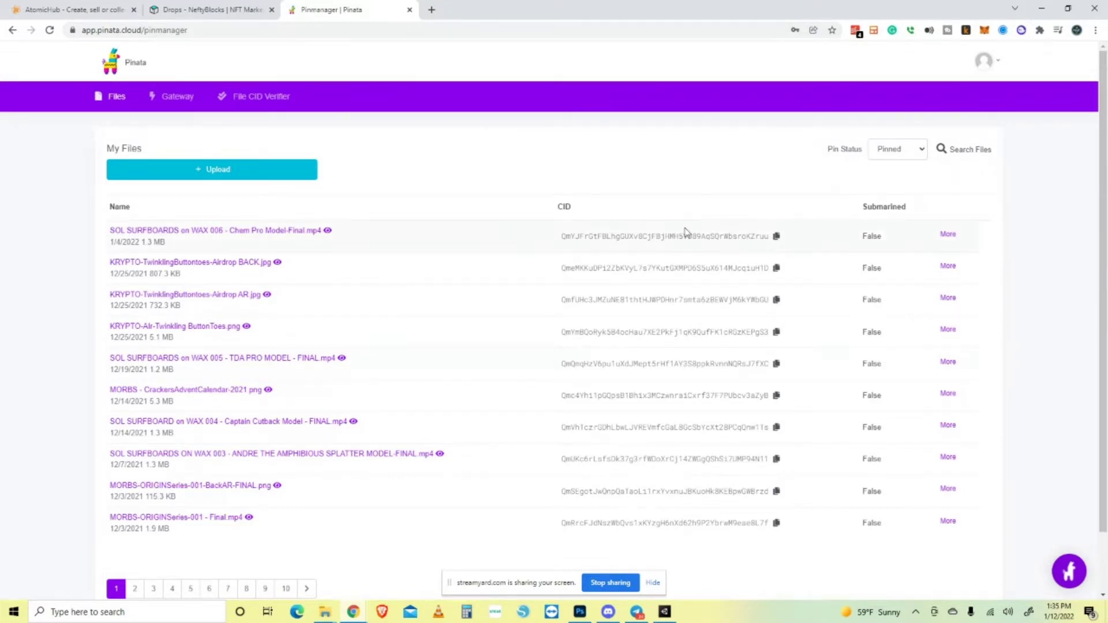
Review the open NeftyBlocks drops page, AtomicHub home page and Pinata file manager.
{"action": "left_click", "coordinate": [210, 9]}
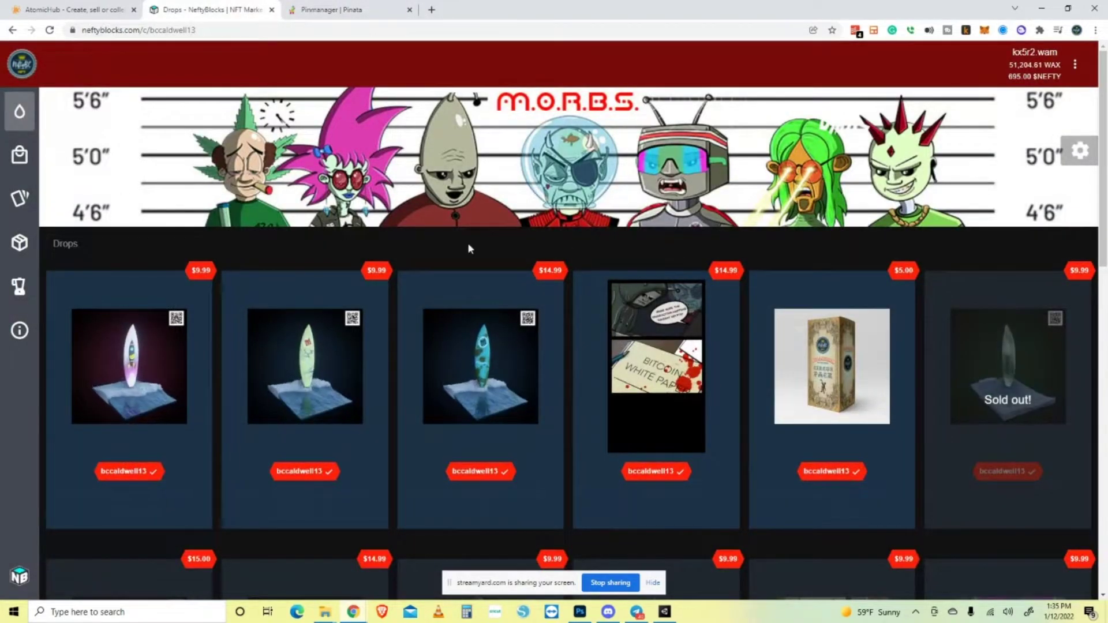
{"action": "mouse_move", "coordinate": [380, 341]}
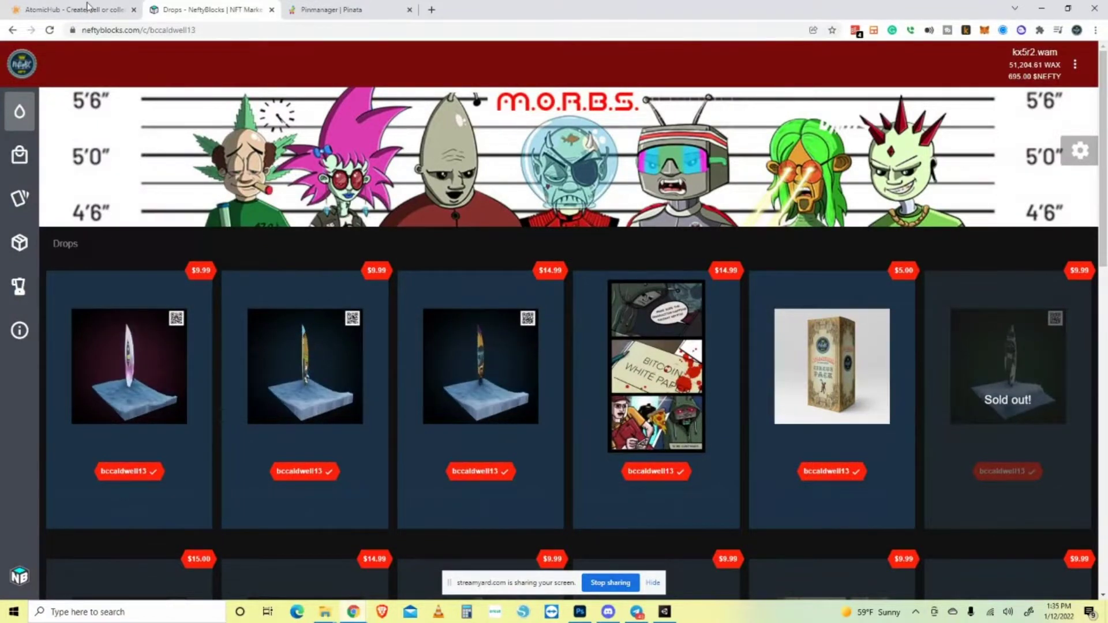
{"action": "key", "text": "ctrl+shift+Tab"}
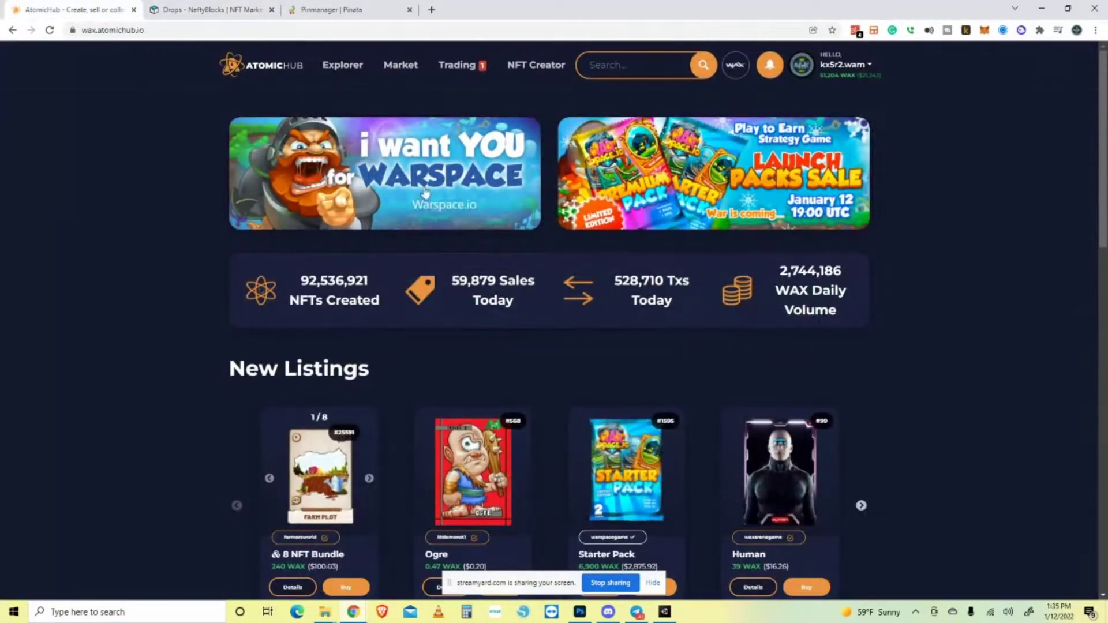
{"action": "left_click", "coordinate": [174, 7]}
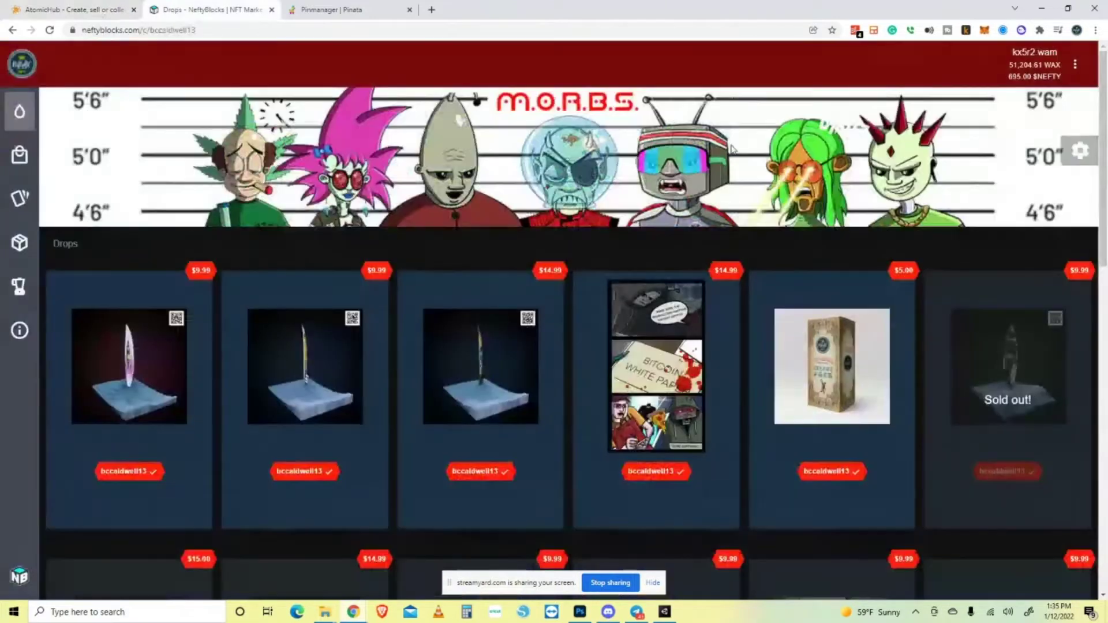
{"action": "left_click", "coordinate": [305, 10]}
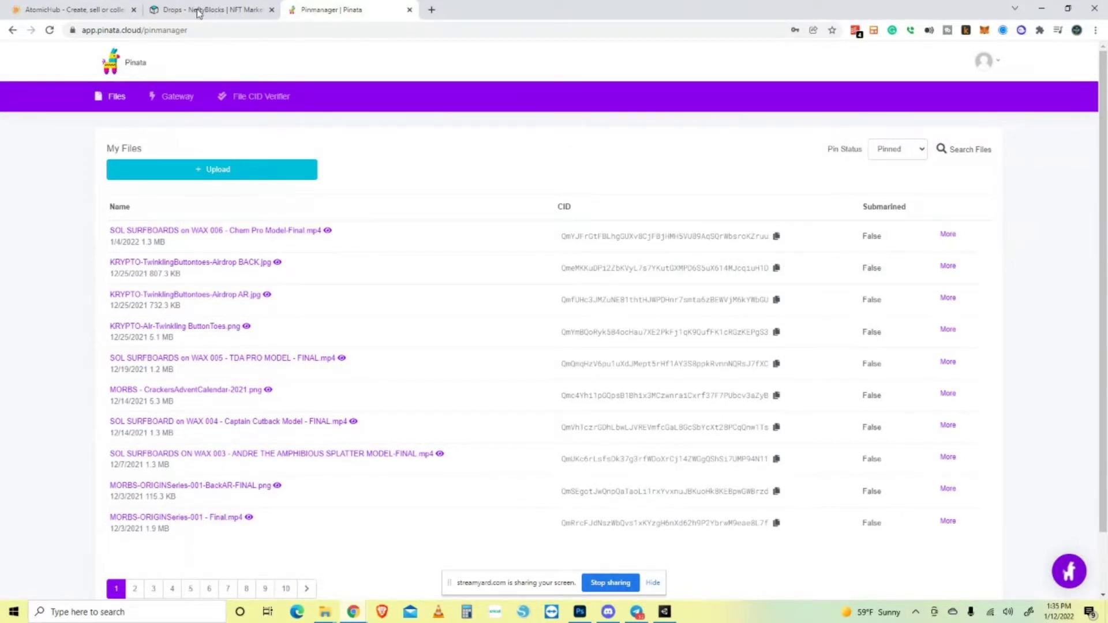
{"action": "left_click", "coordinate": [198, 9]}
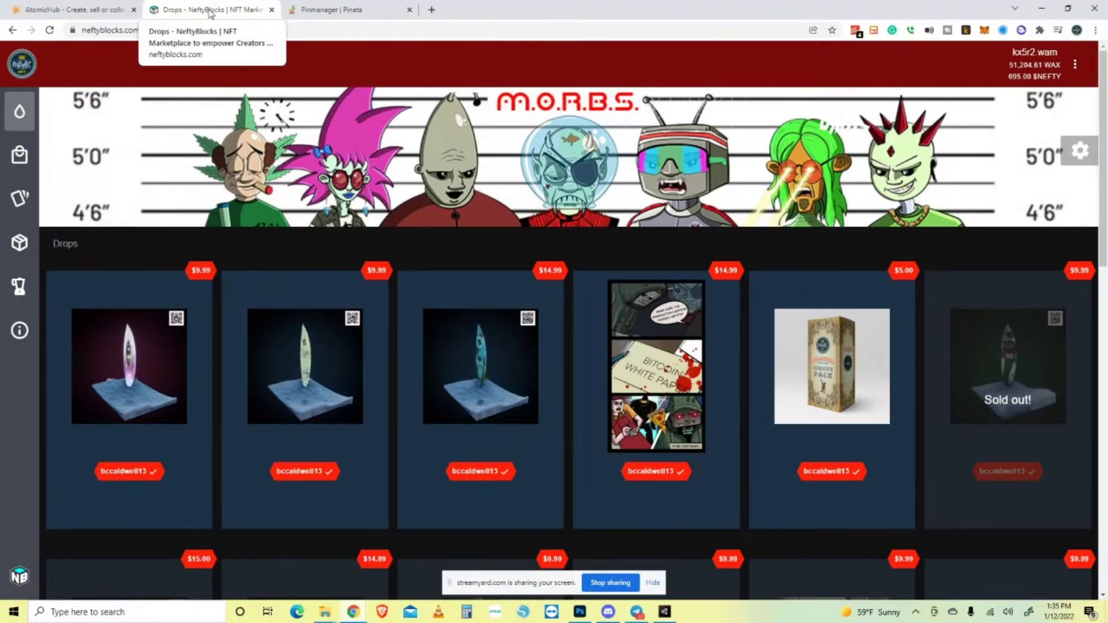
{"action": "left_click", "coordinate": [75, 10]}
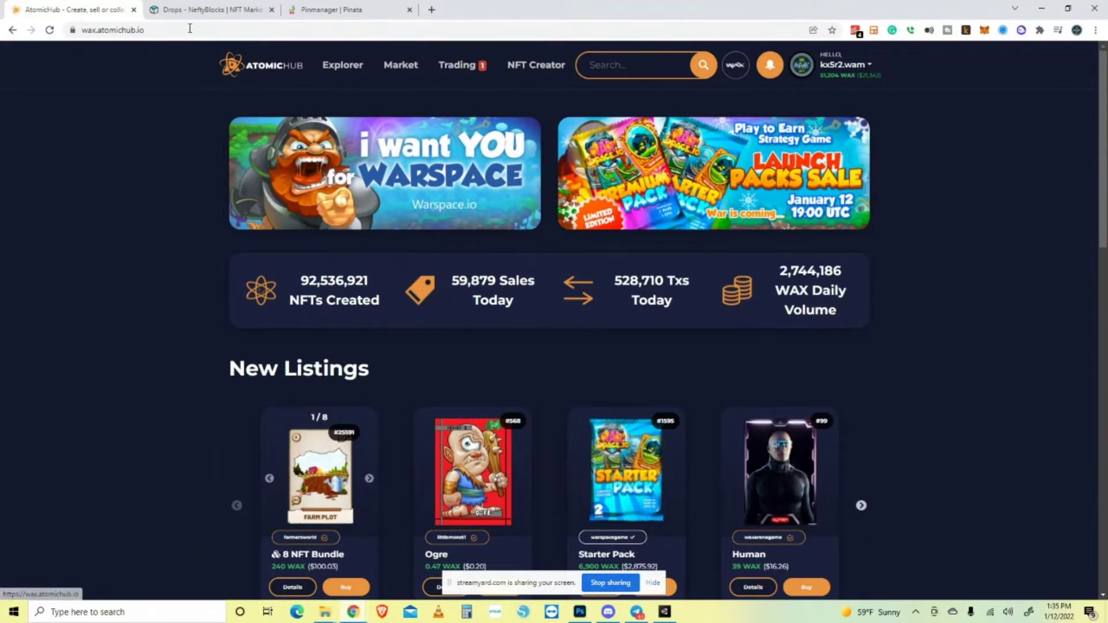
{"action": "left_click", "coordinate": [248, 10]}
{"action": "left_click", "coordinate": [340, 11]}
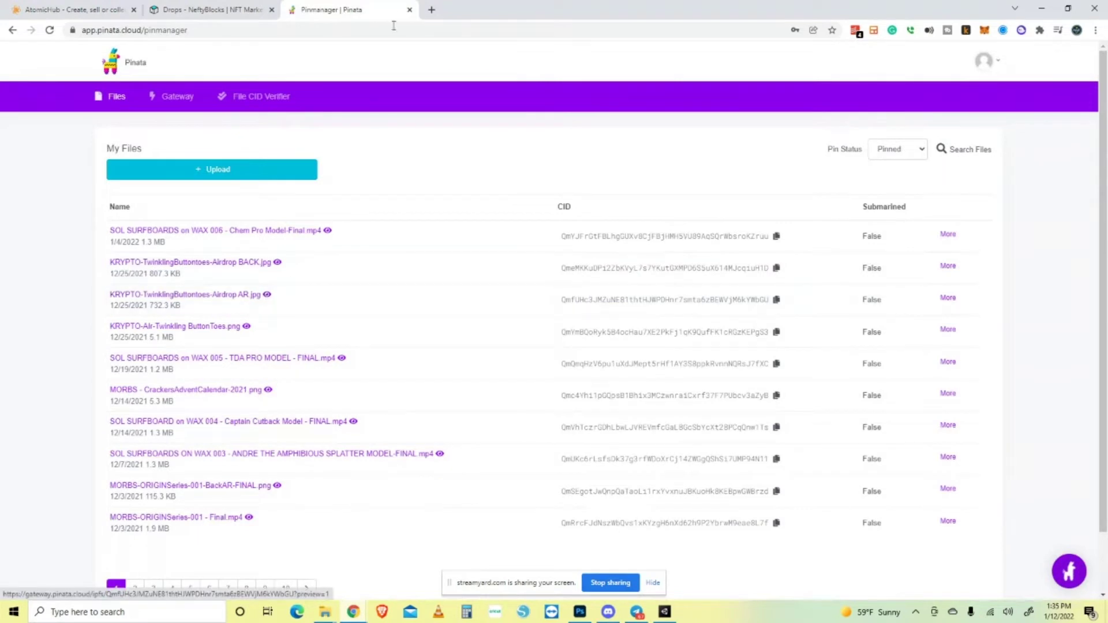
Open the WAX Cloud Wallet at wallet.wax.io in a new browser tab and view its network resources.
{"action": "left_click", "coordinate": [432, 11]}
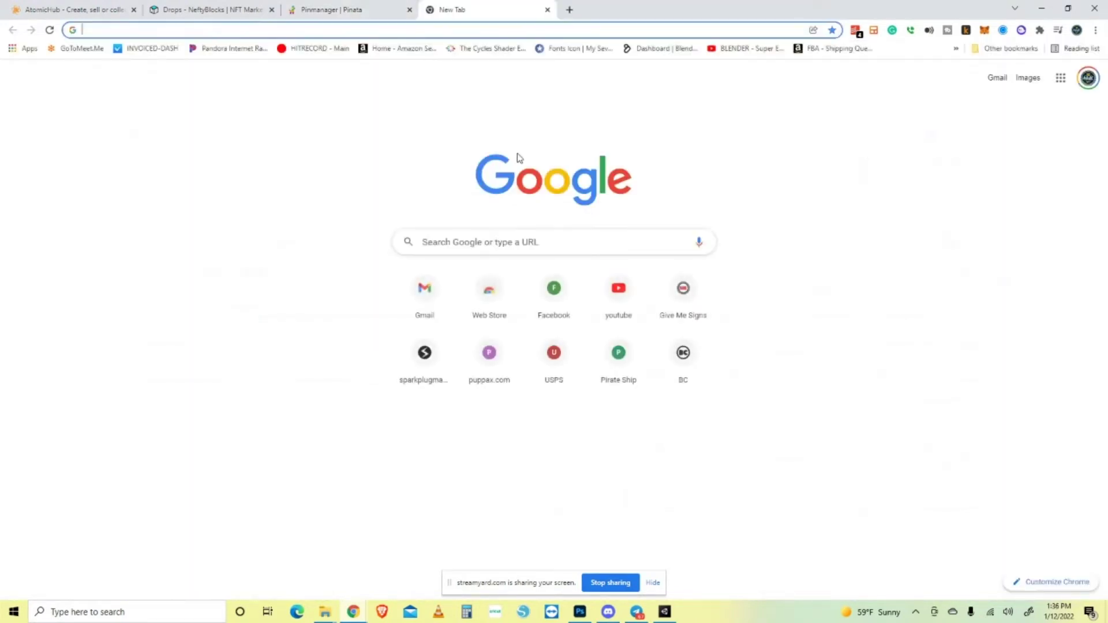
{"action": "type", "text": "wal"}
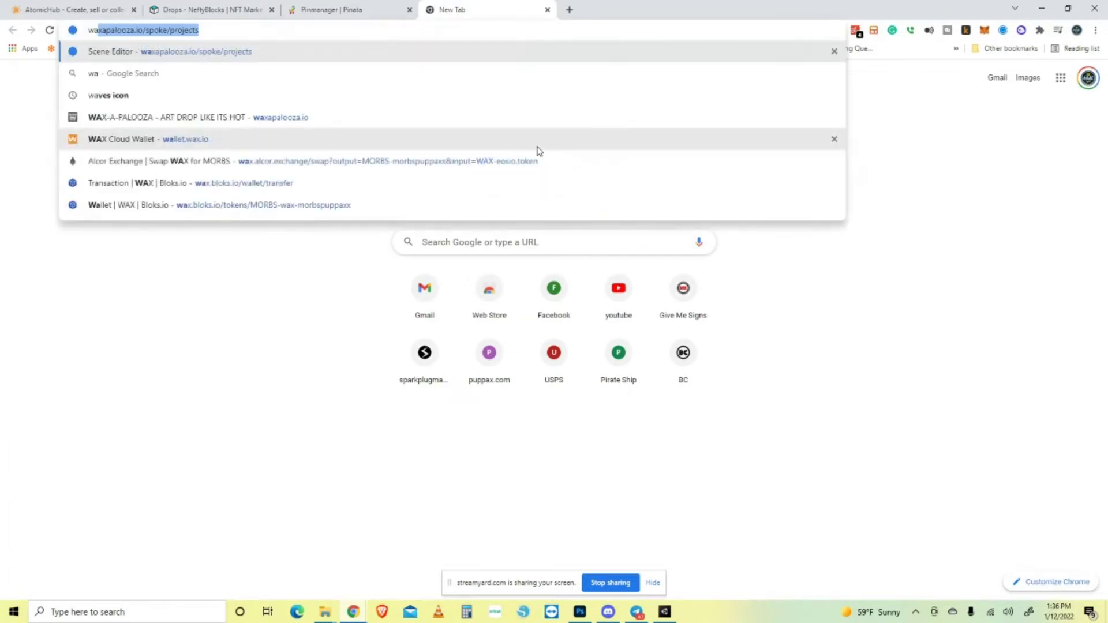
{"action": "type", "text": "l"}
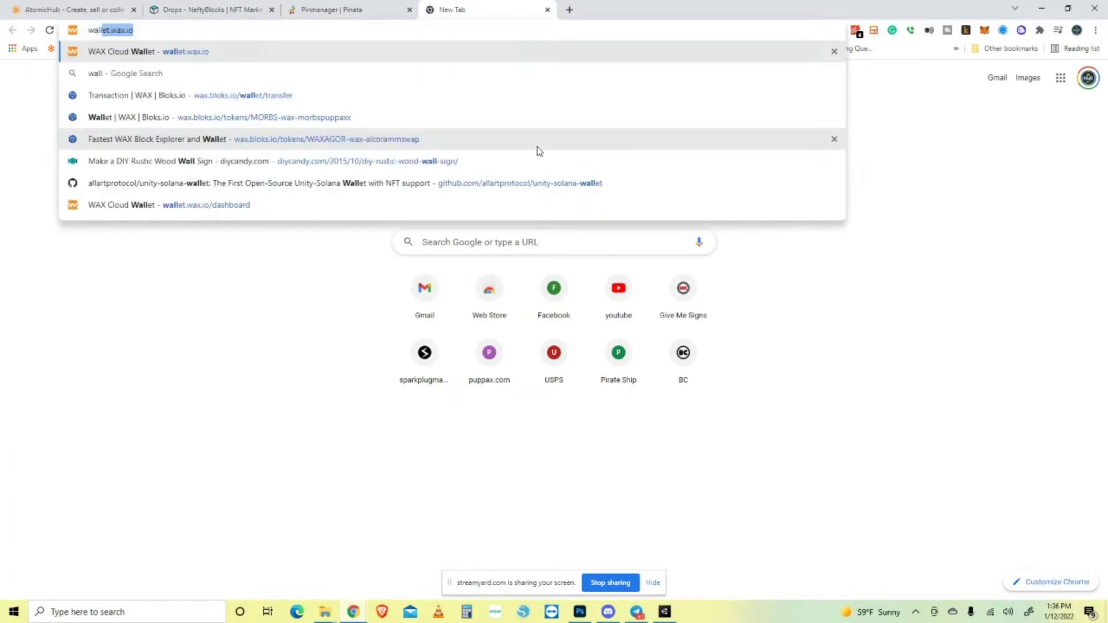
{"action": "key", "text": "Return"}
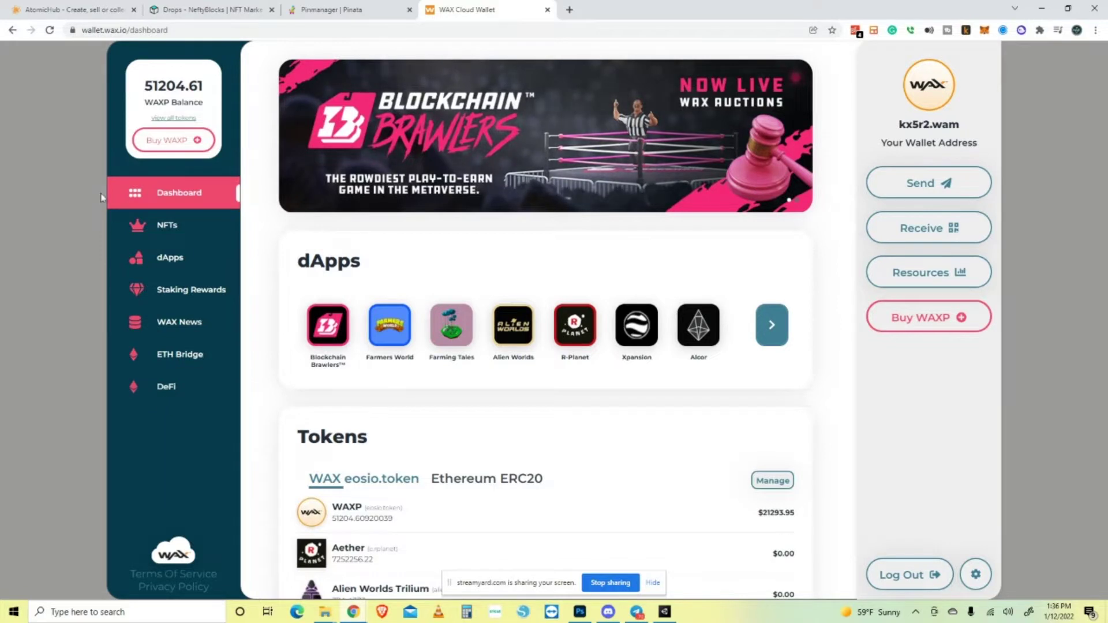
{"action": "left_click", "coordinate": [926, 277]}
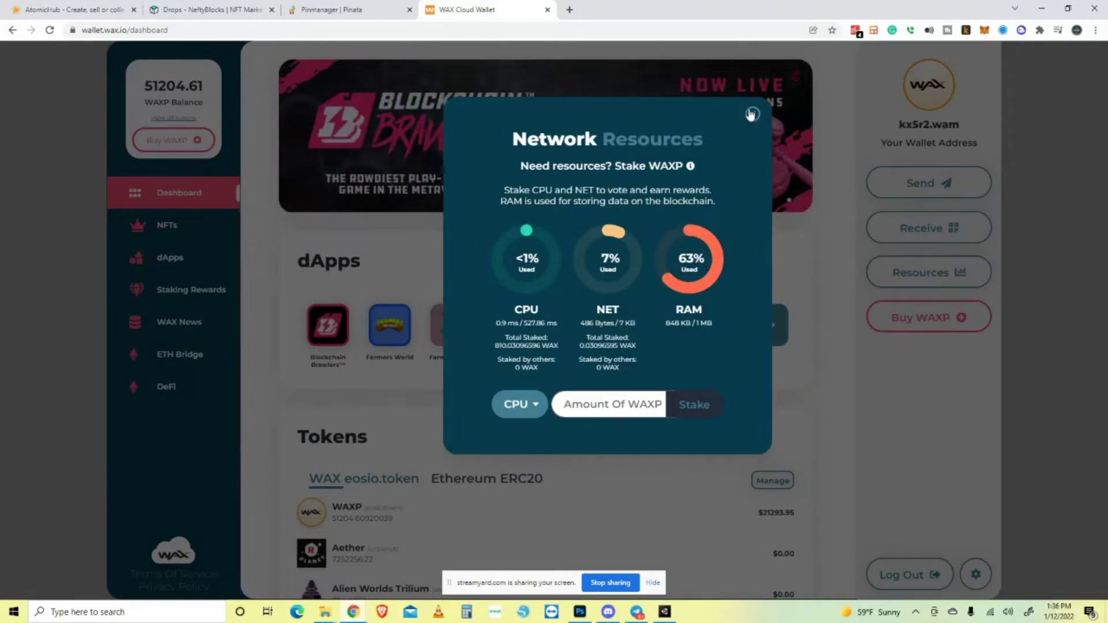
Return to Pinata, switch to the Gasfefe folder in File Explorer and preview the GASFEFE Legendary and Wizard videos.
{"action": "left_click", "coordinate": [349, 11]}
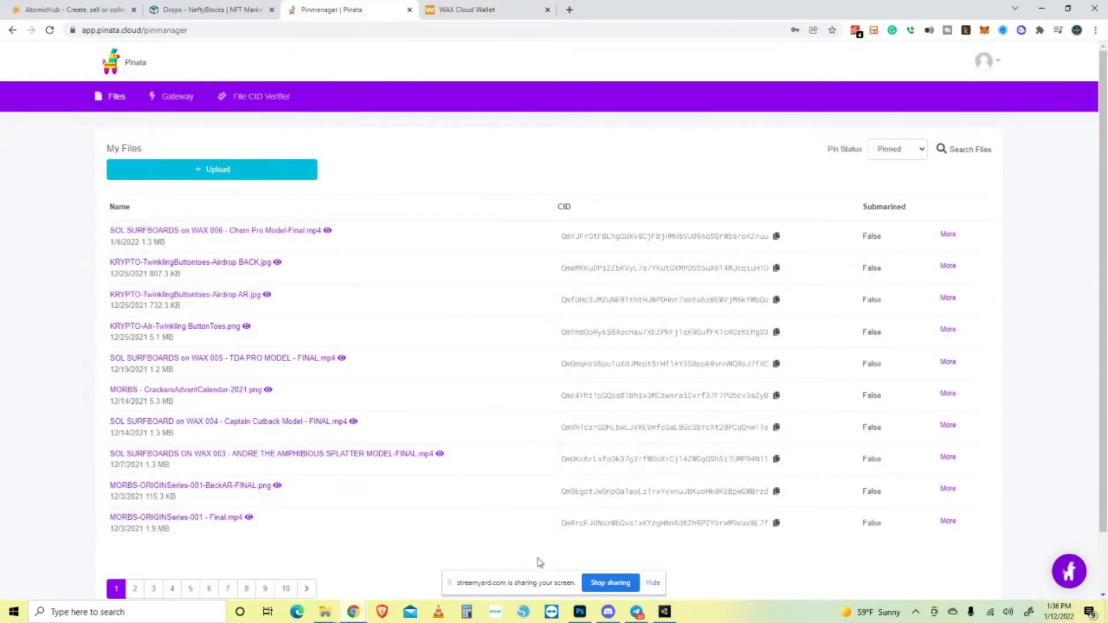
{"action": "mouse_move", "coordinate": [327, 616]}
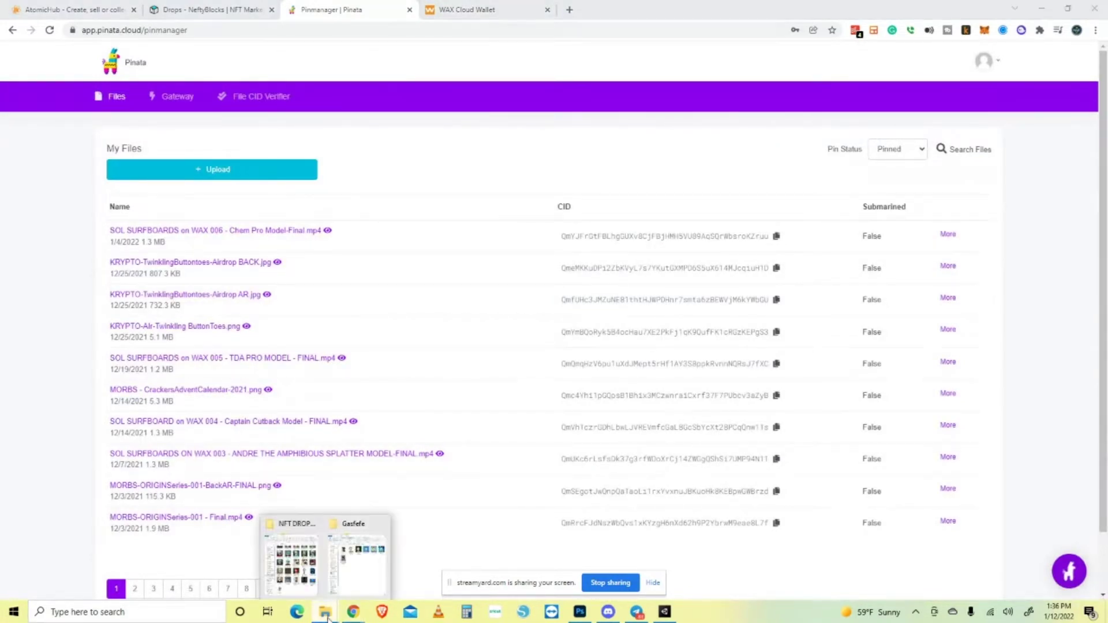
{"action": "left_click", "coordinate": [355, 522]}
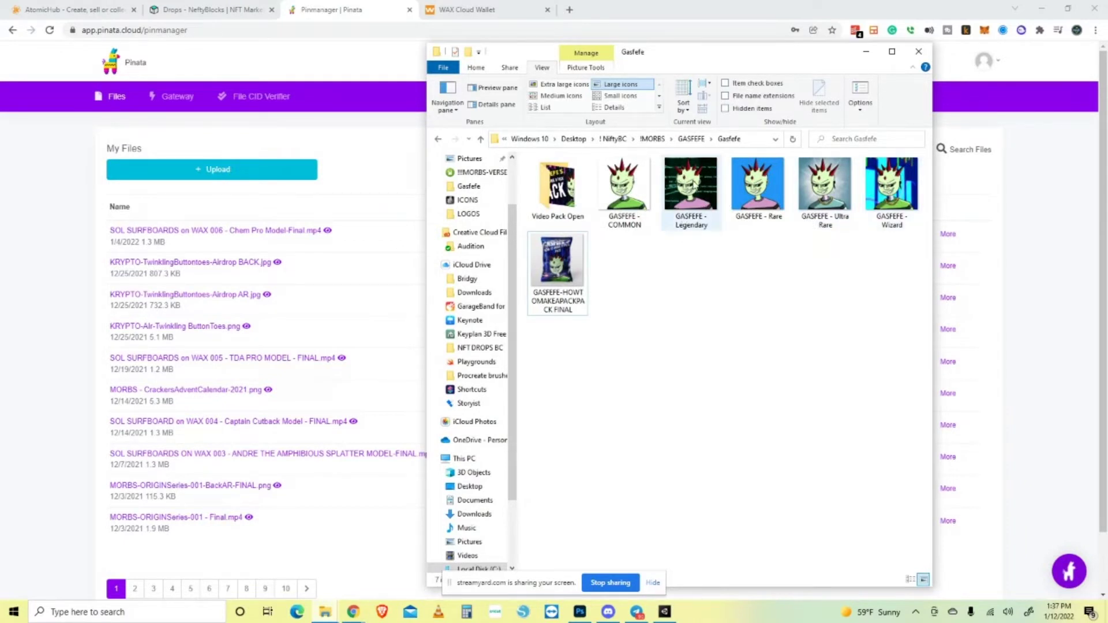
{"action": "double_click", "coordinate": [689, 188]}
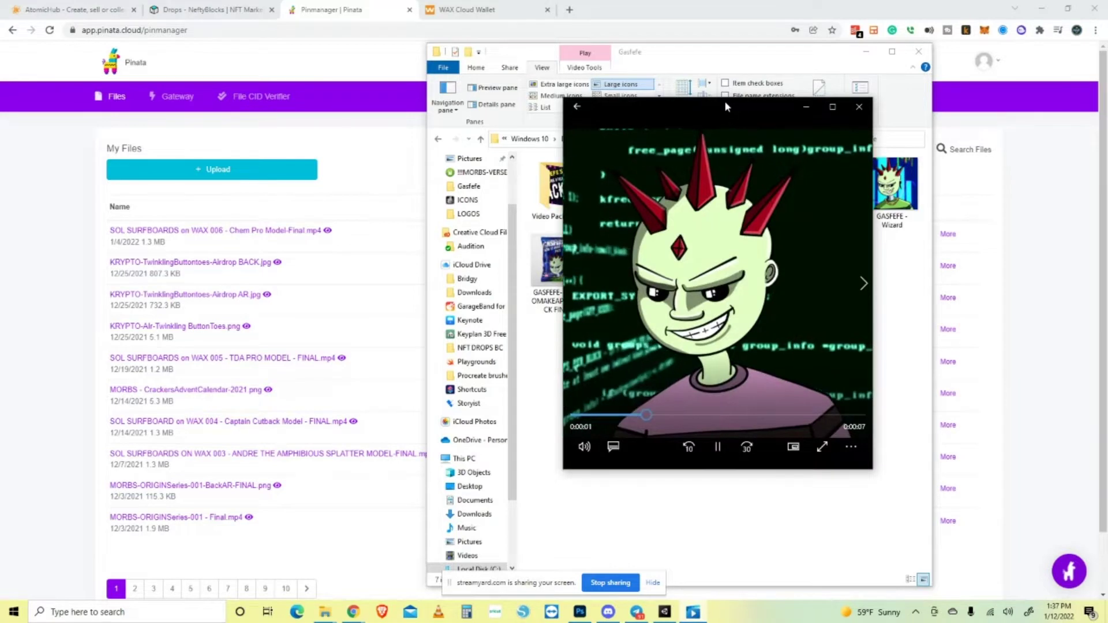
{"action": "left_click", "coordinate": [859, 106]}
{"action": "double_click", "coordinate": [889, 188]}
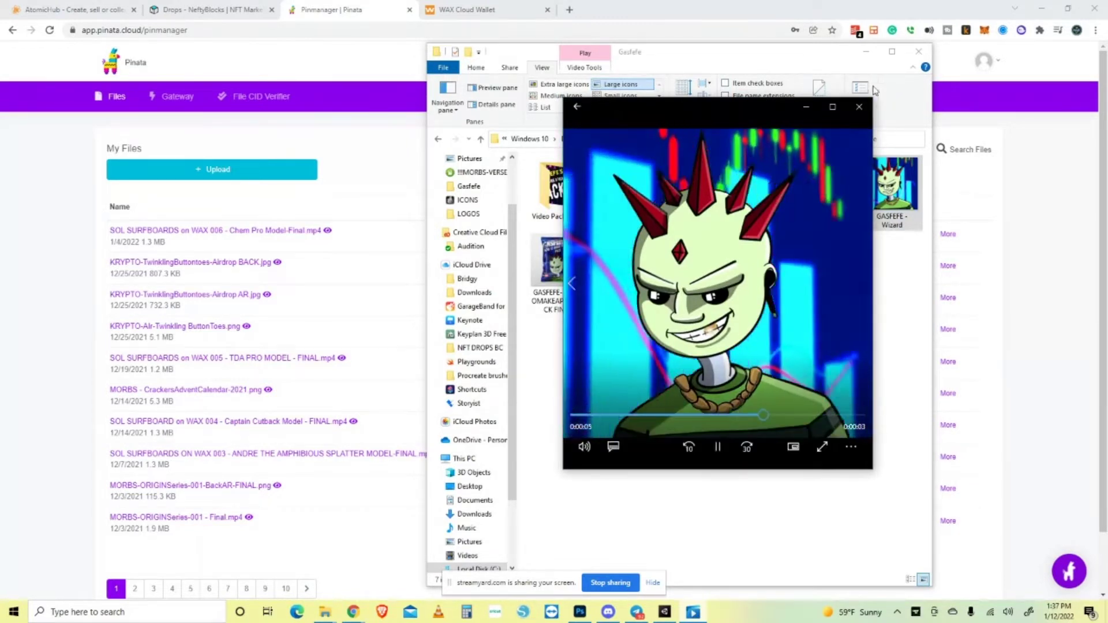
{"action": "left_click", "coordinate": [861, 108]}
{"action": "left_click", "coordinate": [729, 328]}
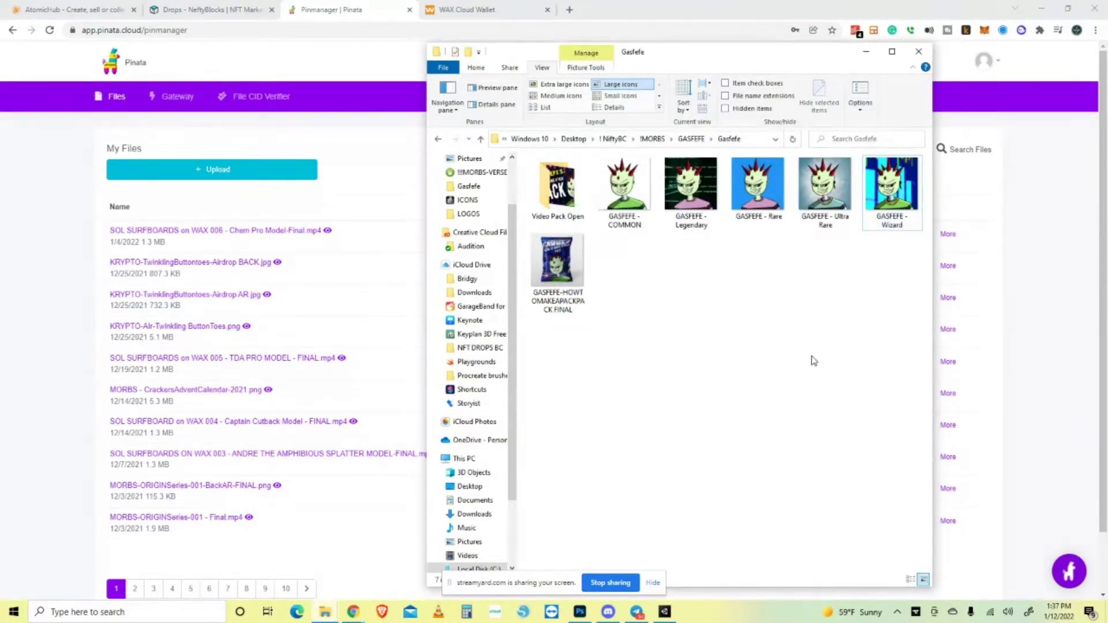
Preview the GASFEFE-HOWTOMAKEAPACKPACK FINAL image and the video in the Video Pack Open folder, then return to the parent folder.
{"action": "double_click", "coordinate": [580, 274]}
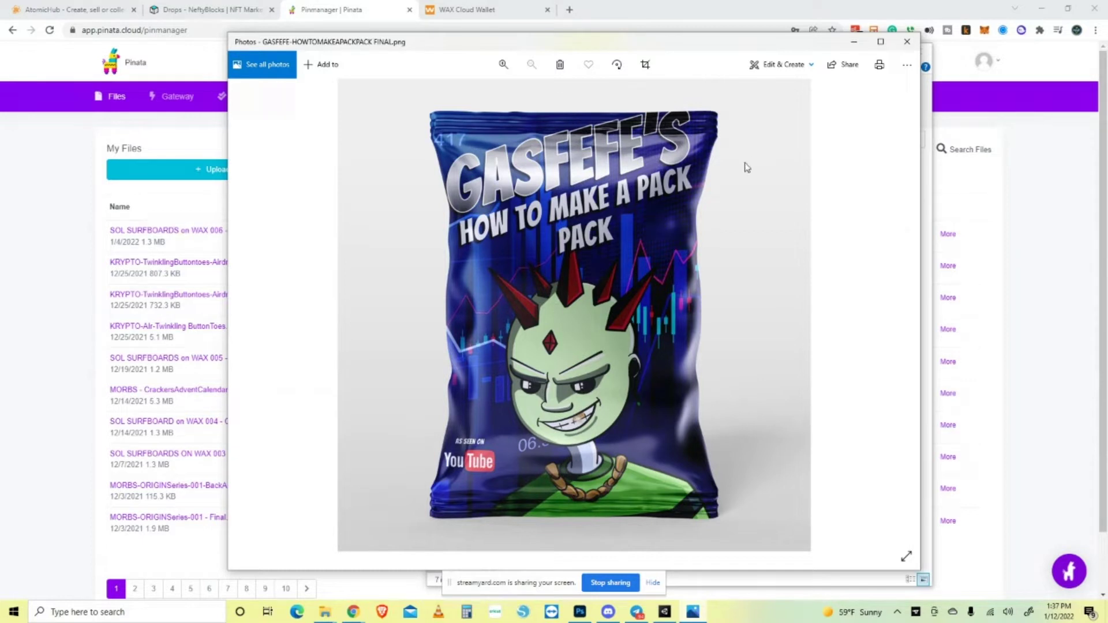
{"action": "left_click", "coordinate": [905, 46]}
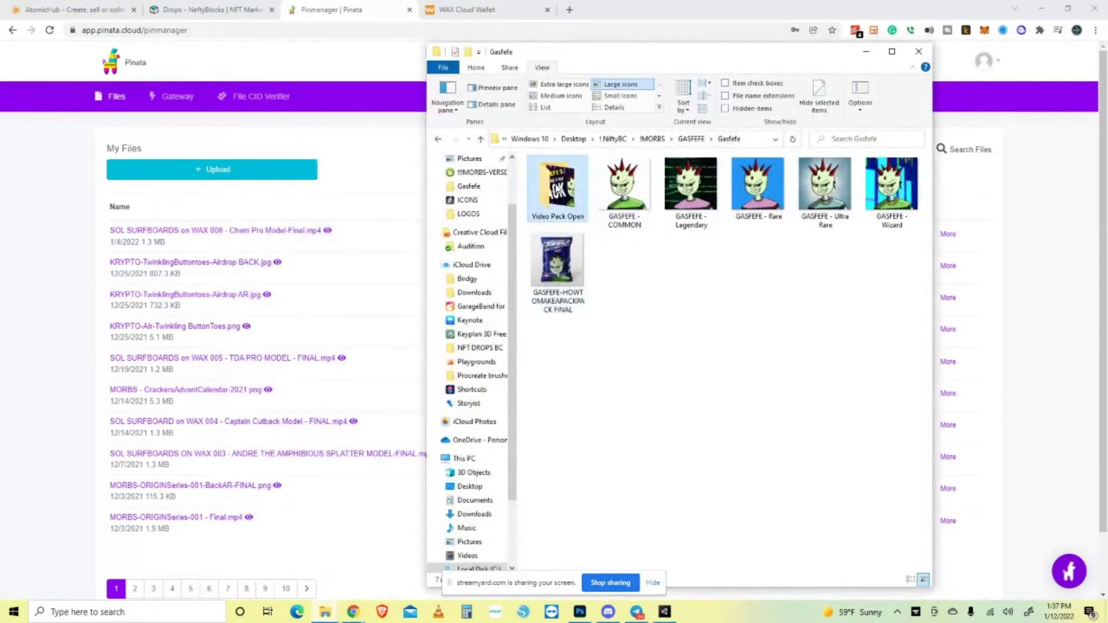
{"action": "double_click", "coordinate": [555, 194]}
{"action": "double_click", "coordinate": [556, 196]}
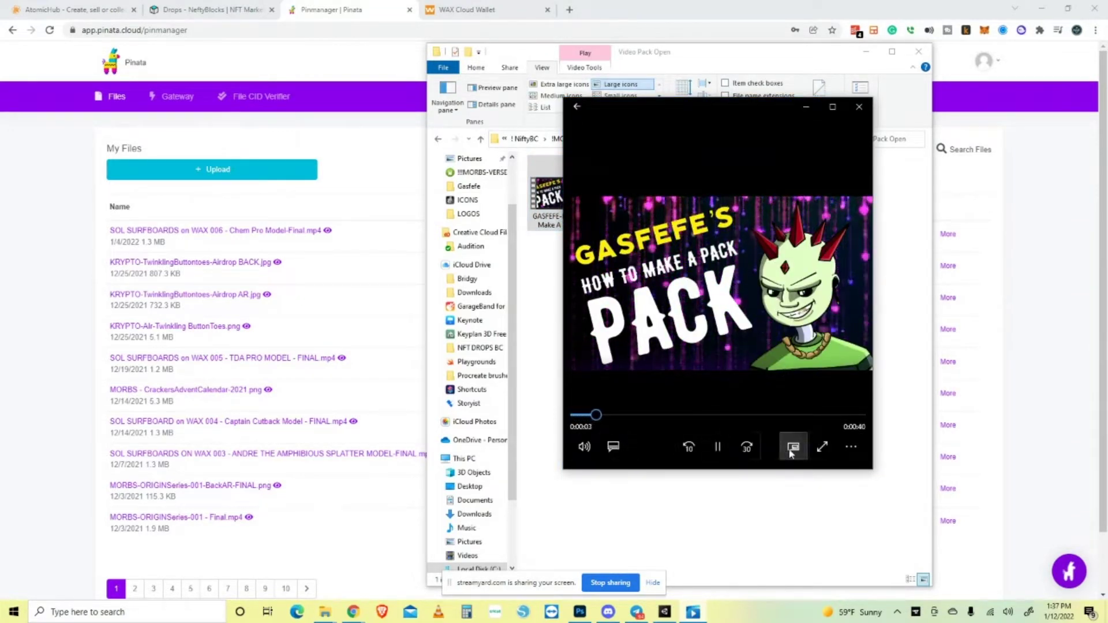
{"action": "left_click", "coordinate": [860, 108]}
{"action": "left_click", "coordinate": [639, 138]}
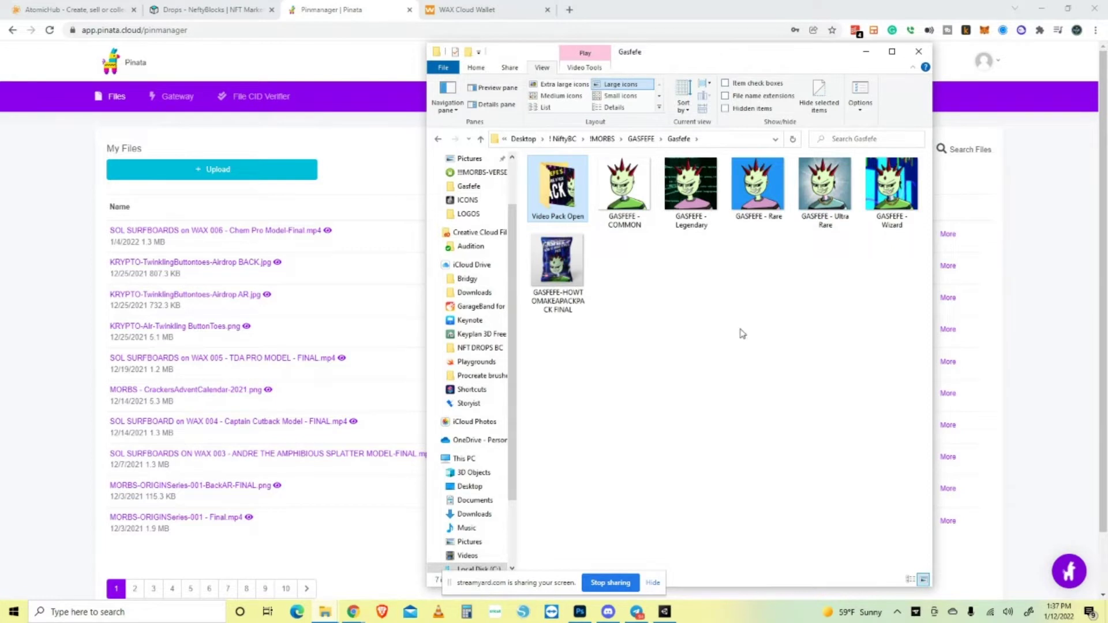
Upload GASFEFE - COMMON.png from the Gasfefe folder to Pinata as a single file, keeping its file name.
{"action": "left_click", "coordinate": [347, 15]}
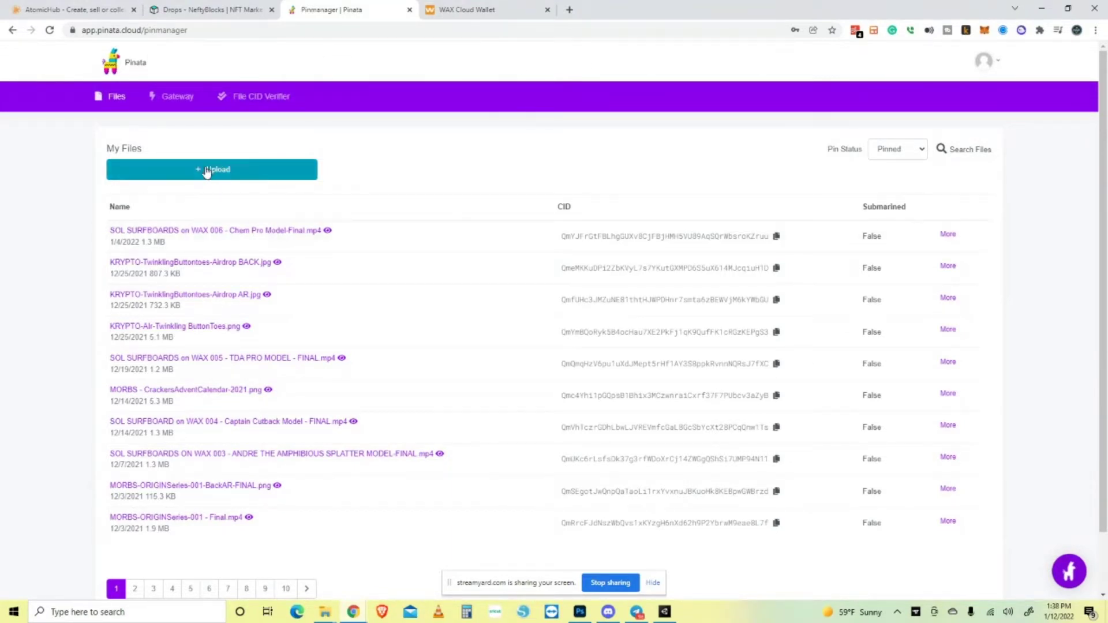
{"action": "left_click", "coordinate": [186, 174]}
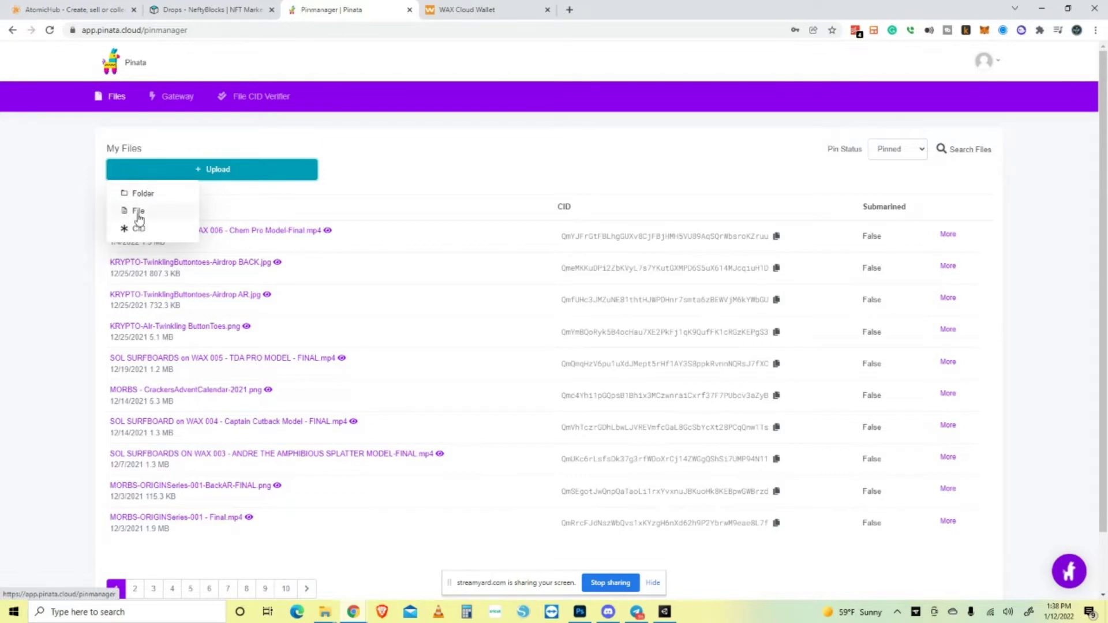
{"action": "left_click", "coordinate": [139, 213]}
{"action": "left_click", "coordinate": [553, 379]}
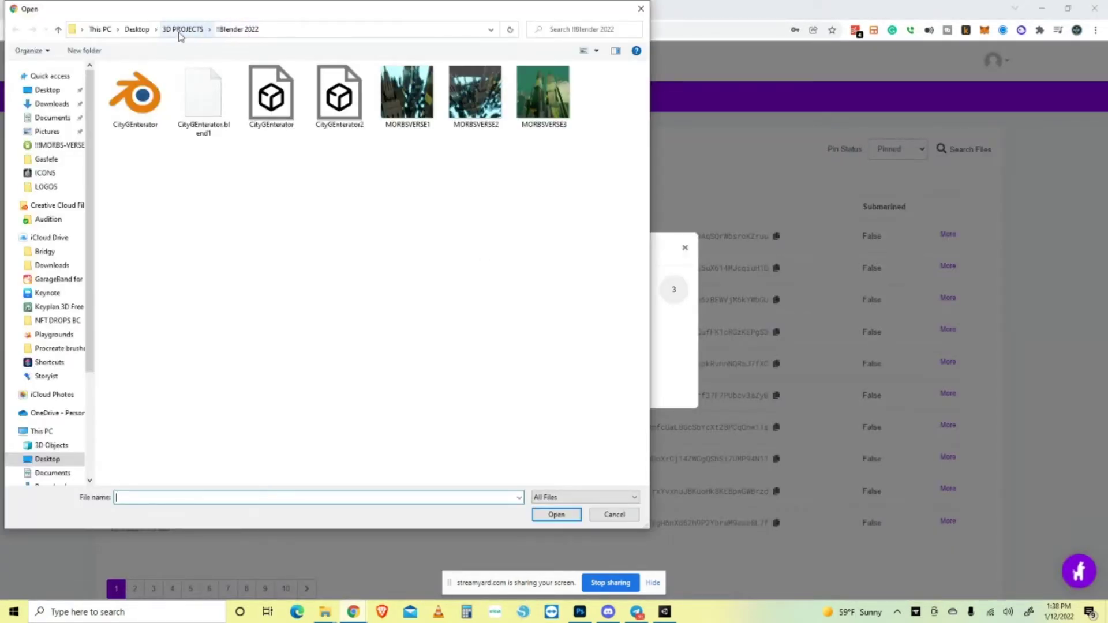
{"action": "left_click", "coordinate": [137, 30]}
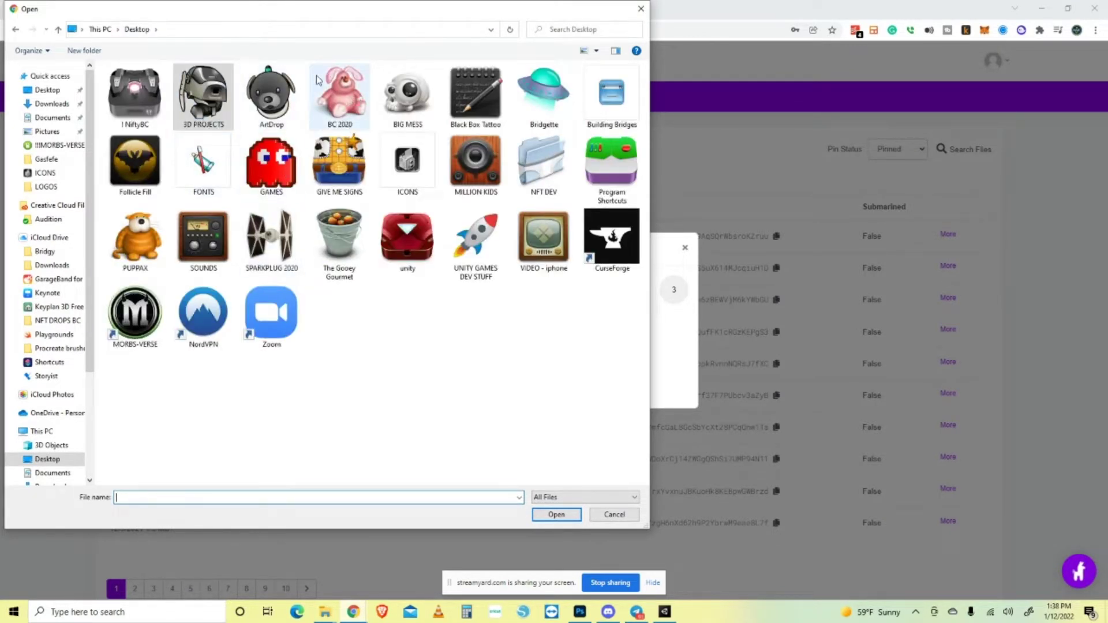
{"action": "left_click", "coordinate": [52, 162]}
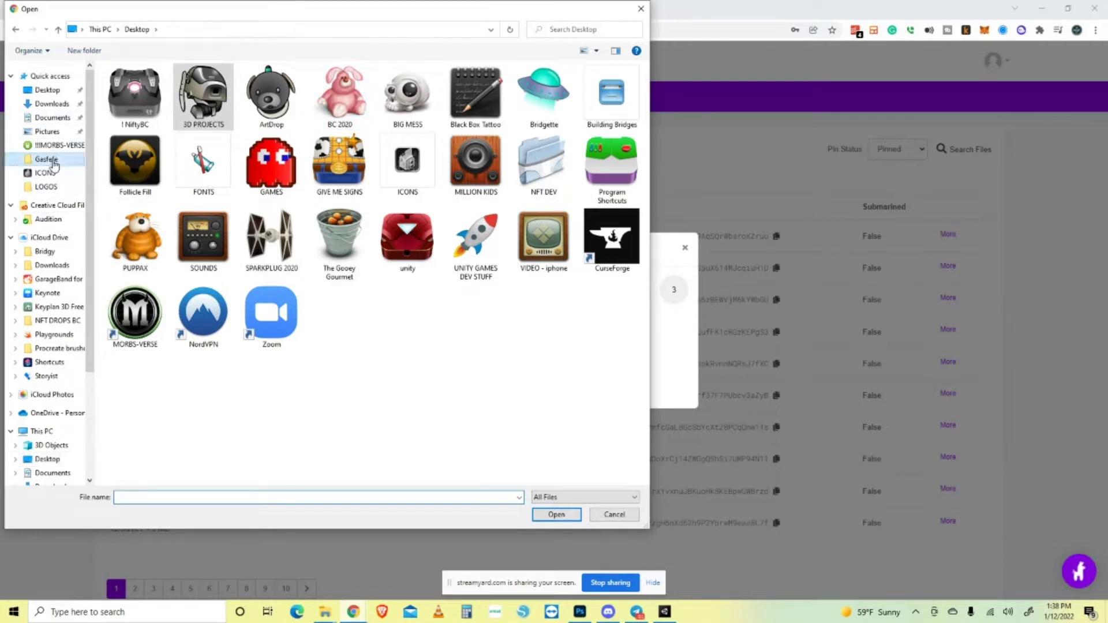
{"action": "left_click", "coordinate": [221, 102]}
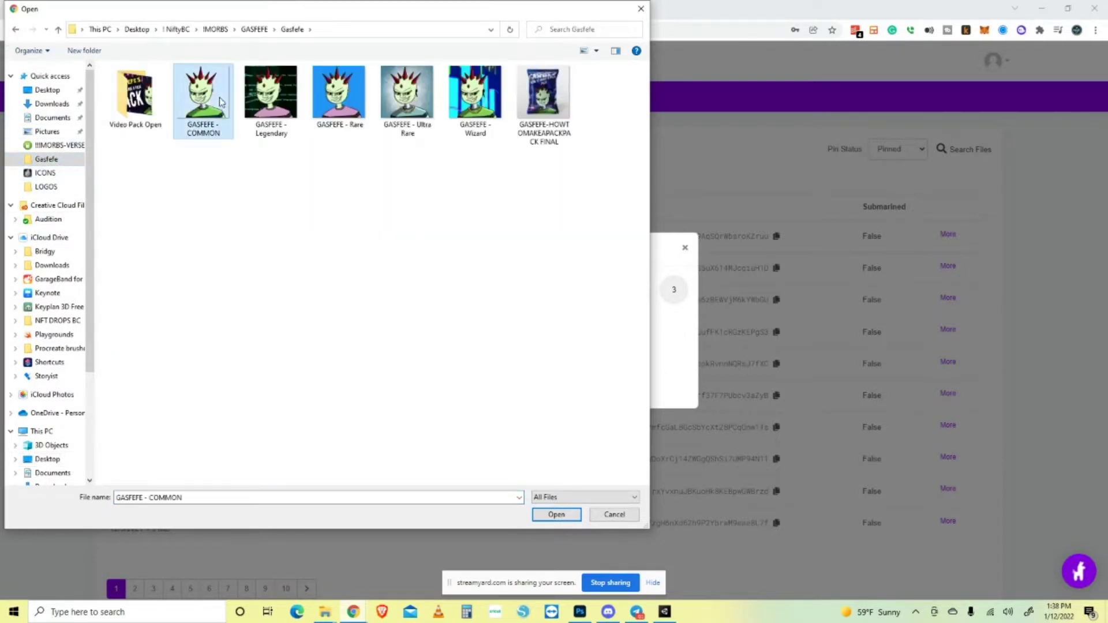
{"action": "left_click", "coordinate": [555, 514]}
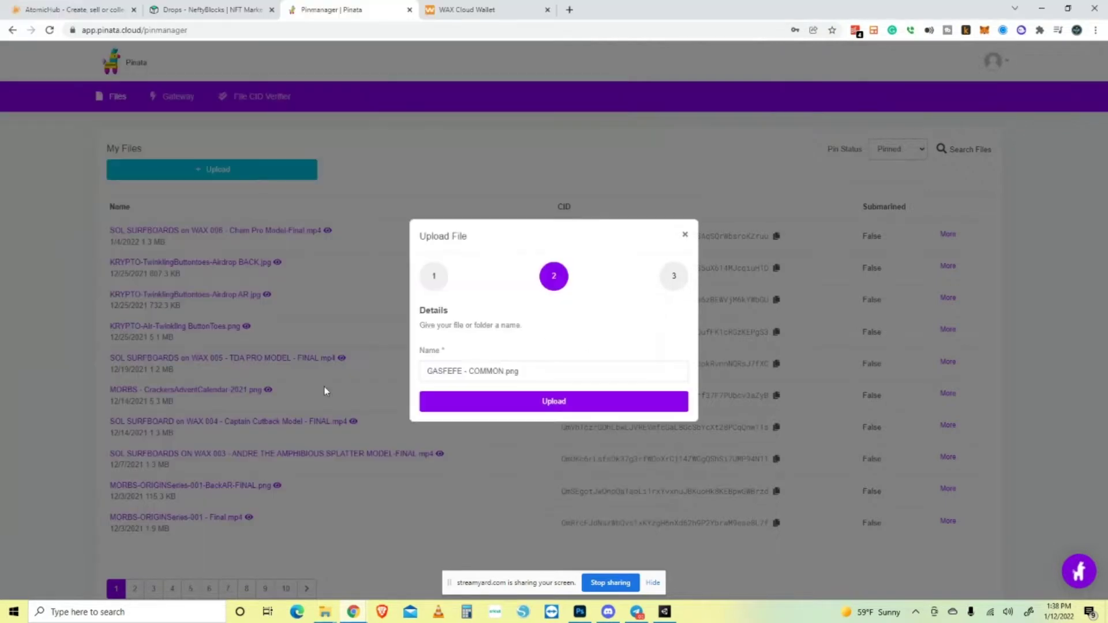
{"action": "left_click", "coordinate": [563, 404]}
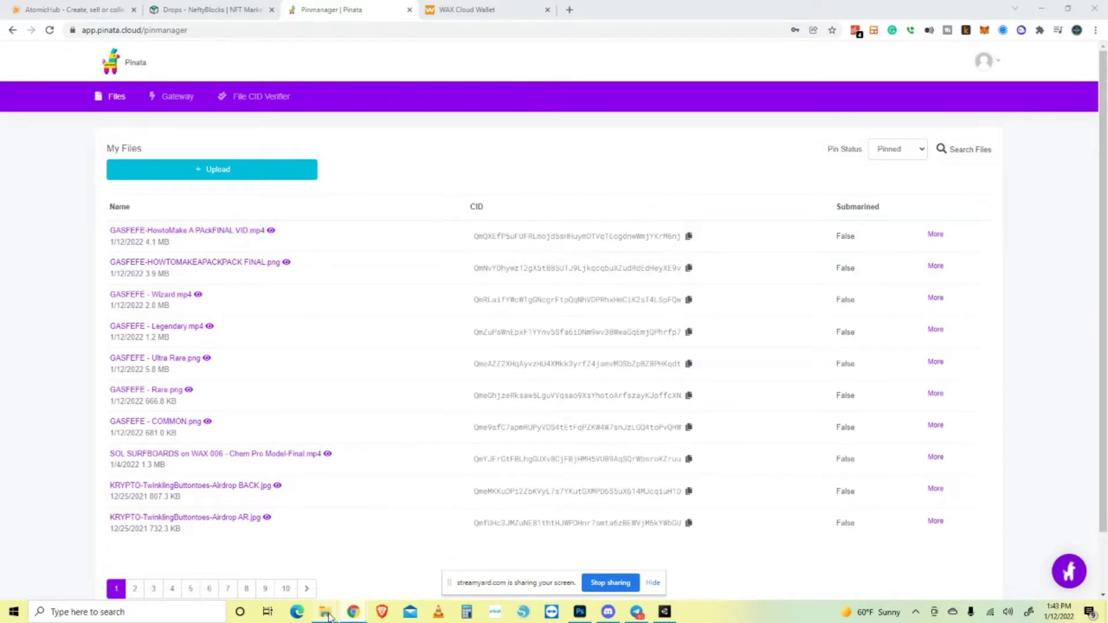
Switch to File Explorer and preview the GASFEFE-Howto Make A PAckFINAL VID video and the GASFEFE - COMMON image.
{"action": "mouse_move", "coordinate": [326, 614]}
{"action": "left_click", "coordinate": [367, 562]}
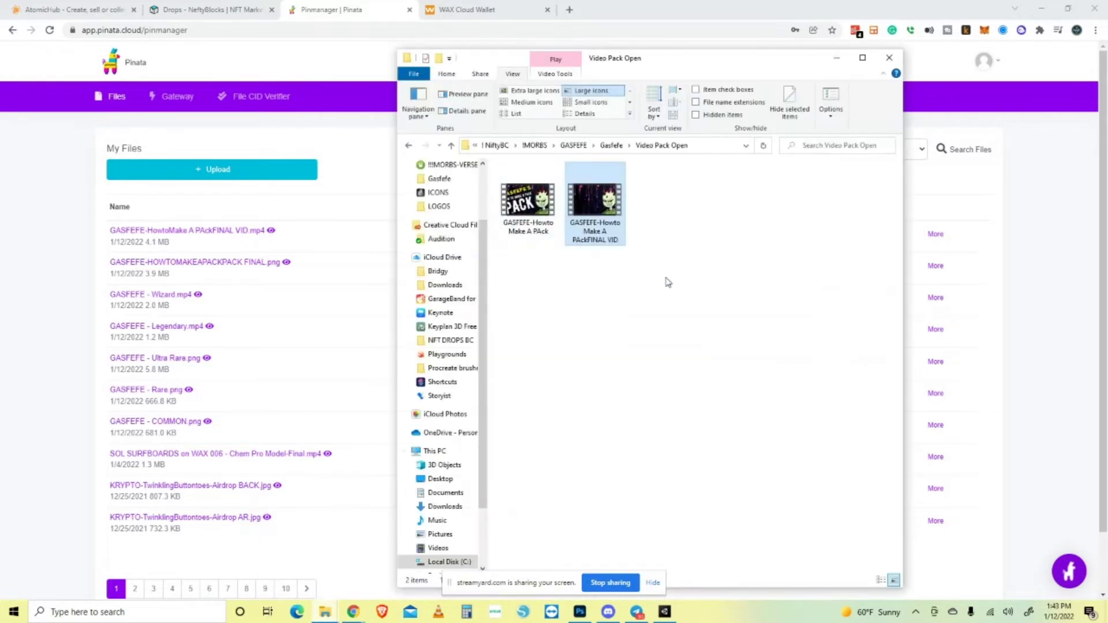
{"action": "double_click", "coordinate": [597, 206]}
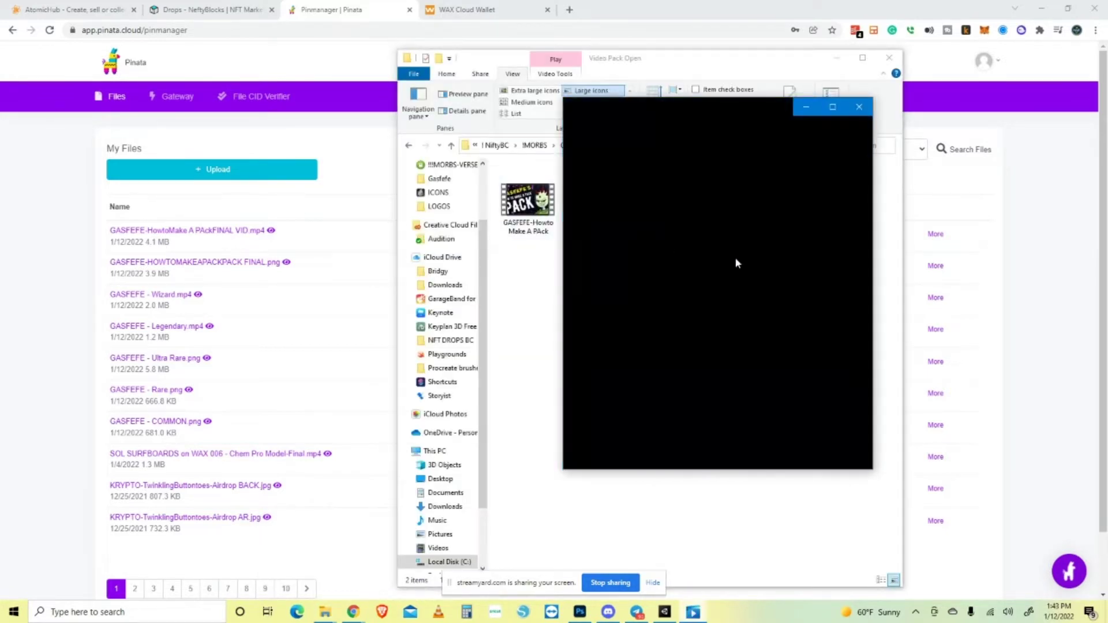
{"action": "left_click", "coordinate": [860, 109]}
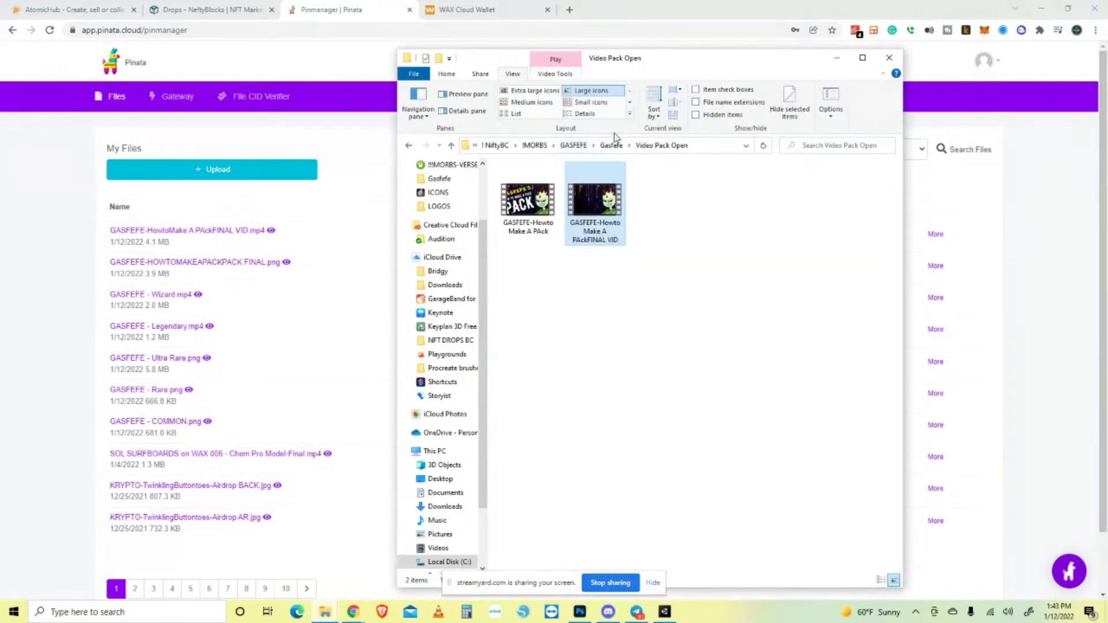
{"action": "left_click", "coordinate": [613, 146]}
{"action": "double_click", "coordinate": [594, 195]}
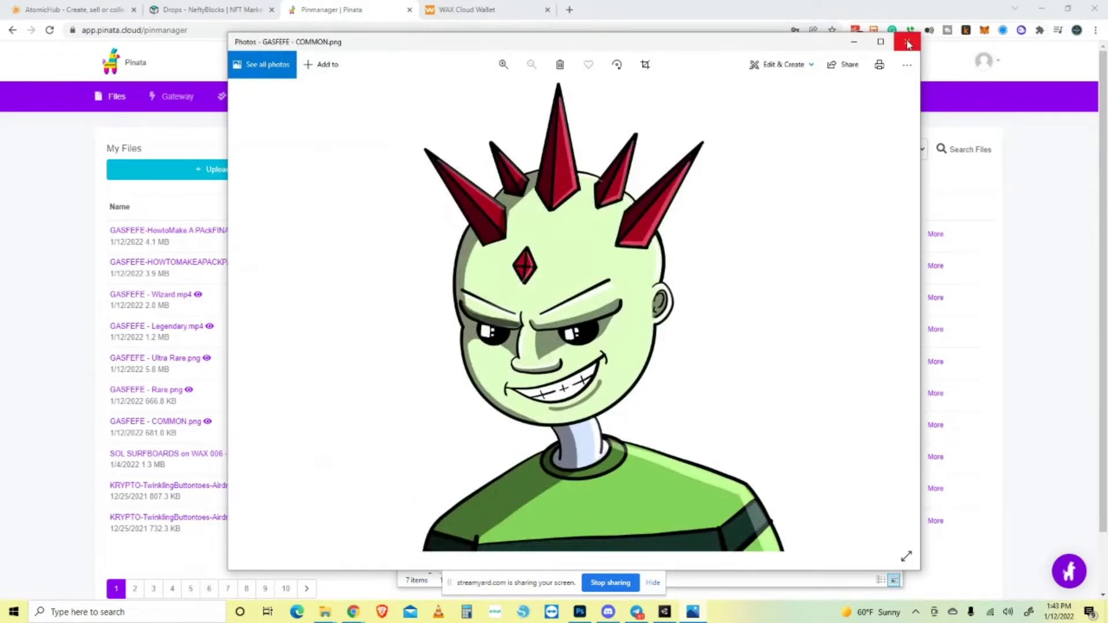
Preview the GASFEFE Legendary video and the GASFEFE Rare and Ultra Rare images from the Gasfefe folder.
{"action": "left_click", "coordinate": [905, 37]}
{"action": "double_click", "coordinate": [659, 193]}
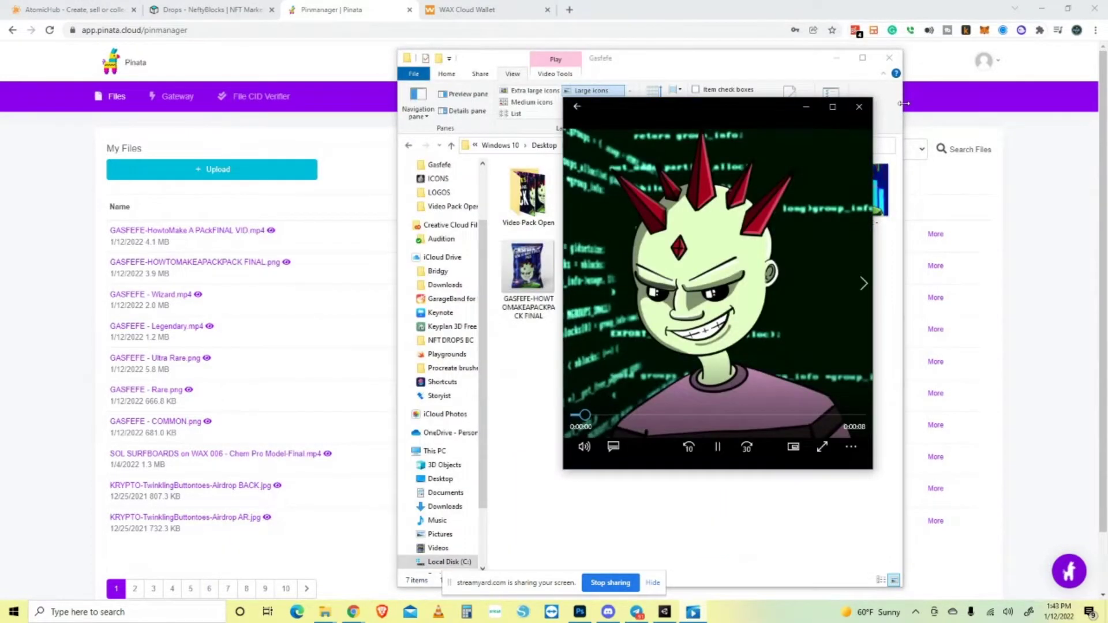
{"action": "left_click", "coordinate": [859, 107]}
{"action": "double_click", "coordinate": [713, 198]}
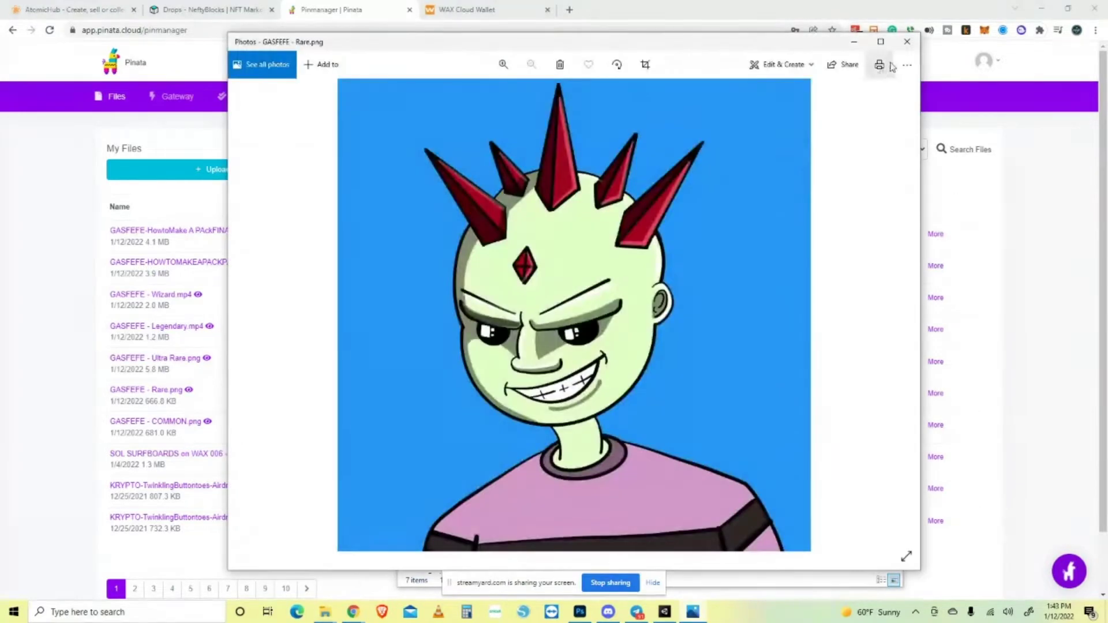
{"action": "left_click", "coordinate": [906, 44]}
{"action": "double_click", "coordinate": [796, 194]}
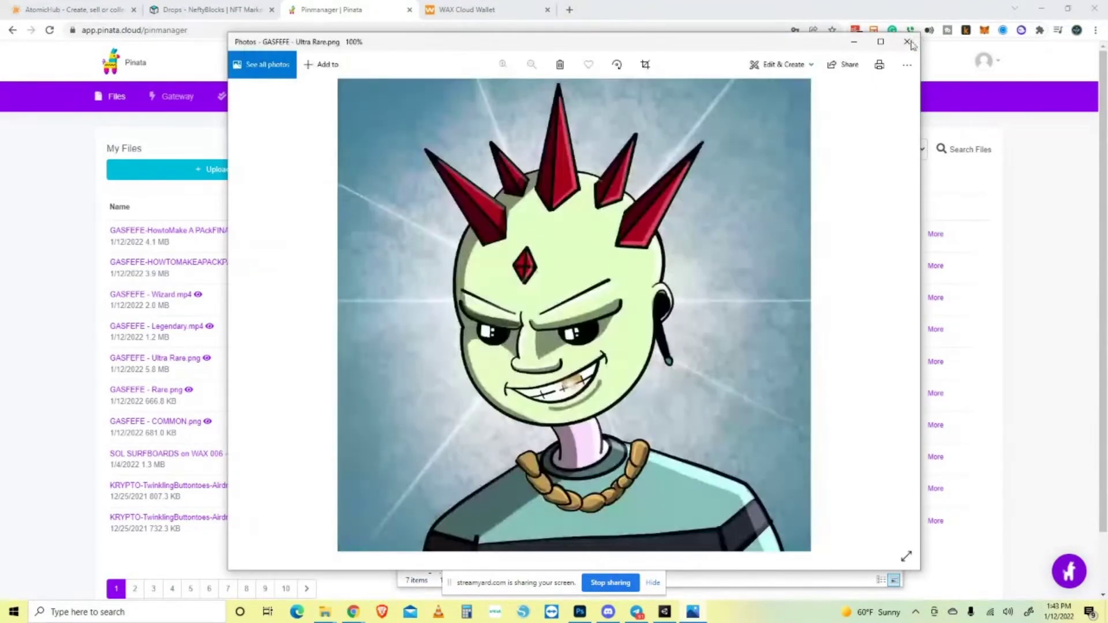
{"action": "left_click", "coordinate": [908, 42]}
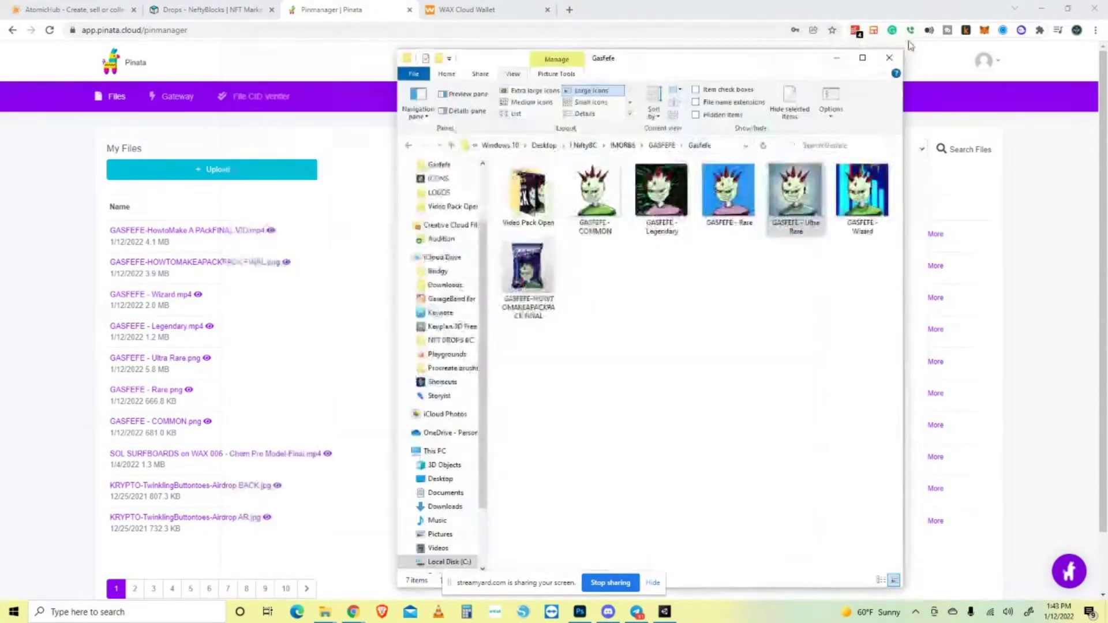
Preview the GASFEFE Wizard video and the GASFEFE-HOWTOMAKEAPACKPACK FINAL image, closing each preview, and return to Pinata in the browser.
{"action": "double_click", "coordinate": [872, 196]}
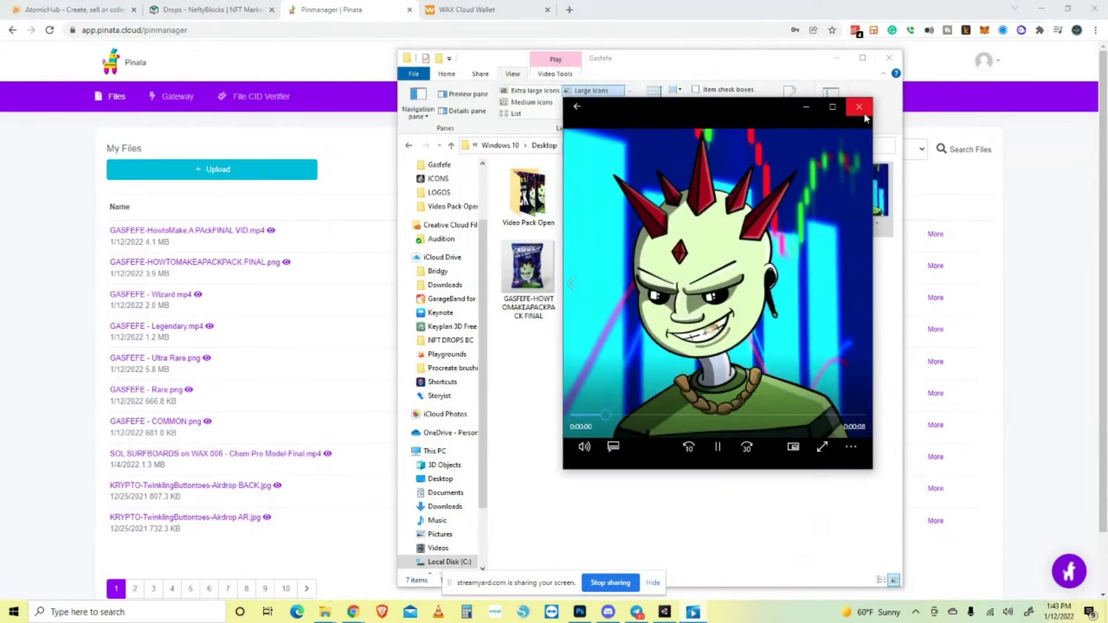
{"action": "left_click", "coordinate": [859, 110]}
{"action": "left_click", "coordinate": [533, 269]}
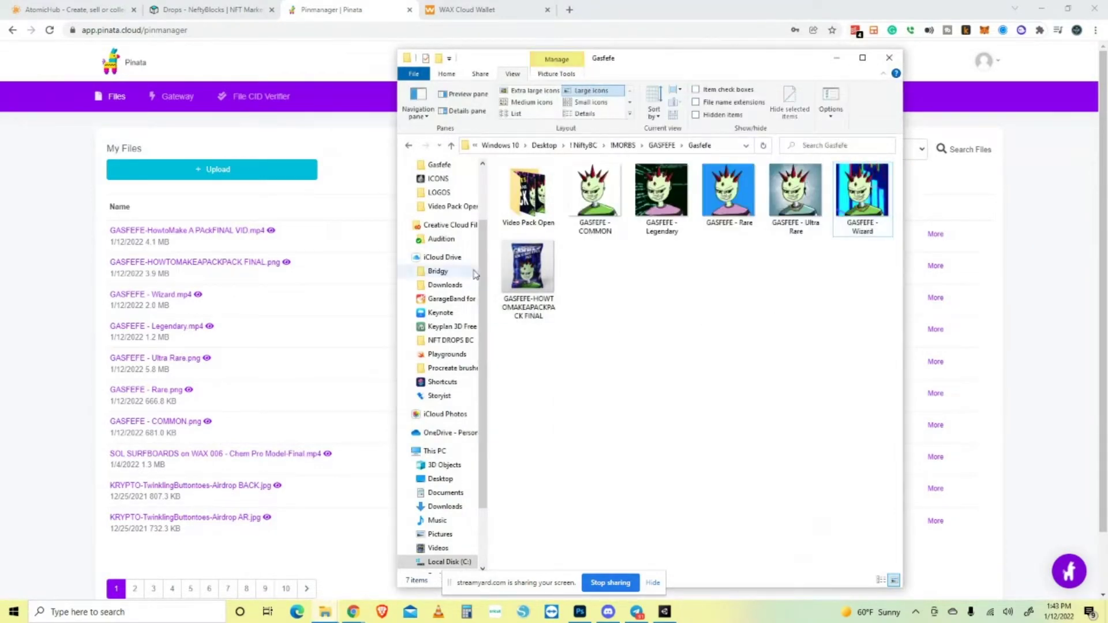
{"action": "double_click", "coordinate": [533, 270]}
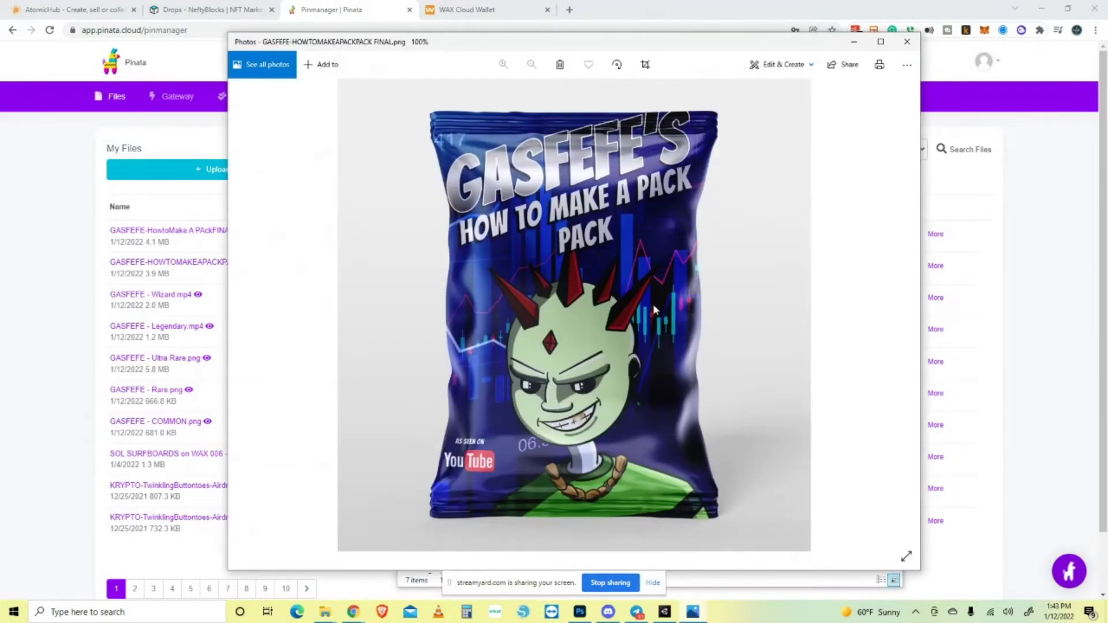
{"action": "left_click", "coordinate": [909, 40]}
{"action": "left_click", "coordinate": [755, 281]}
{"action": "left_click", "coordinate": [359, 142]}
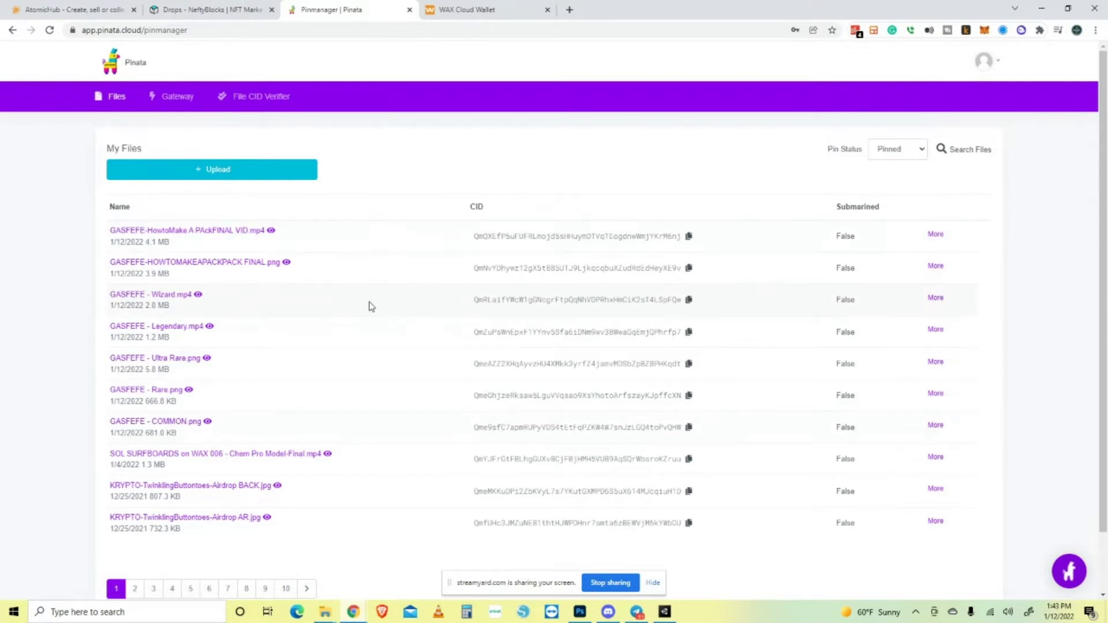
Switch to AtomicHub and open the existing collection in the NFT Creator.
{"action": "left_click", "coordinate": [74, 10]}
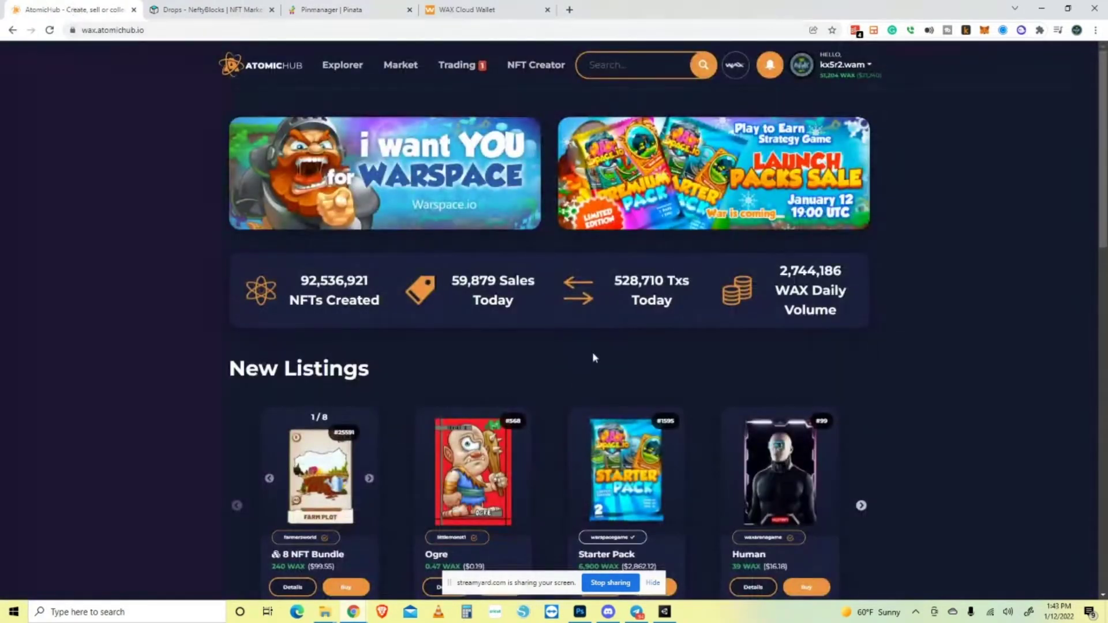
{"action": "left_click", "coordinate": [536, 66]}
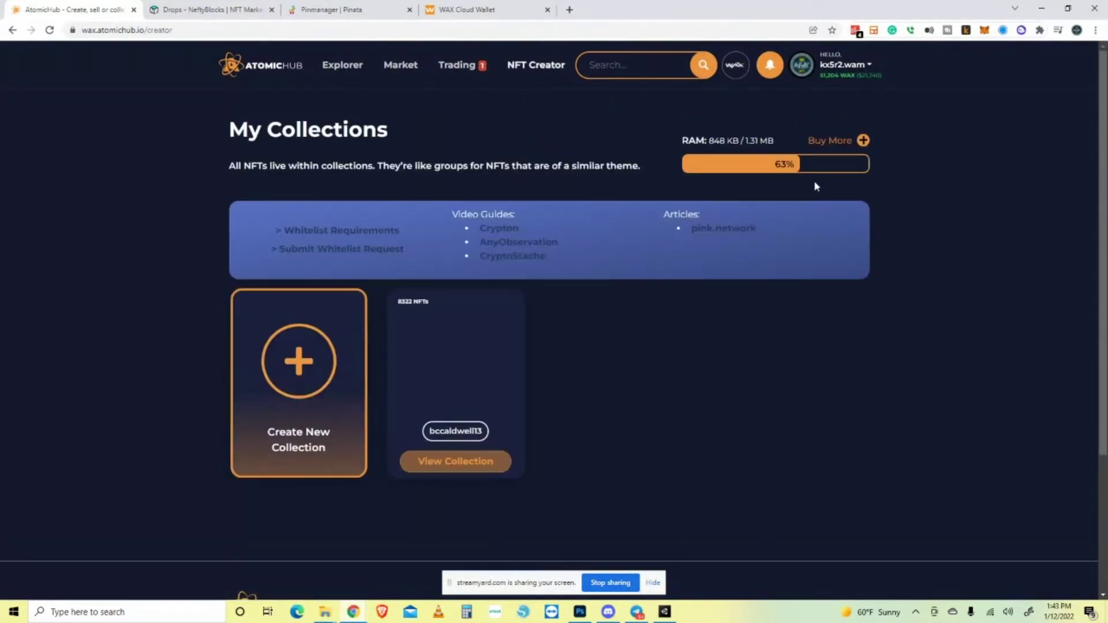
{"action": "left_click", "coordinate": [472, 462]}
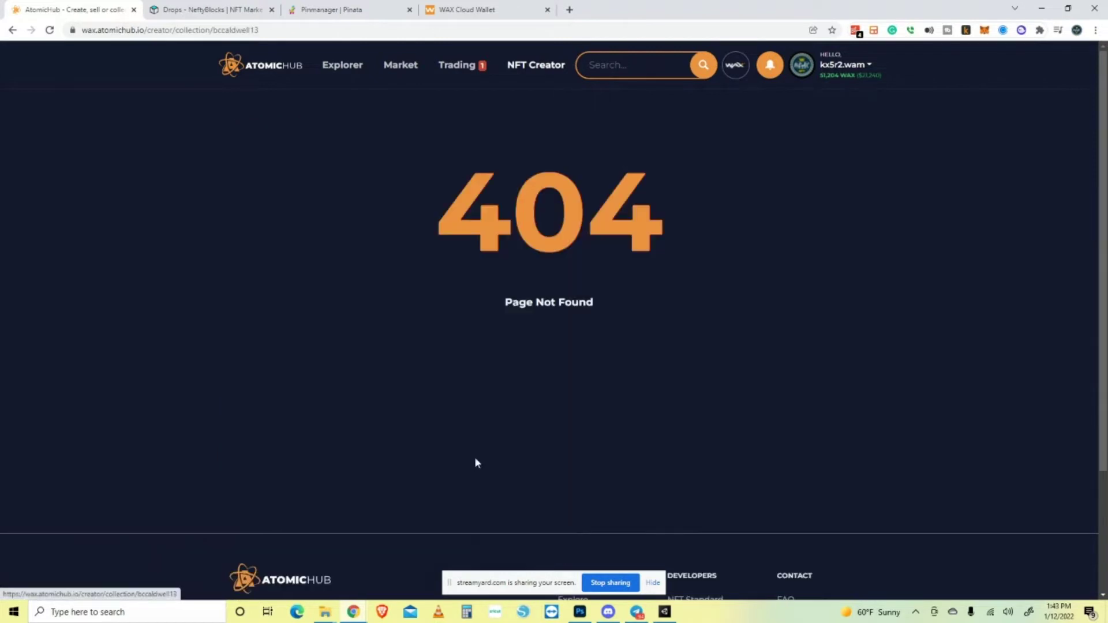
Open the collection's niftypacks schema and start creating a new template in it.
{"action": "scroll", "coordinate": [1009, 301], "scroll_direction": "down", "scroll_amount": 5}
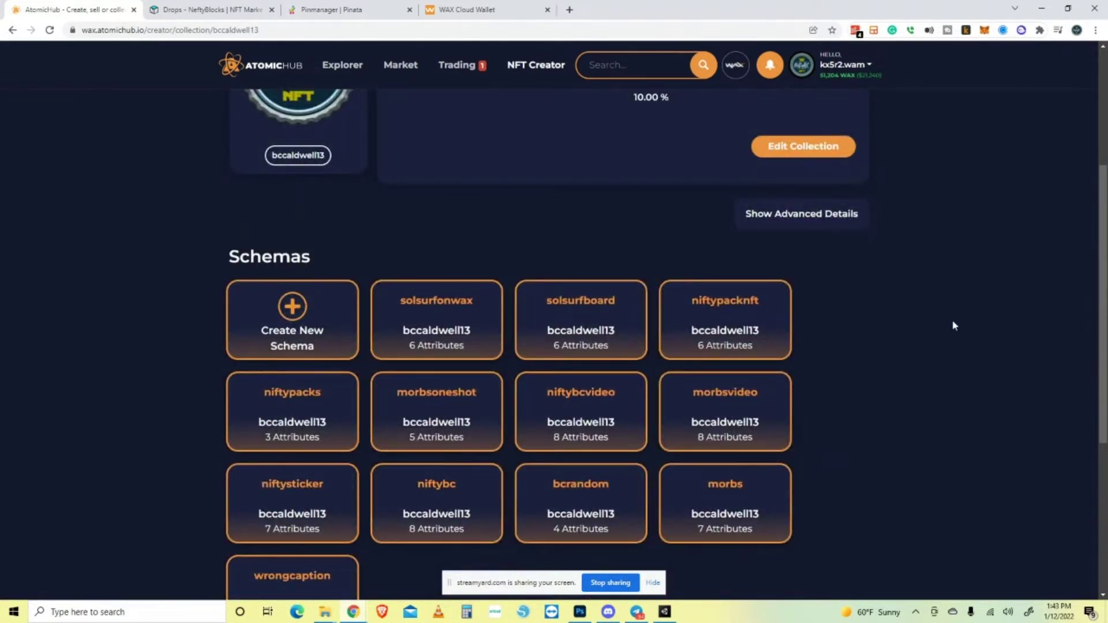
{"action": "left_click", "coordinate": [296, 411]}
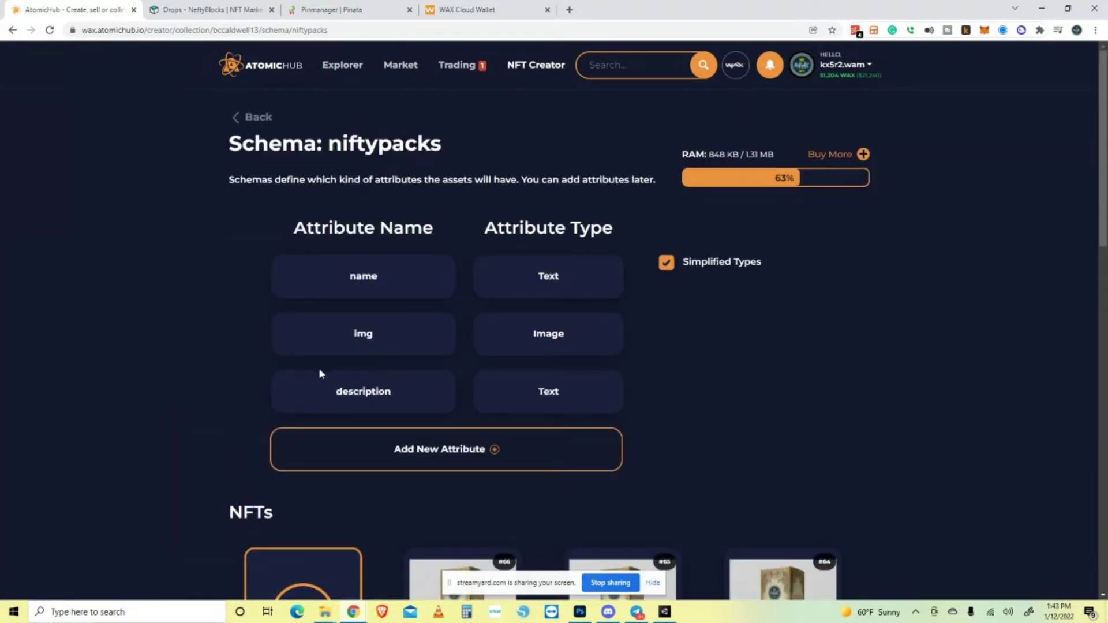
{"action": "scroll", "coordinate": [900, 311], "scroll_direction": "down", "scroll_amount": 5}
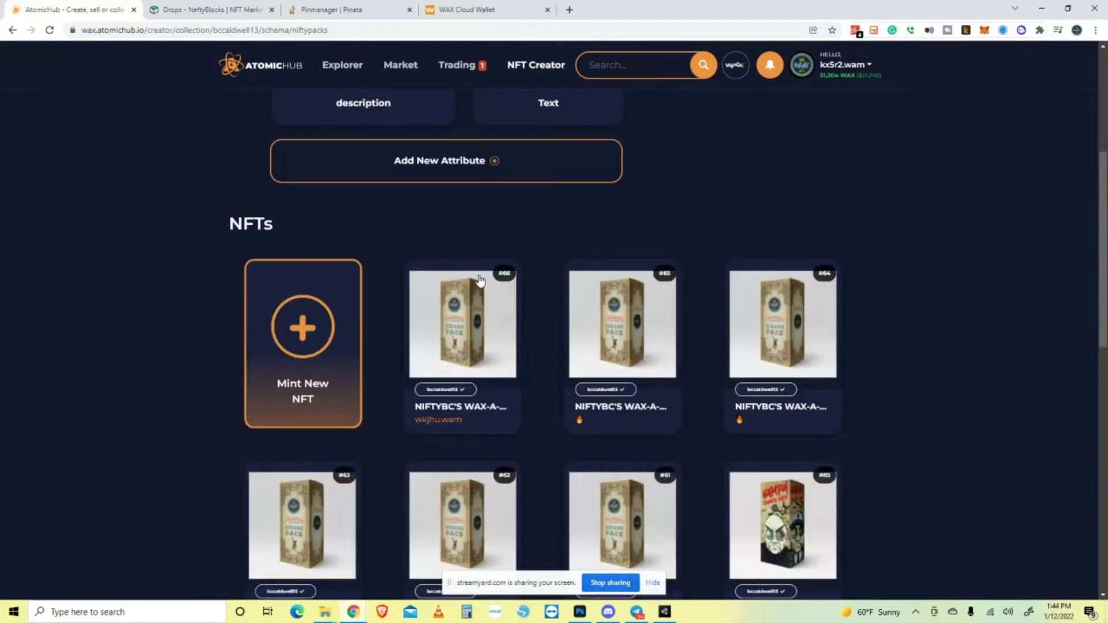
{"action": "scroll", "coordinate": [537, 325], "scroll_direction": "down", "scroll_amount": 5}
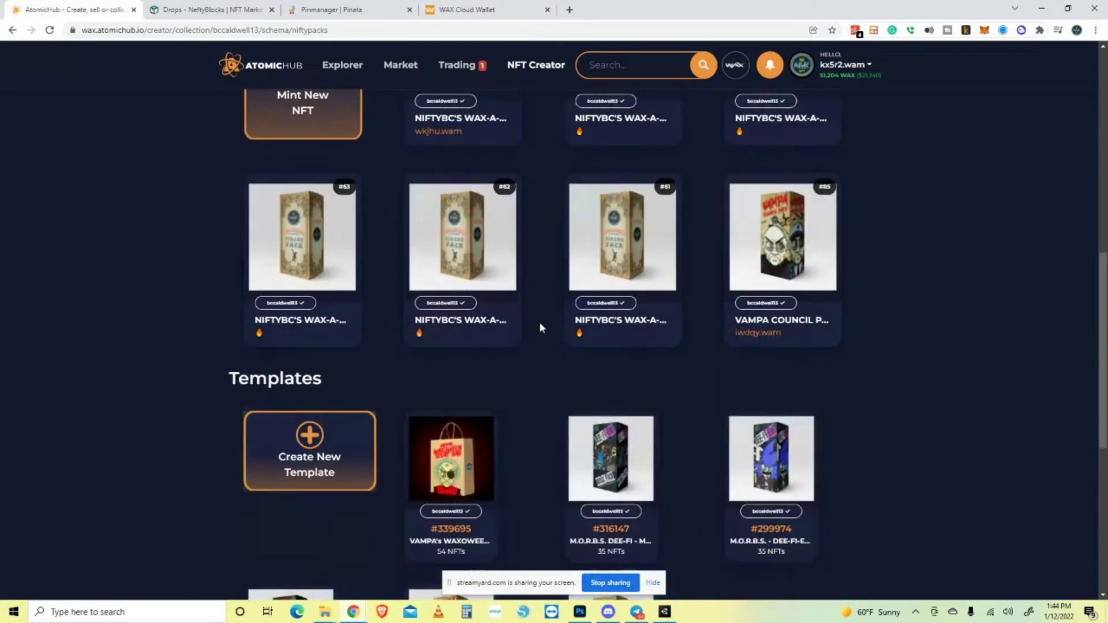
{"action": "scroll", "coordinate": [695, 427], "scroll_direction": "down", "scroll_amount": 1}
{"action": "scroll", "coordinate": [695, 427], "scroll_direction": "down", "scroll_amount": 1}
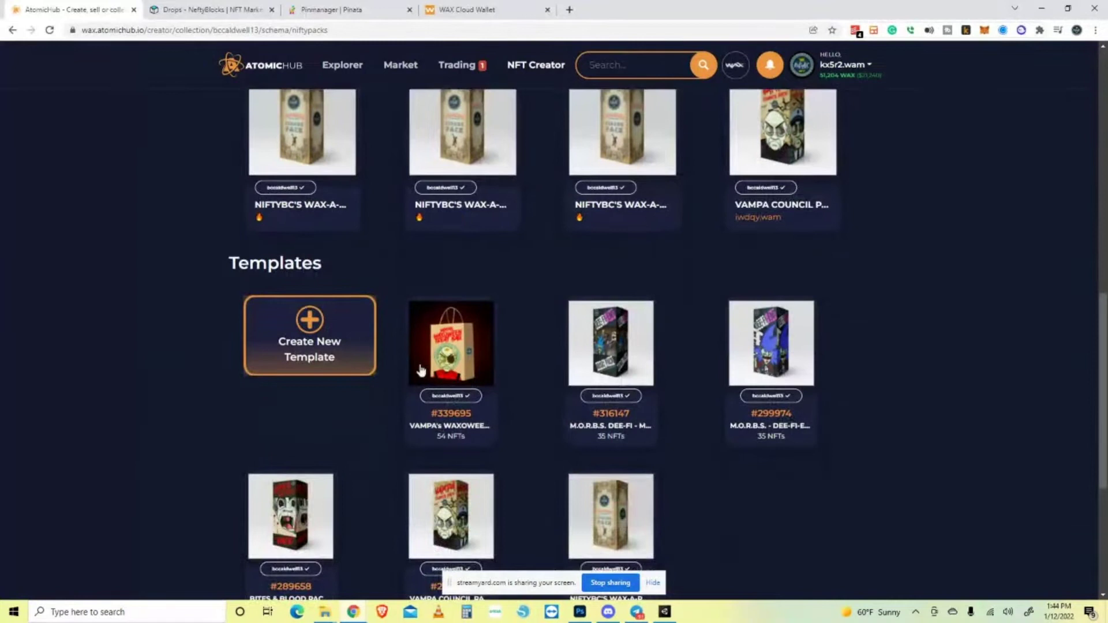
{"action": "left_click", "coordinate": [331, 360]}
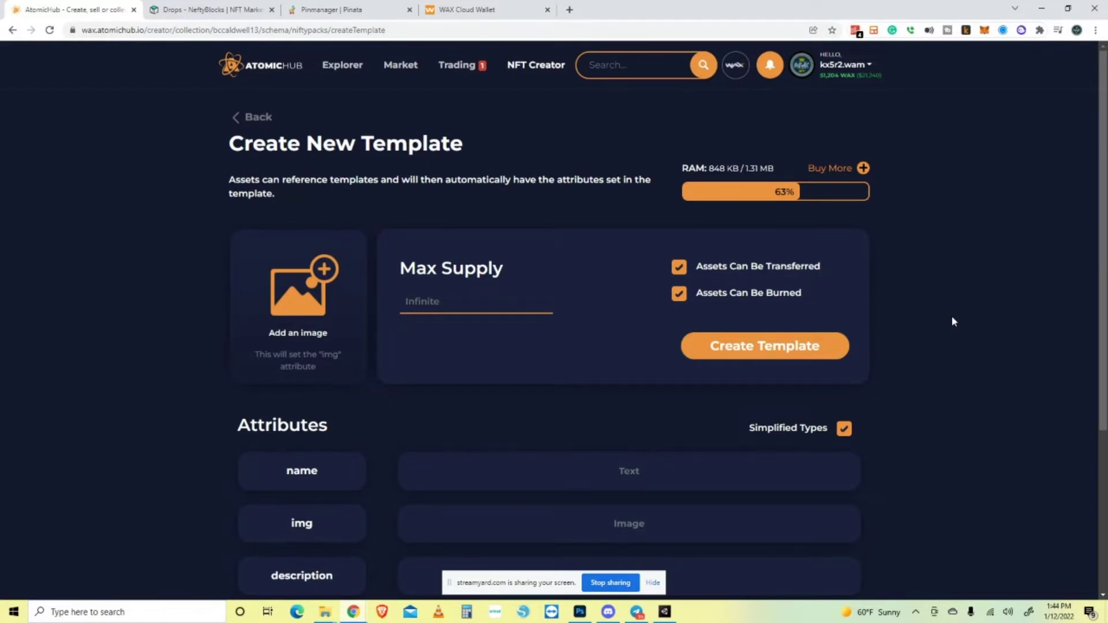
Set the new template's name attribute to "GASFEFE'S HOW TO MAKE A PACK , PACK".
{"action": "scroll", "coordinate": [951, 320], "scroll_direction": "down", "scroll_amount": 2}
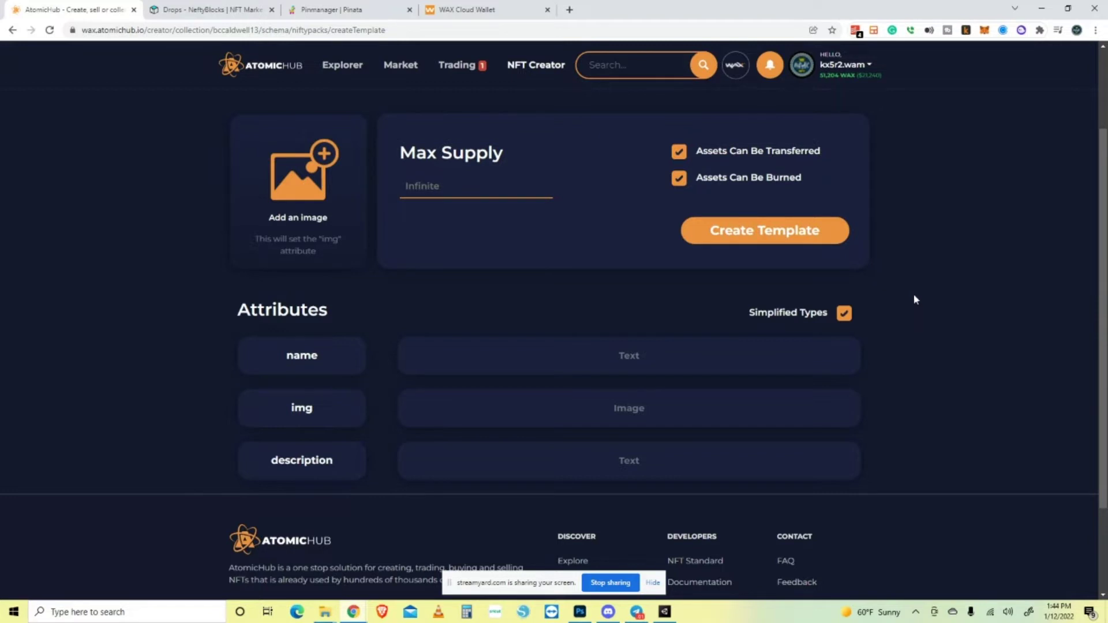
{"action": "scroll", "coordinate": [913, 294], "scroll_direction": "up", "scroll_amount": 2}
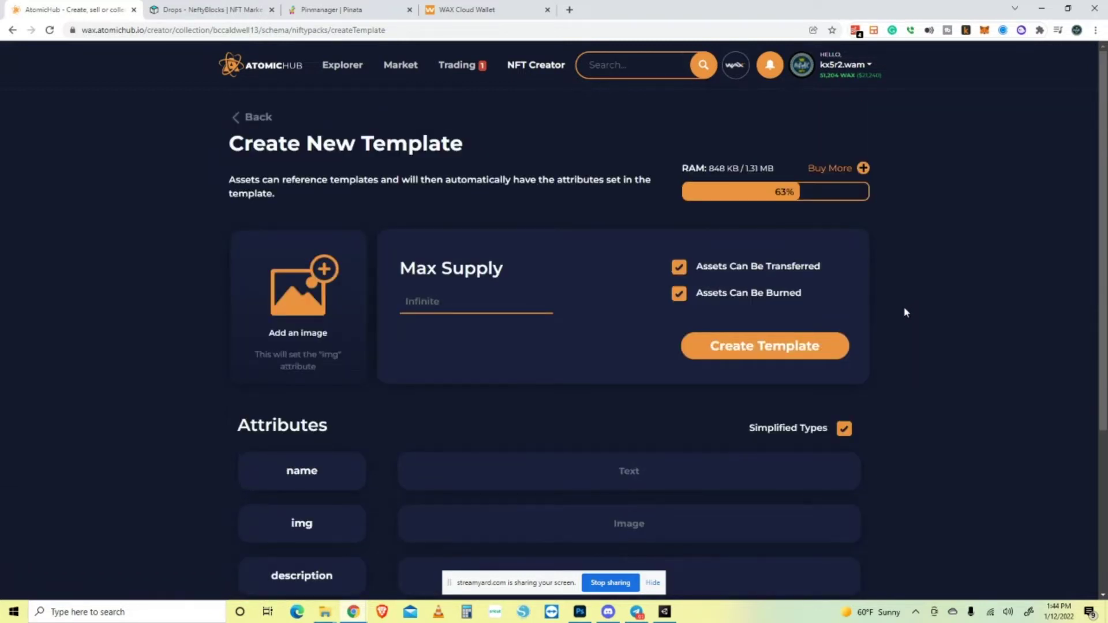
{"action": "scroll", "coordinate": [903, 306], "scroll_direction": "down", "scroll_amount": 4}
{"action": "scroll", "coordinate": [904, 306], "scroll_direction": "up", "scroll_amount": 2}
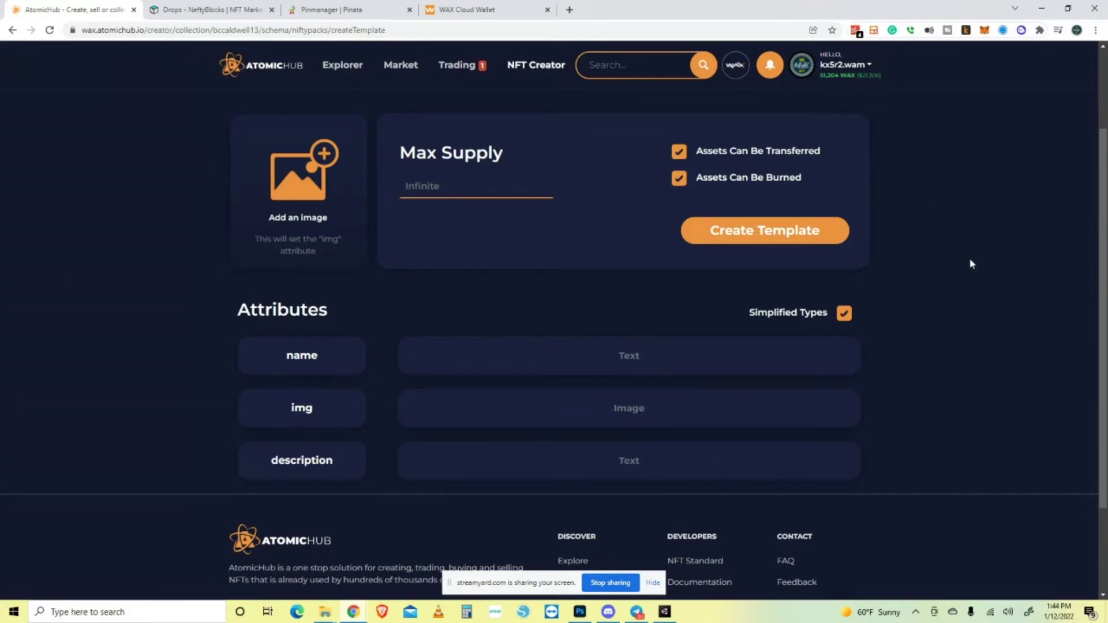
{"action": "scroll", "coordinate": [947, 253], "scroll_direction": "down", "scroll_amount": 1}
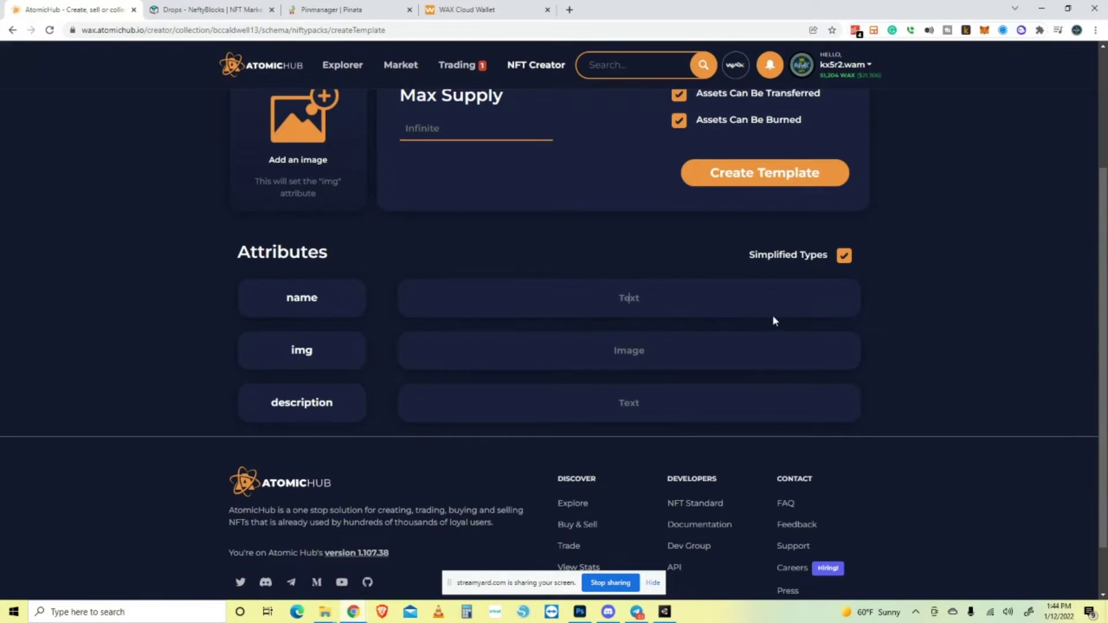
{"action": "type", "text": "GASFEFE'S HOW TO MAKE A "}
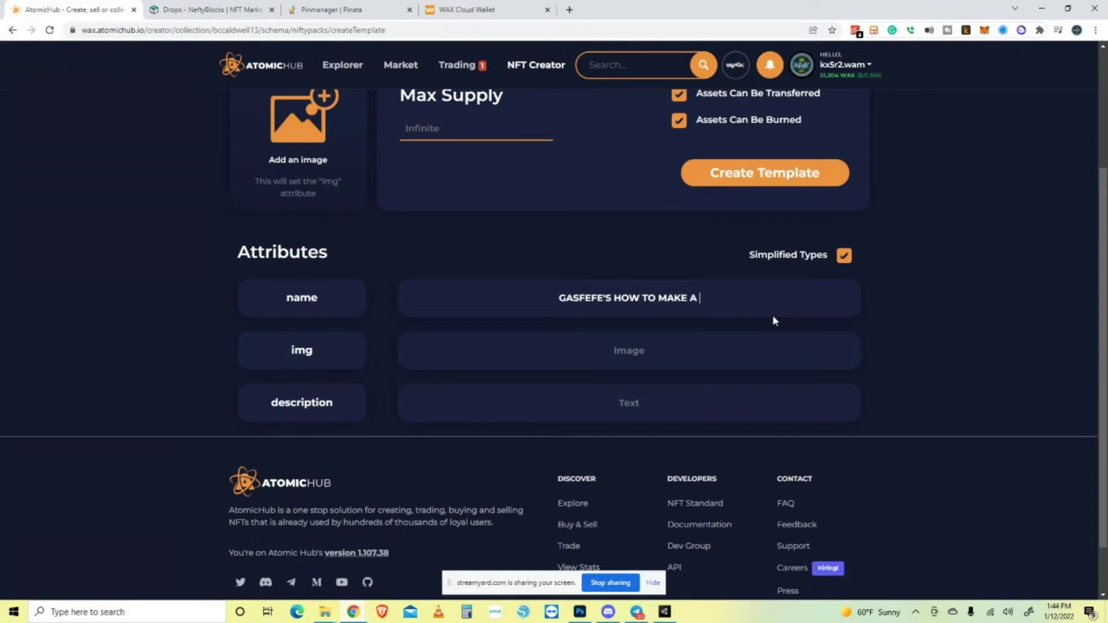
{"action": "type", "text": "PACK , PACK"}
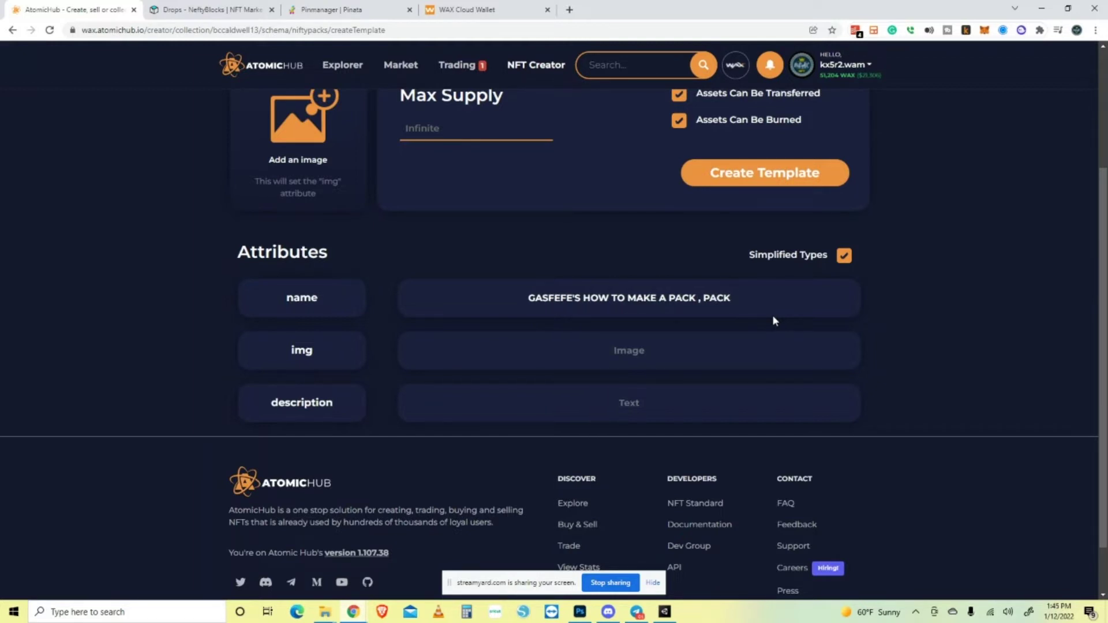
{"action": "type", "text": "."}
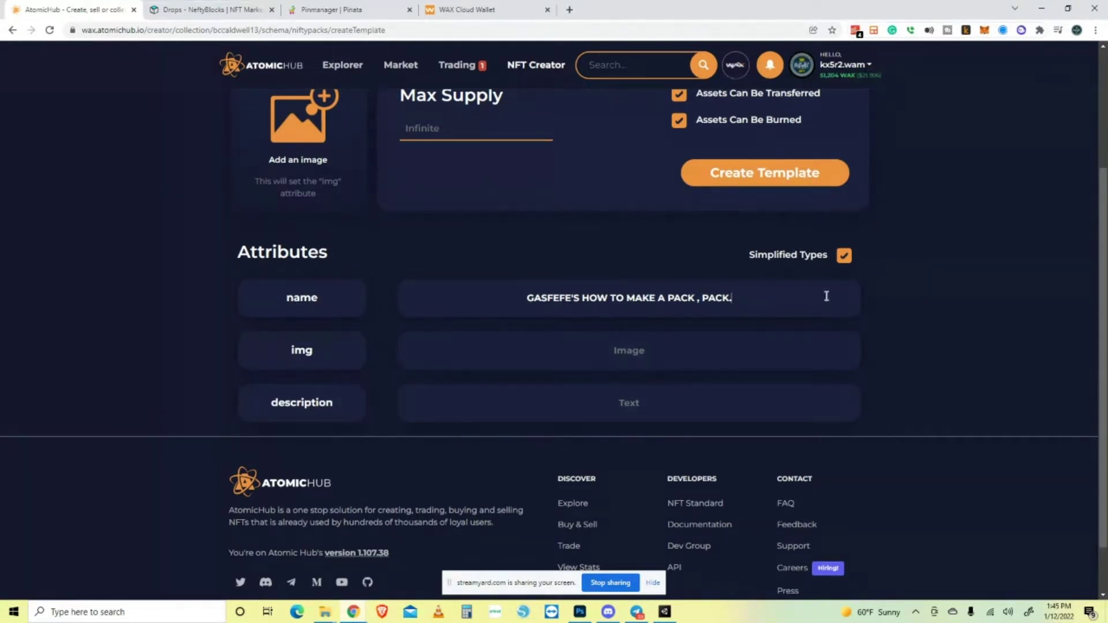
{"action": "key", "text": "BackSpace"}
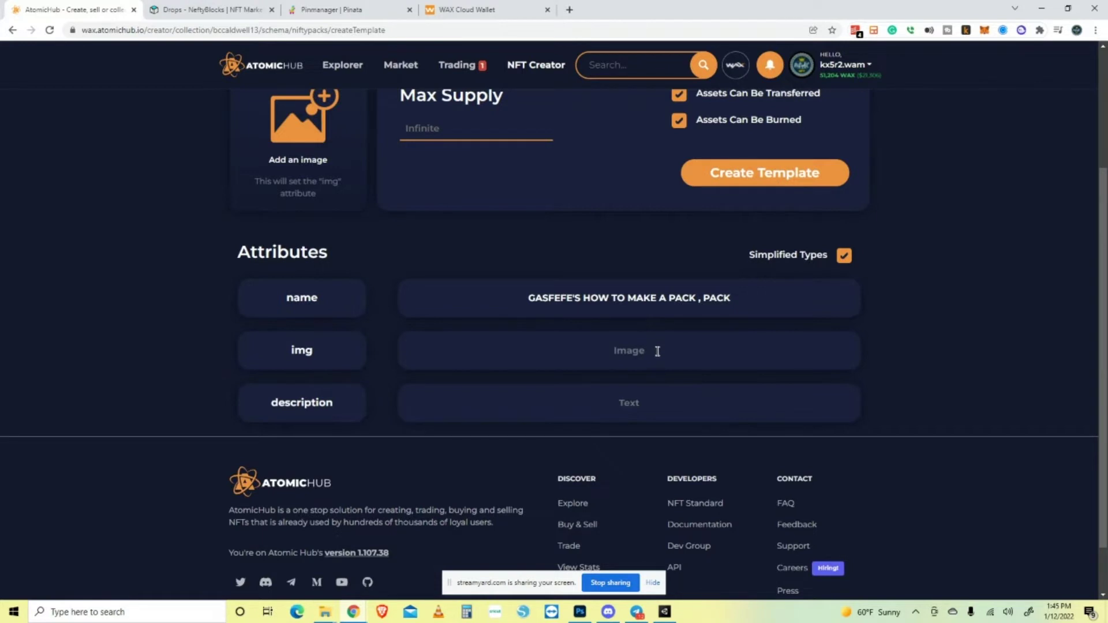
Switch to Pinata, preview the uploaded GASFEFE-HOWTOMAKEAPACKPACK FINAL.png and return to the file list.
{"action": "left_click", "coordinate": [346, 10]}
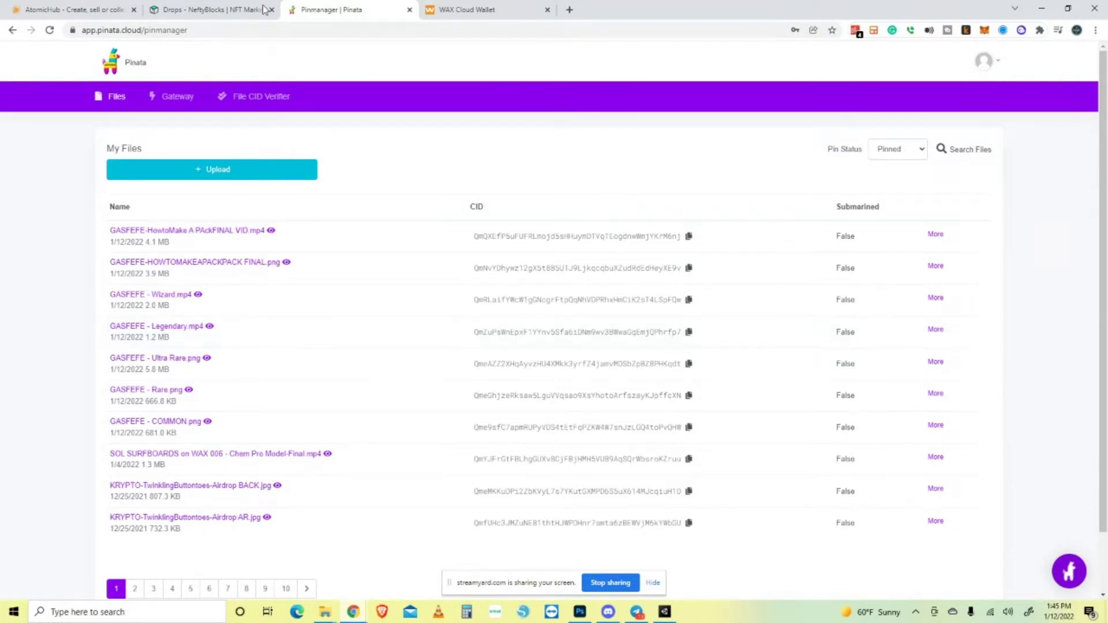
{"action": "left_click", "coordinate": [207, 9]}
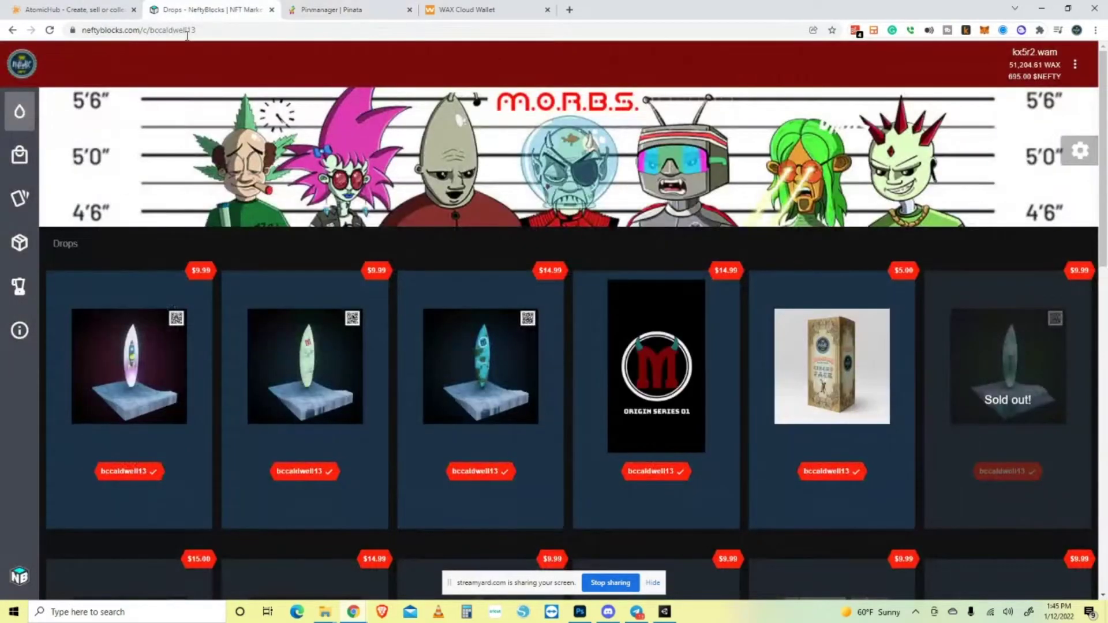
{"action": "left_click", "coordinate": [74, 9]}
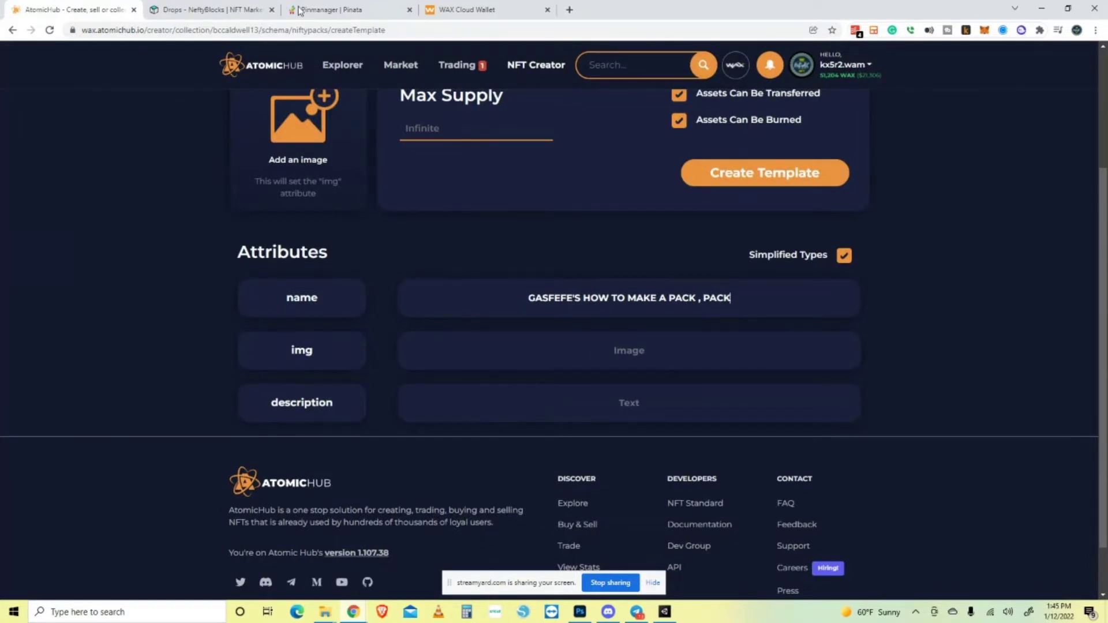
{"action": "left_click", "coordinate": [343, 8]}
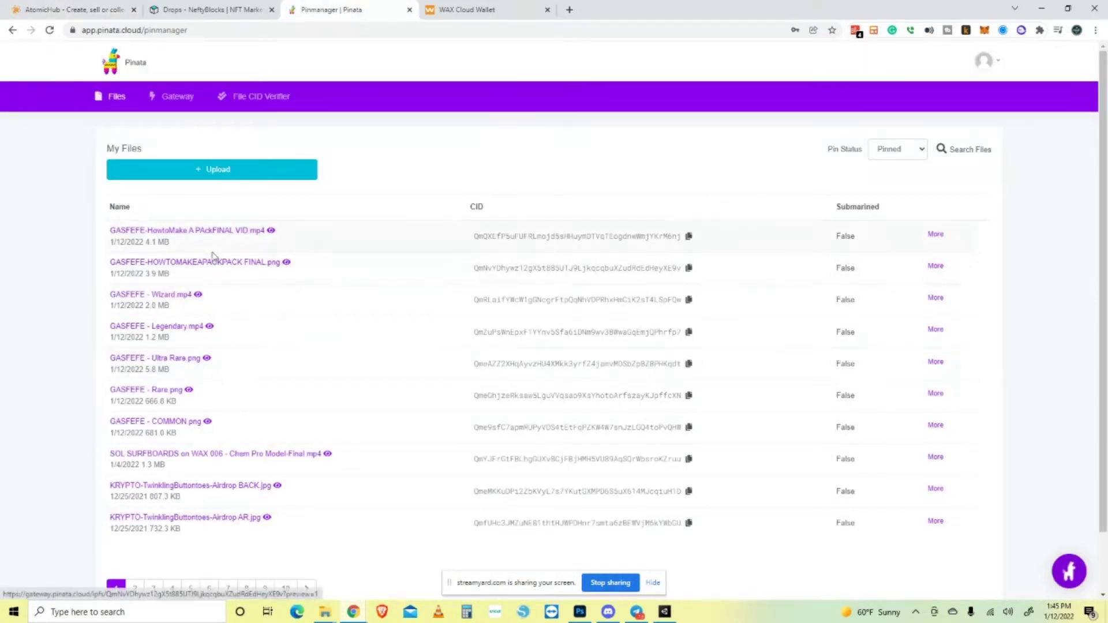
{"action": "left_click", "coordinate": [193, 269]}
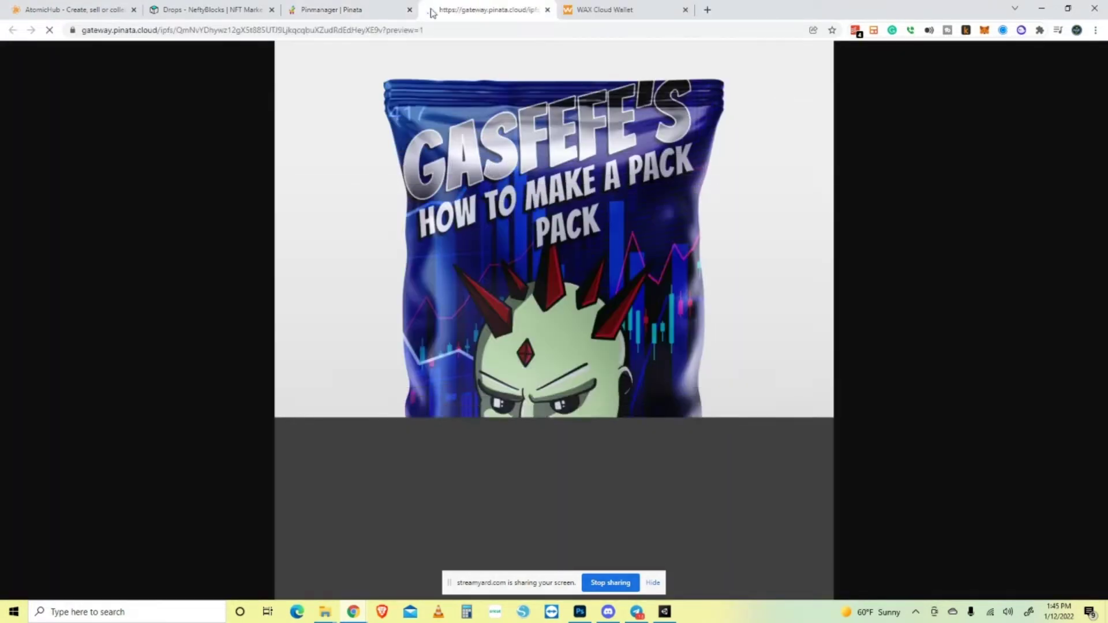
{"action": "key", "text": "ctrl+shift+Tab"}
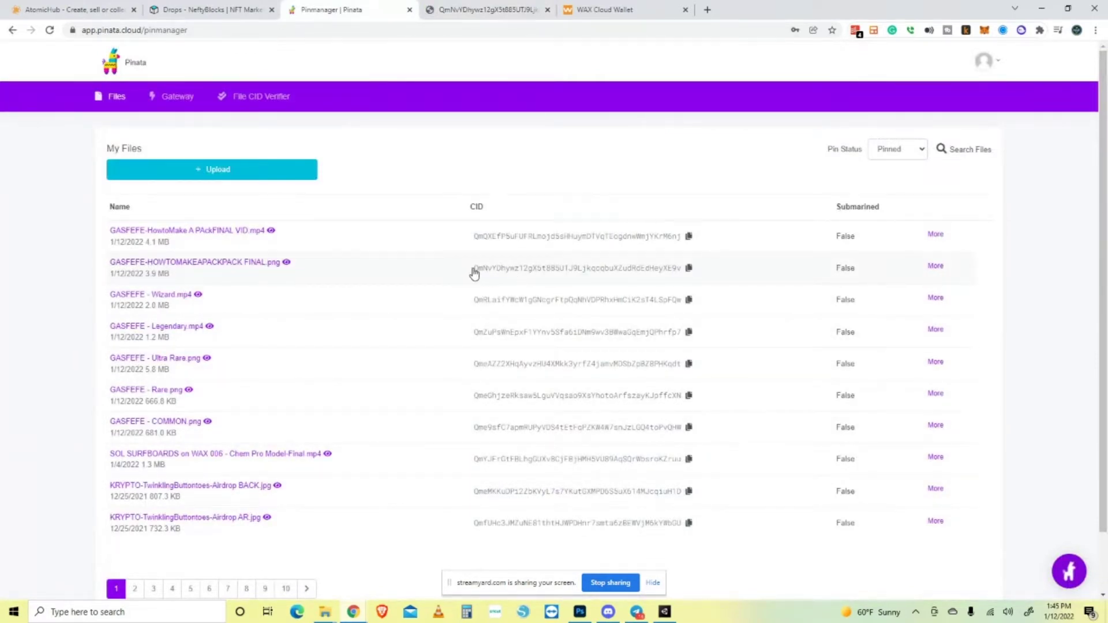
Copy the pack PNG's CID from Pinata into AtomicHub's img attribute and paste the description ending "Learn more about GASFEFE and the other M.O.R.B.S. character at morbs.app".
{"action": "left_click", "coordinate": [689, 269]}
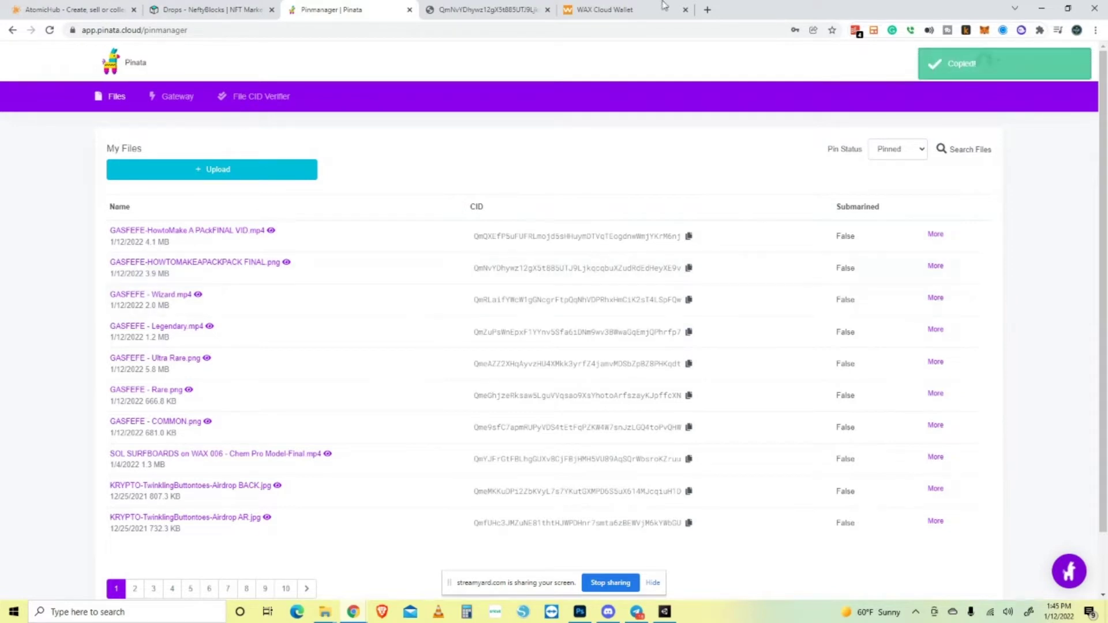
{"action": "left_click", "coordinate": [68, 10]}
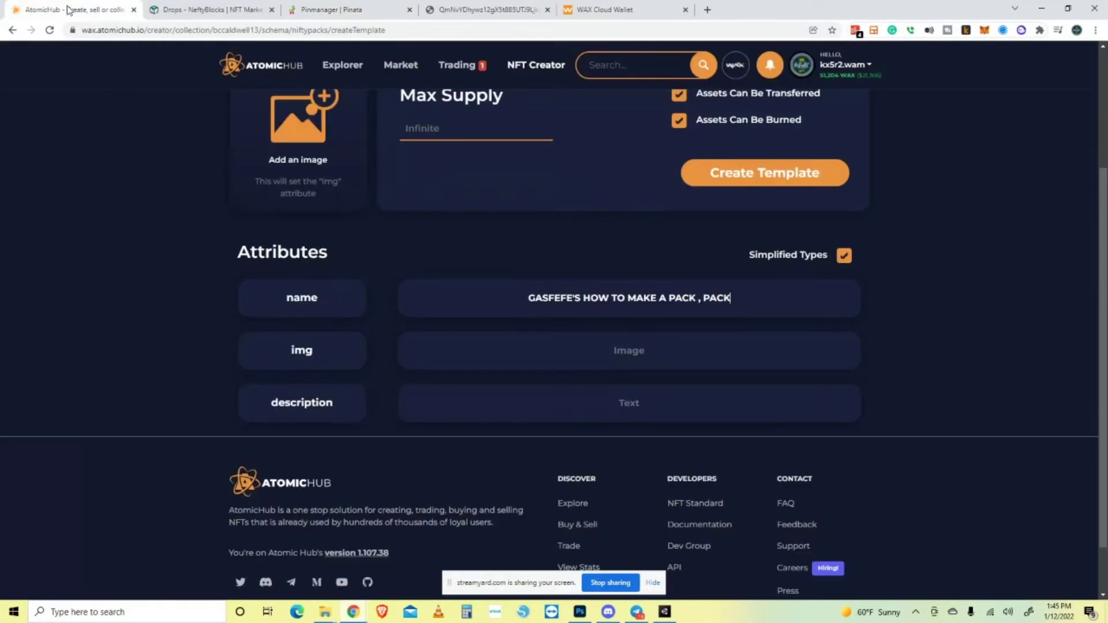
{"action": "left_click", "coordinate": [627, 348]}
{"action": "key", "text": "ctrl+v"}
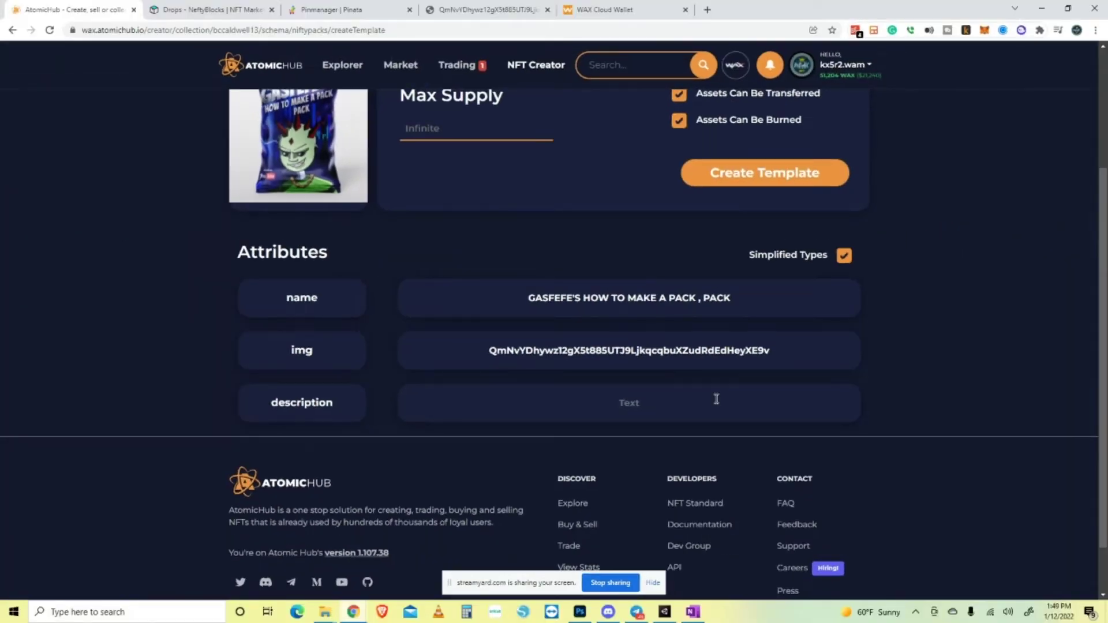
{"action": "key", "text": "ctrl+v"}
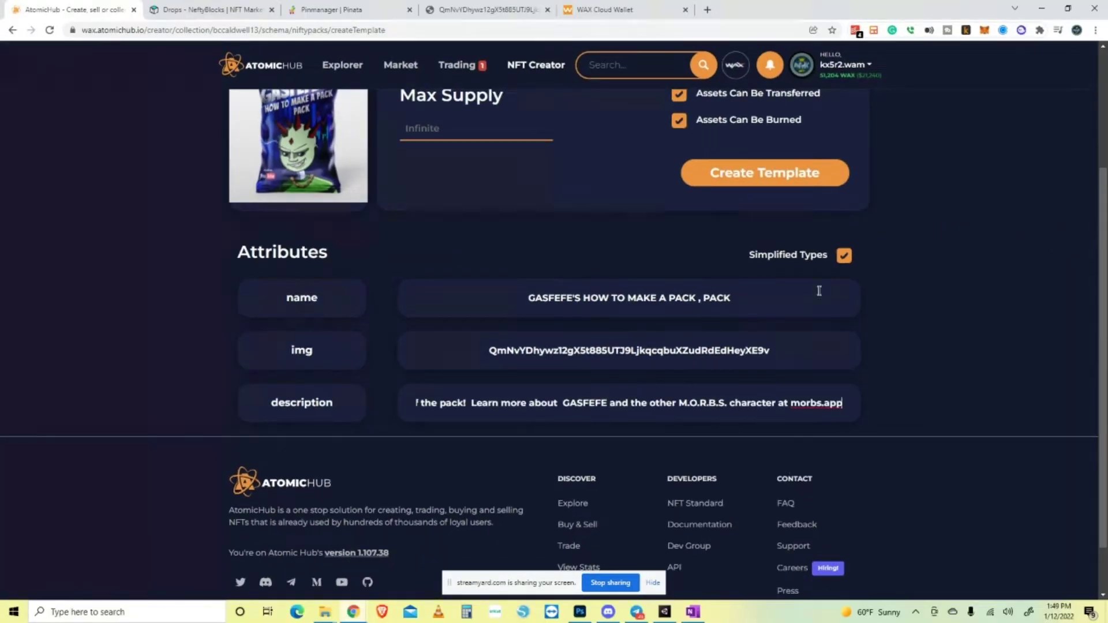
Create the GASFEFE pack template with unlimited supply, transferable and burnable, and approve its transaction in the WAX Cloud Wallet.
{"action": "scroll", "coordinate": [917, 343], "scroll_direction": "up", "scroll_amount": 3}
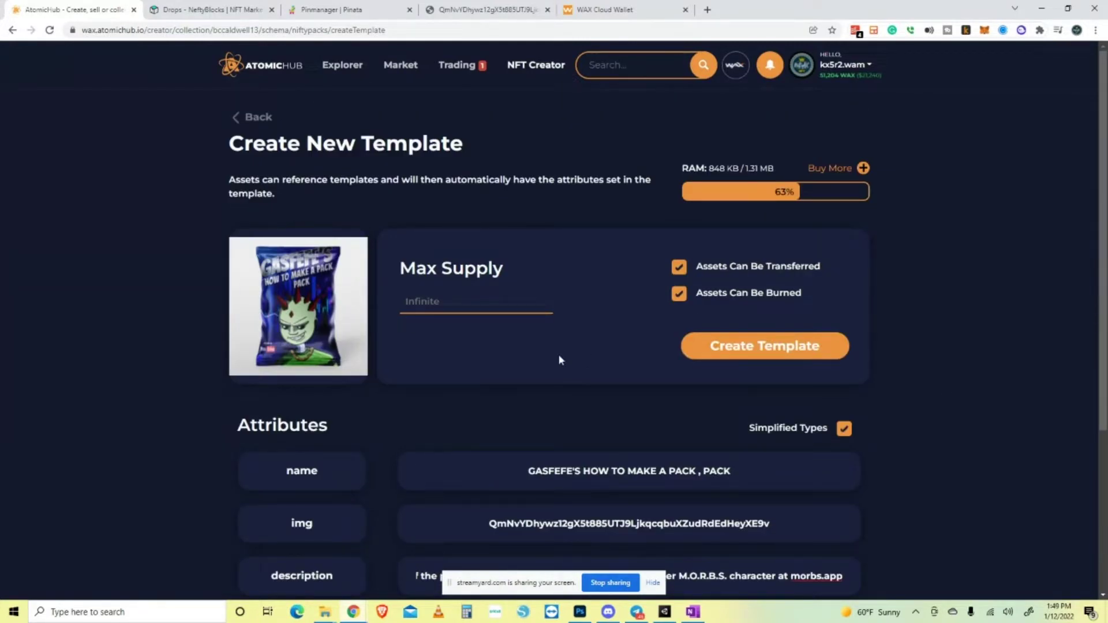
{"action": "scroll", "coordinate": [577, 369], "scroll_direction": "down", "scroll_amount": 3}
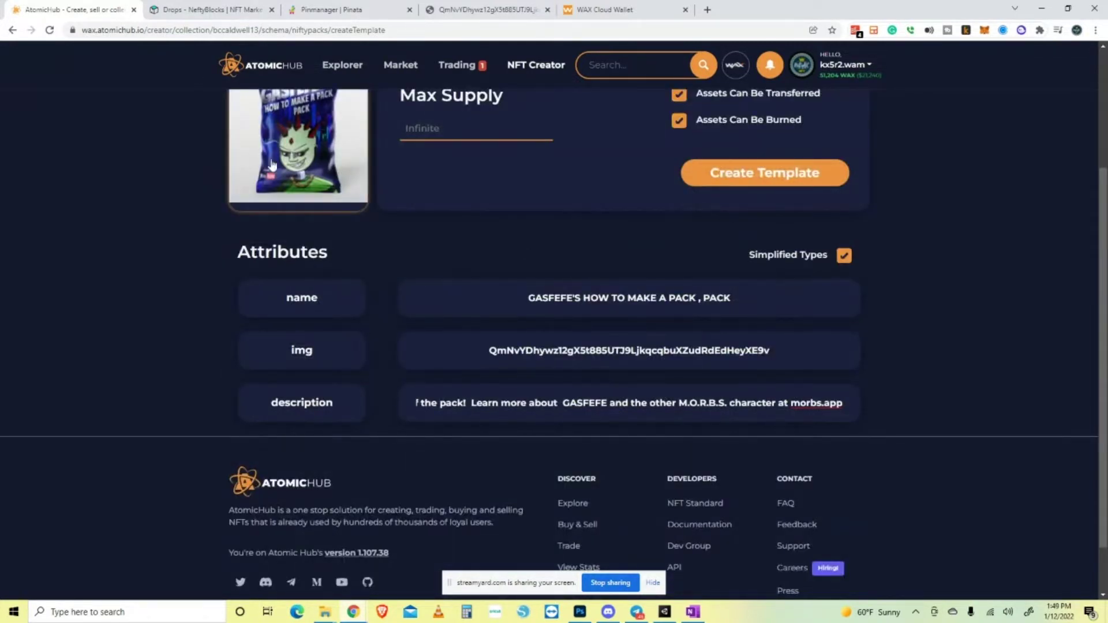
{"action": "scroll", "coordinate": [548, 257], "scroll_direction": "up", "scroll_amount": 2}
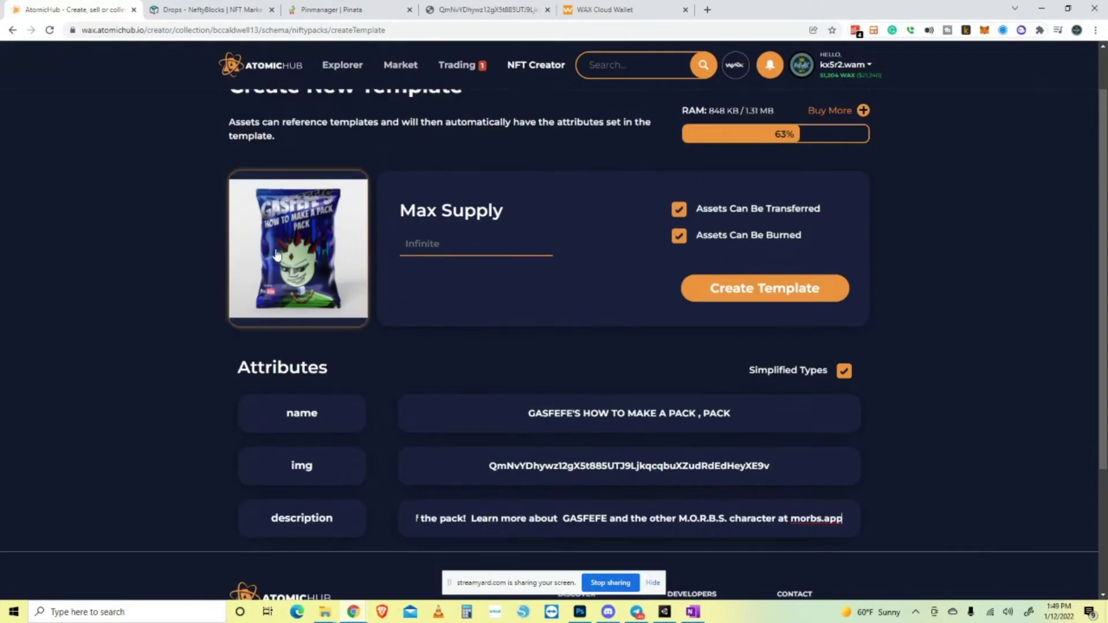
{"action": "left_click", "coordinate": [780, 289]}
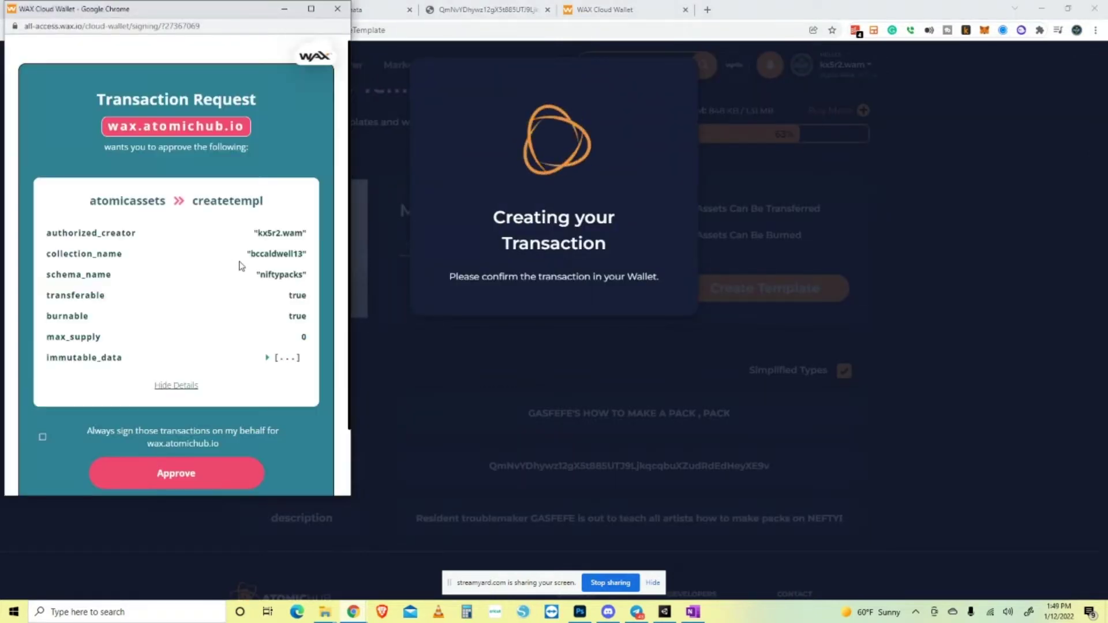
{"action": "left_click", "coordinate": [225, 475]}
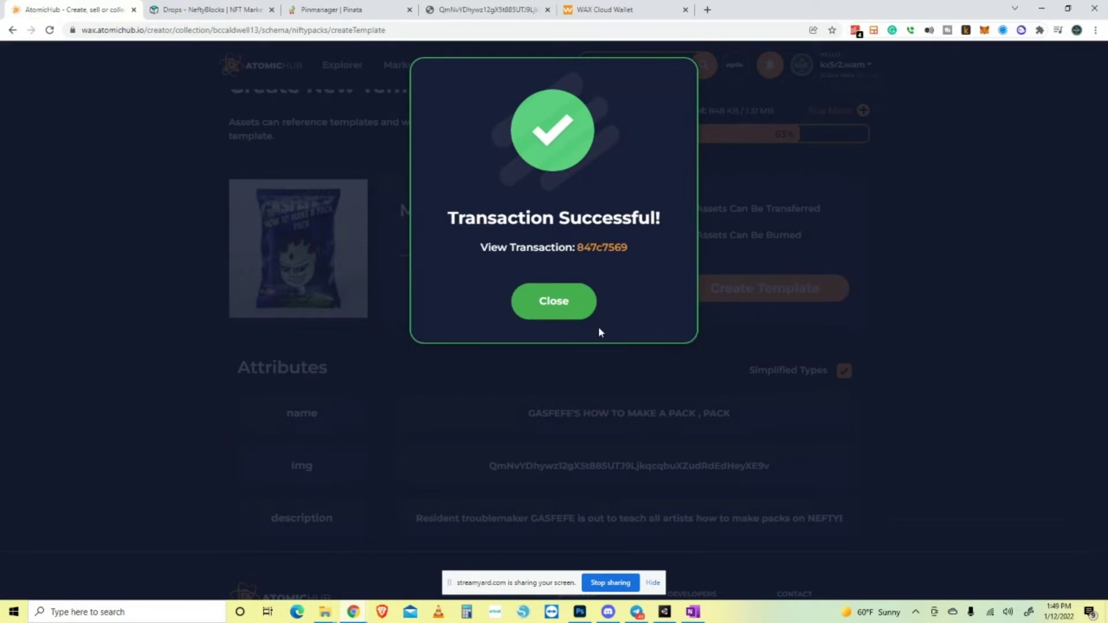
{"action": "left_click", "coordinate": [574, 307]}
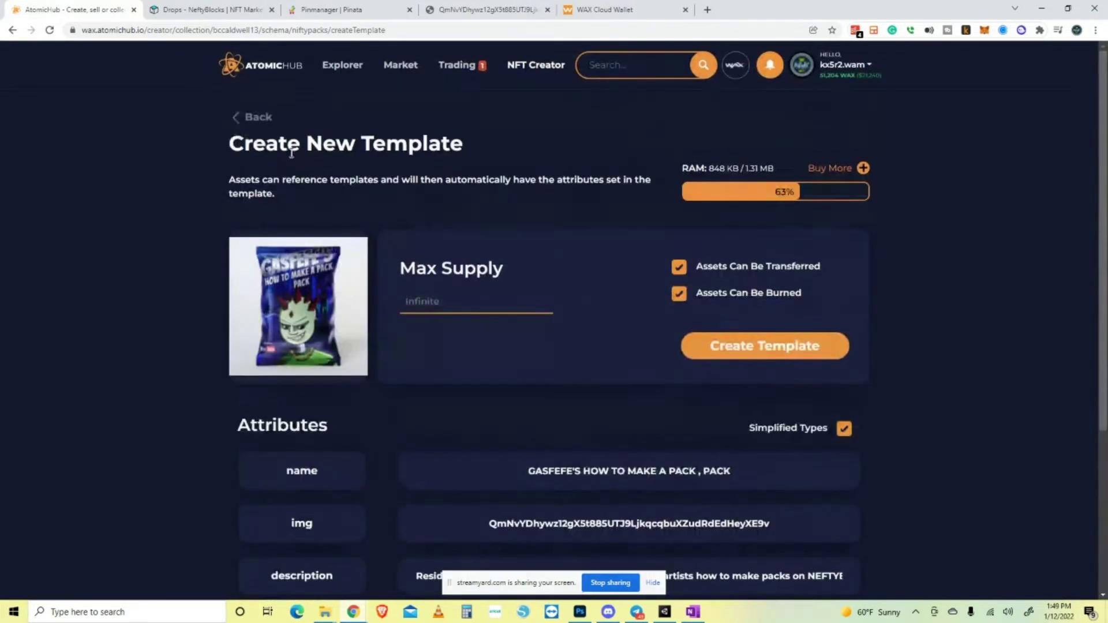
Open the new GASFEFE pack template from the niftypacks schema, check its image and details, and return to the schema.
{"action": "left_click", "coordinate": [250, 117]}
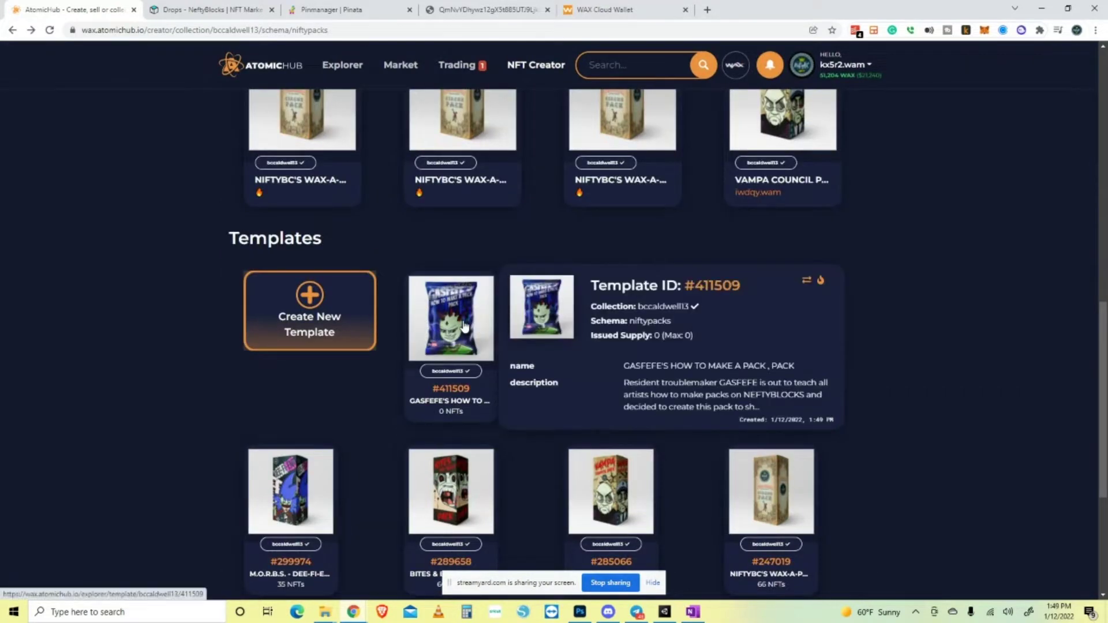
{"action": "left_click", "coordinate": [465, 327]}
{"action": "scroll", "coordinate": [413, 291], "scroll_direction": "down", "scroll_amount": 3}
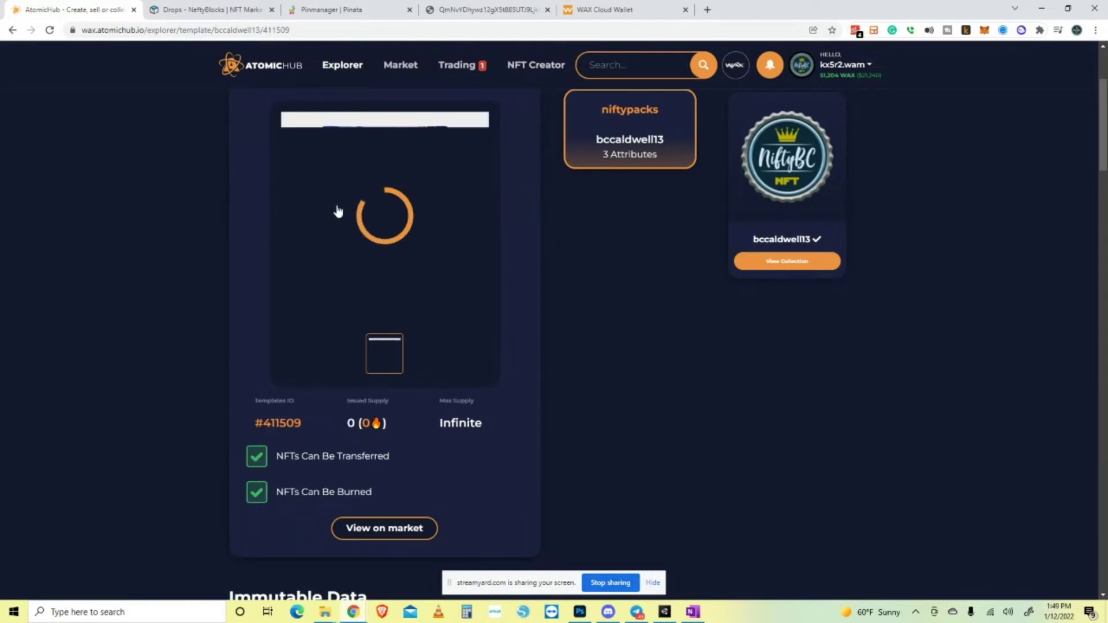
{"action": "scroll", "coordinate": [425, 358], "scroll_direction": "up", "scroll_amount": 2}
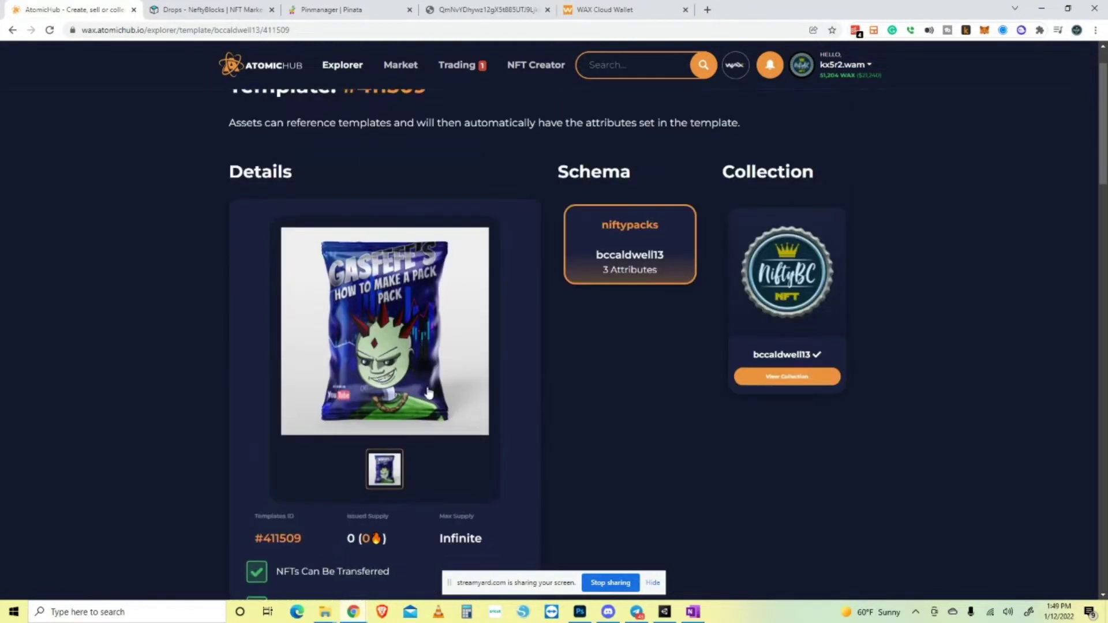
{"action": "scroll", "coordinate": [399, 309], "scroll_direction": "up", "scroll_amount": 1}
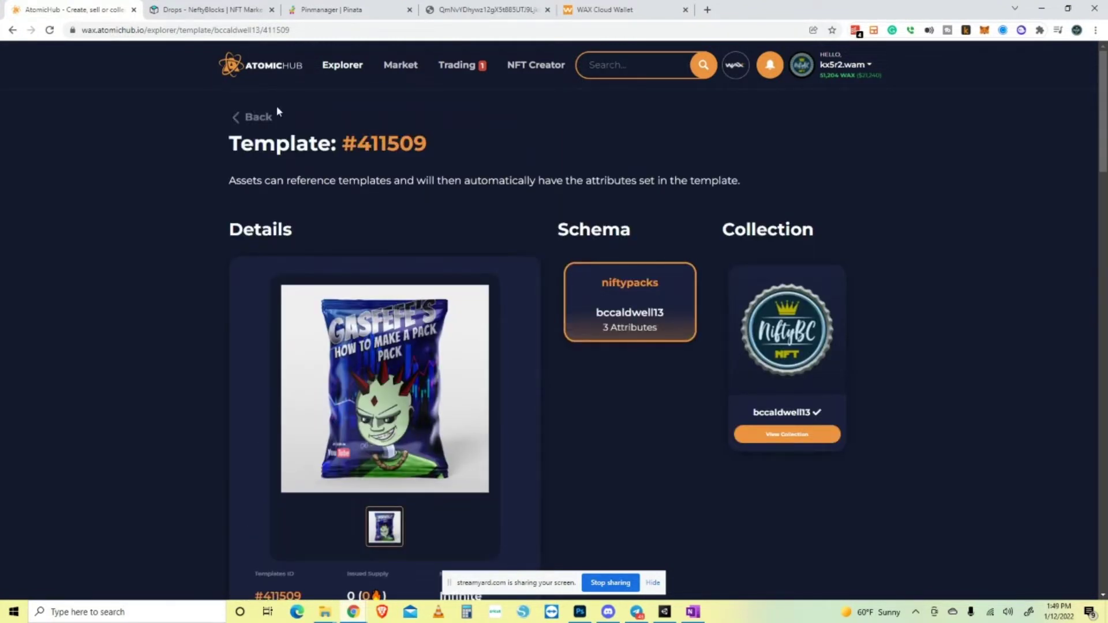
{"action": "left_click", "coordinate": [255, 117]}
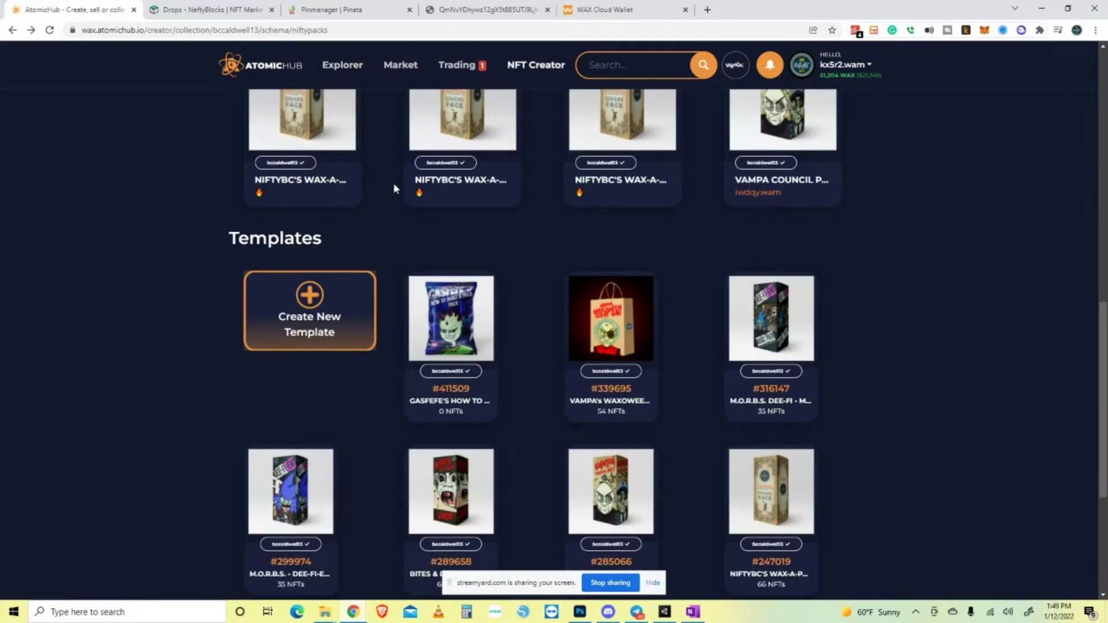
Return to the collection's schema list, open the niftypacknft schema and start creating a new template in it.
{"action": "scroll", "coordinate": [393, 189], "scroll_direction": "up", "scroll_amount": 2}
{"action": "left_click", "coordinate": [13, 30]}
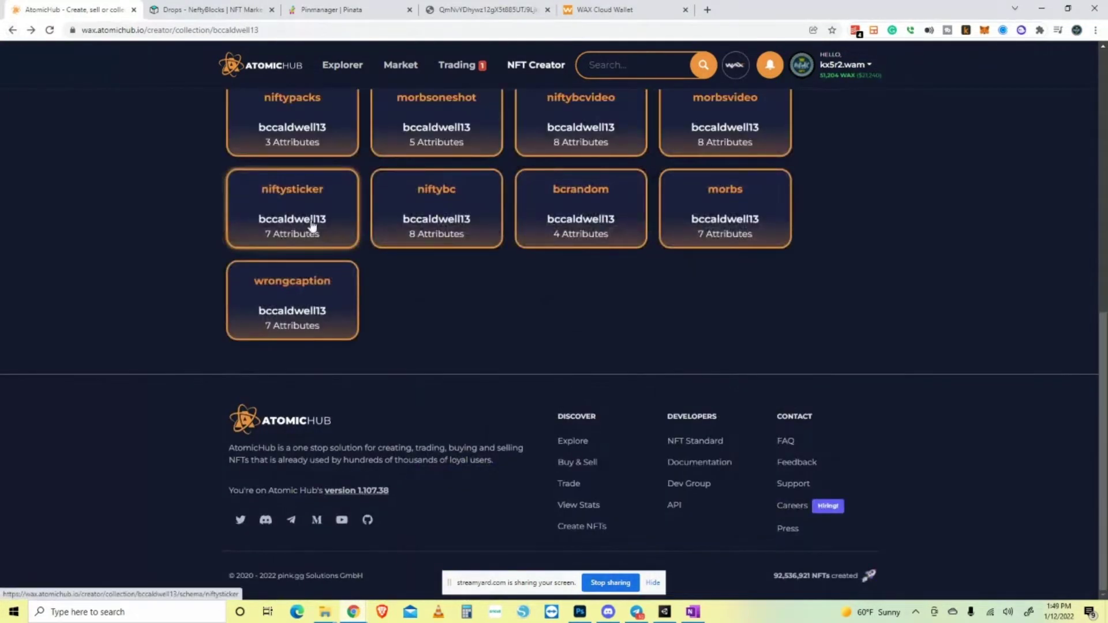
{"action": "scroll", "coordinate": [490, 319], "scroll_direction": "up", "scroll_amount": 2}
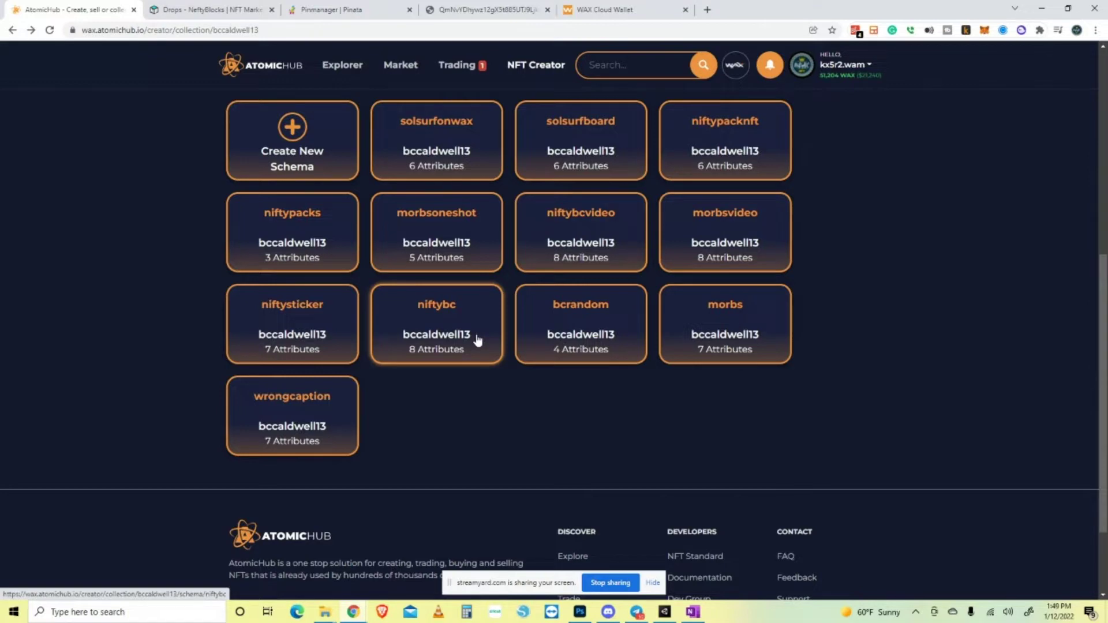
{"action": "left_click", "coordinate": [389, 353]}
{"action": "left_click", "coordinate": [337, 382]}
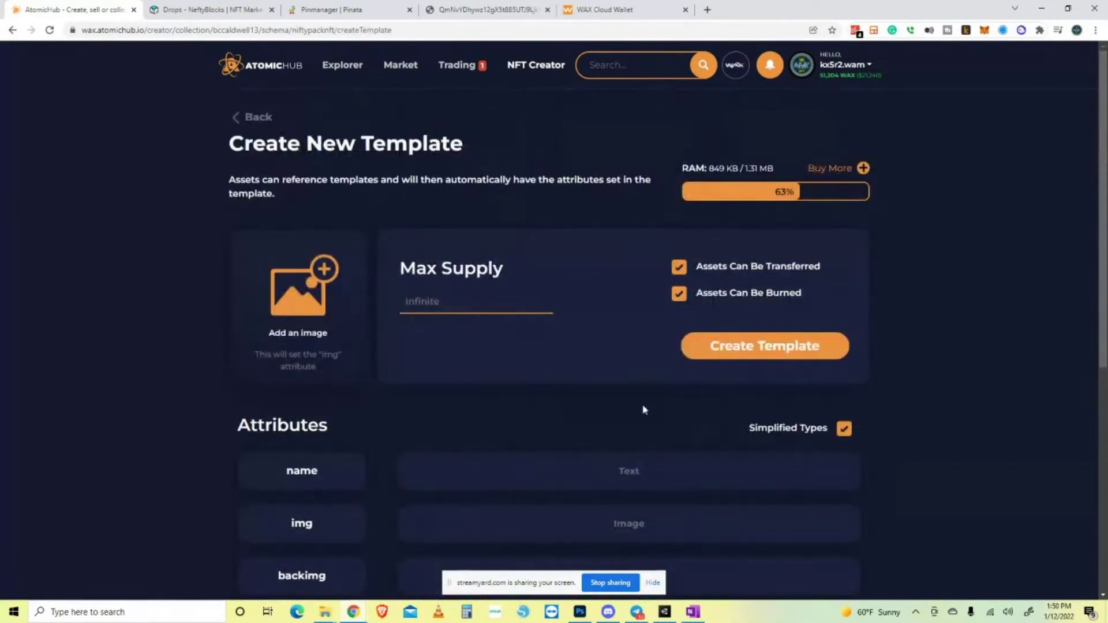
Set the new template's name attribute to "GASFEFE'S HOW TO MAKE A PACK, PAC - COMMON".
{"action": "scroll", "coordinate": [544, 334], "scroll_direction": "down", "scroll_amount": 3}
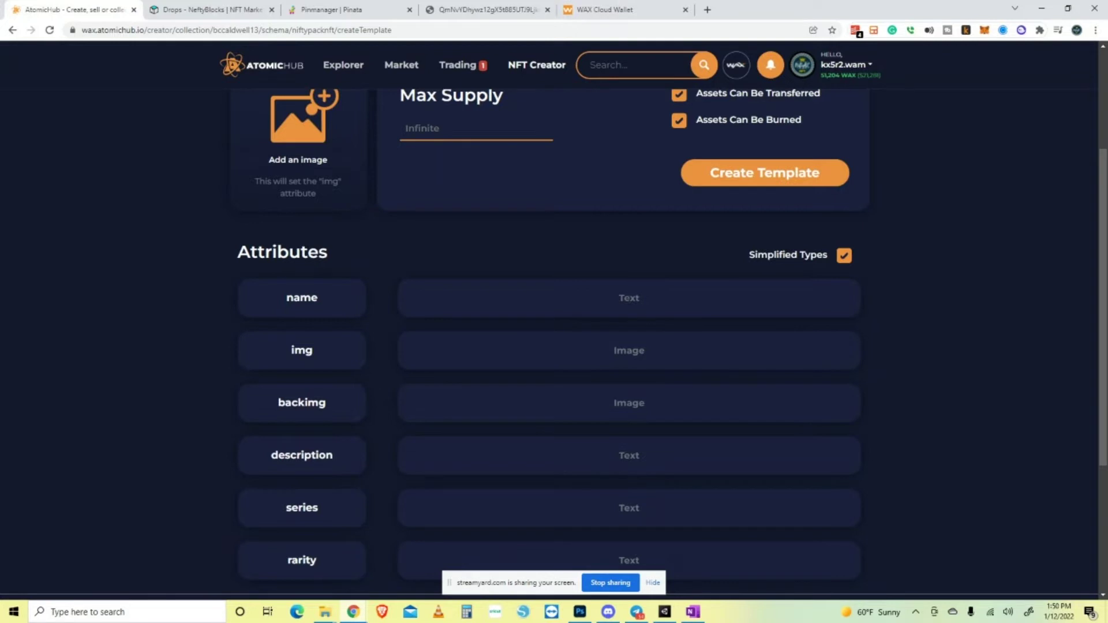
{"action": "left_click", "coordinate": [628, 298]}
{"action": "type", "text": "GASFEFE'S HOW TO "}
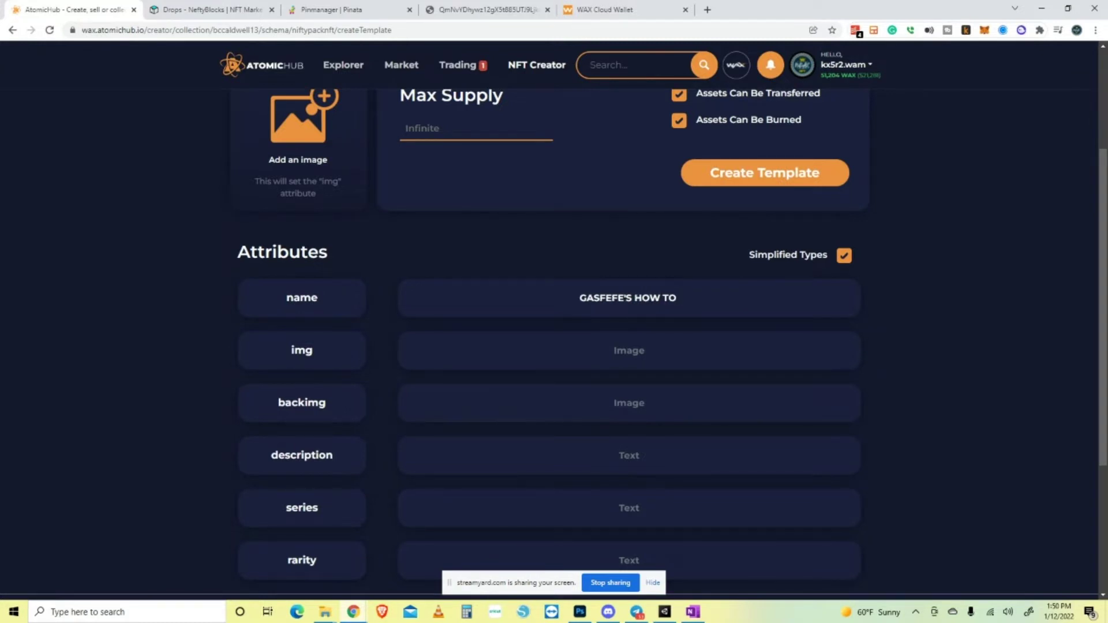
{"action": "type", "text": "MAK A"}
{"action": "key", "text": "BackSpace"}
{"action": "key", "text": "BackSpace"}
{"action": "key", "text": "BackSpace"}
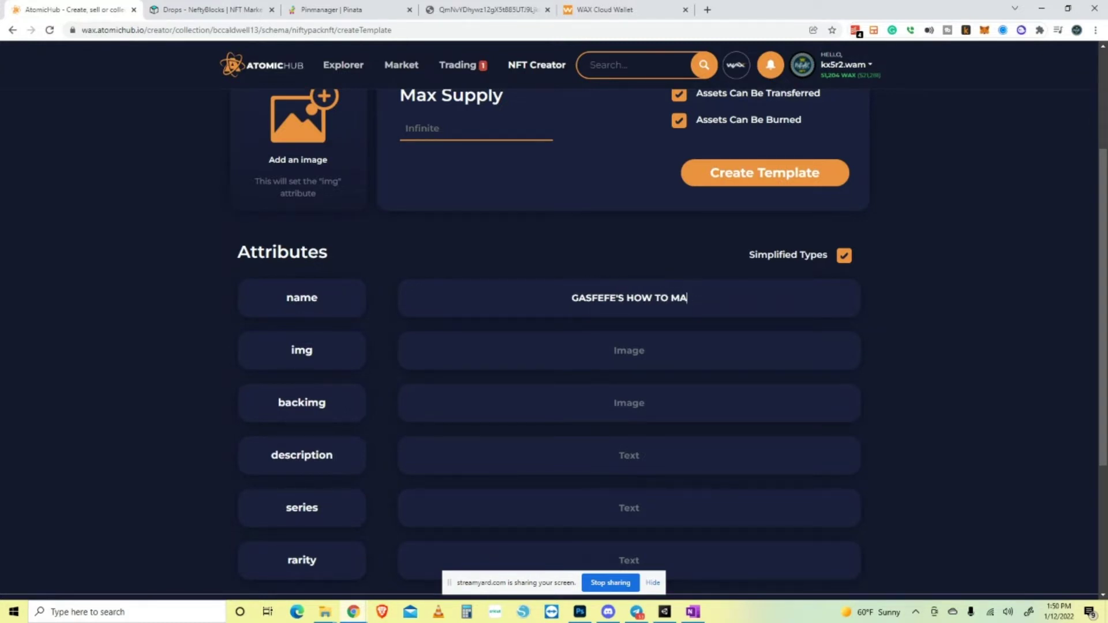
{"action": "type", "text": "KE A "}
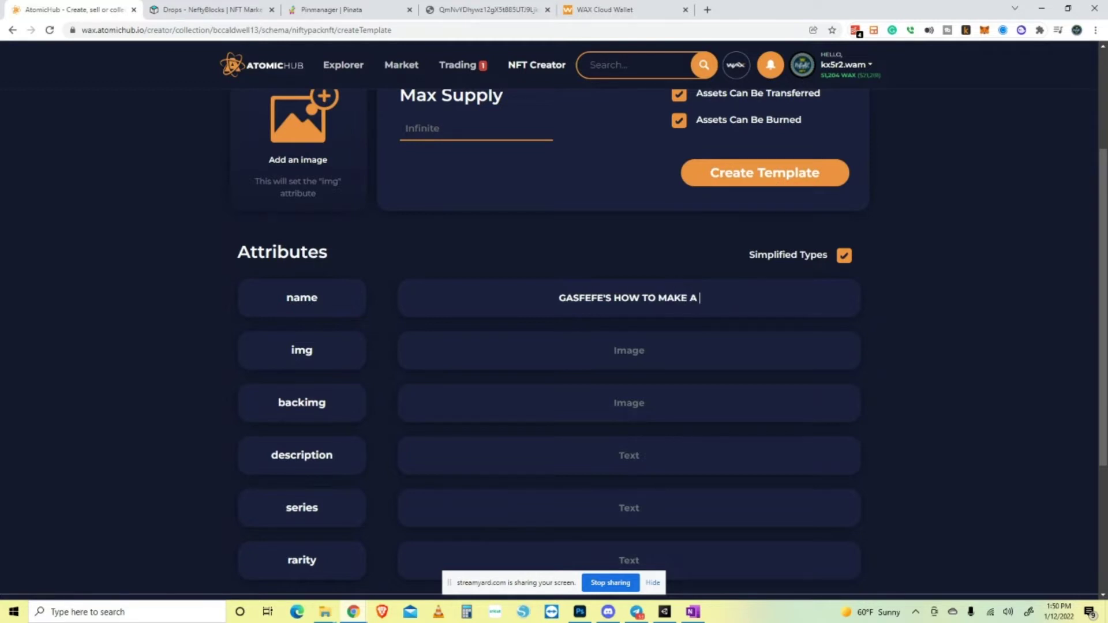
{"action": "type", "text": "PACK"}
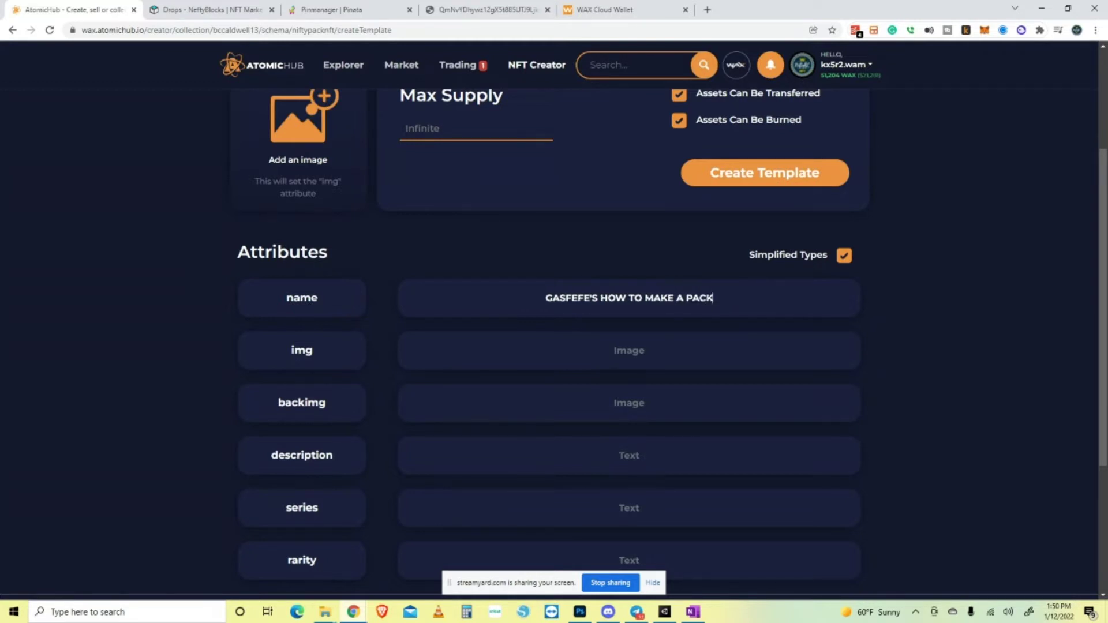
{"action": "type", "text": ", PAC - "}
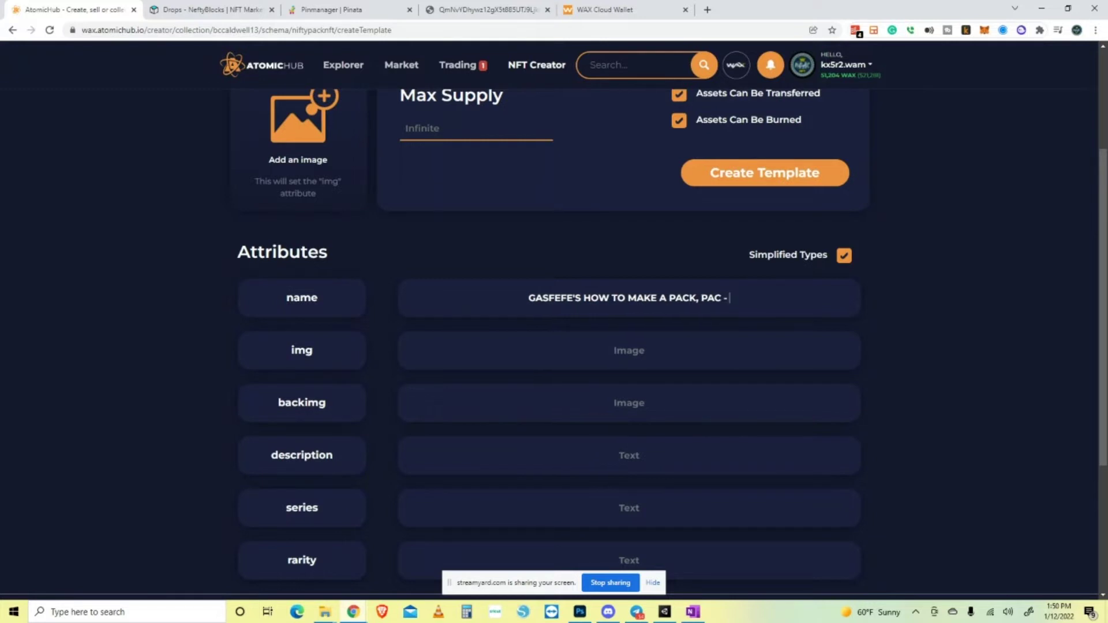
{"action": "type", "text": "COMMON"}
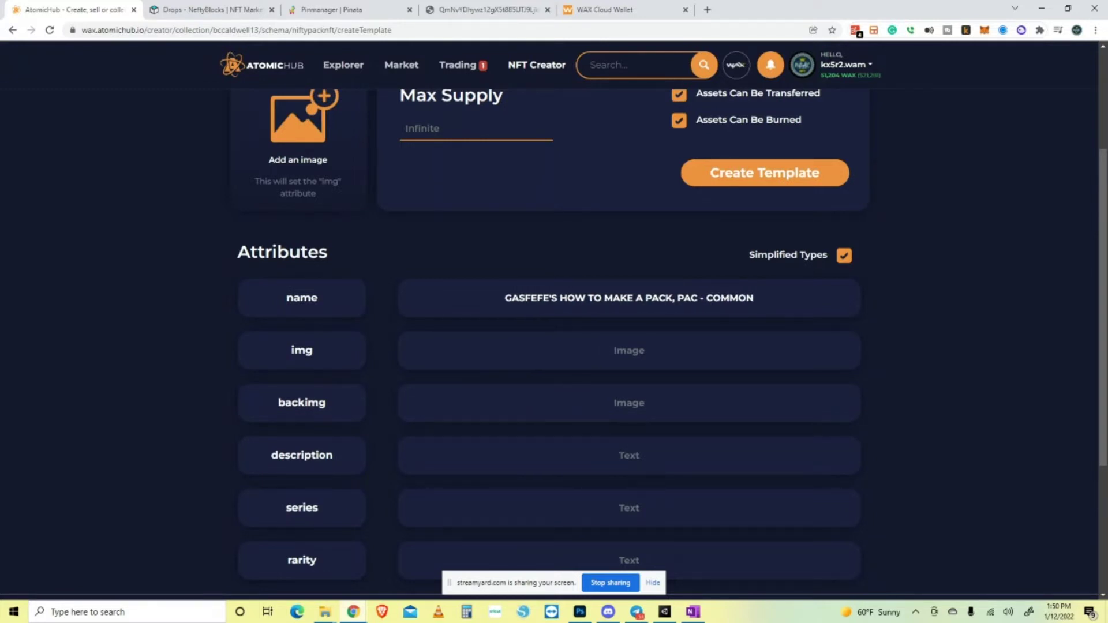
Copy the CID of GASFEFE - COMMON.png from Pinata into AtomicHub's img attribute and check the image preview.
{"action": "scroll", "coordinate": [765, 346], "scroll_direction": "down", "scroll_amount": 3}
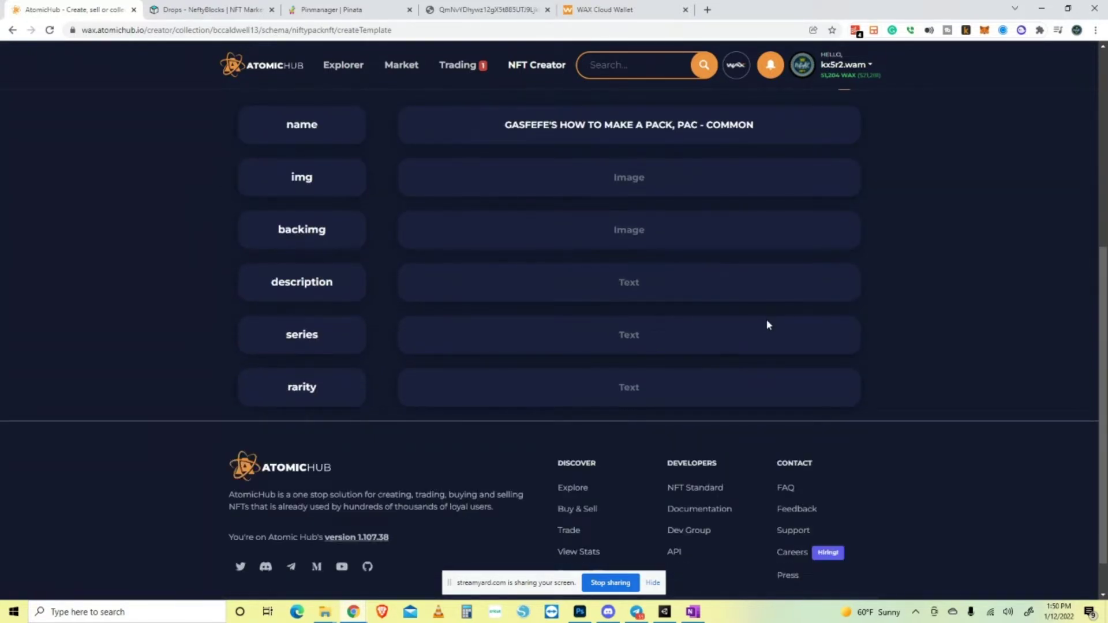
{"action": "scroll", "coordinate": [767, 325], "scroll_direction": "up", "scroll_amount": 1}
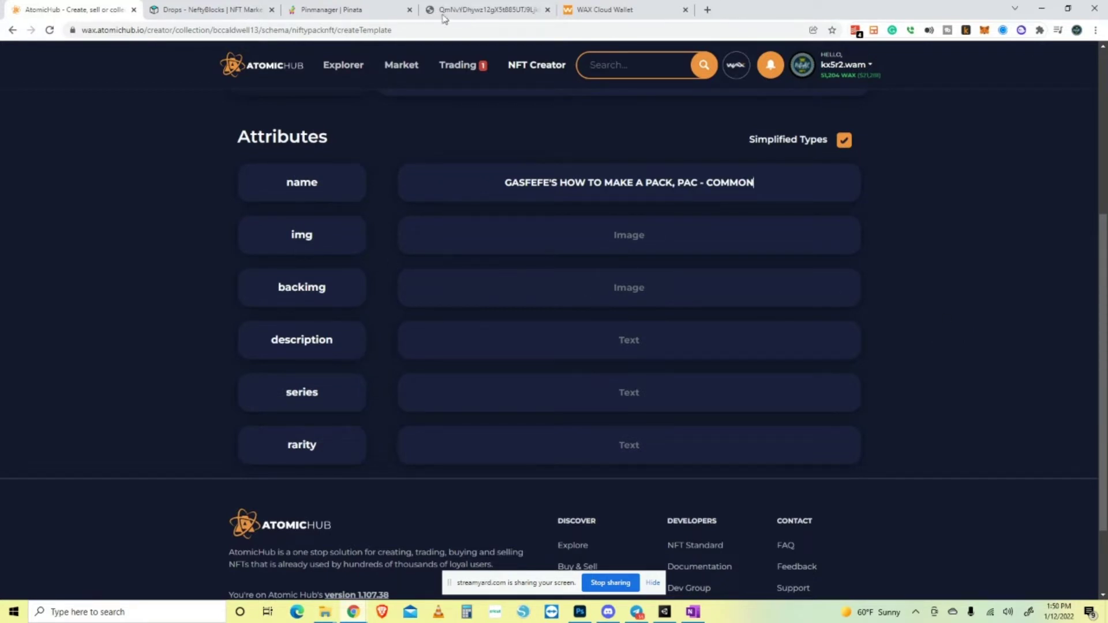
{"action": "left_click", "coordinate": [314, 11]}
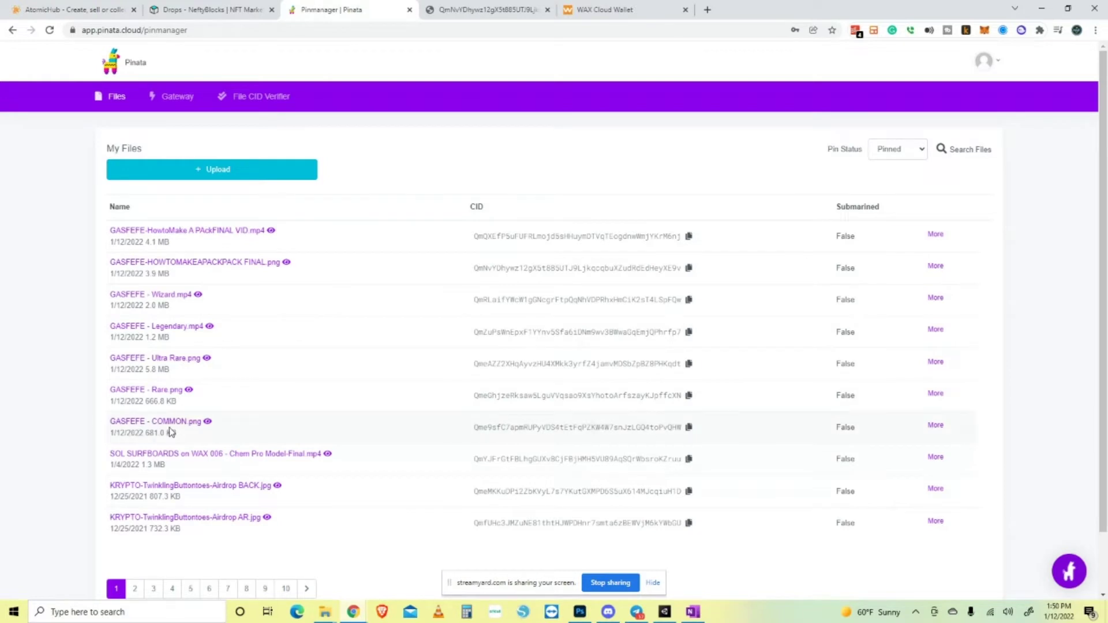
{"action": "left_click", "coordinate": [688, 427]}
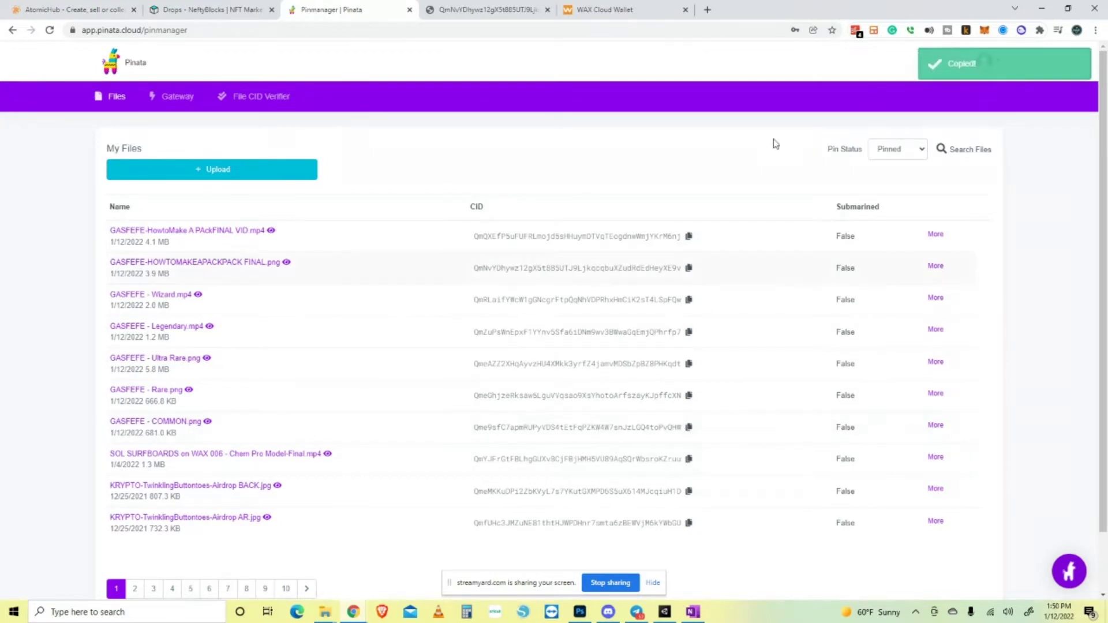
{"action": "left_click", "coordinate": [65, 11]}
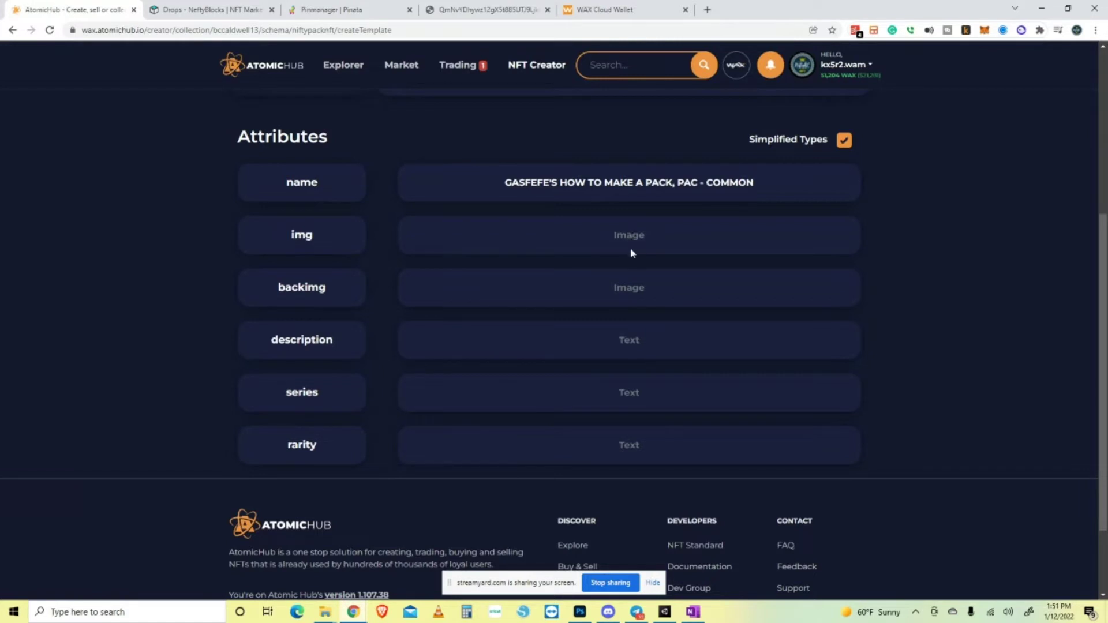
{"action": "key", "text": "ctrl+v"}
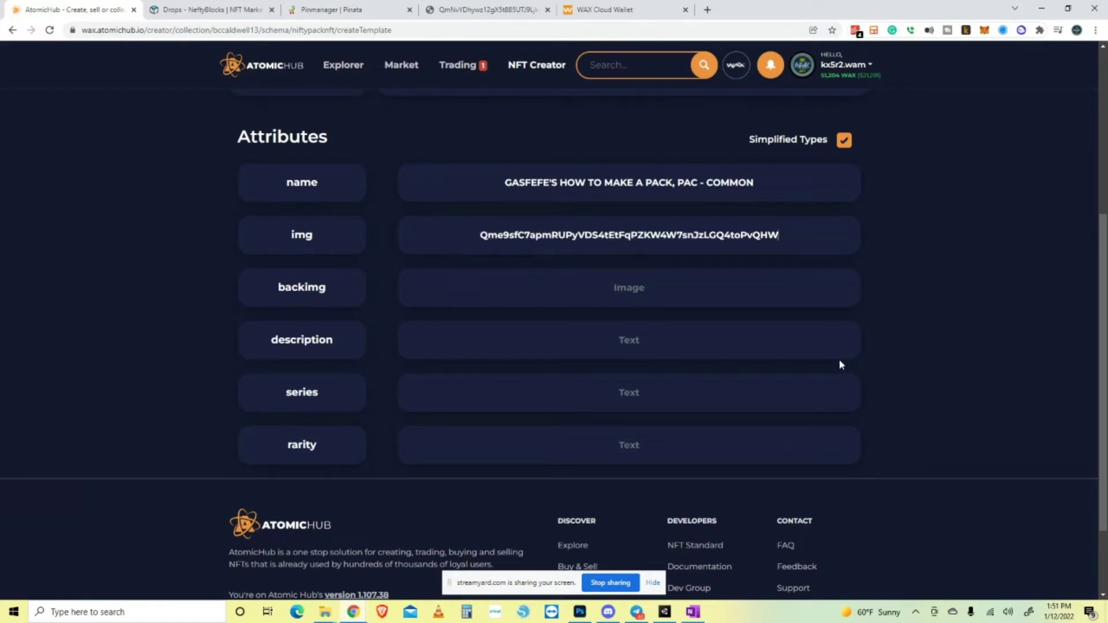
{"action": "left_click", "coordinate": [656, 340]}
{"action": "scroll", "coordinate": [715, 375], "scroll_direction": "up", "scroll_amount": 4}
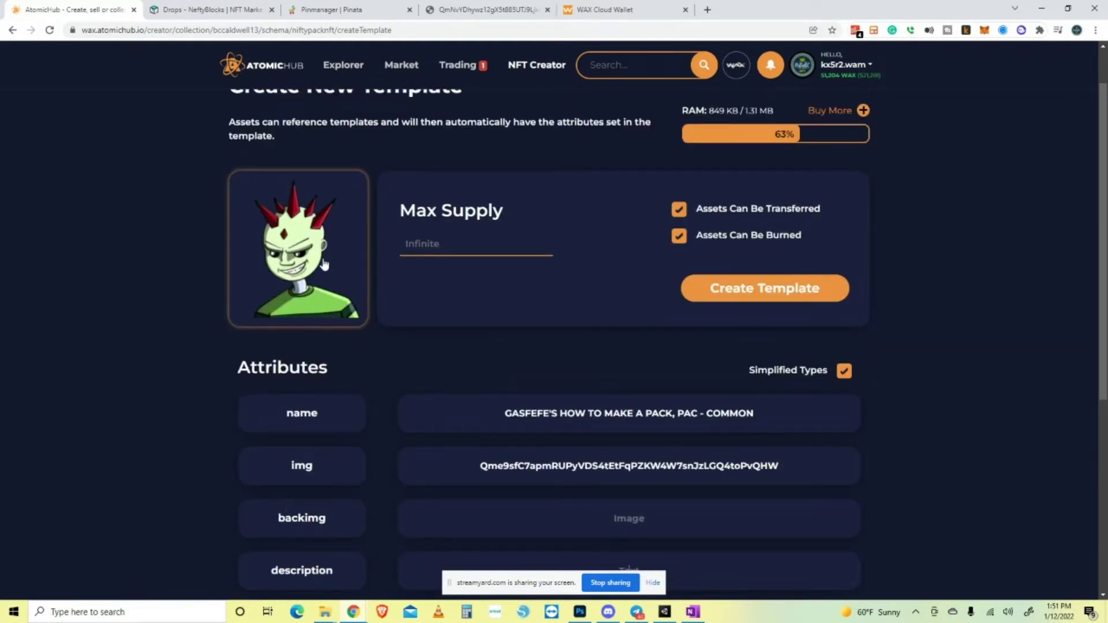
Paste the GASFEFE description ending "Learn more about GASFEFE and the other M.O.R.B.S. character at morbs.app" into the description attribute.
{"action": "scroll", "coordinate": [323, 264], "scroll_direction": "down", "scroll_amount": 2}
{"action": "scroll", "coordinate": [750, 370], "scroll_direction": "down", "scroll_amount": 1}
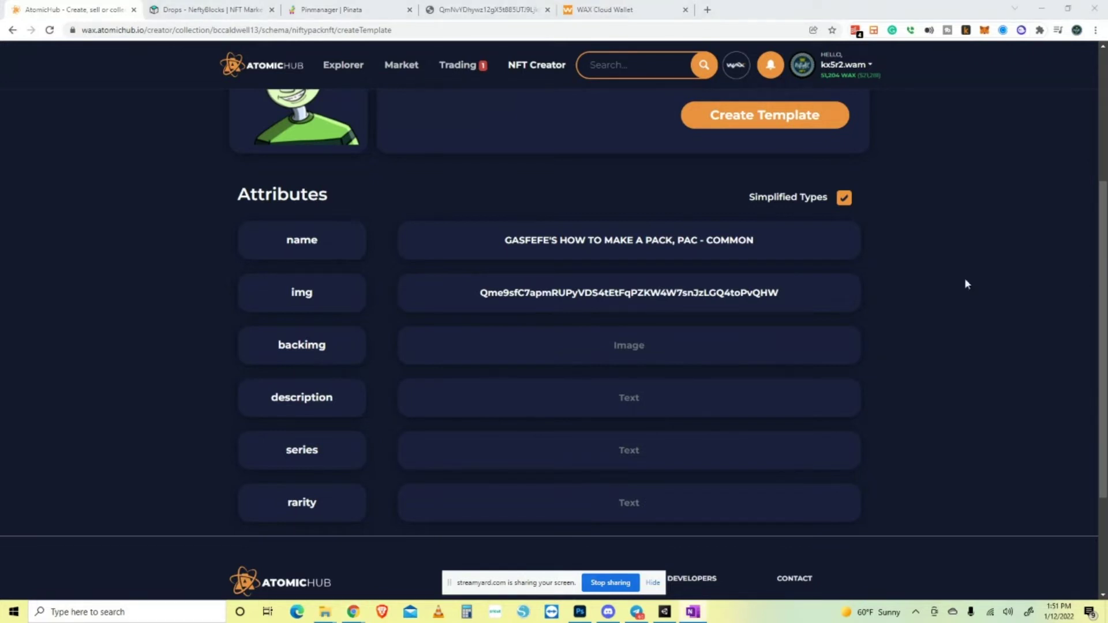
{"action": "left_click", "coordinate": [643, 388]}
{"action": "key", "text": "ctrl+v"}
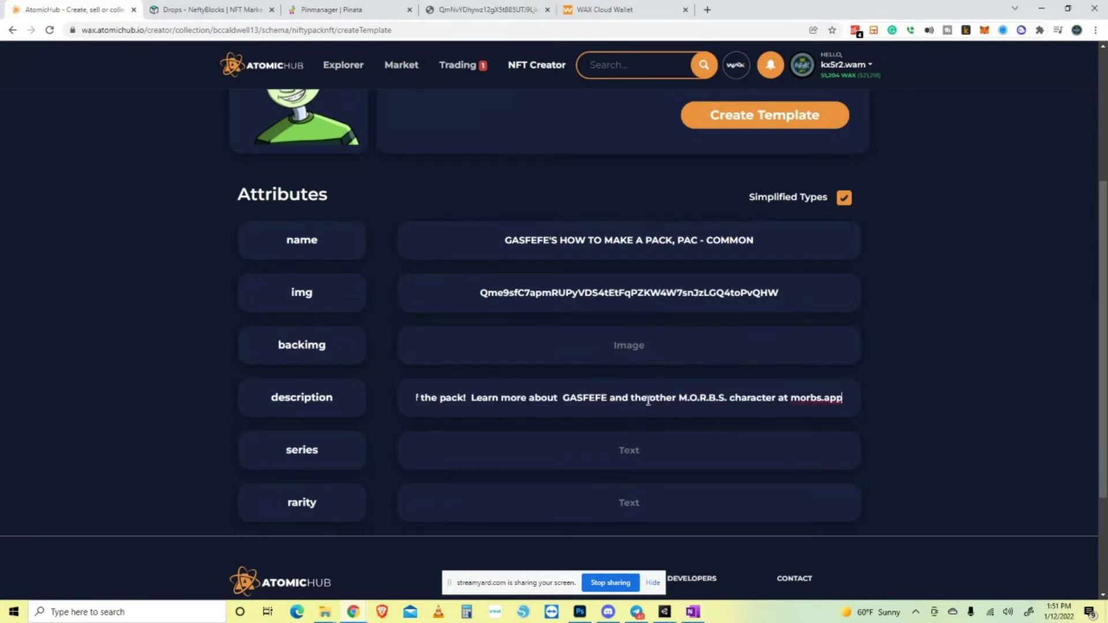
Set the template's series attribute to GASFEFE and its rarity attribute to COMMON.
{"action": "left_click", "coordinate": [634, 451]}
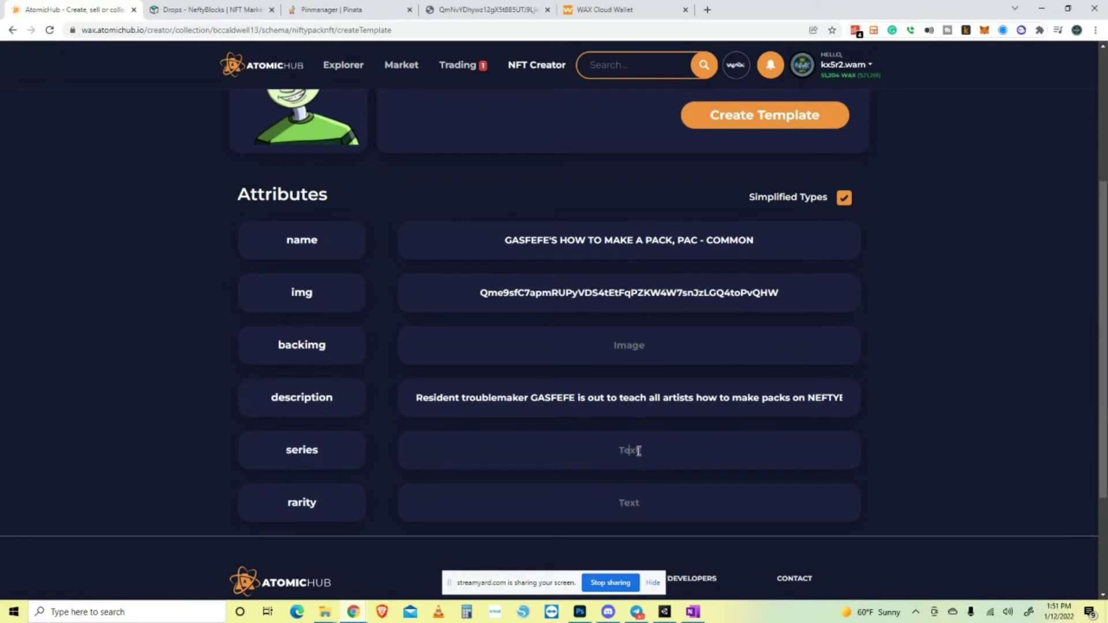
{"action": "type", "text": "TUTORIAL"}
{"action": "left_click_drag", "start_coordinate": [662, 453], "coordinate": [565, 453]}
{"action": "type", "text": "GASFEFE"}
{"action": "left_click", "coordinate": [644, 505]}
{"action": "type", "text": "COMMON"}
Create the common GASFEFE template in the niftypacknft schema and approve the transaction in the WAX Cloud Wallet.
{"action": "scroll", "coordinate": [601, 346], "scroll_direction": "up", "scroll_amount": 3}
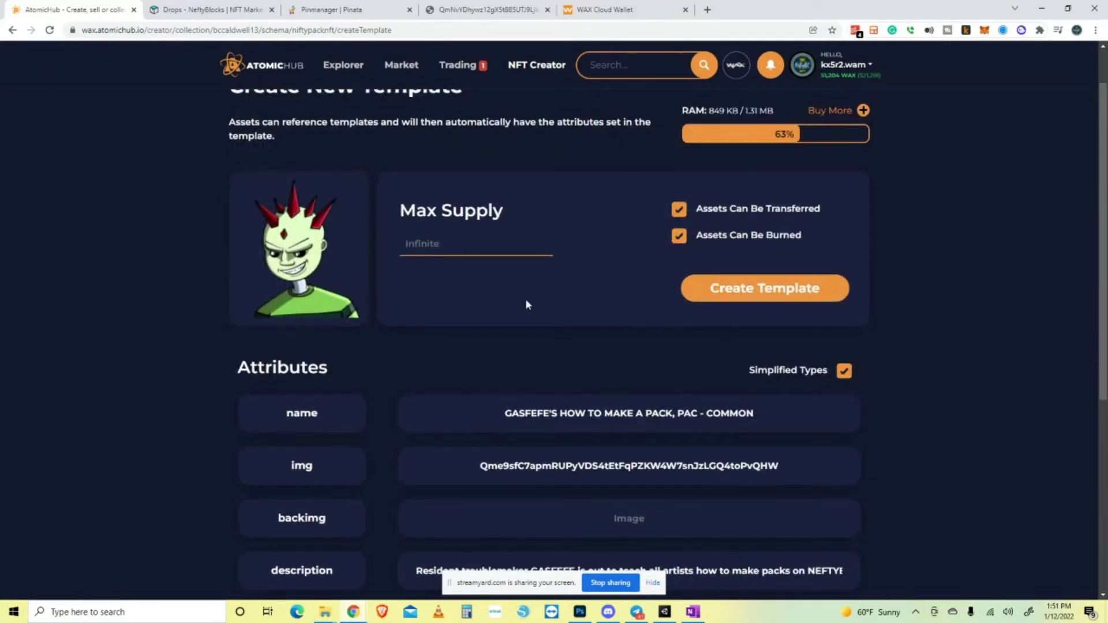
{"action": "left_click", "coordinate": [770, 292]}
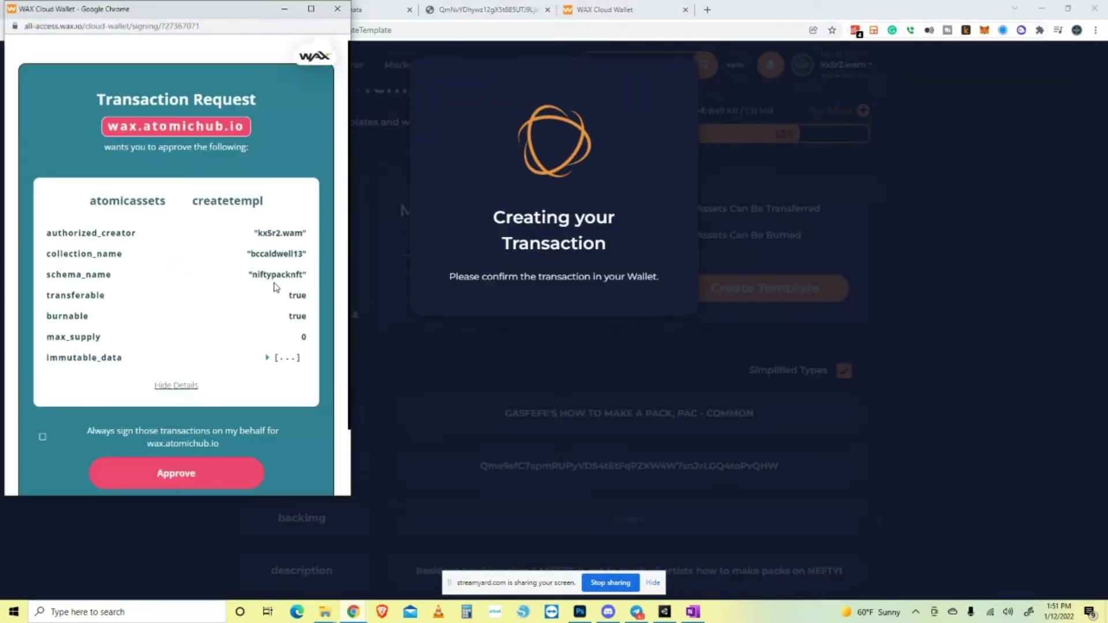
{"action": "left_click", "coordinate": [203, 472]}
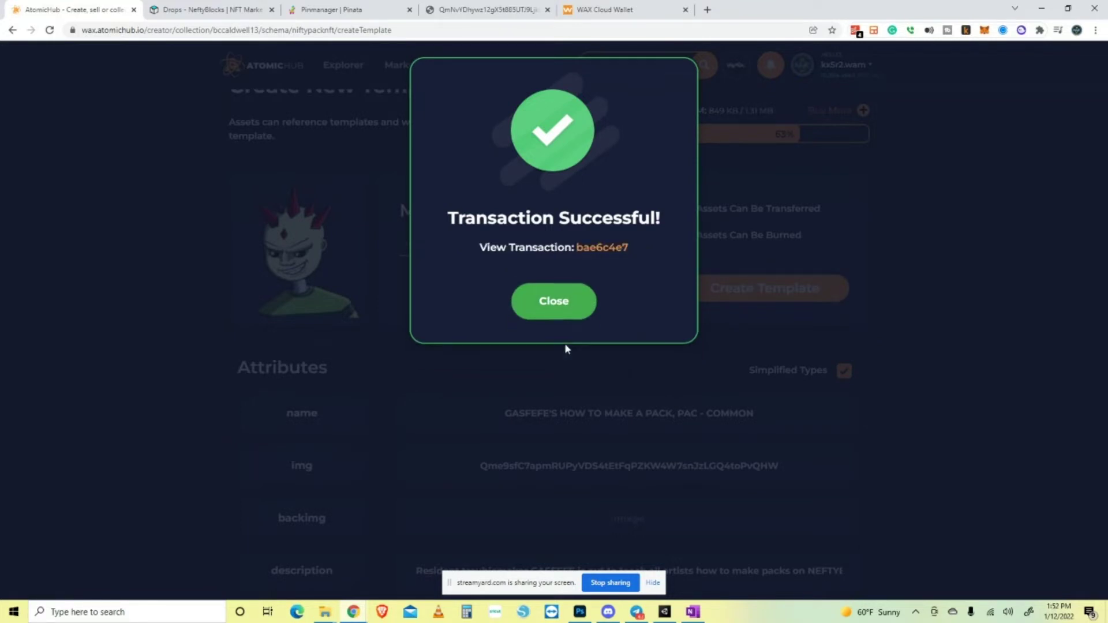
{"action": "left_click", "coordinate": [548, 303]}
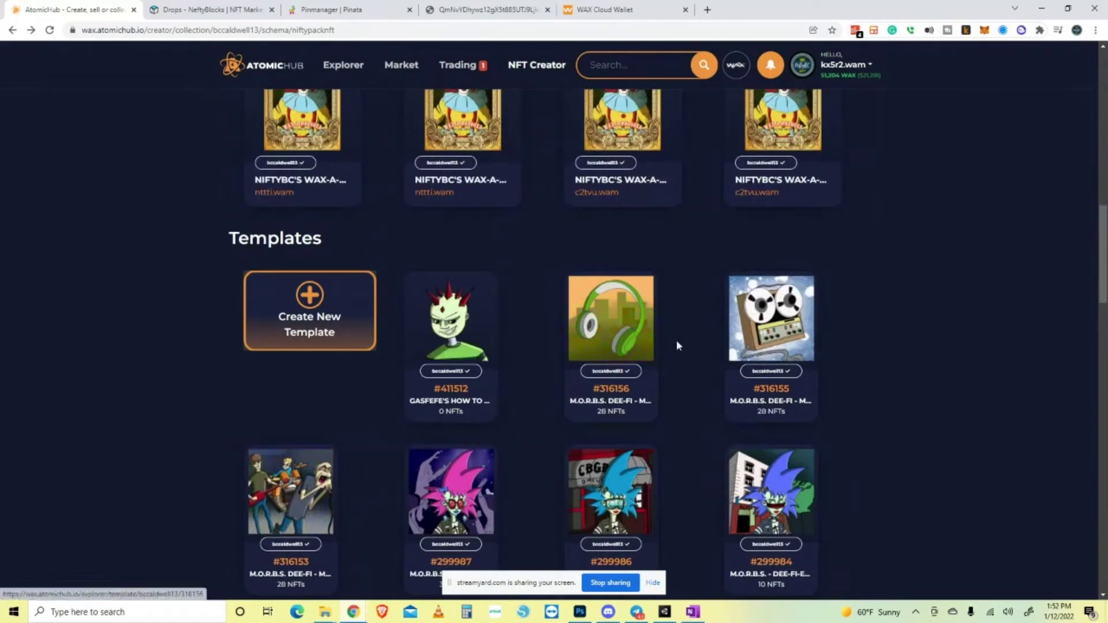
Open the new common GASFEFE template and examine its image, supply settings and immutable data from name through rarity.
{"action": "left_click", "coordinate": [452, 323]}
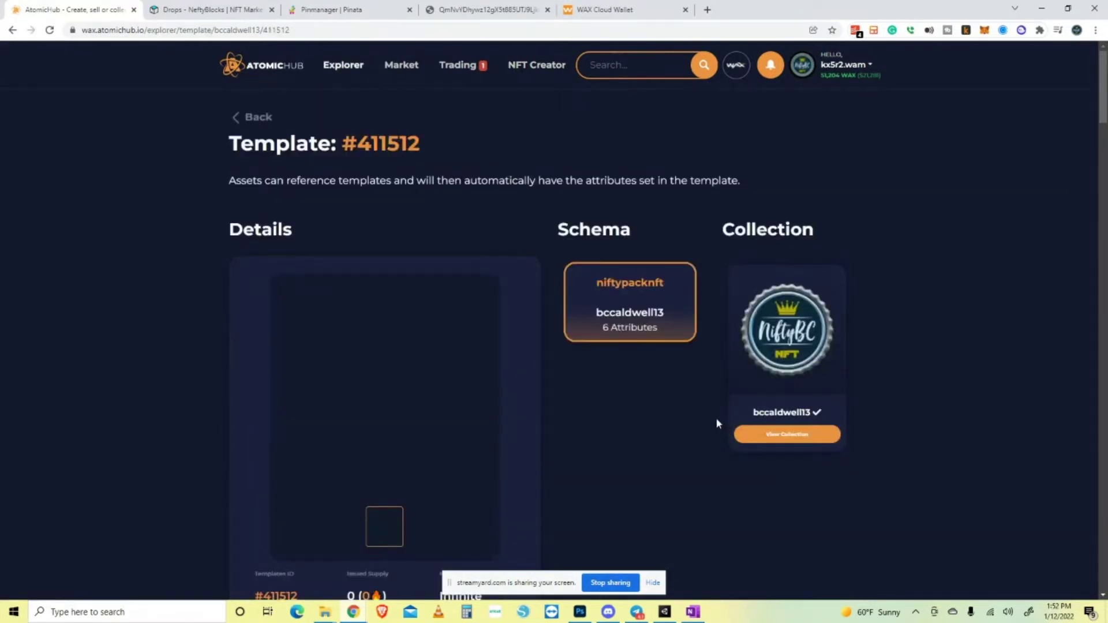
{"action": "scroll", "coordinate": [653, 383], "scroll_direction": "down", "scroll_amount": 5}
{"action": "scroll", "coordinate": [637, 380], "scroll_direction": "up", "scroll_amount": 4}
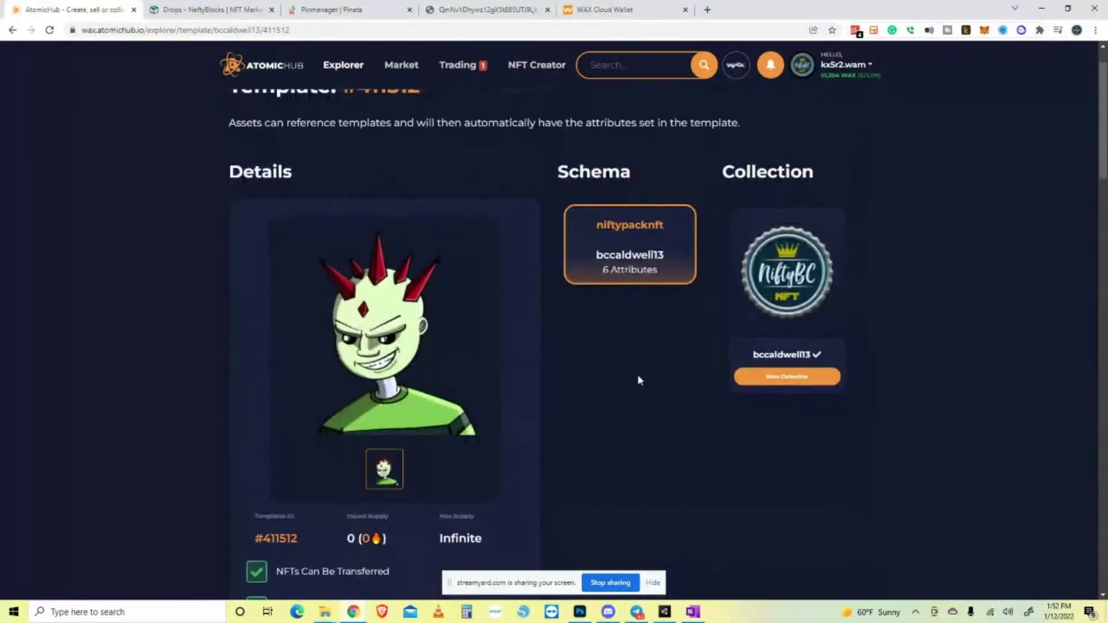
{"action": "scroll", "coordinate": [637, 375], "scroll_direction": "down", "scroll_amount": 12}
{"action": "scroll", "coordinate": [637, 377], "scroll_direction": "up", "scroll_amount": 3}
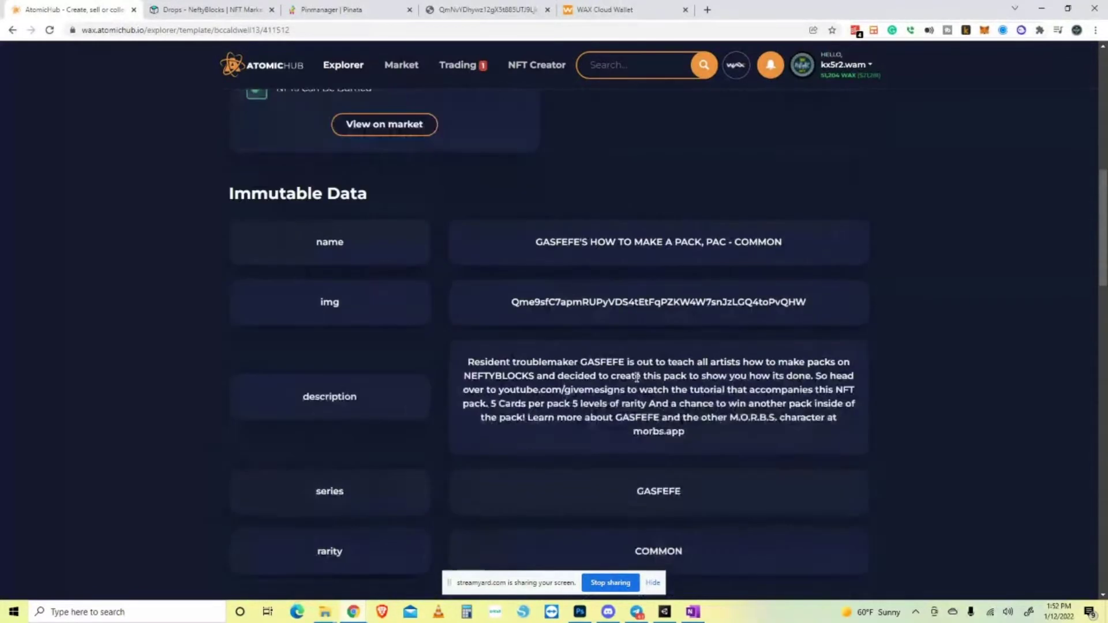
{"action": "scroll", "coordinate": [633, 379], "scroll_direction": "down", "scroll_amount": 2}
{"action": "scroll", "coordinate": [628, 376], "scroll_direction": "up", "scroll_amount": 10}
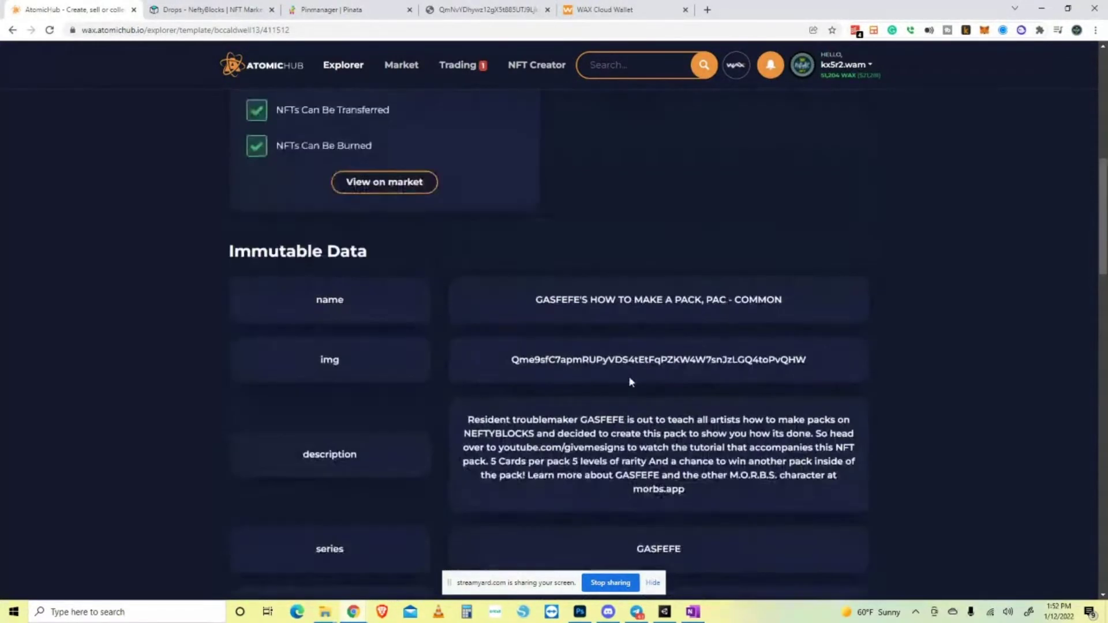
{"action": "scroll", "coordinate": [628, 383], "scroll_direction": "up", "scroll_amount": 1}
{"action": "scroll", "coordinate": [627, 382], "scroll_direction": "down", "scroll_amount": 2}
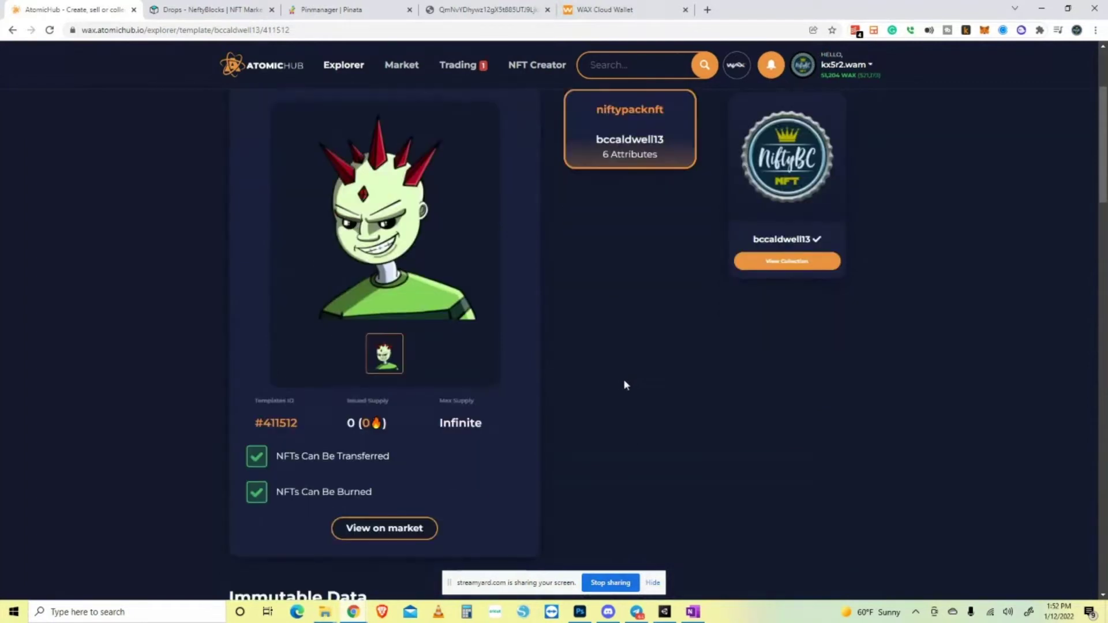
Load atomichub.io in a second browser tab placed beside the first and open the NiftyBC collection's niftypacknft schema there.
{"action": "left_click", "coordinate": [707, 9]}
{"action": "type", "text": "atomichub.io"}
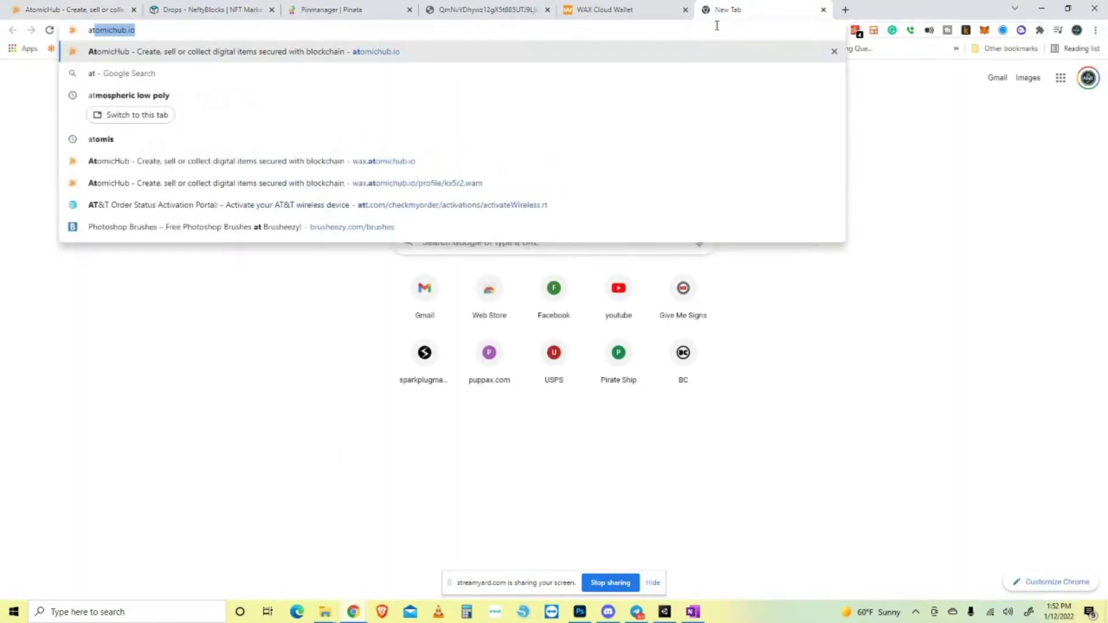
{"action": "key", "text": "Return"}
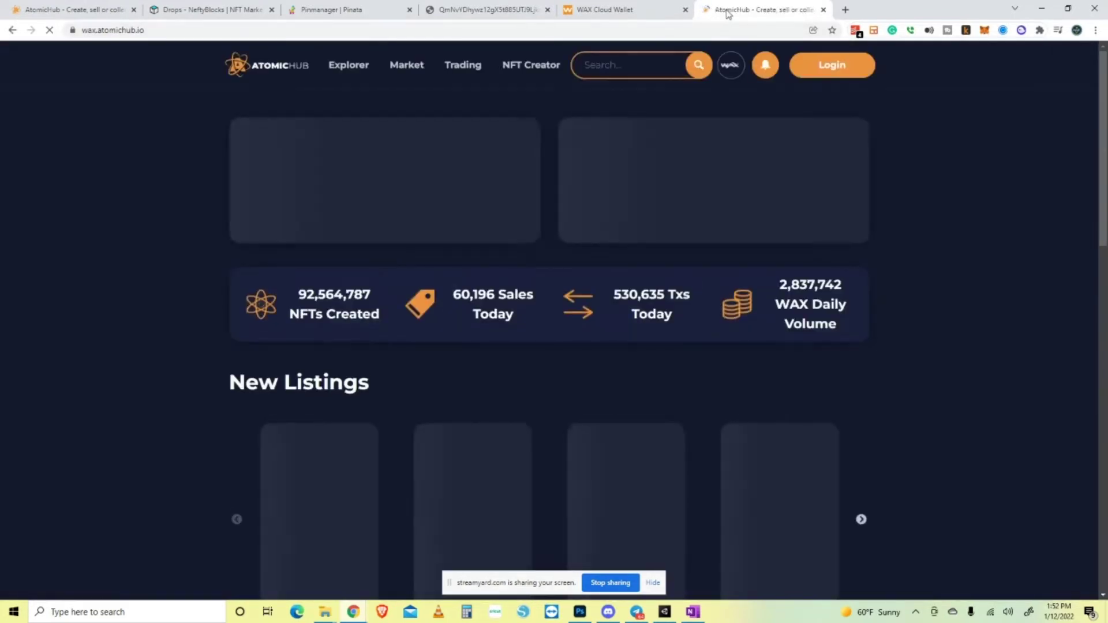
{"action": "left_click_drag", "start_coordinate": [718, 10], "coordinate": [233, 10]}
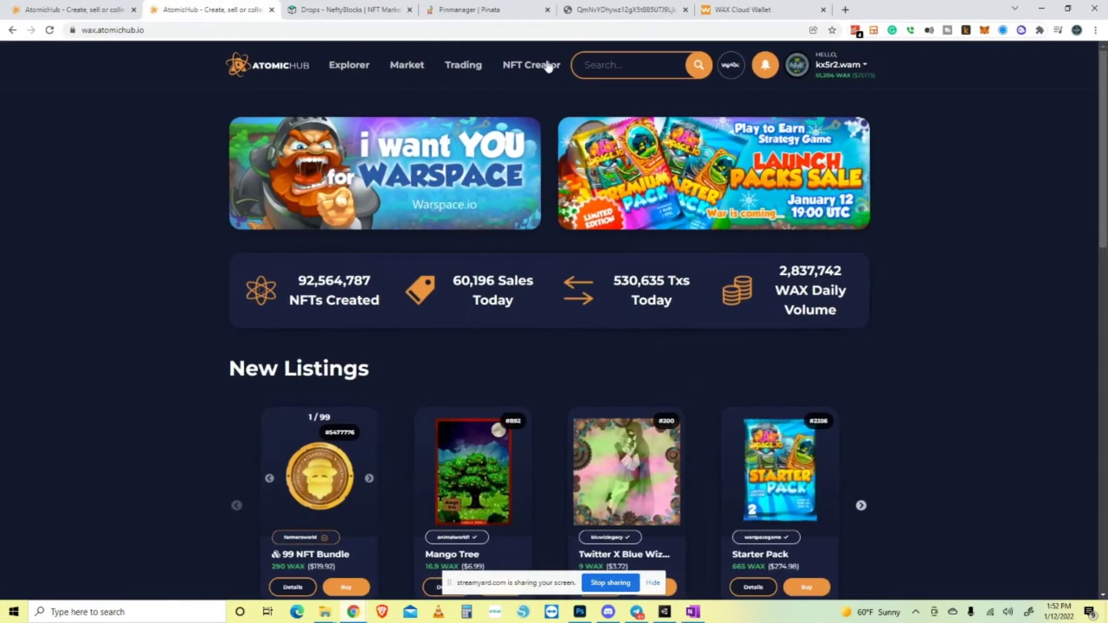
{"action": "left_click", "coordinate": [547, 66]}
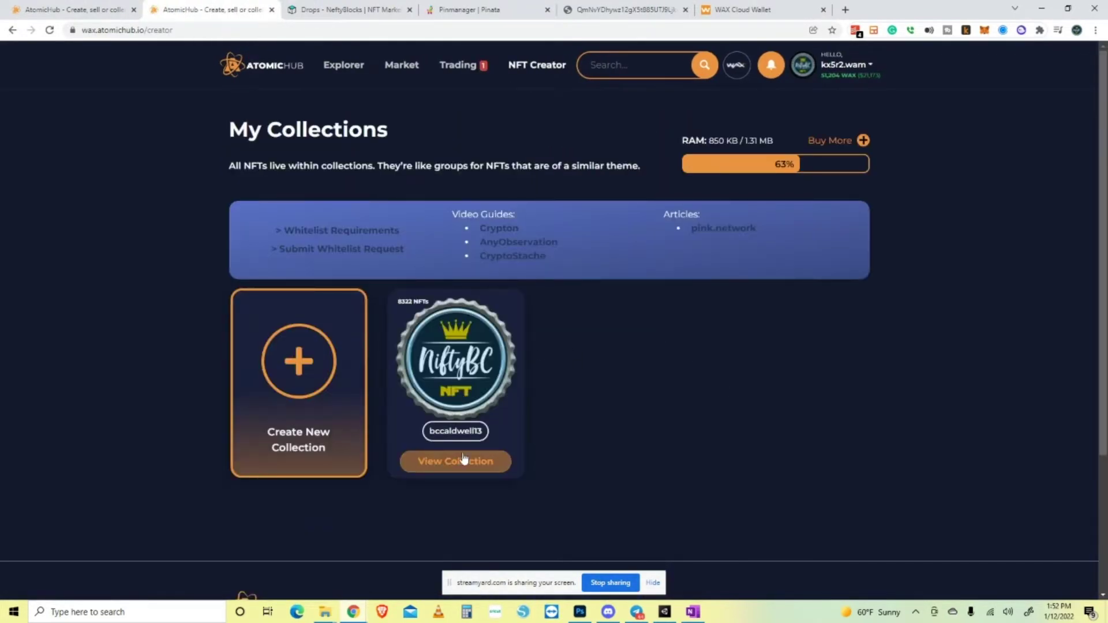
{"action": "left_click", "coordinate": [463, 460]}
{"action": "scroll", "coordinate": [557, 306], "scroll_direction": "down", "scroll_amount": 5}
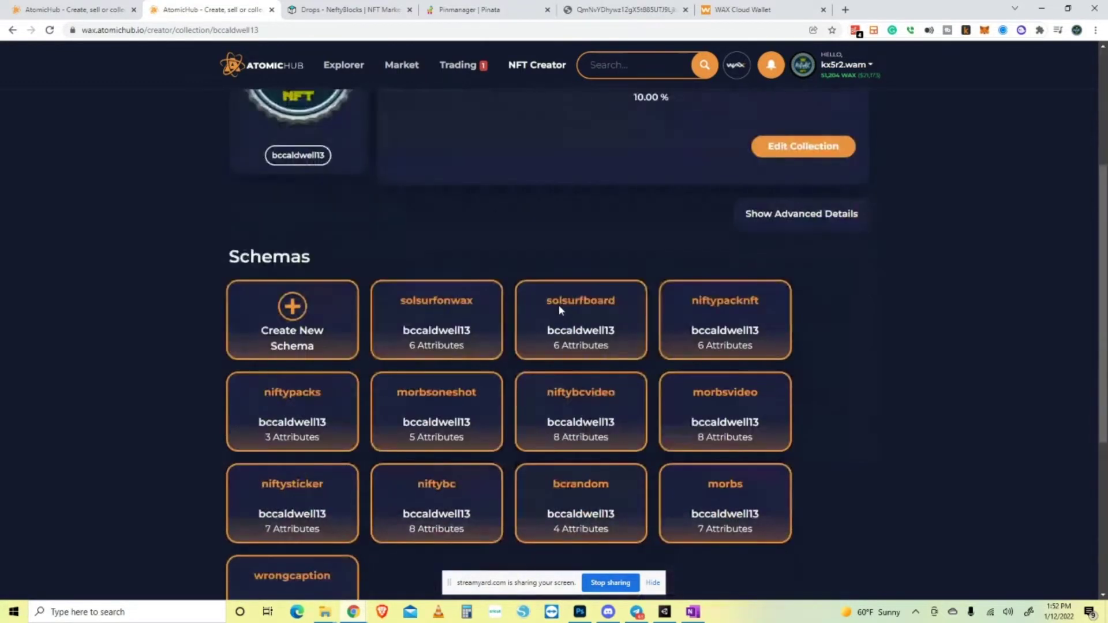
{"action": "left_click", "coordinate": [740, 265]}
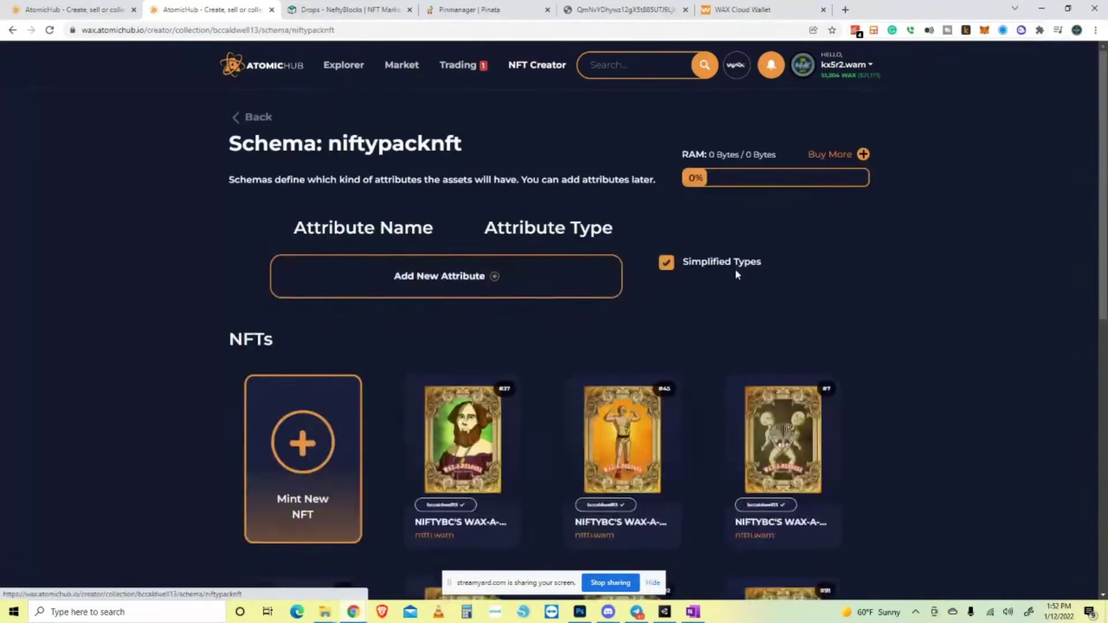
Copy the name "GASFEFE'S HOW TO MAKE A PACK, PAC - COMMON" from the common template's immutable data.
{"action": "left_click", "coordinate": [108, 13]}
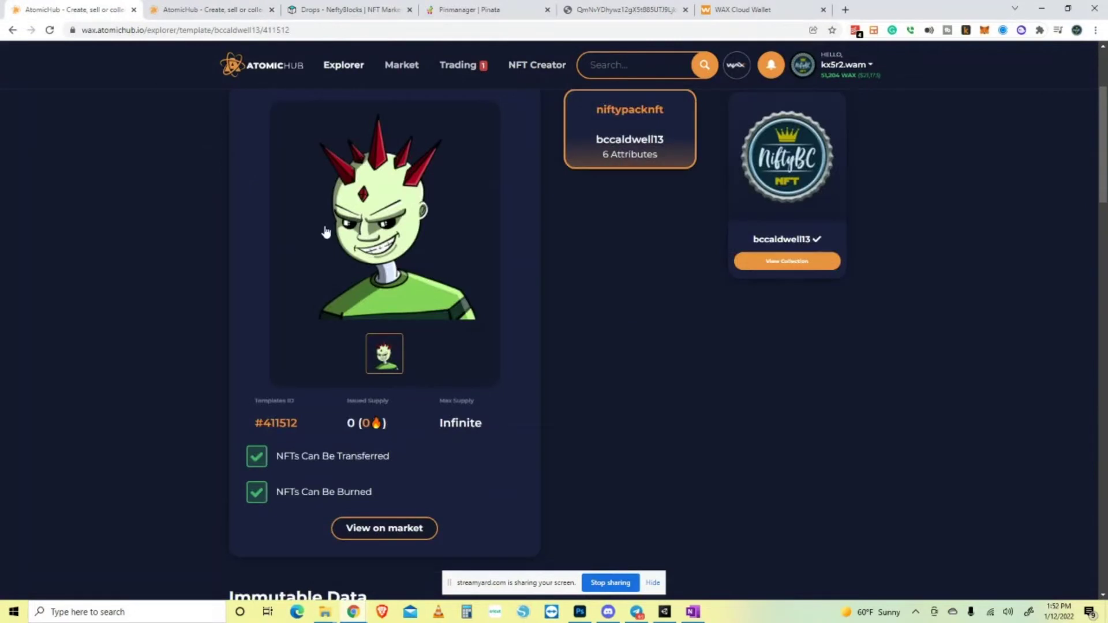
{"action": "scroll", "coordinate": [525, 320], "scroll_direction": "down", "scroll_amount": 2}
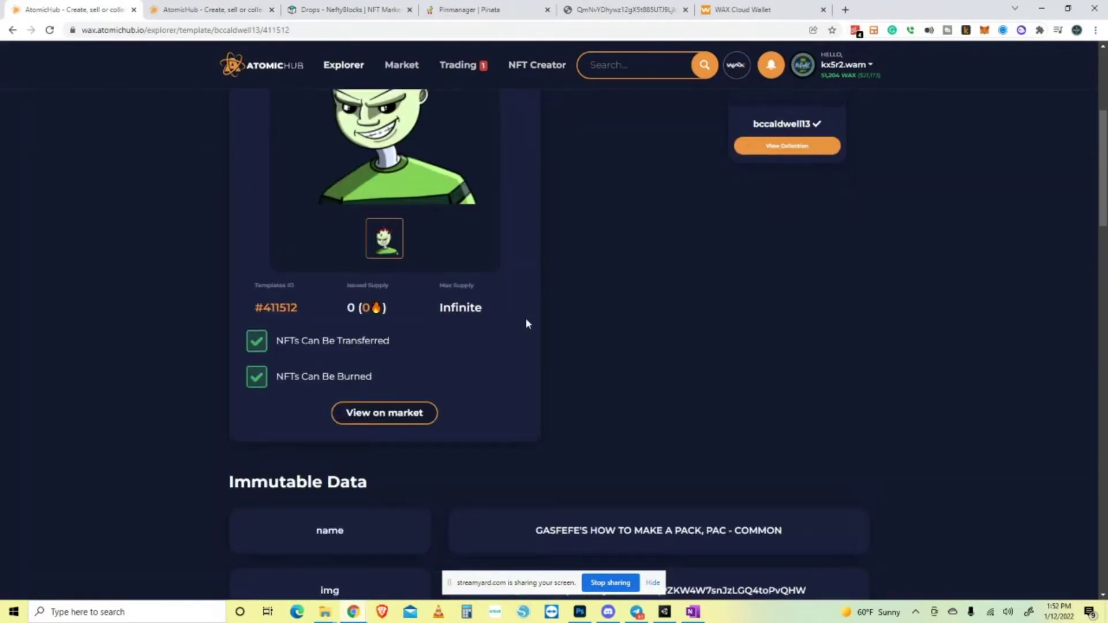
{"action": "scroll", "coordinate": [525, 323], "scroll_direction": "down", "scroll_amount": 2}
{"action": "triple_click", "coordinate": [658, 416]}
{"action": "key", "text": "ctrl+c"}
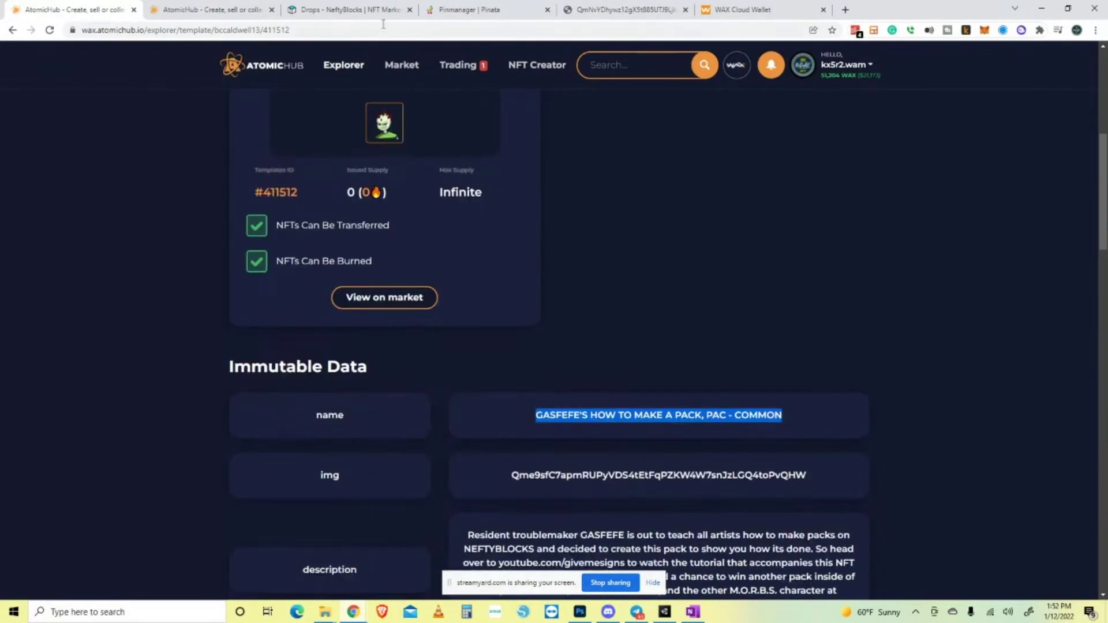
Start a new template in the niftypacknft schema.
{"action": "left_click", "coordinate": [204, 9]}
{"action": "scroll", "coordinate": [684, 308], "scroll_direction": "down", "scroll_amount": 6}
{"action": "scroll", "coordinate": [683, 309], "scroll_direction": "down", "scroll_amount": 3}
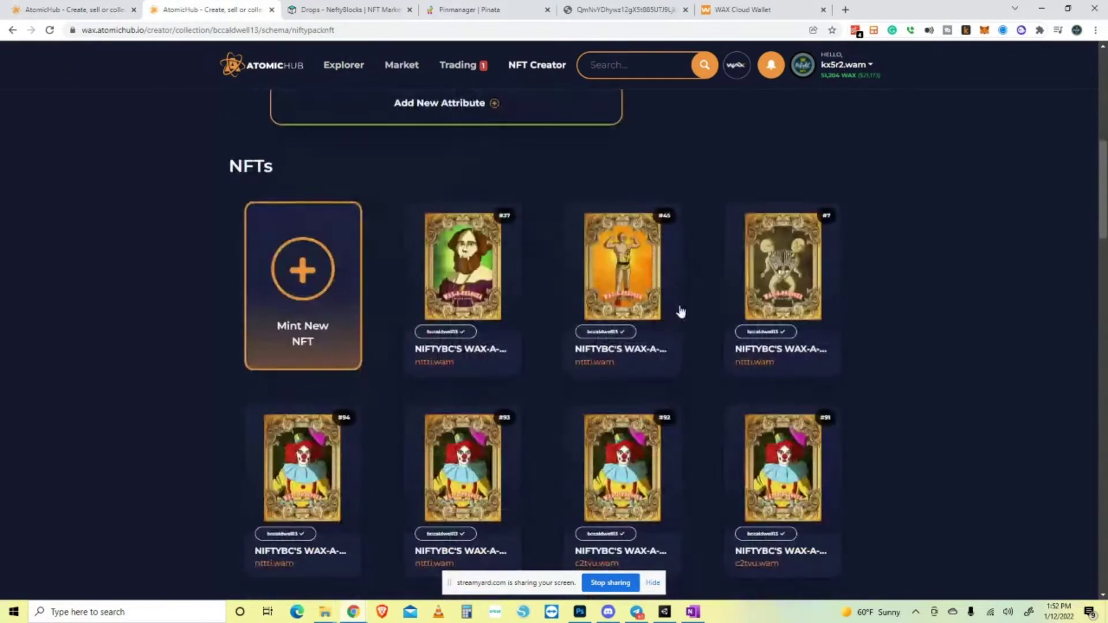
{"action": "scroll", "coordinate": [658, 300], "scroll_direction": "up", "scroll_amount": 6}
{"action": "scroll", "coordinate": [658, 300], "scroll_direction": "down", "scroll_amount": 10}
{"action": "scroll", "coordinate": [657, 300], "scroll_direction": "down", "scroll_amount": 4}
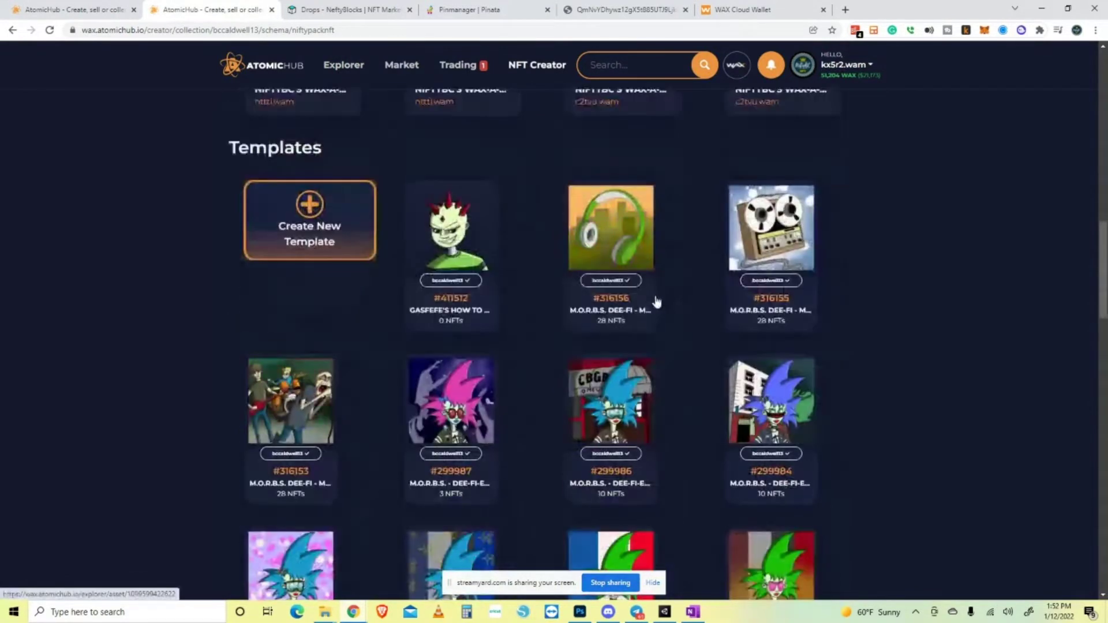
{"action": "left_click", "coordinate": [316, 223]}
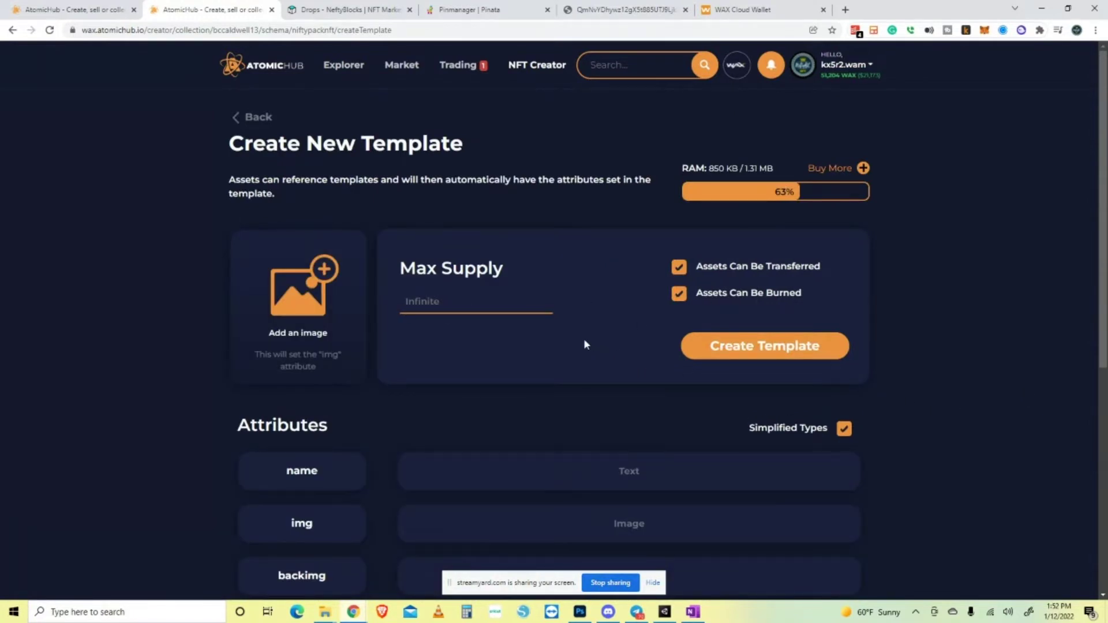
Paste the copied name into the name attribute and edit it to "GASFEFE'S HOW TO MAKE A PACK, PAC - RARE".
{"action": "scroll", "coordinate": [577, 340], "scroll_direction": "down", "scroll_amount": 1}
{"action": "scroll", "coordinate": [574, 343], "scroll_direction": "down", "scroll_amount": 2}
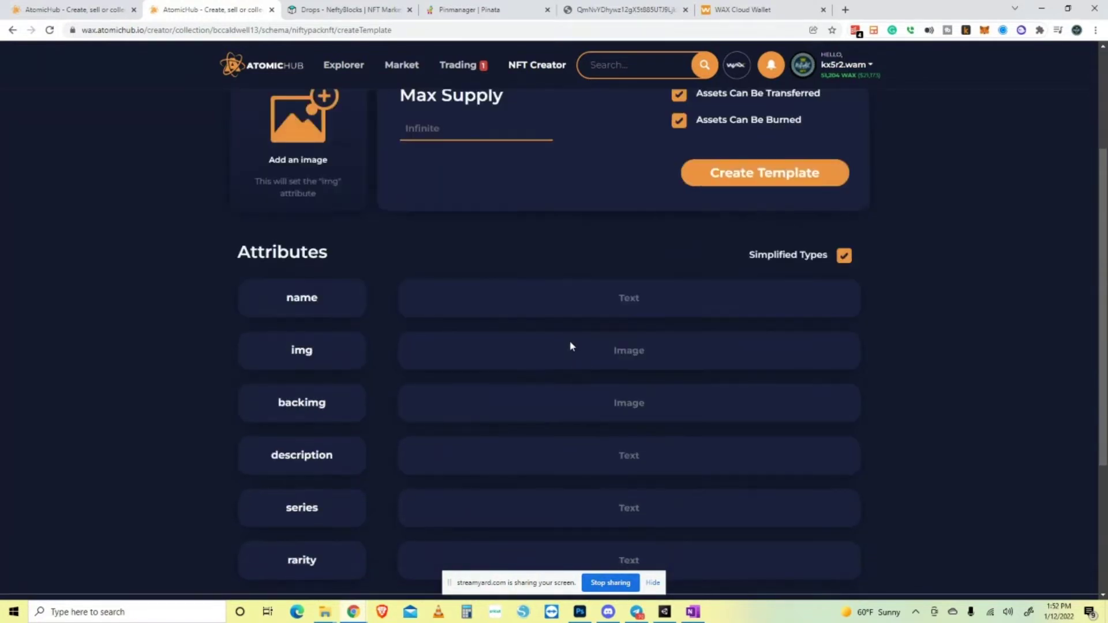
{"action": "left_click", "coordinate": [620, 296]}
{"action": "key", "text": "ctrl+v"}
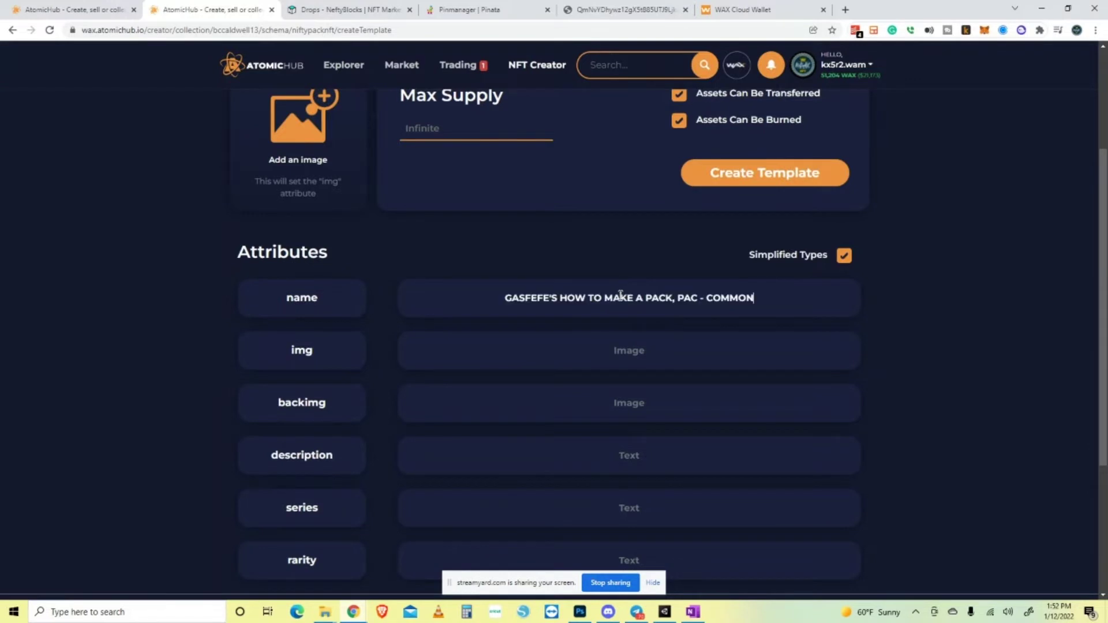
{"action": "left_click_drag", "start_coordinate": [753, 297], "coordinate": [713, 301]}
{"action": "type", "text": "RARE"}
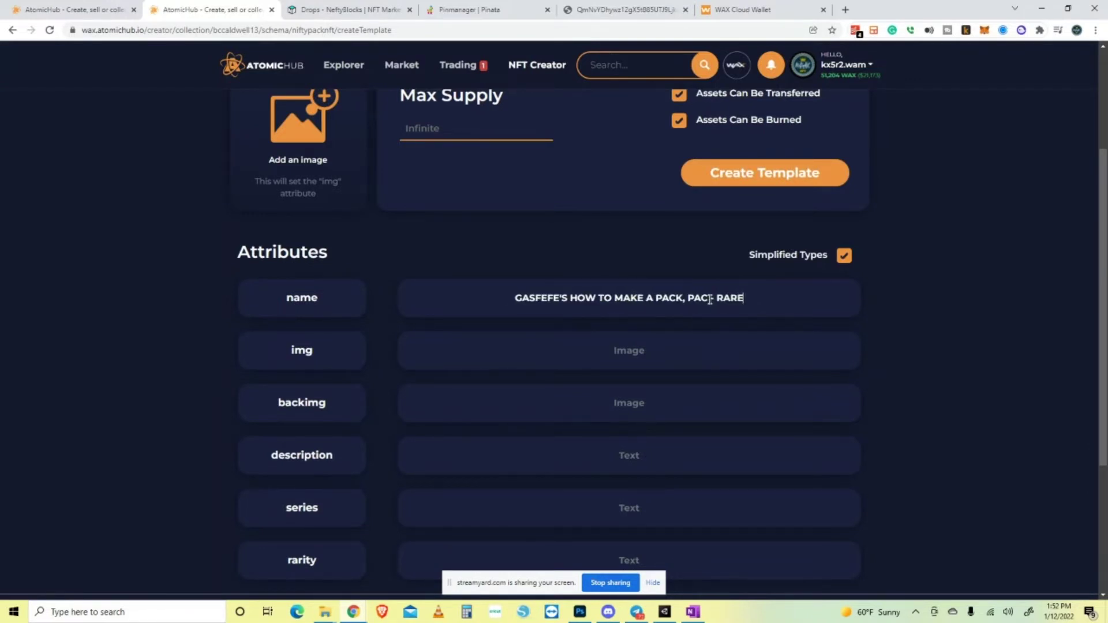
Copy the CID of GASFEFE - Rare.png from Pinata into AtomicHub's img attribute and paste the GASFEFE description into the description attribute.
{"action": "left_click", "coordinate": [445, 12]}
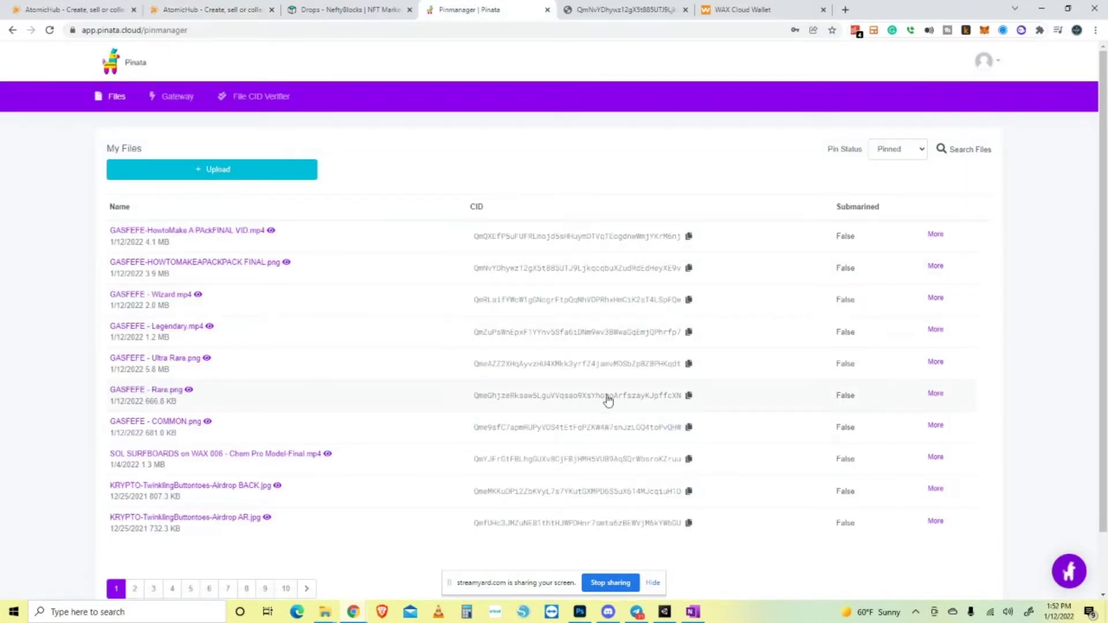
{"action": "left_click", "coordinate": [688, 395]}
{"action": "left_click", "coordinate": [180, 12]}
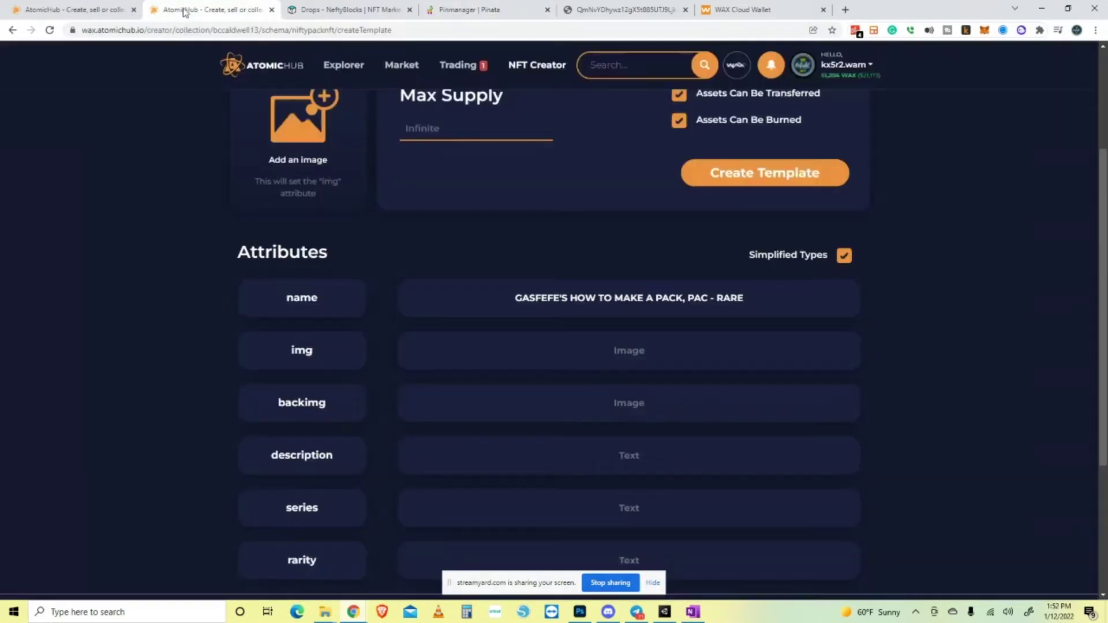
{"action": "left_click", "coordinate": [625, 355]}
{"action": "key", "text": "ctrl+v"}
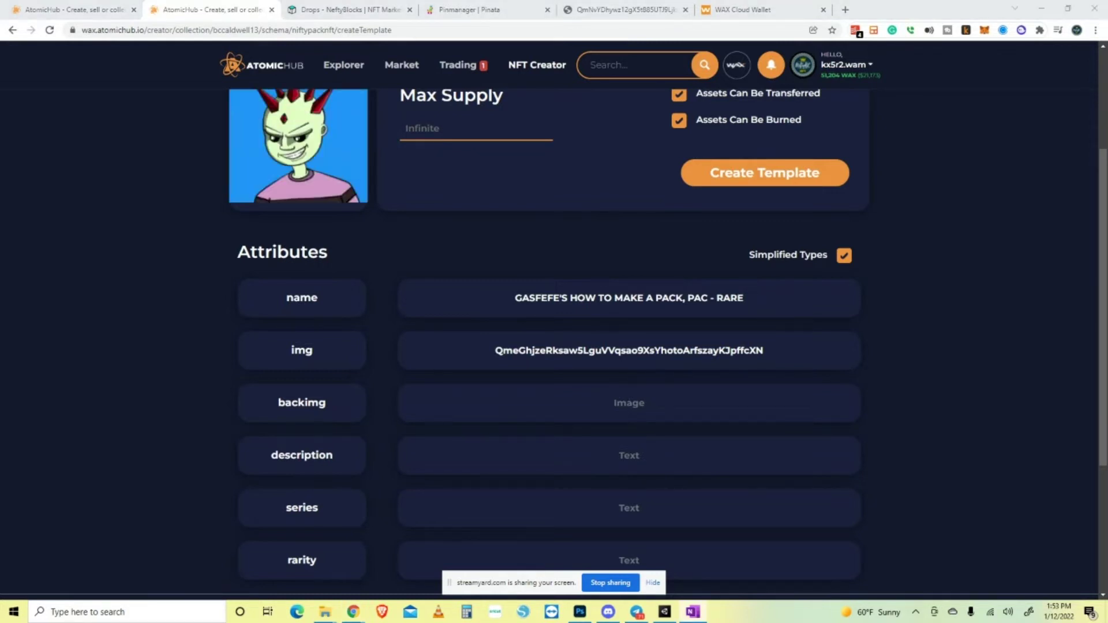
{"action": "left_click", "coordinate": [628, 455]}
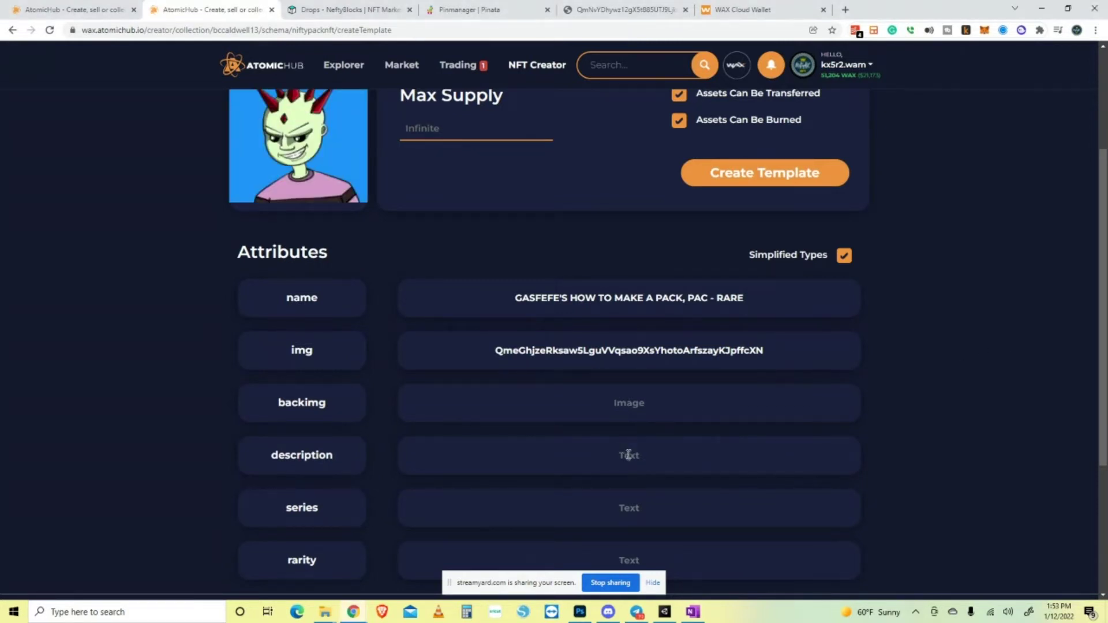
{"action": "key", "text": "ctrl+v"}
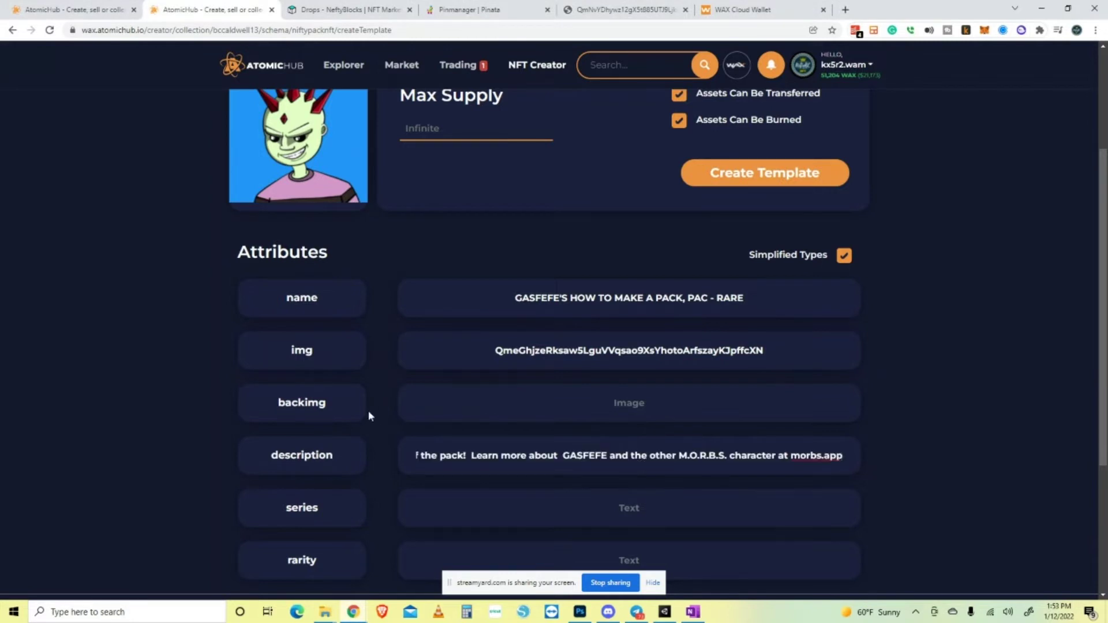
Copy the rarity value COMMON from the common template into the new template's rarity attribute.
{"action": "left_click", "coordinate": [67, 10]}
{"action": "scroll", "coordinate": [573, 367], "scroll_direction": "down", "scroll_amount": 10}
{"action": "left_click_drag", "start_coordinate": [695, 207], "coordinate": [611, 210]}
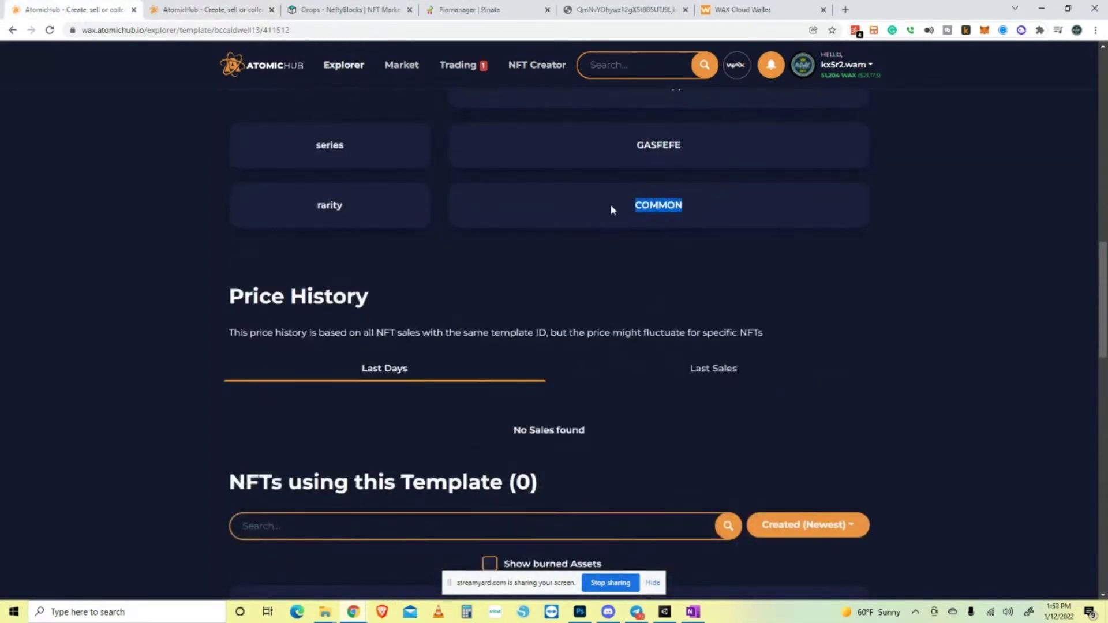
{"action": "left_click", "coordinate": [151, 14]}
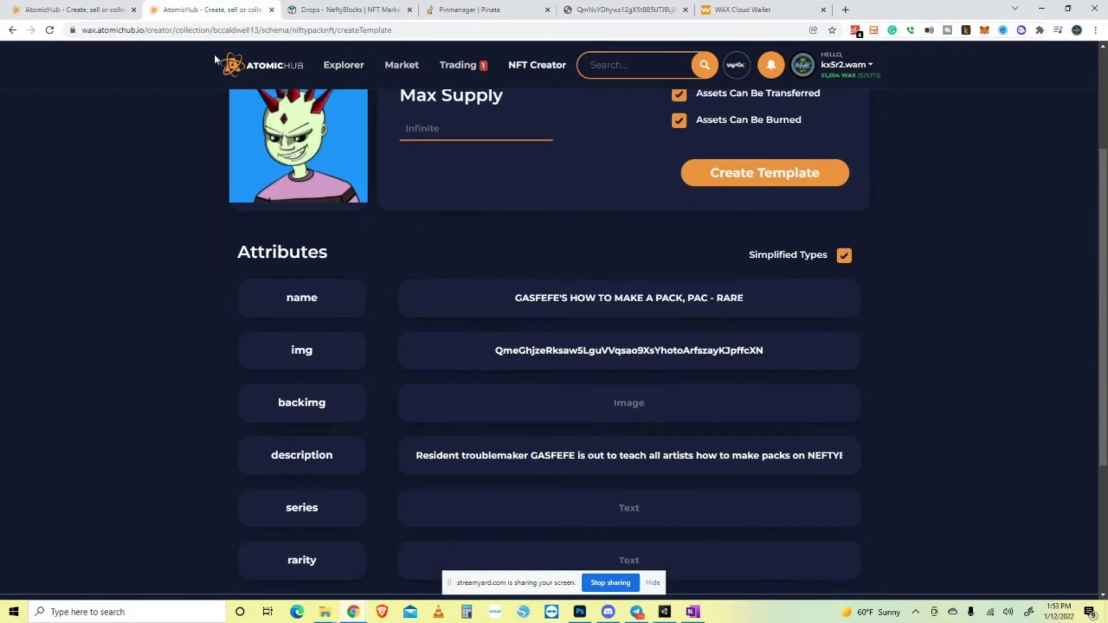
{"action": "key", "text": "ctrl+v"}
Copy the series value GASFEFE from the common template into the new template's series attribute.
{"action": "left_click", "coordinate": [87, 10]}
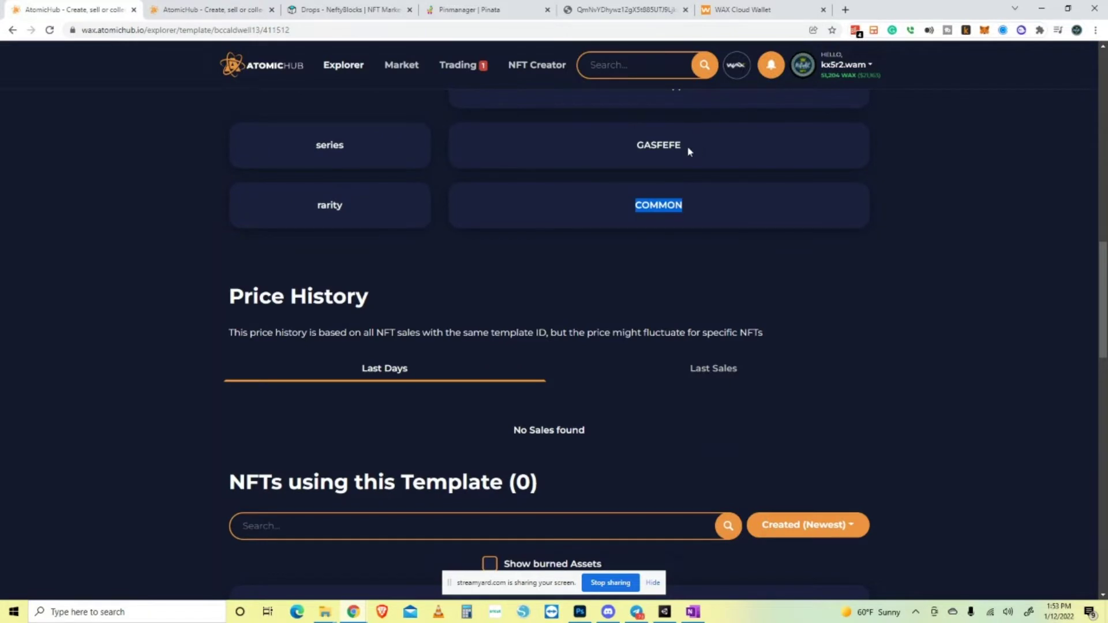
{"action": "left_click_drag", "start_coordinate": [689, 151], "coordinate": [640, 149]}
{"action": "key", "text": "ctrl+c"}
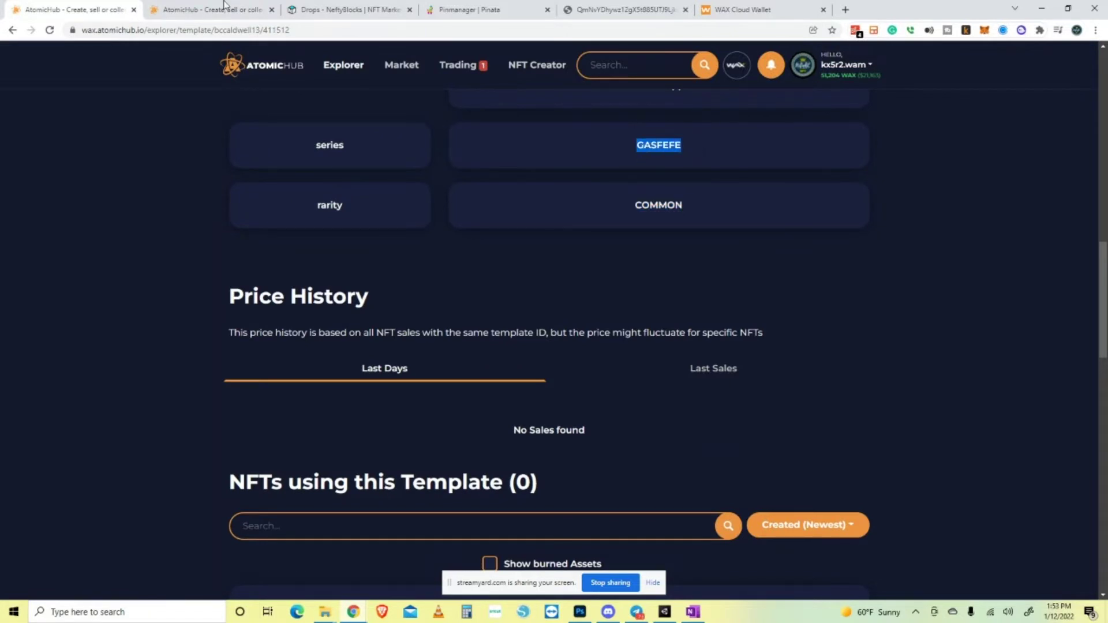
{"action": "left_click", "coordinate": [202, 9]}
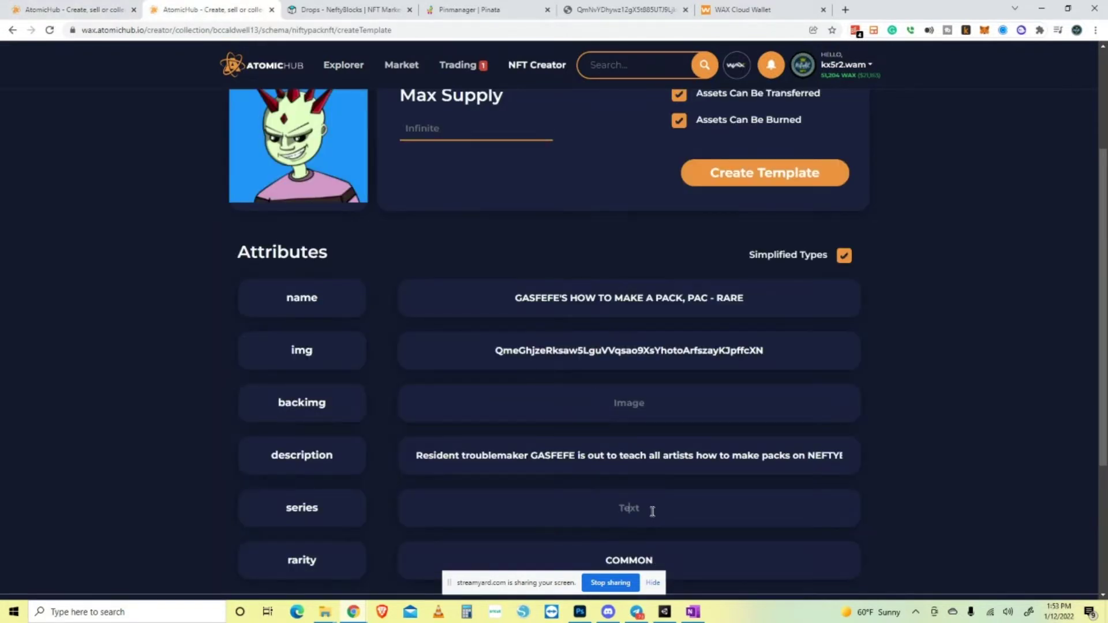
{"action": "key", "text": "ctrl+v"}
Change the new template's rarity attribute to RARE and check its image and attributes.
{"action": "scroll", "coordinate": [658, 339], "scroll_direction": "down", "scroll_amount": 1}
{"action": "scroll", "coordinate": [223, 163], "scroll_direction": "up", "scroll_amount": 3}
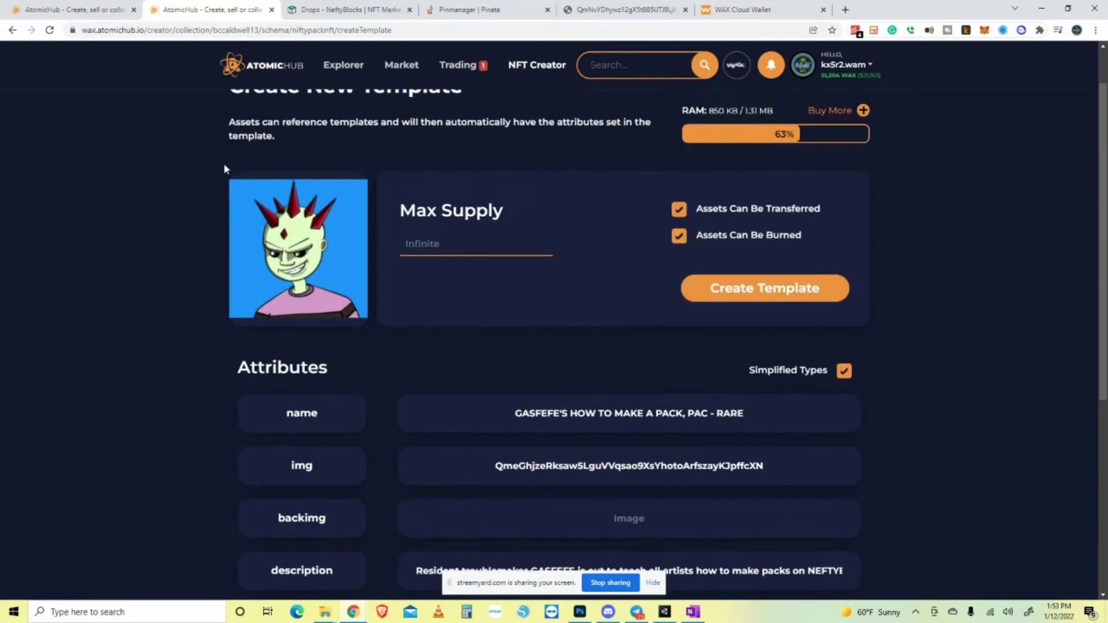
{"action": "scroll", "coordinate": [547, 244], "scroll_direction": "down", "scroll_amount": 3}
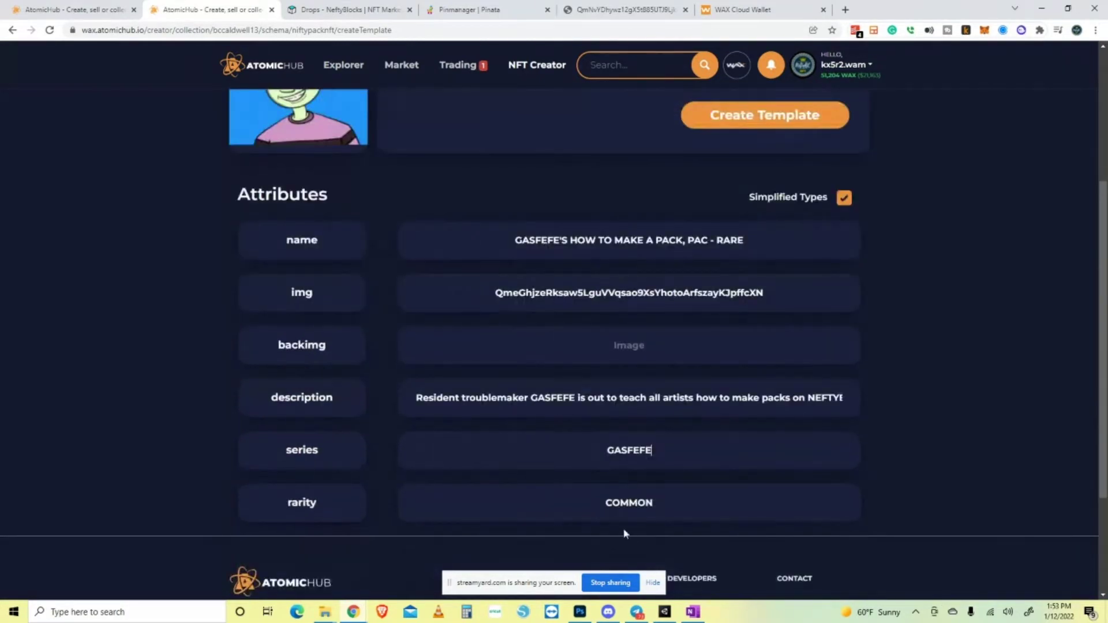
{"action": "left_click_drag", "start_coordinate": [665, 503], "coordinate": [593, 504]}
{"action": "type", "text": "RARE"}
{"action": "scroll", "coordinate": [350, 240], "scroll_direction": "up", "scroll_amount": 3}
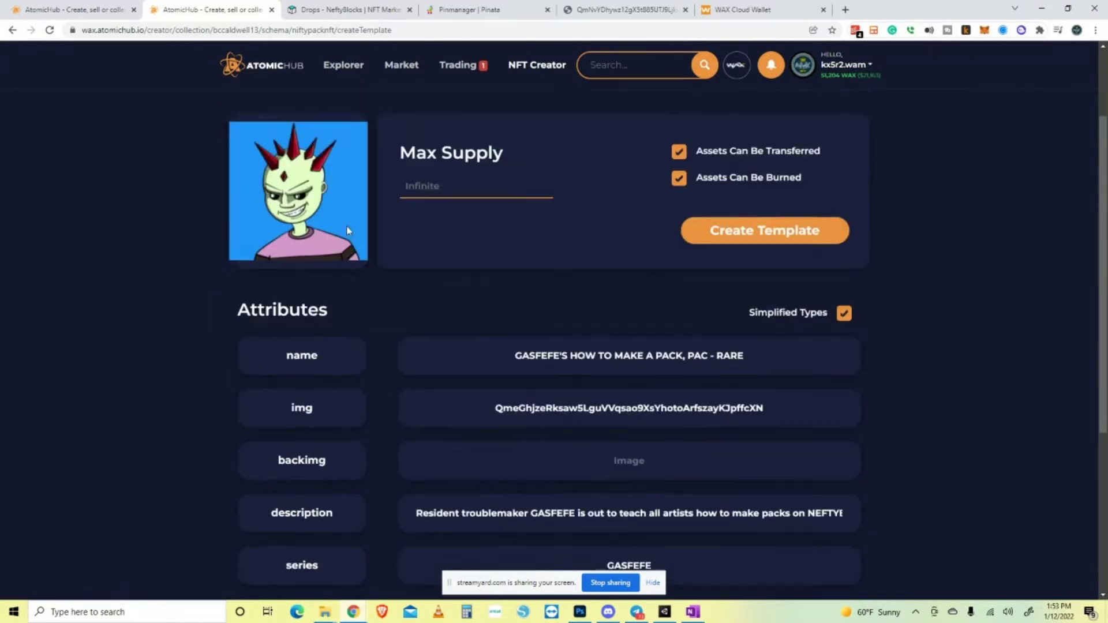
{"action": "scroll", "coordinate": [678, 279], "scroll_direction": "down", "scroll_amount": 4}
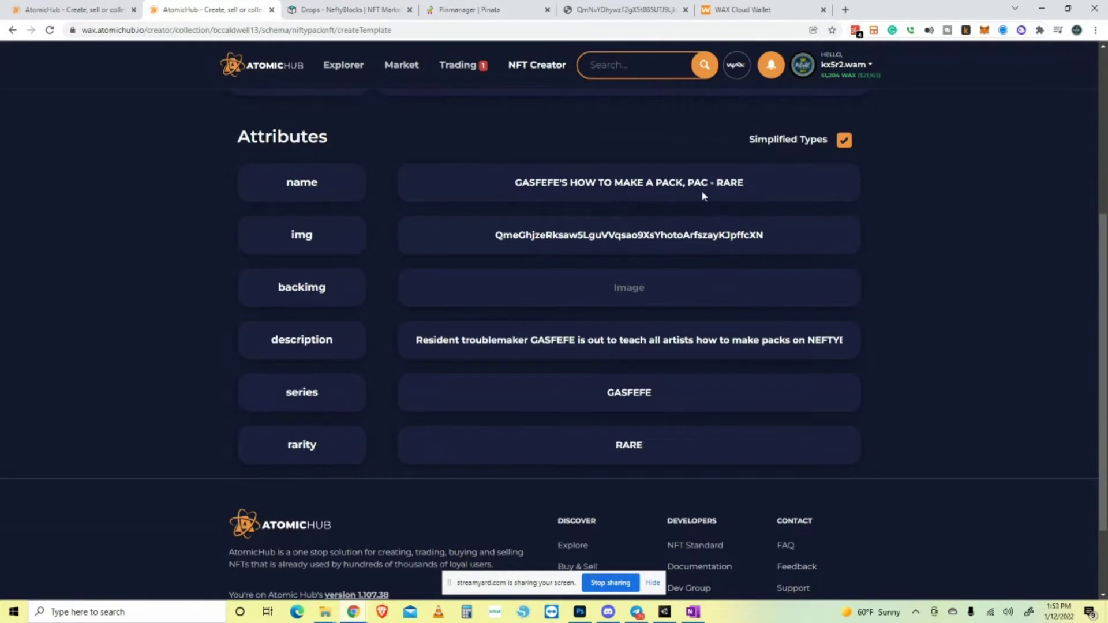
{"action": "scroll", "coordinate": [354, 119], "scroll_direction": "up", "scroll_amount": 4}
{"action": "scroll", "coordinate": [336, 250], "scroll_direction": "down", "scroll_amount": 4}
{"action": "scroll", "coordinate": [610, 379], "scroll_direction": "up", "scroll_amount": 3}
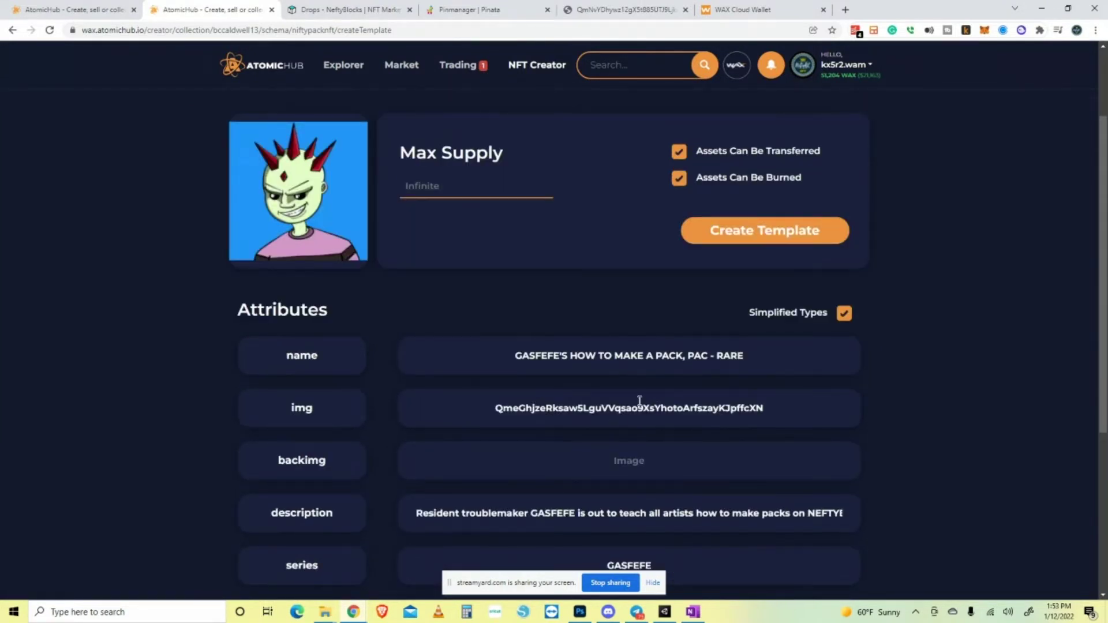
Create the rare template, approve its transaction in the WAX wallet, and return to the niftypacknft schema.
{"action": "left_click", "coordinate": [772, 234]}
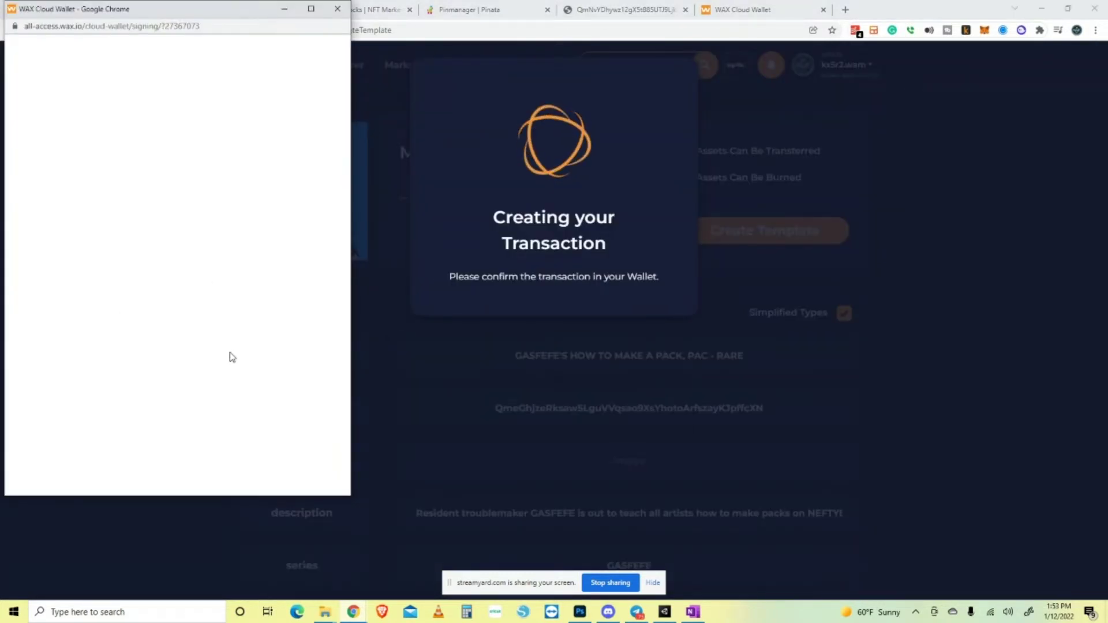
{"action": "left_click", "coordinate": [198, 472]}
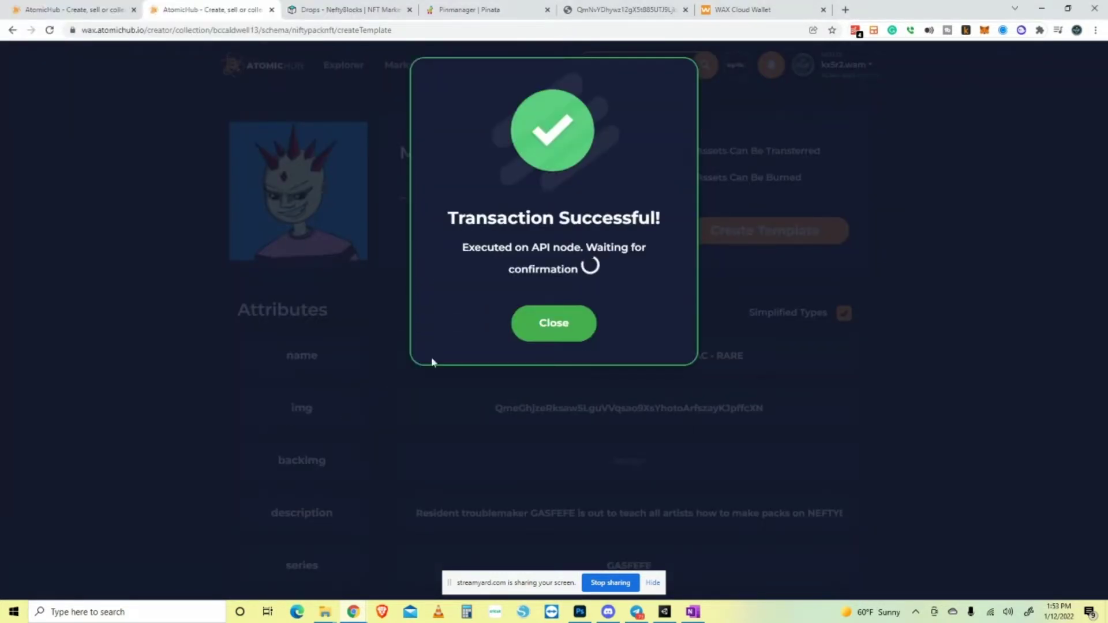
{"action": "left_click", "coordinate": [566, 328]}
{"action": "scroll", "coordinate": [173, 168], "scroll_direction": "up", "scroll_amount": 2}
{"action": "left_click", "coordinate": [249, 117]}
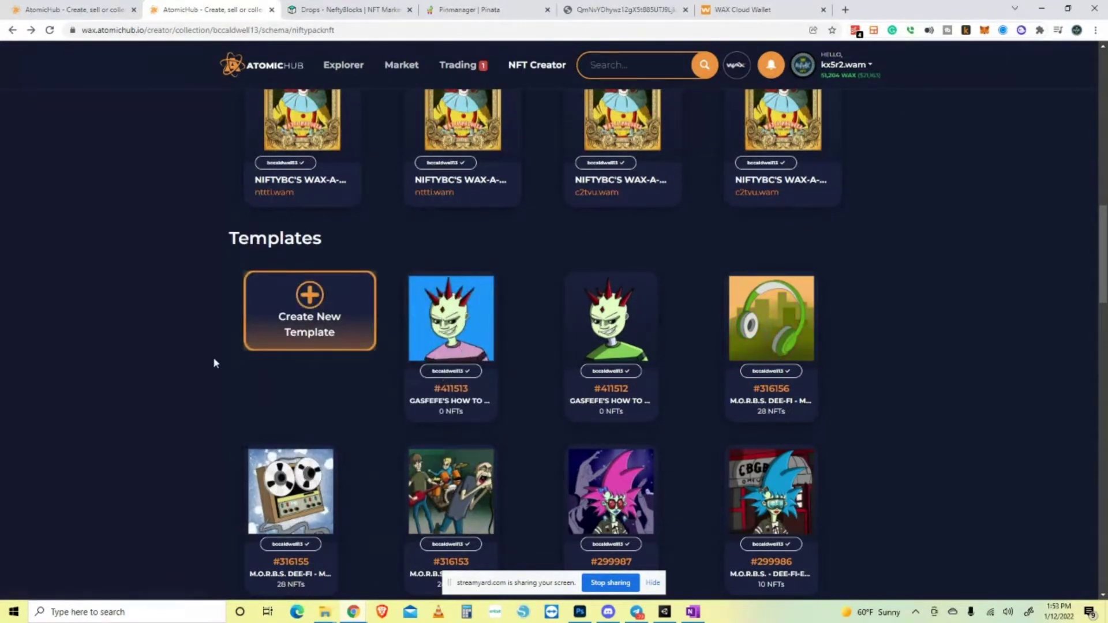
Start a new template in the niftypacknft schema with series GASFEFE and rarity ULTRA RARE.
{"action": "left_click", "coordinate": [282, 315]}
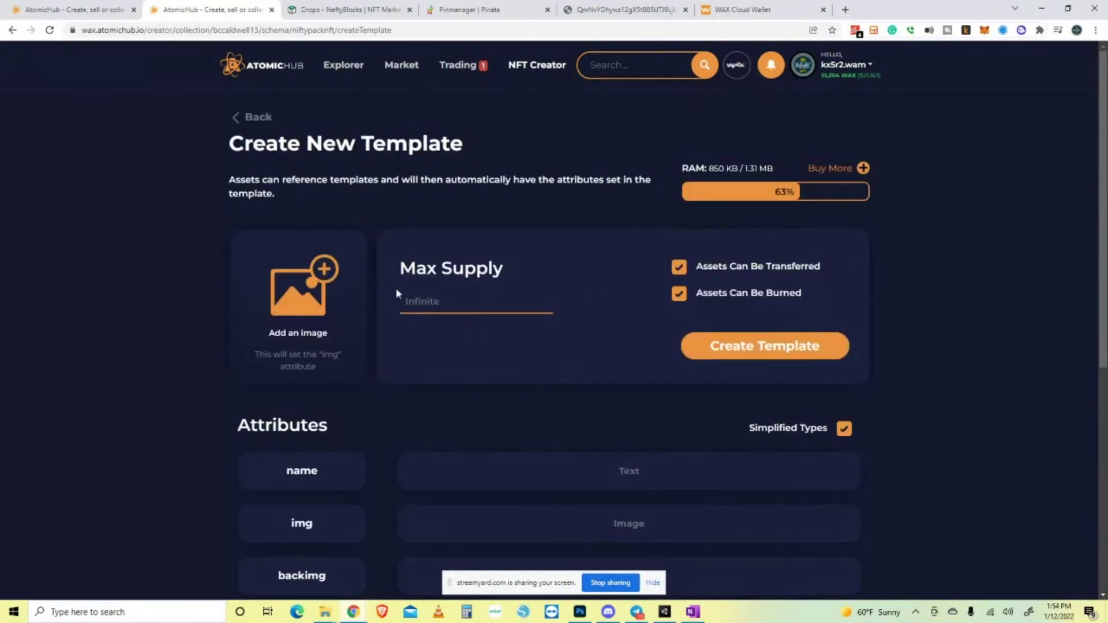
{"action": "scroll", "coordinate": [562, 310], "scroll_direction": "down", "scroll_amount": 1}
{"action": "left_click", "coordinate": [69, 10]}
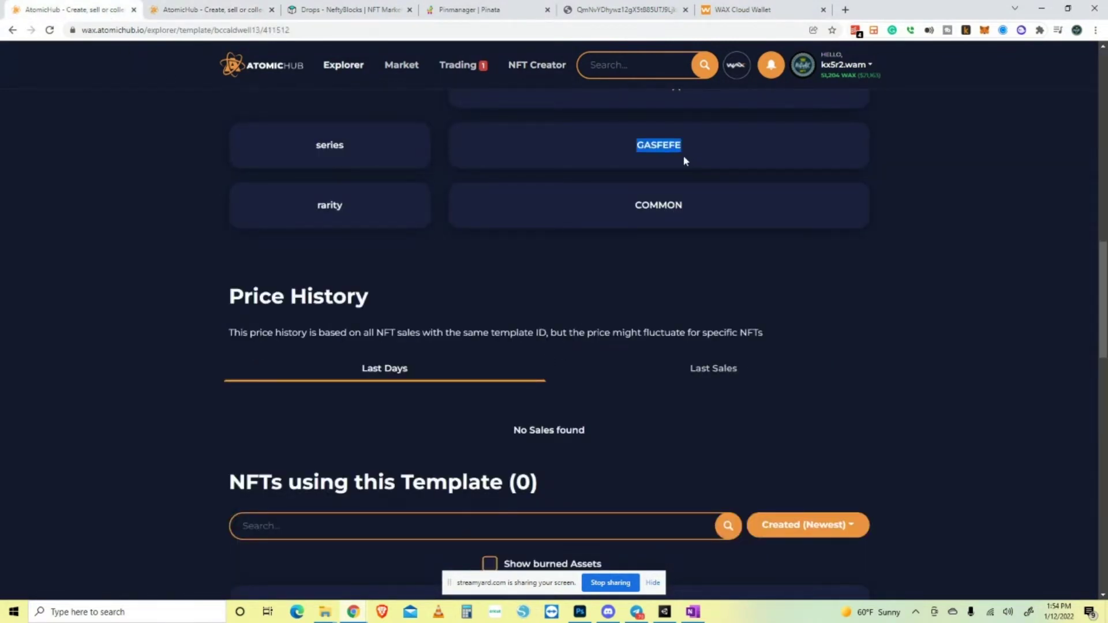
{"action": "left_click", "coordinate": [220, 10]}
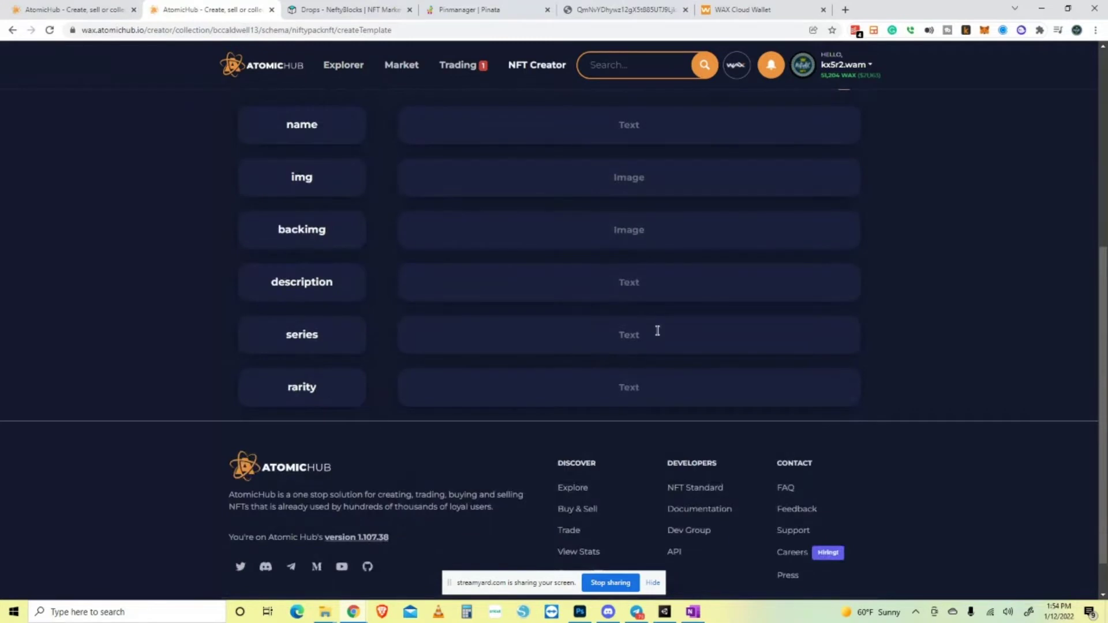
{"action": "key", "text": "ctrl+v"}
{"action": "left_click", "coordinate": [650, 386]}
{"action": "type", "text": "ULTRA RARE"}
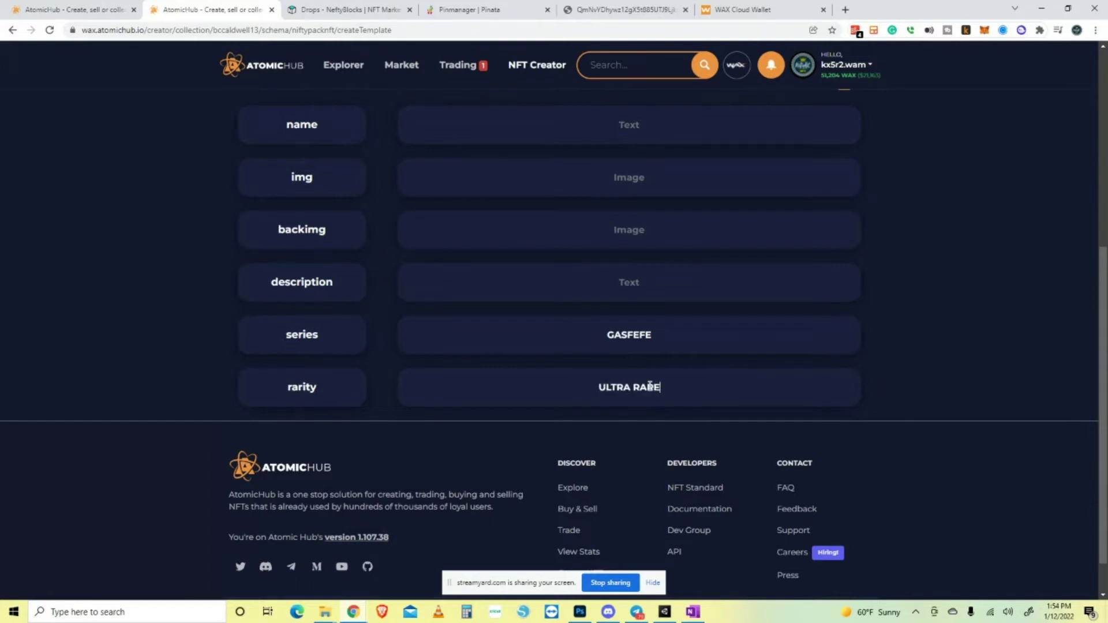
Paste the GASFEFE pack description into the new template's description attribute.
{"action": "scroll", "coordinate": [602, 376], "scroll_direction": "up", "scroll_amount": 3}
{"action": "scroll", "coordinate": [602, 375], "scroll_direction": "down", "scroll_amount": 1}
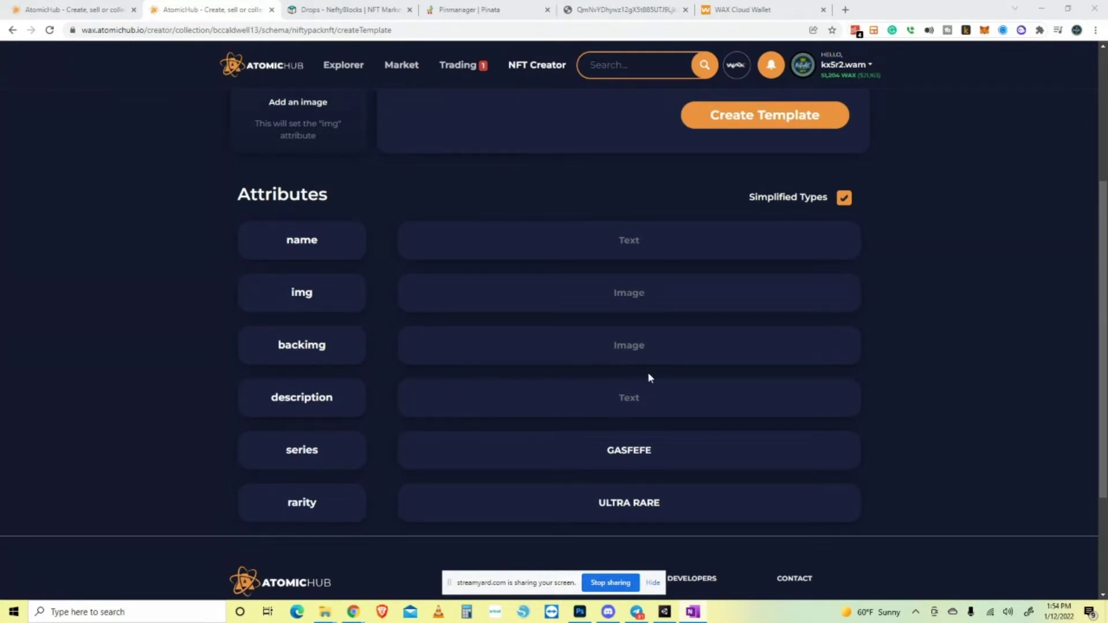
{"action": "left_click", "coordinate": [641, 397]}
{"action": "key", "text": "ctrl+v"}
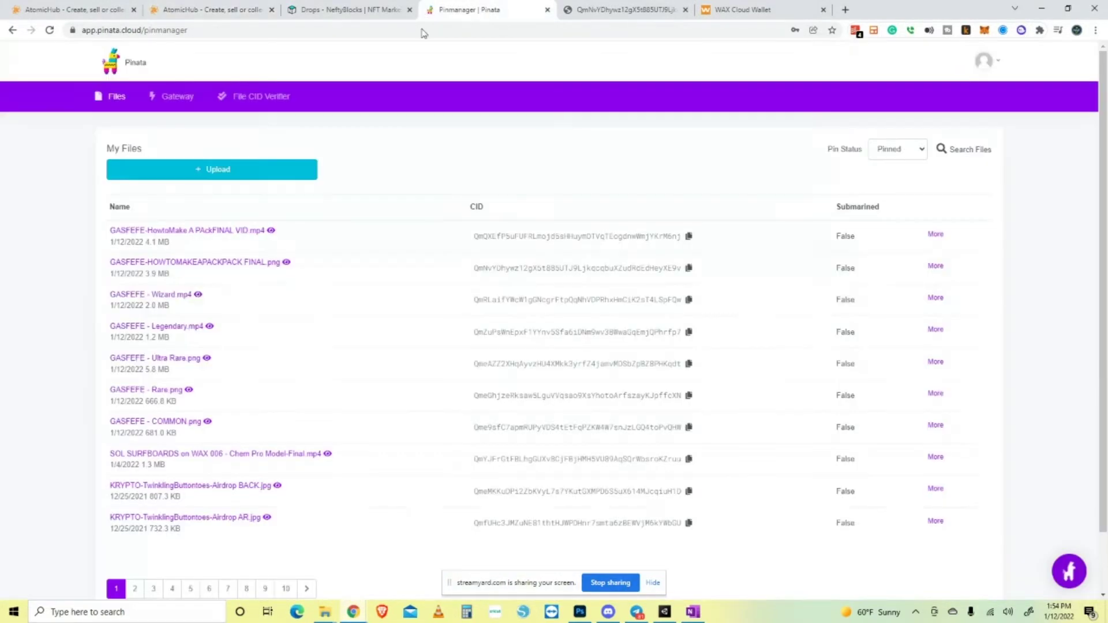
Copy the CID of GASFEFE - Ultra Rare.png from Pinata into the img attribute of the AtomicHub template.
{"action": "left_click", "coordinate": [485, 10]}
{"action": "left_click", "coordinate": [688, 363]}
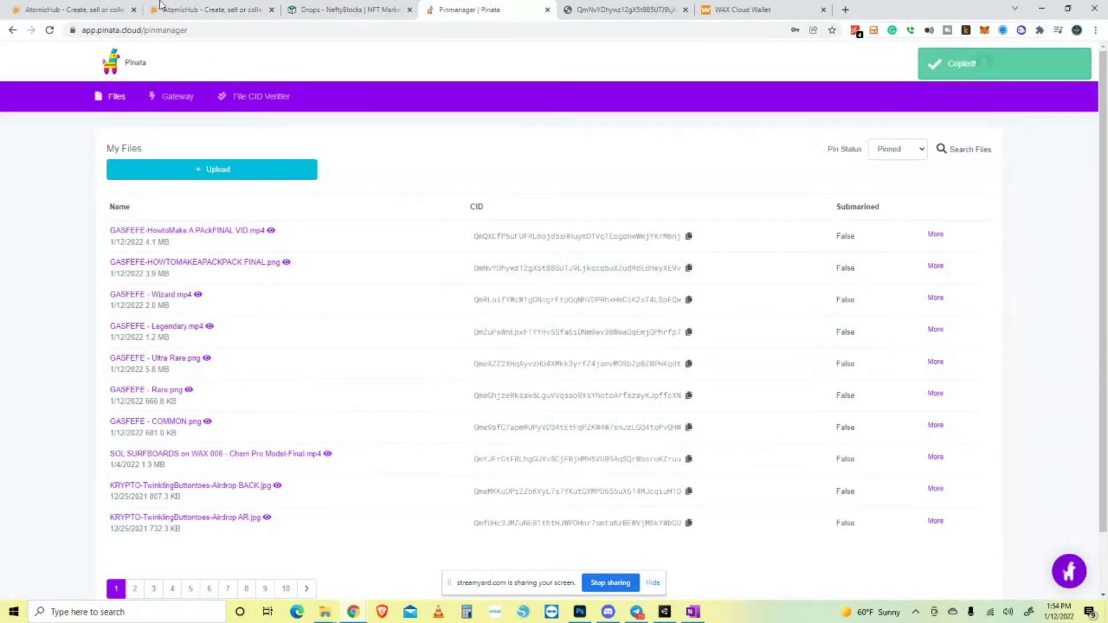
{"action": "left_click", "coordinate": [182, 11]}
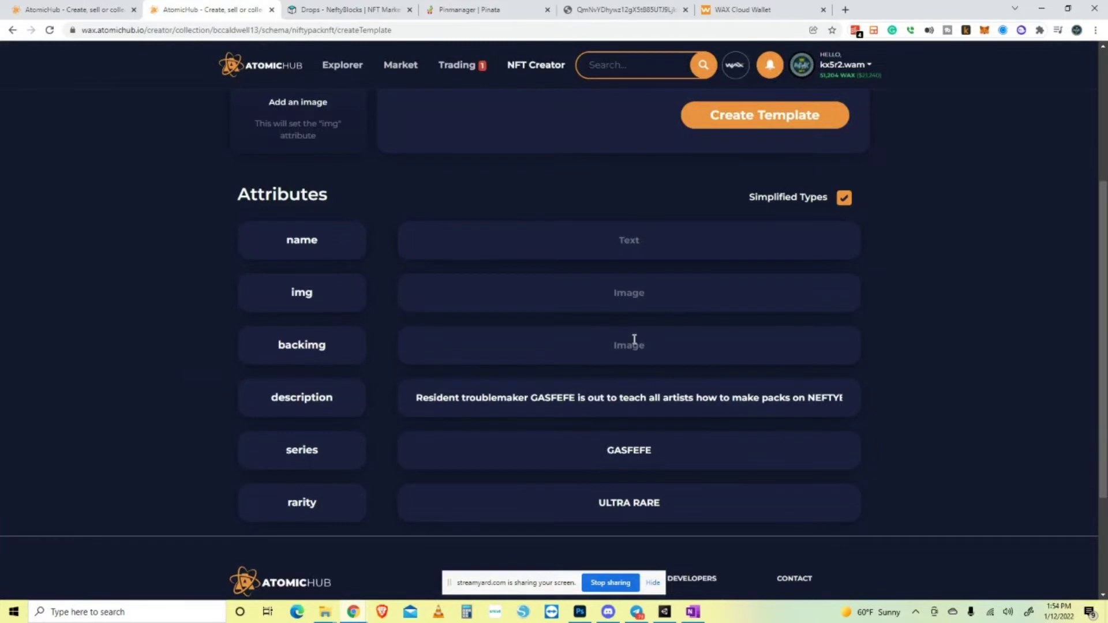
{"action": "left_click", "coordinate": [636, 295]}
{"action": "key", "text": "ctrl+v"}
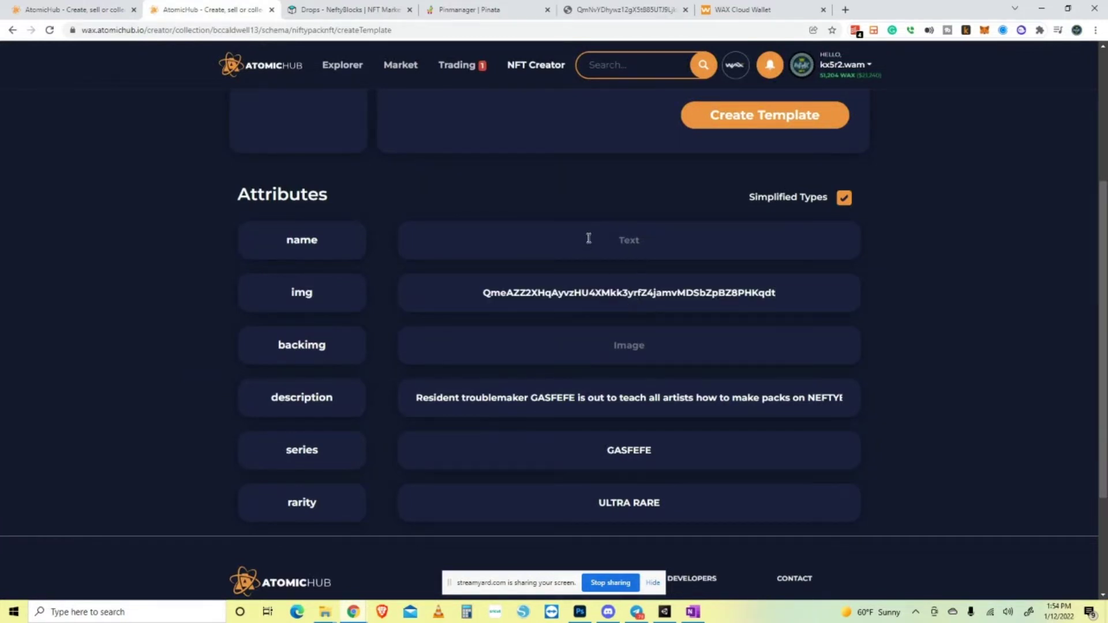
Reuse the common template's name prefix to name the new template GASFEFE'S HOW TO MAKE A PACK, PAC - ULTRA RARE.
{"action": "left_click", "coordinate": [76, 12]}
{"action": "scroll", "coordinate": [582, 309], "scroll_direction": "up", "scroll_amount": 5}
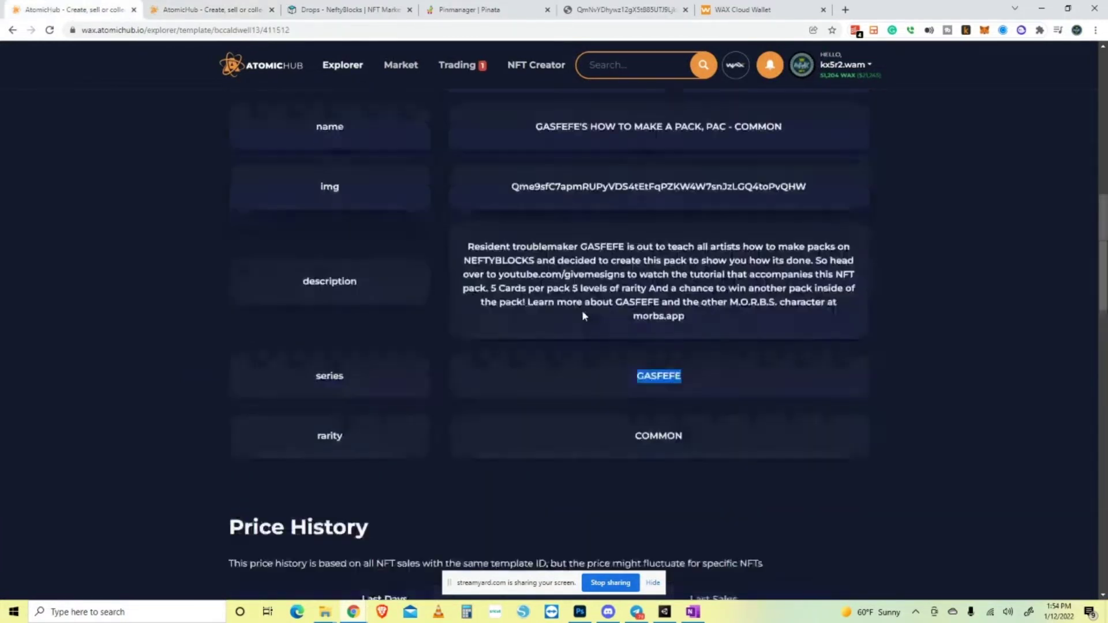
{"action": "left_click_drag", "start_coordinate": [732, 184], "coordinate": [526, 183]}
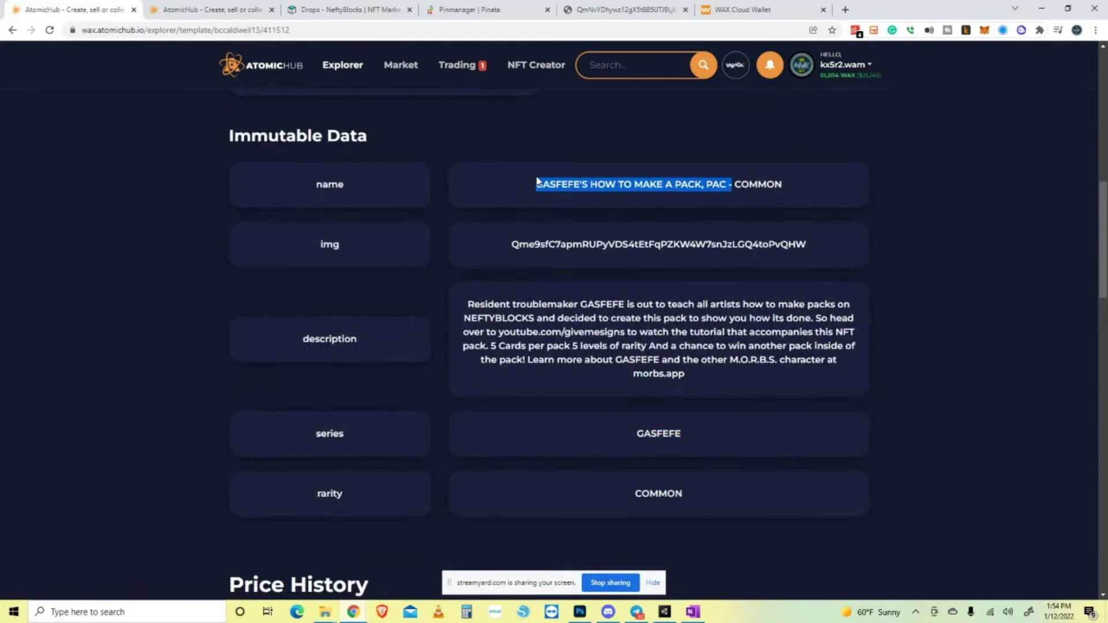
{"action": "left_click", "coordinate": [221, 9]}
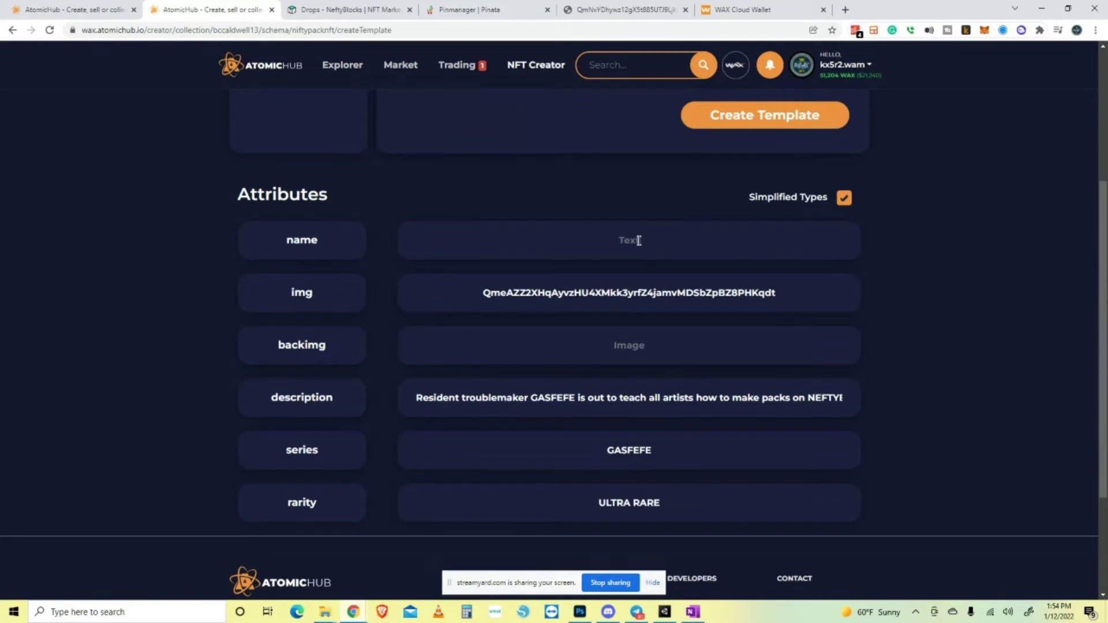
{"action": "key", "text": "ctrl+v"}
{"action": "type", "text": "ULTR"}
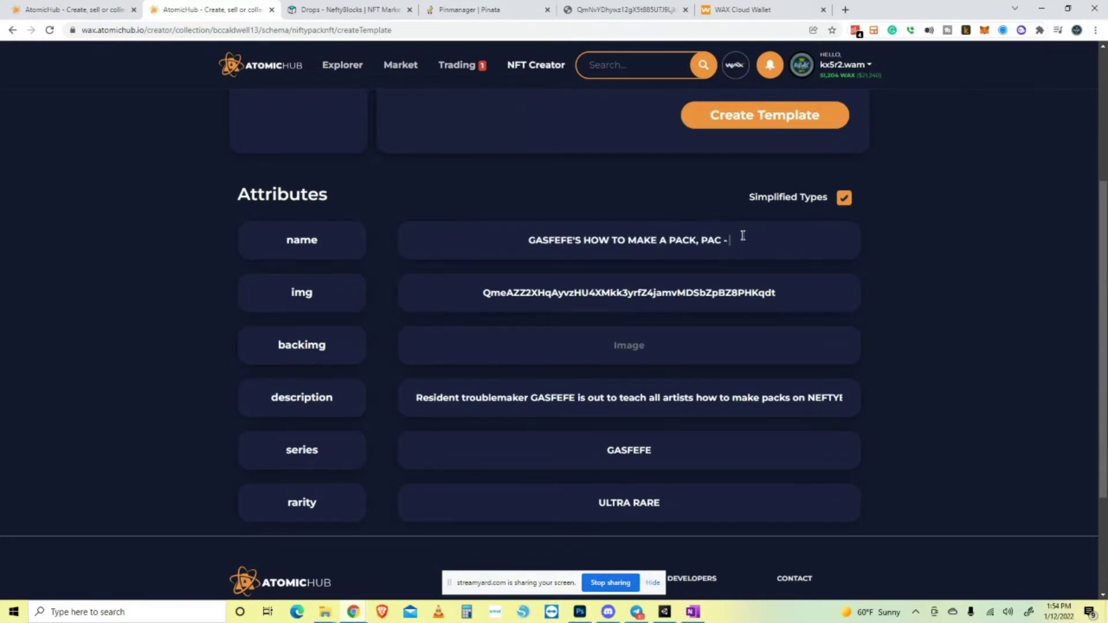
{"action": "type", "text": "A RARE"}
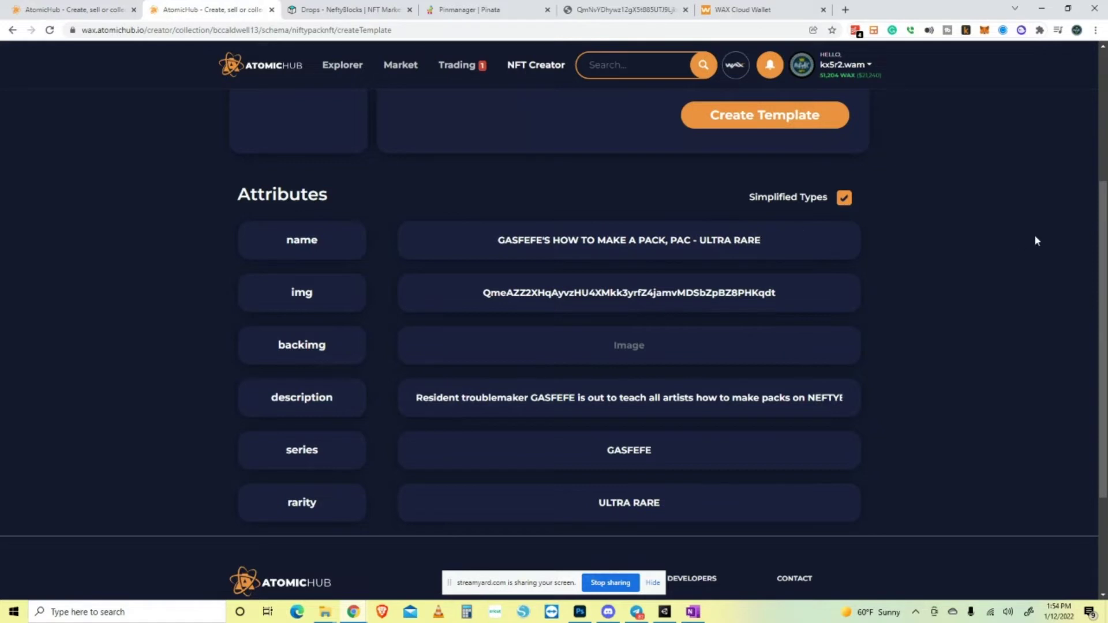
Review the ultra rare template's attributes and correct PAC to PACK in its name.
{"action": "scroll", "coordinate": [576, 245], "scroll_direction": "up", "scroll_amount": 4}
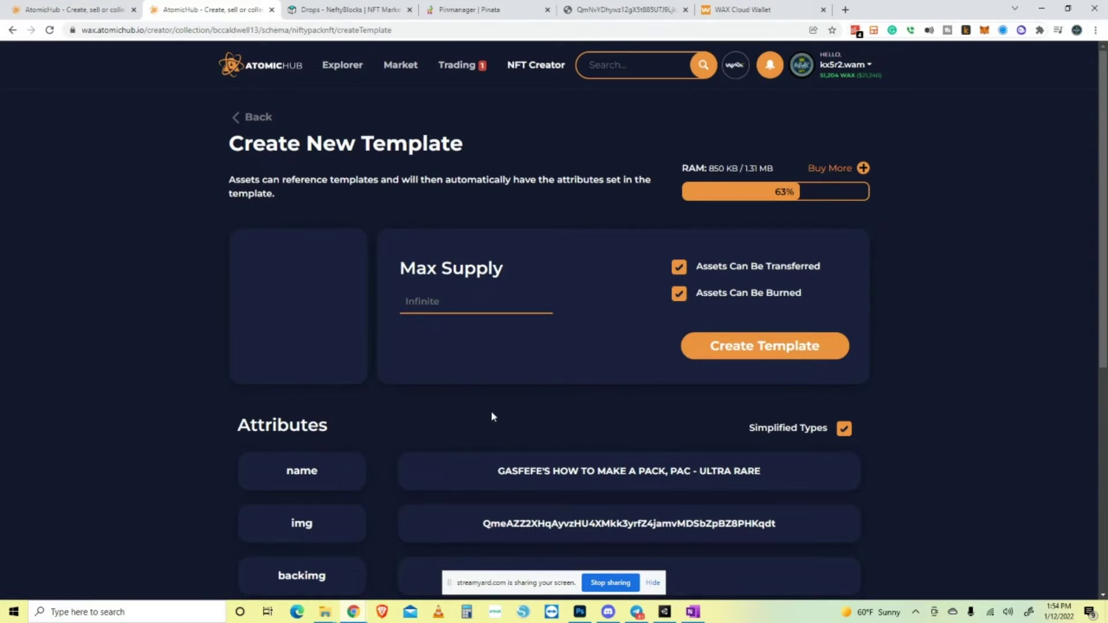
{"action": "scroll", "coordinate": [492, 416], "scroll_direction": "down", "scroll_amount": 6}
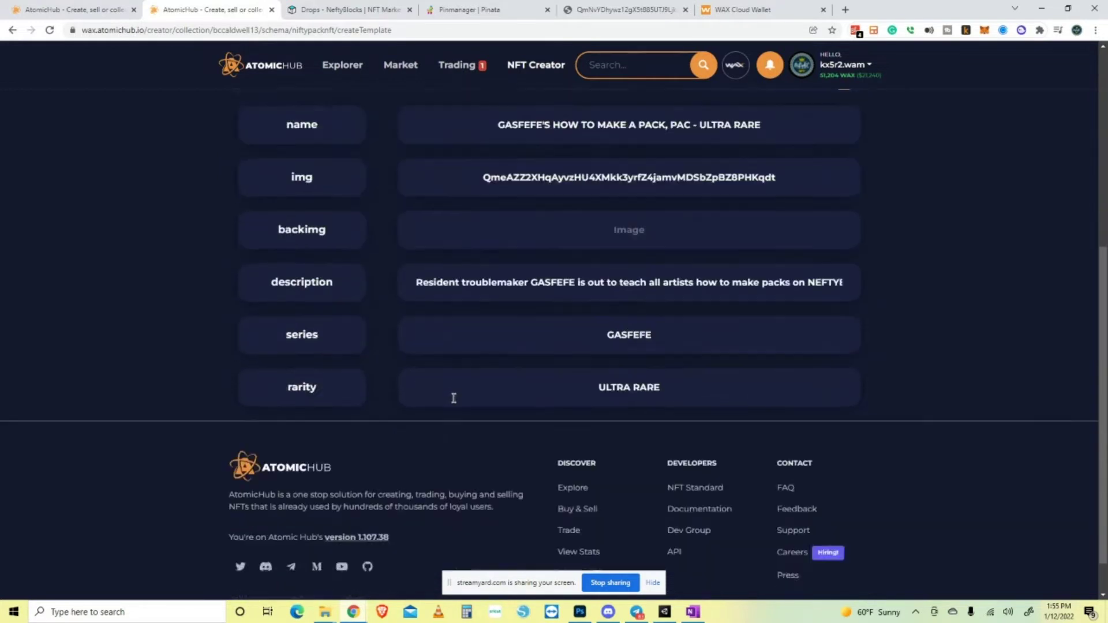
{"action": "scroll", "coordinate": [454, 398], "scroll_direction": "up", "scroll_amount": 5}
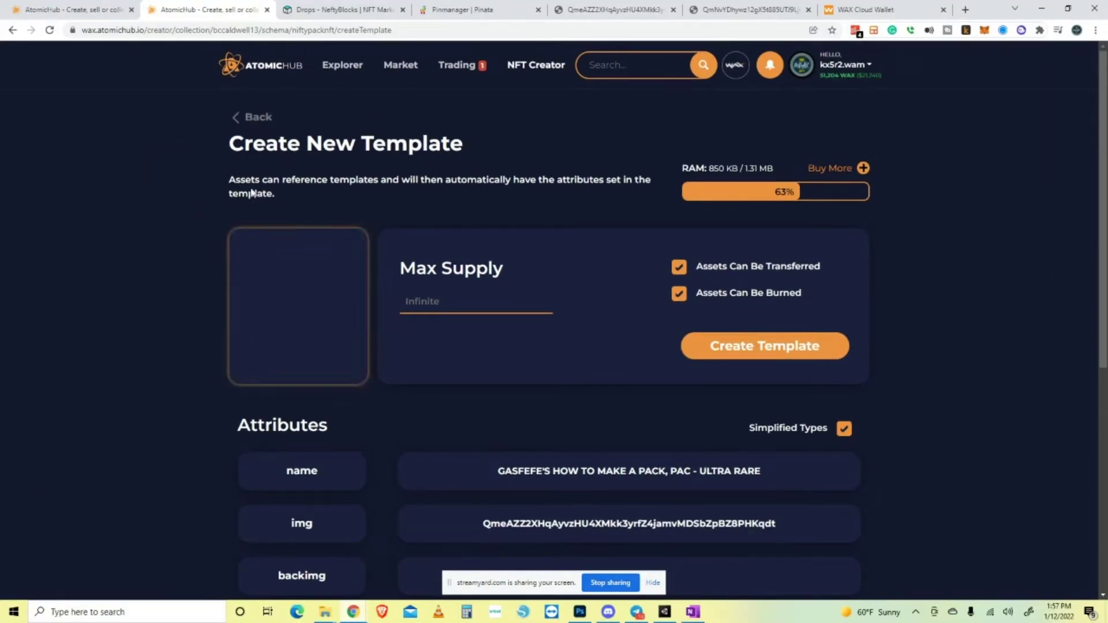
{"action": "triple_click", "coordinate": [765, 471]}
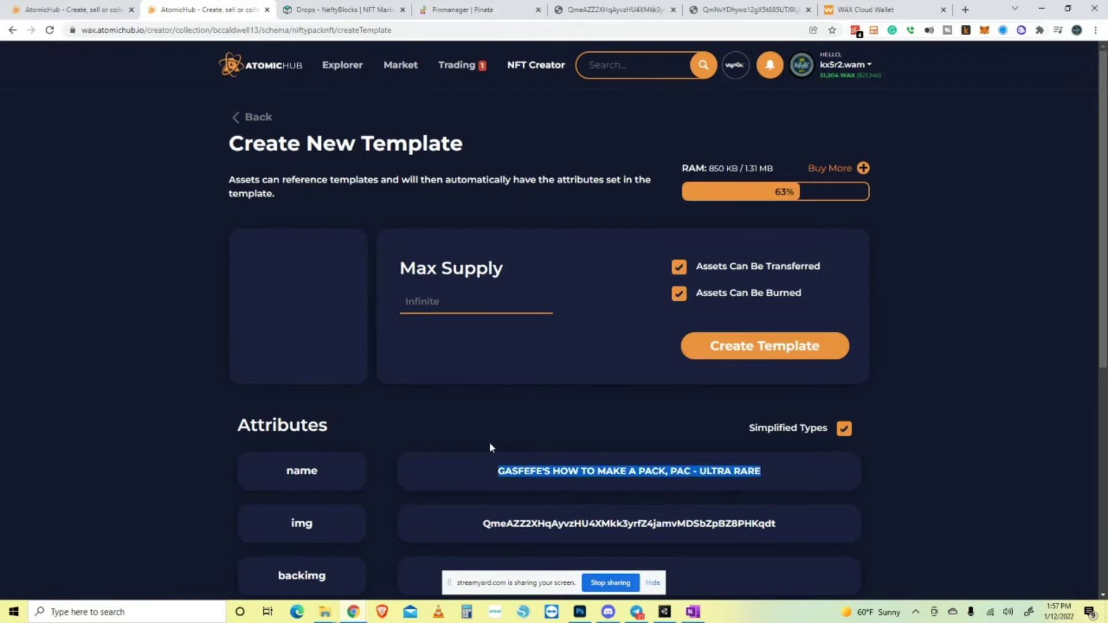
{"action": "left_click", "coordinate": [687, 467]}
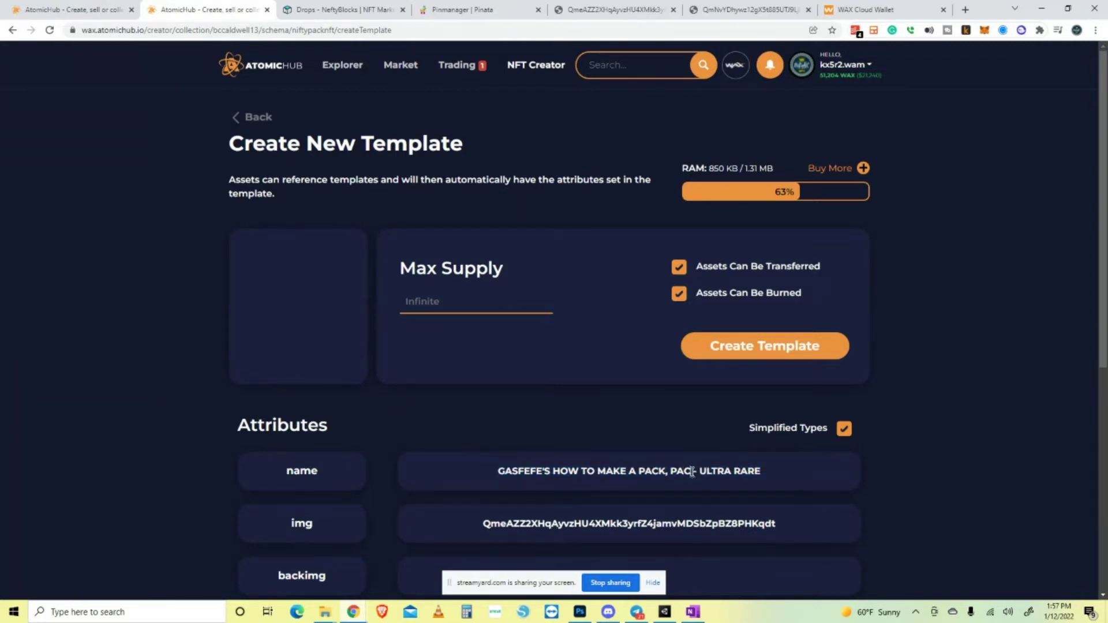
{"action": "type", "text": "K"}
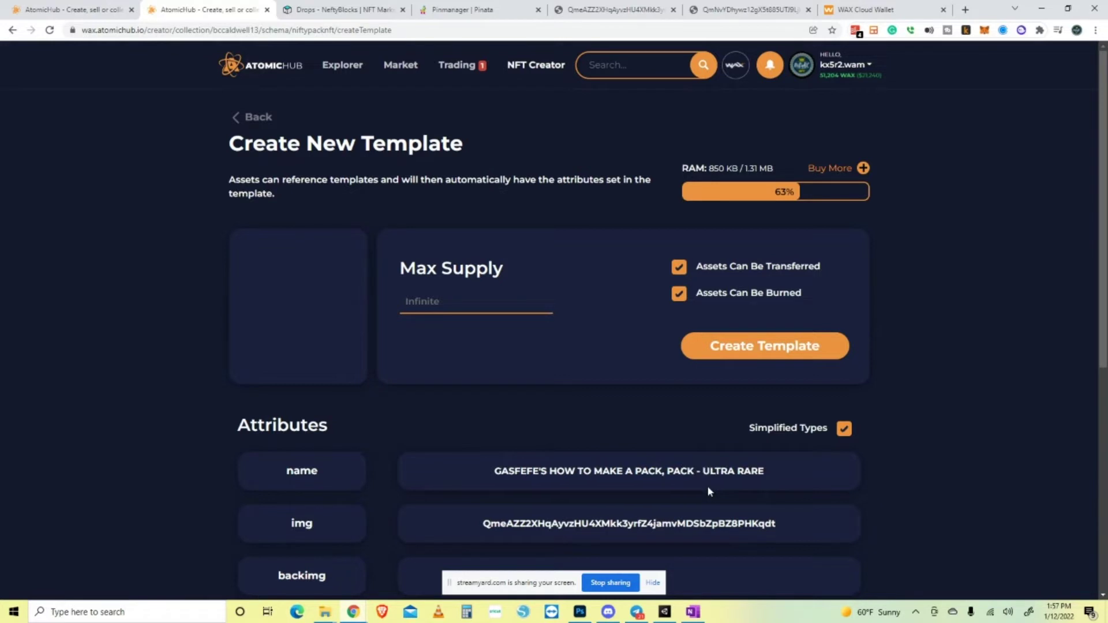
Copy the text GASFEFE'S HOW TO MAKE A PACK, PACK - from the ultra rare template's name.
{"action": "left_click_drag", "start_coordinate": [695, 472], "coordinate": [473, 474]}
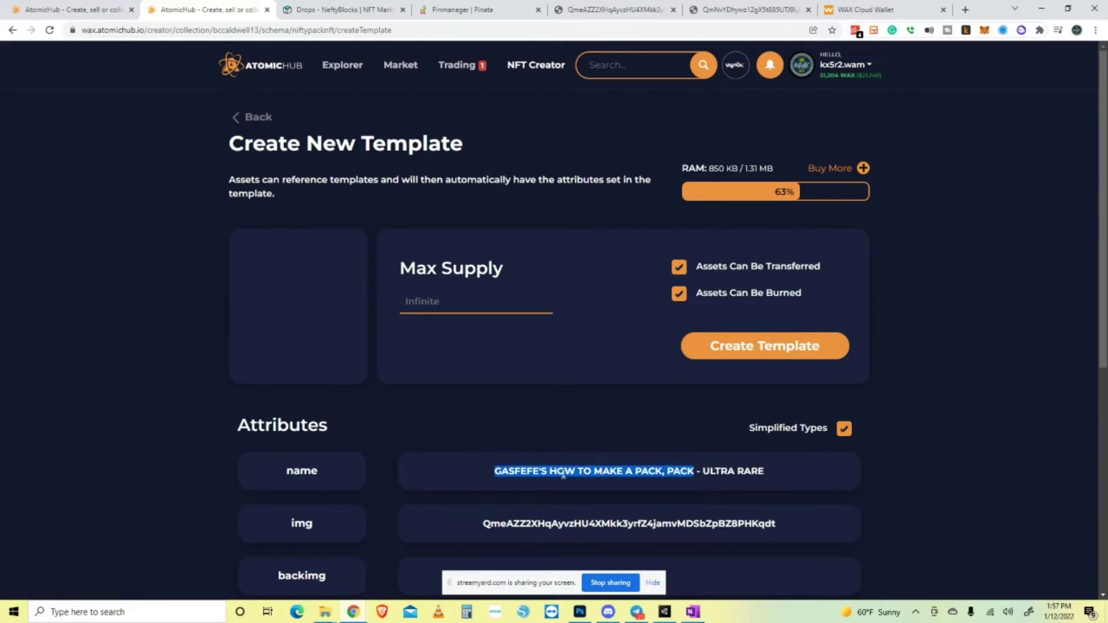
{"action": "left_click_drag", "start_coordinate": [700, 471], "coordinate": [421, 470]}
{"action": "key", "text": "ctrl+c"}
Leave the common template's page for the collection's morbsvideo schema and start a new template there.
{"action": "left_click", "coordinate": [100, 21]}
{"action": "left_click", "coordinate": [12, 30]}
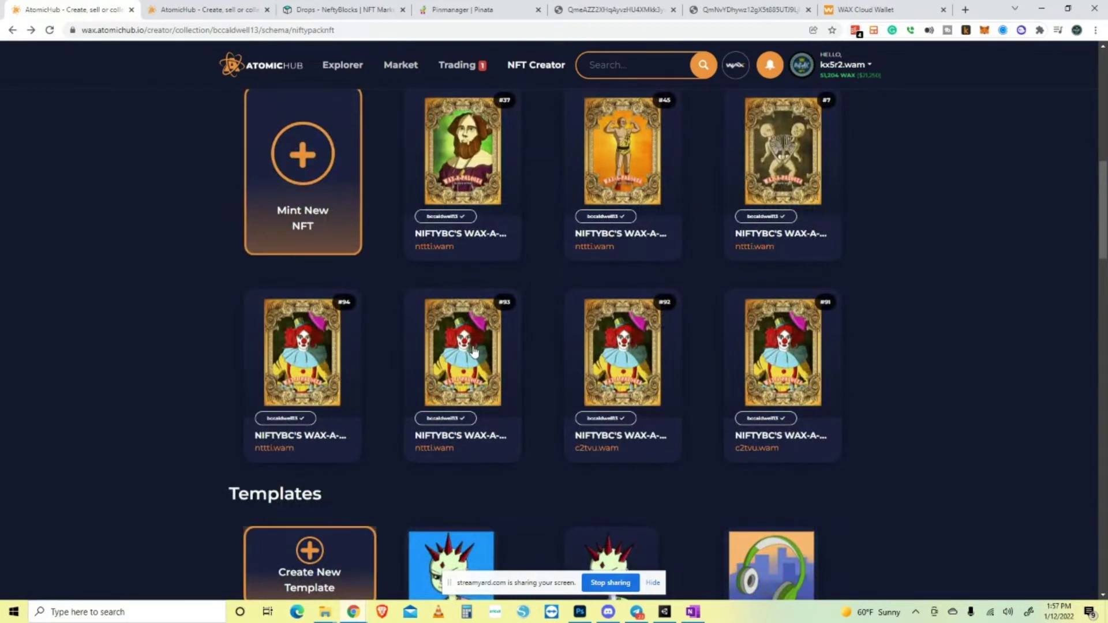
{"action": "scroll", "coordinate": [513, 404], "scroll_direction": "down", "scroll_amount": 5}
{"action": "scroll", "coordinate": [338, 210], "scroll_direction": "up", "scroll_amount": 4}
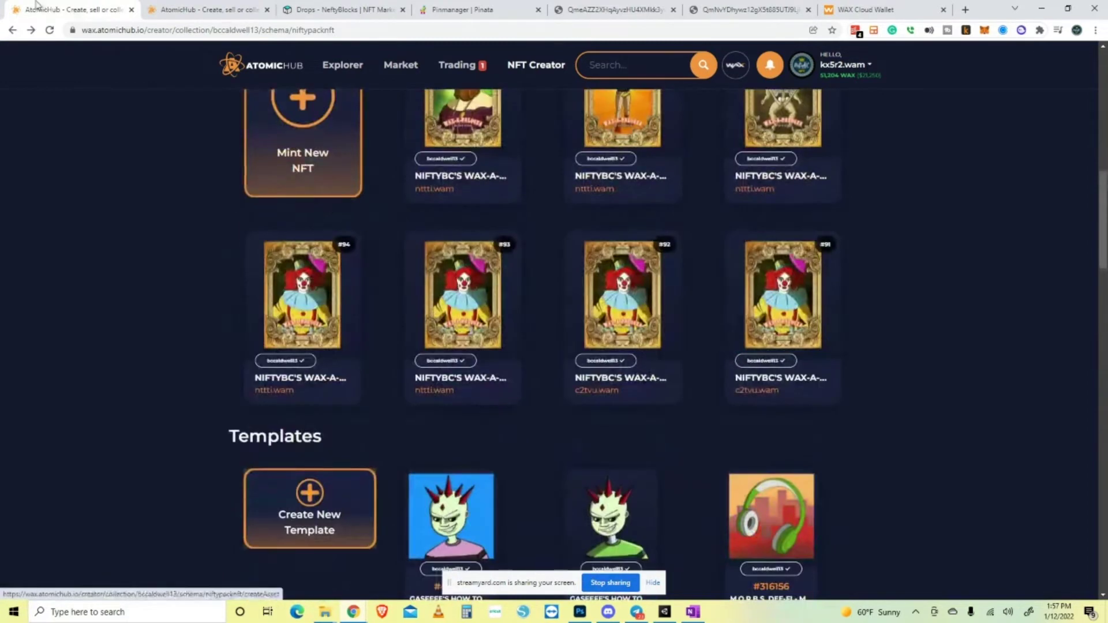
{"action": "key", "text": "alt+Left"}
{"action": "scroll", "coordinate": [531, 271], "scroll_direction": "up", "scroll_amount": 2}
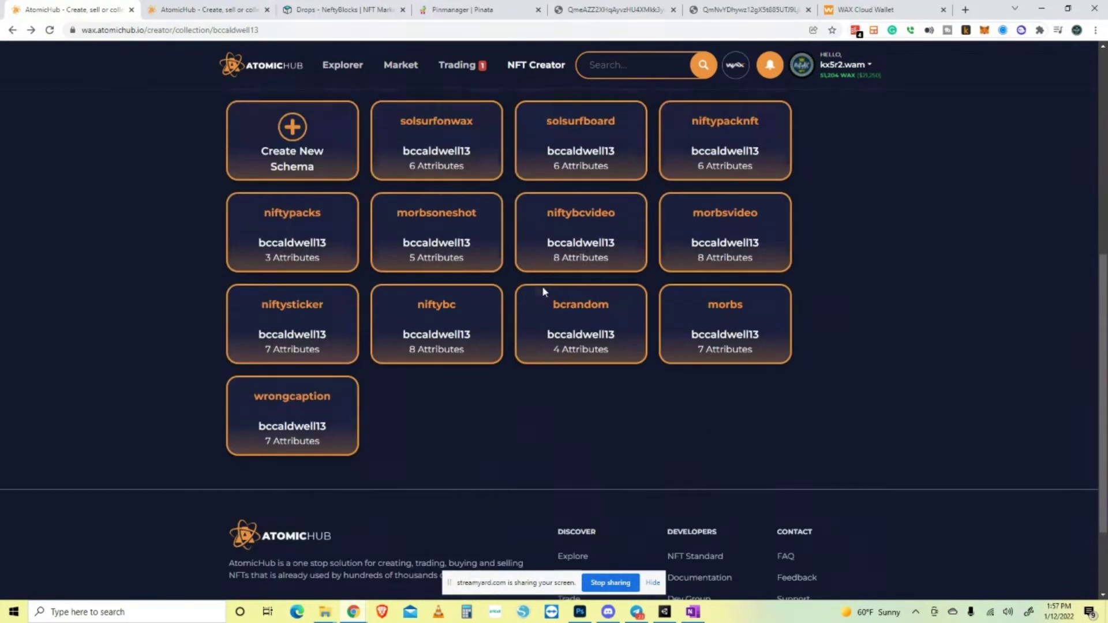
{"action": "left_click", "coordinate": [720, 240]}
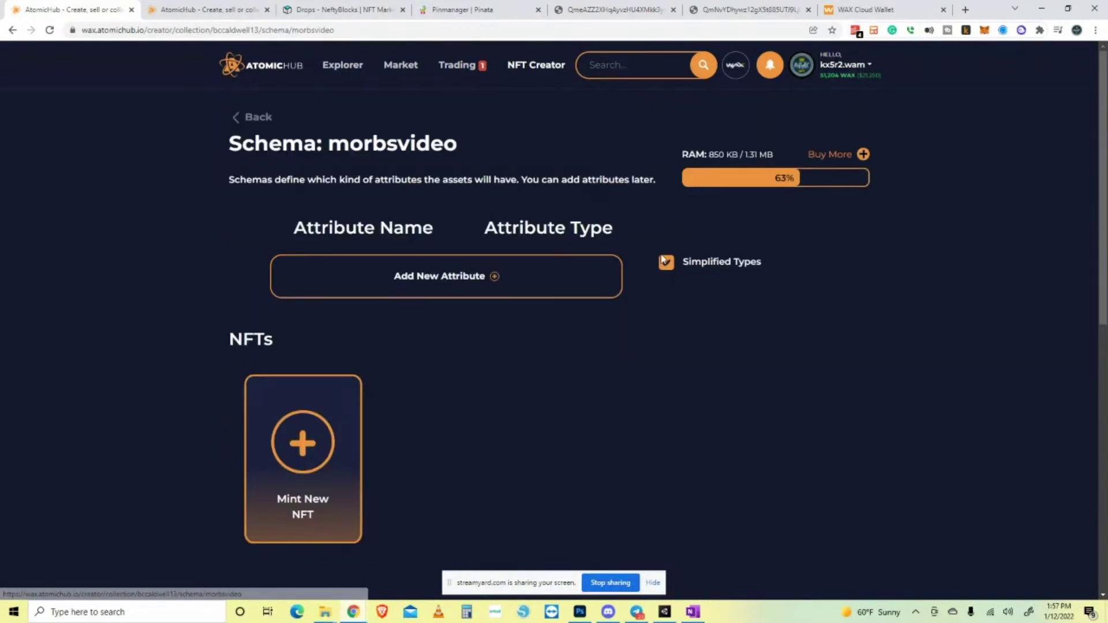
{"action": "scroll", "coordinate": [777, 334], "scroll_direction": "down", "scroll_amount": 10}
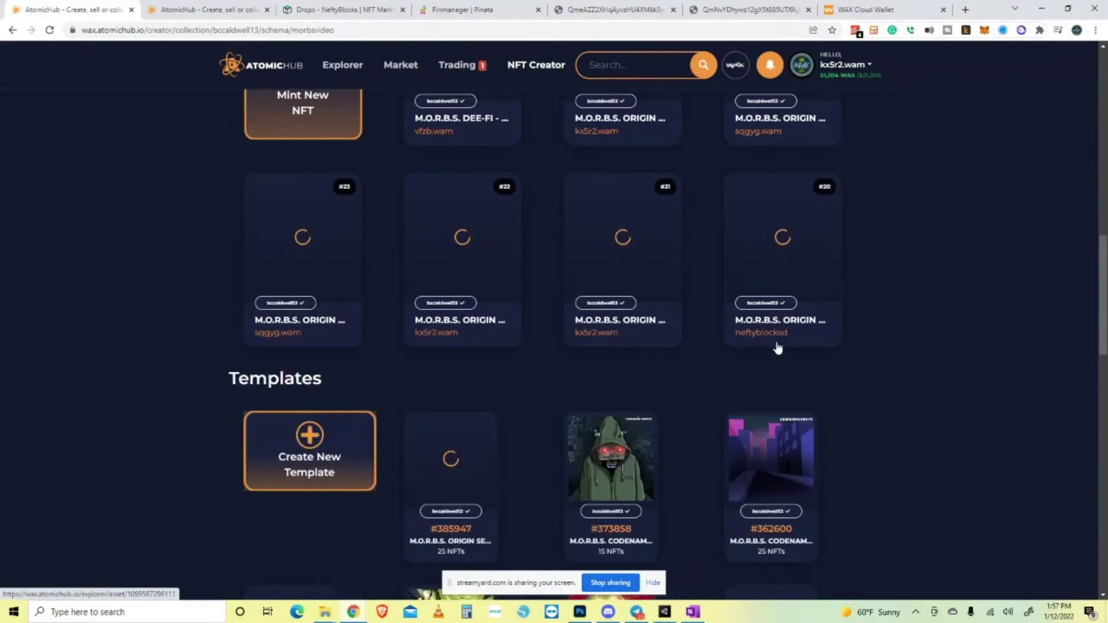
{"action": "left_click", "coordinate": [323, 460]}
{"action": "scroll", "coordinate": [545, 322], "scroll_direction": "down", "scroll_amount": 4}
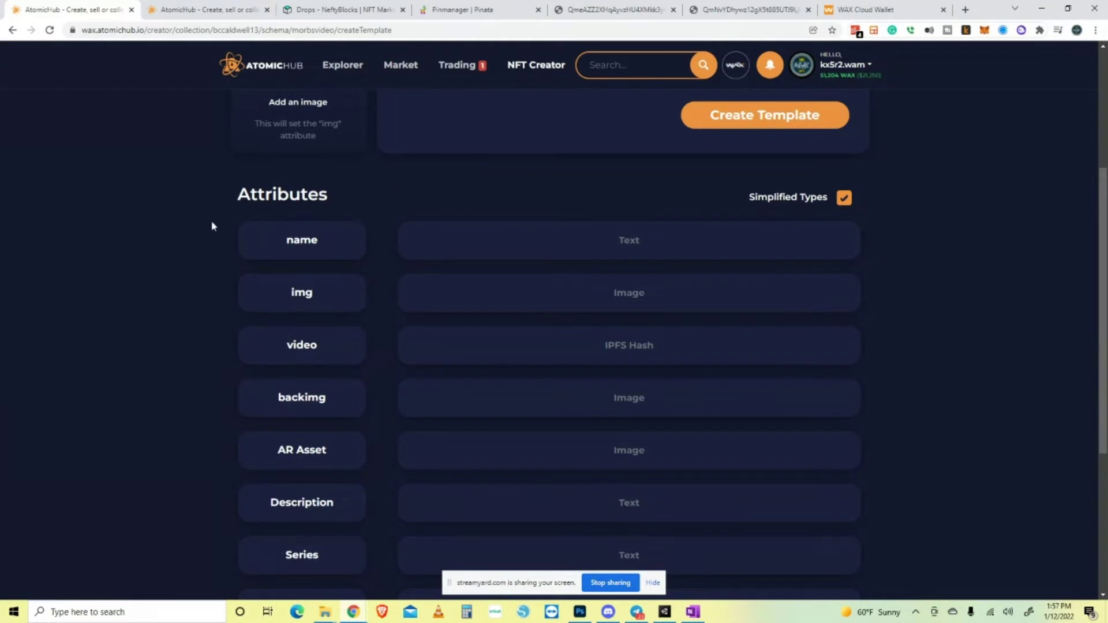
Name the morbsvideo template GASFEFE'S HOW TO MAKE A PACK, PACK - LEGENDARY using the copied prefix.
{"action": "left_click", "coordinate": [703, 258]}
{"action": "key", "text": "ctrl+v"}
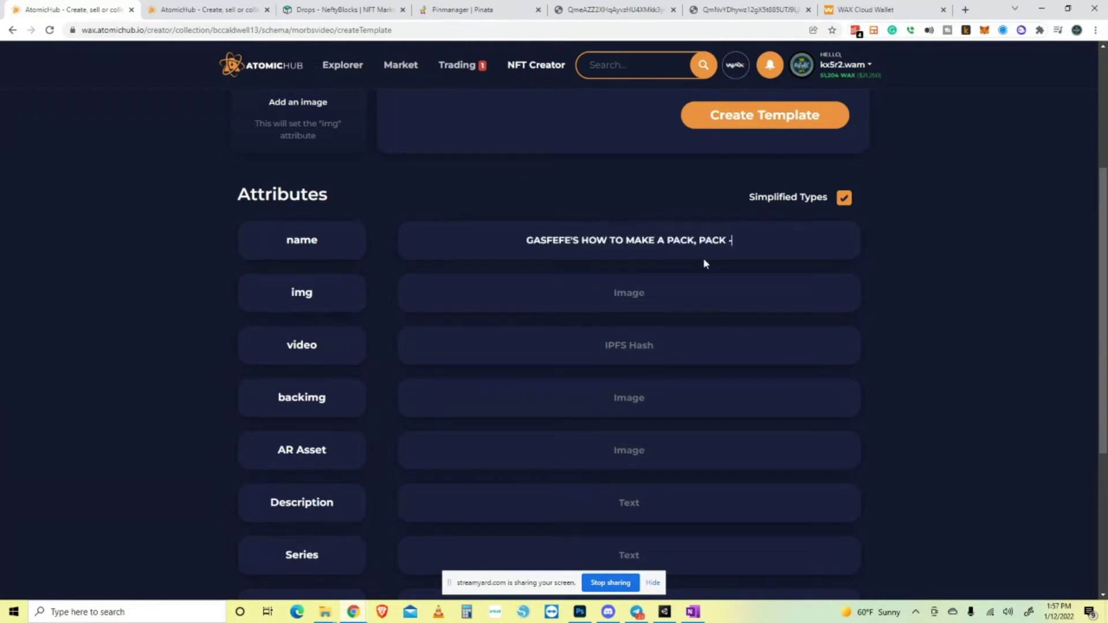
{"action": "type", "text": "- LEGEN"}
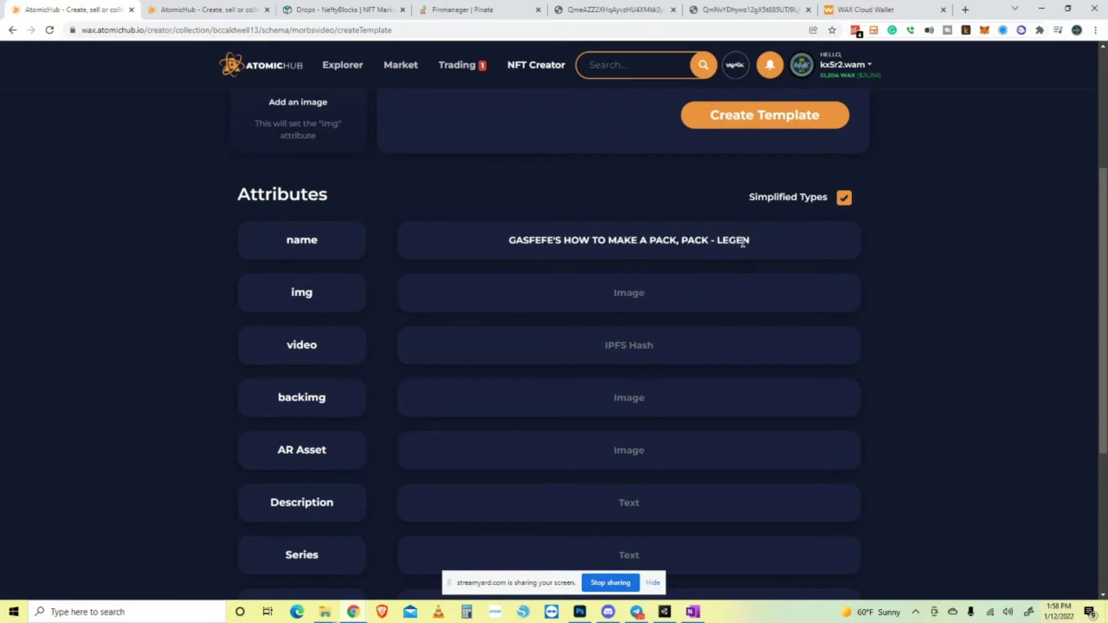
{"action": "type", "text": "DARY"}
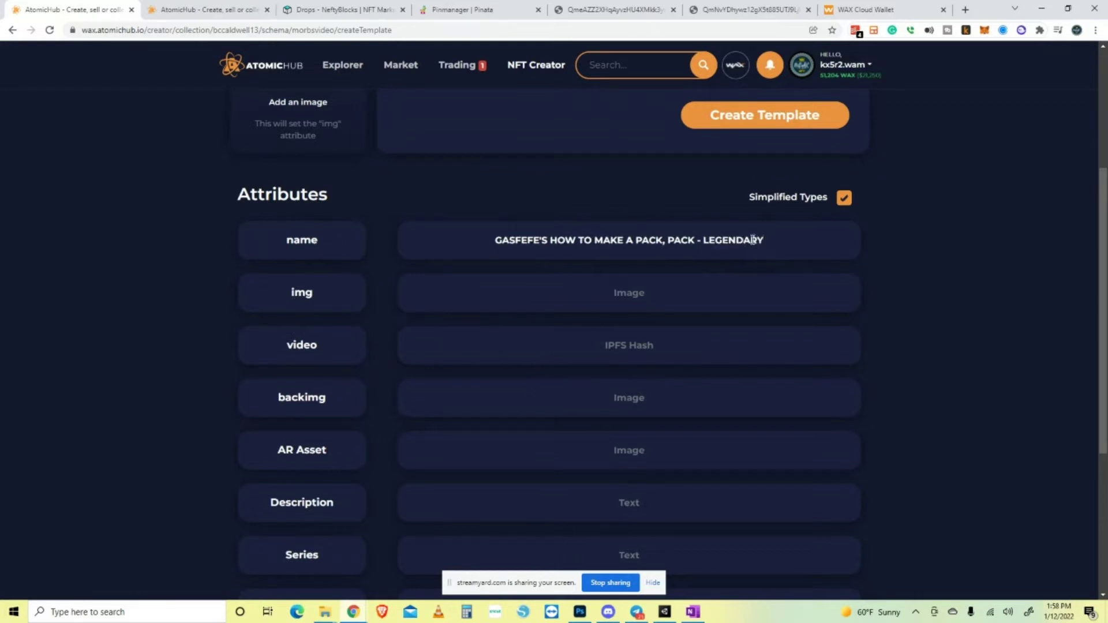
Set the template's Rarity to LEGENDARY, copied from its name, and its Series to GASFEFE.
{"action": "left_click_drag", "start_coordinate": [772, 240], "coordinate": [706, 242]}
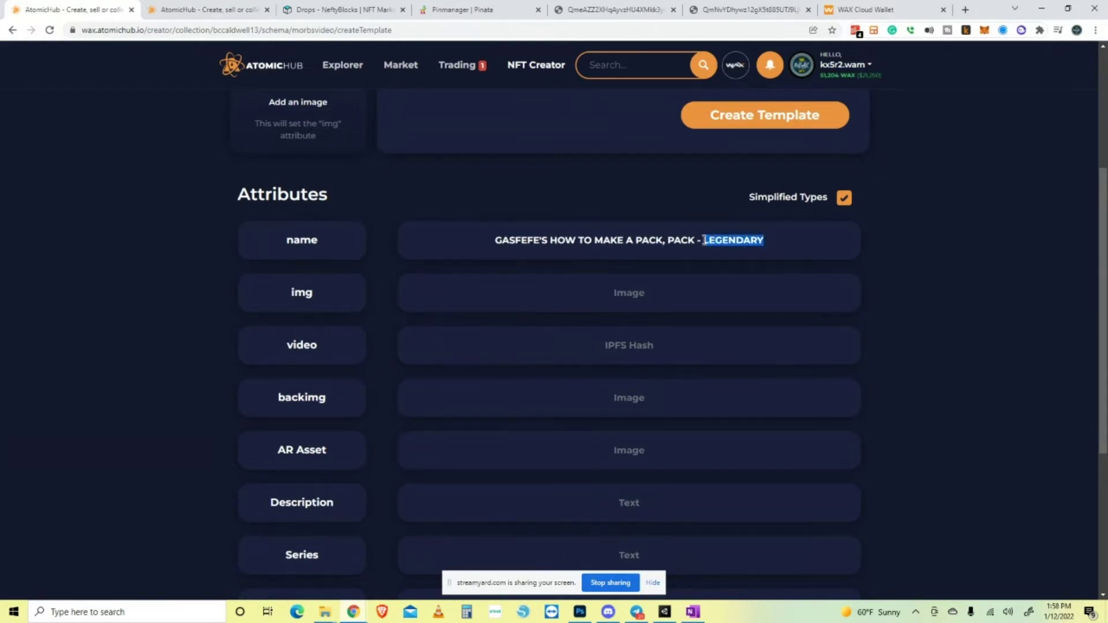
{"action": "key", "text": "ctrl+c"}
{"action": "left_click", "coordinate": [691, 548]}
{"action": "scroll", "coordinate": [762, 522], "scroll_direction": "down", "scroll_amount": 4}
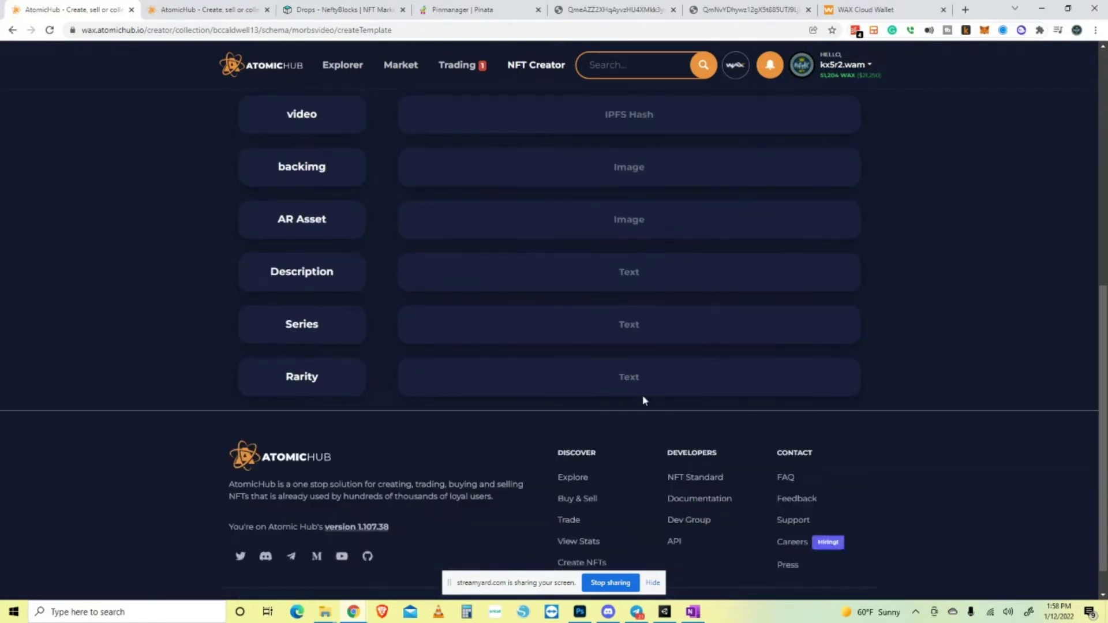
{"action": "left_click", "coordinate": [660, 375]}
{"action": "key", "text": "ctrl+v"}
{"action": "type", "text": "GASFEFE"}
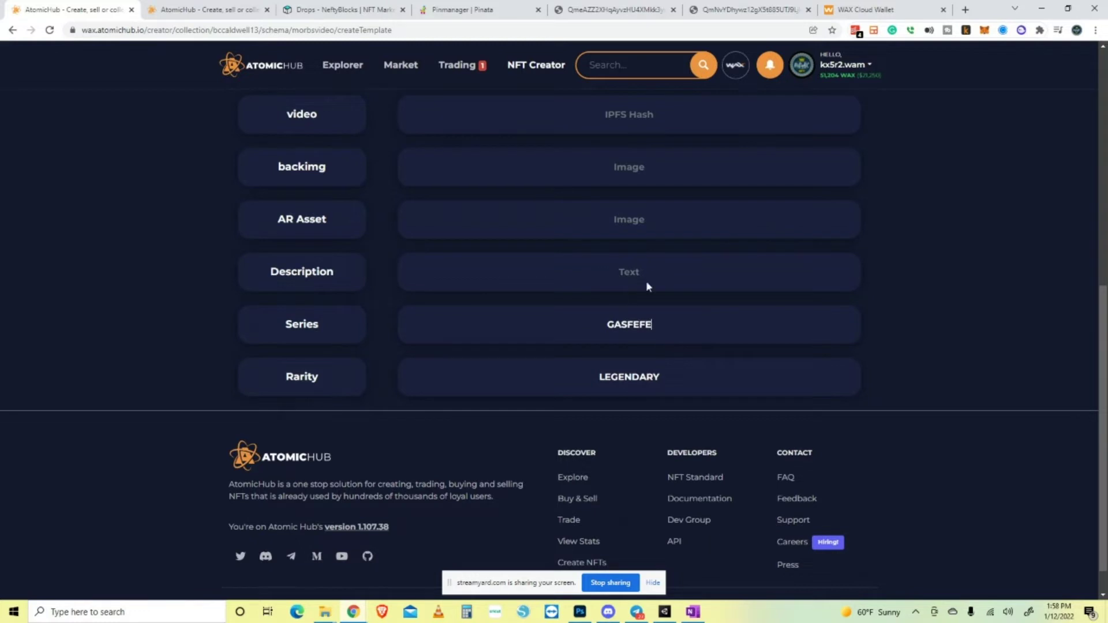
Fill the Description with the prepared text beginning "Resident troublemaker GASFEFE is out to teach all artists", copied from the notes.
{"action": "key", "text": "alt+Tab"}
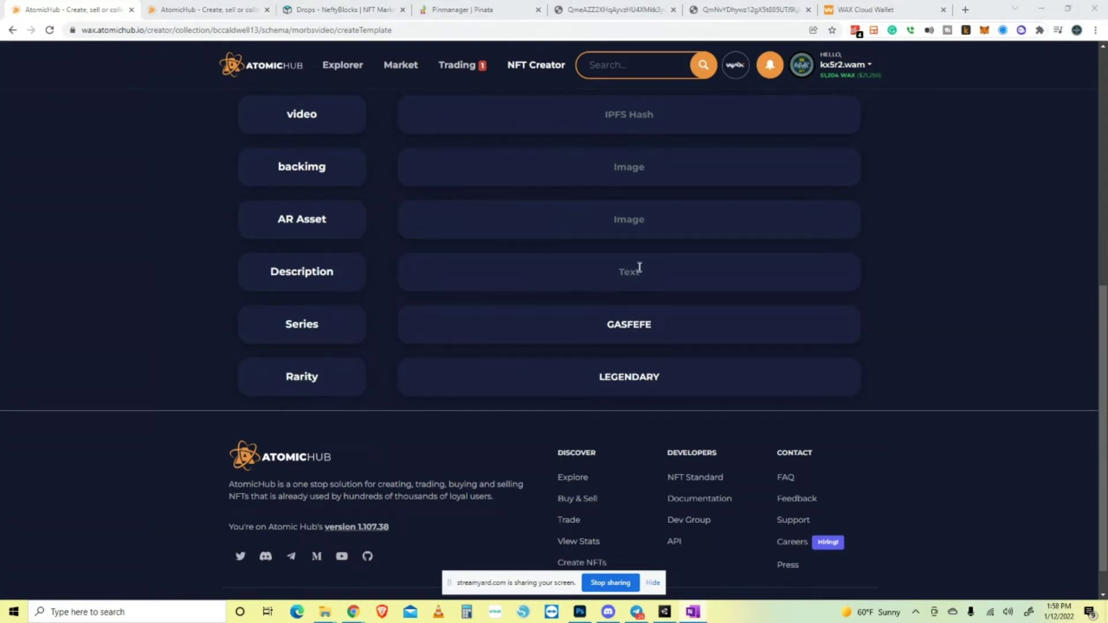
{"action": "left_click", "coordinate": [687, 268]}
{"action": "key", "text": "ctrl+v"}
{"action": "scroll", "coordinate": [517, 275], "scroll_direction": "up", "scroll_amount": 1}
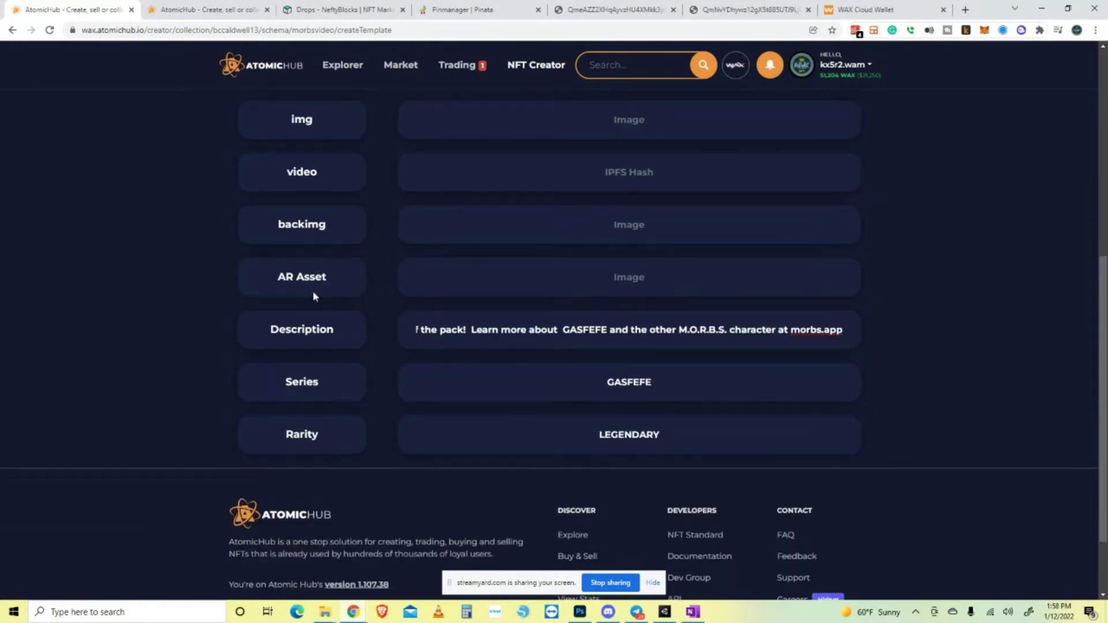
{"action": "scroll", "coordinate": [431, 352], "scroll_direction": "up", "scroll_amount": 2}
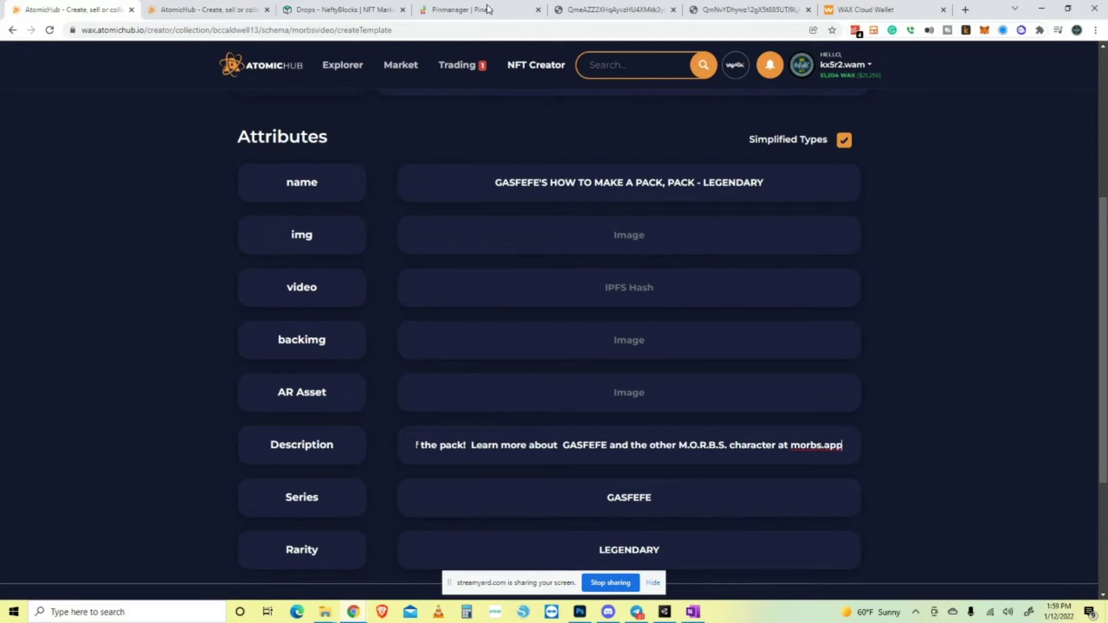
Preview GASFEFE - Legendary.mp4 in Pinata, copy its CID and paste it into the AtomicHub template's video attribute.
{"action": "left_click", "coordinate": [461, 10]}
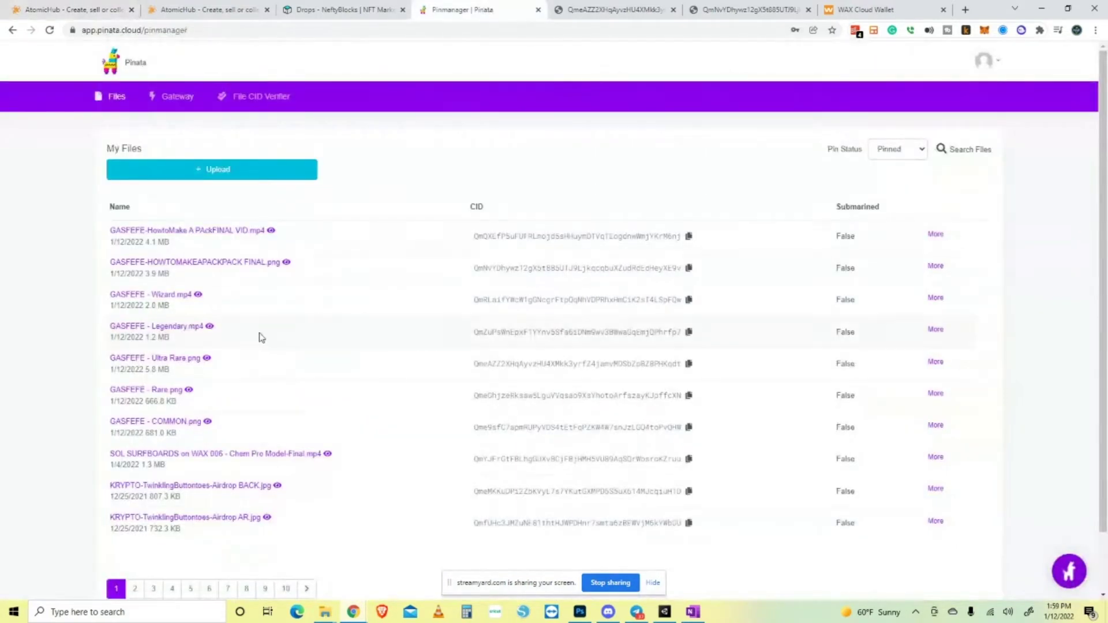
{"action": "left_click", "coordinate": [692, 333]}
{"action": "left_click", "coordinate": [161, 325]}
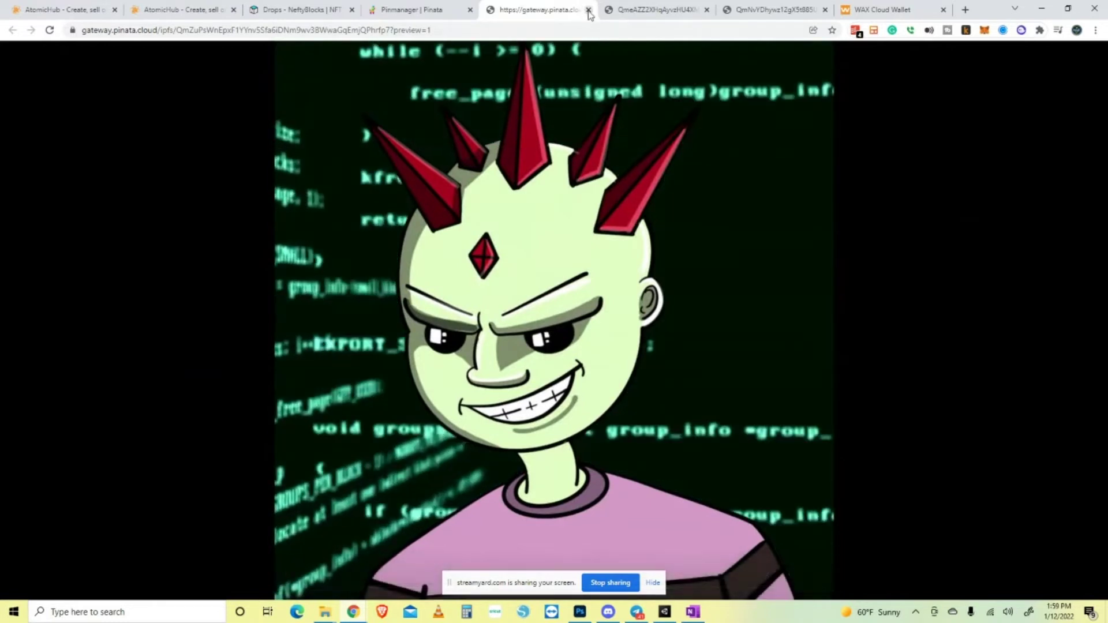
{"action": "left_click", "coordinate": [588, 11]}
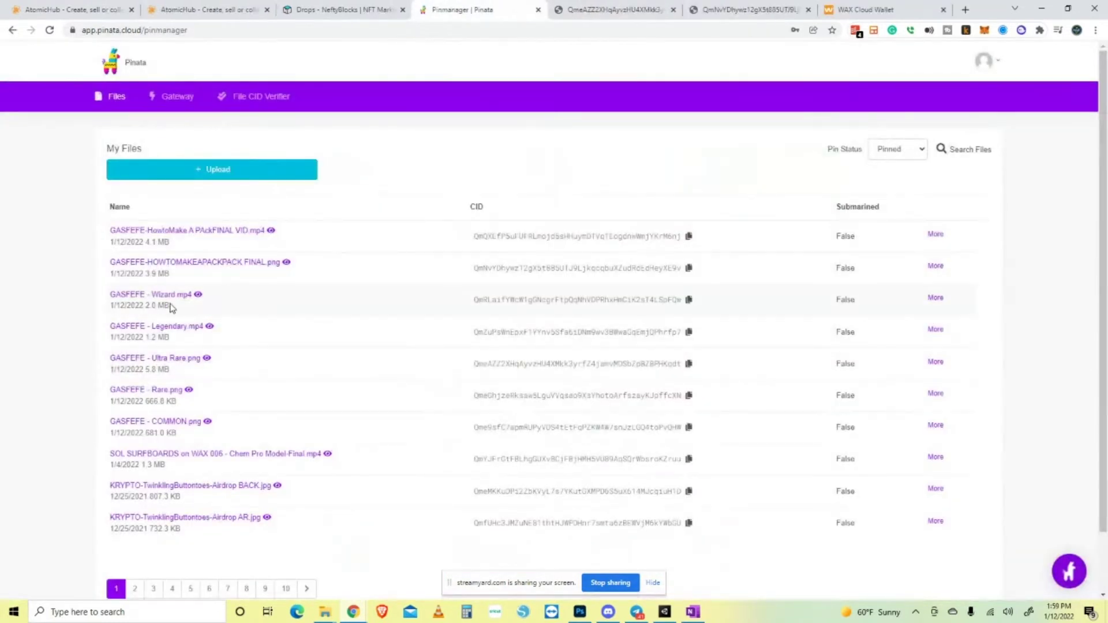
{"action": "left_click", "coordinate": [689, 331]}
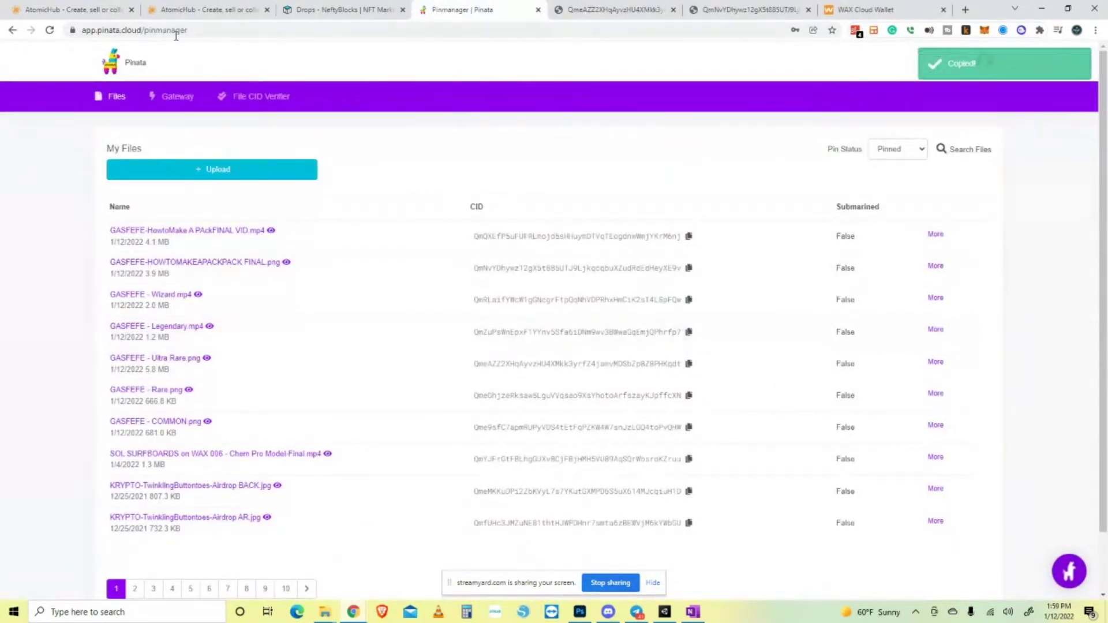
{"action": "left_click", "coordinate": [76, 10]}
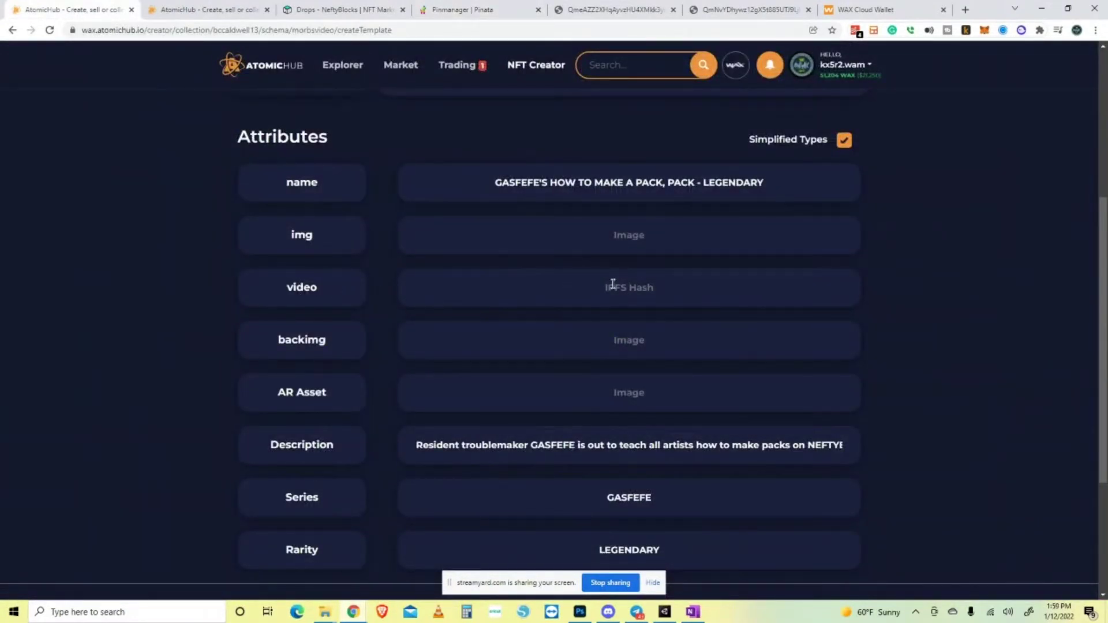
{"action": "key", "text": "ctrl+v"}
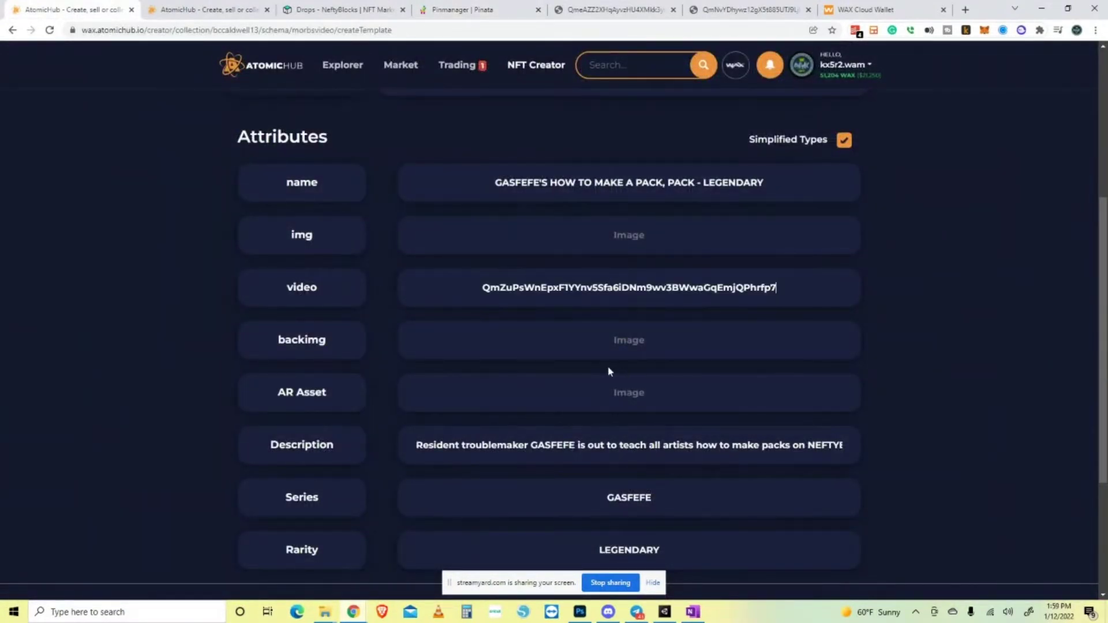
Check the legendary template's attributes, create it with infinite max supply, approve the wallet transaction and return to the morbsvideo schema.
{"action": "scroll", "coordinate": [611, 369], "scroll_direction": "up", "scroll_amount": 4}
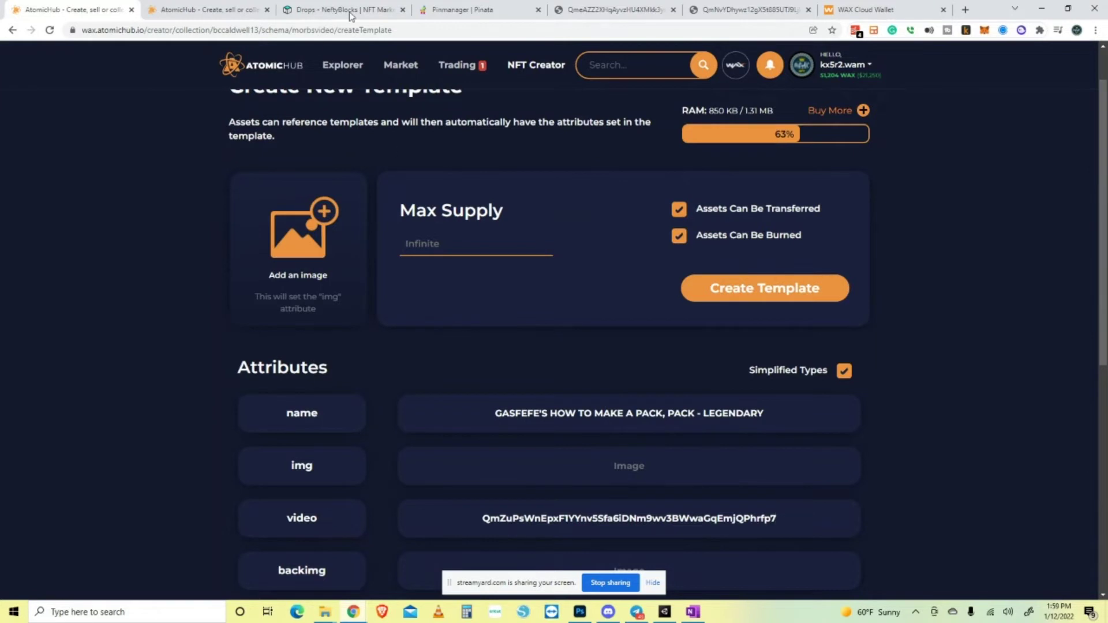
{"action": "left_click", "coordinate": [463, 12]}
{"action": "left_click", "coordinate": [98, 11]}
{"action": "scroll", "coordinate": [594, 317], "scroll_direction": "down", "scroll_amount": 3}
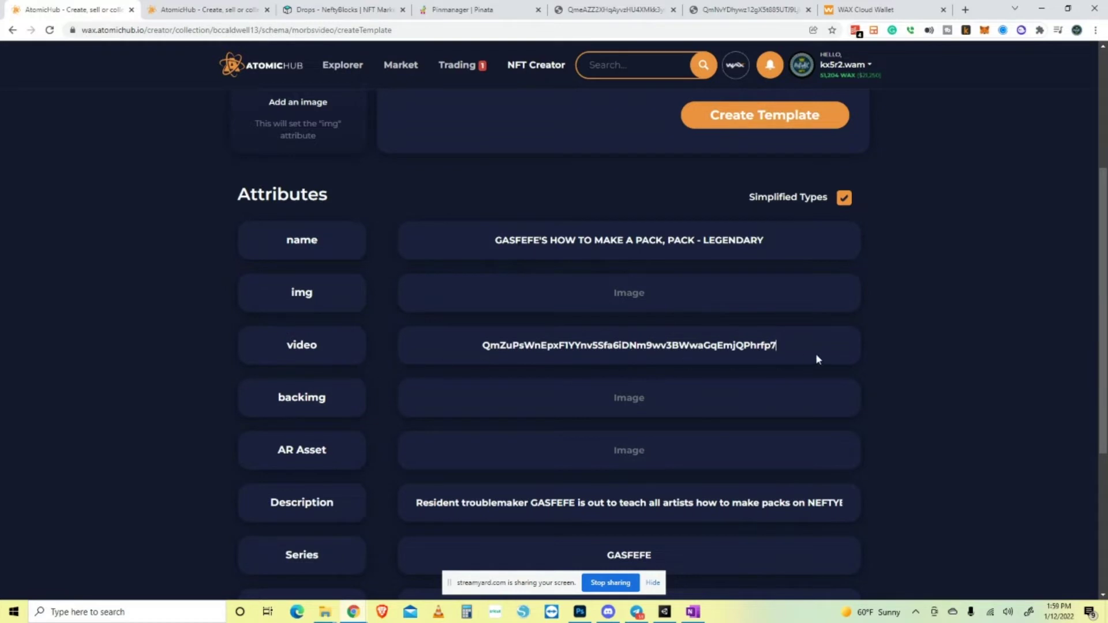
{"action": "scroll", "coordinate": [538, 443], "scroll_direction": "down", "scroll_amount": 4}
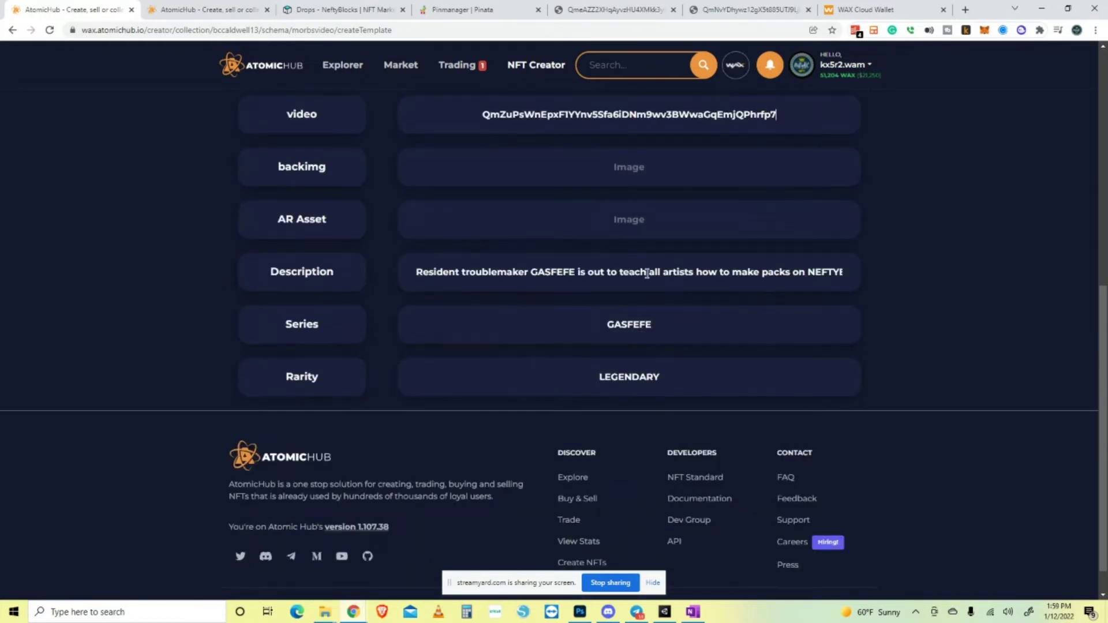
{"action": "scroll", "coordinate": [674, 407], "scroll_direction": "up", "scroll_amount": 8}
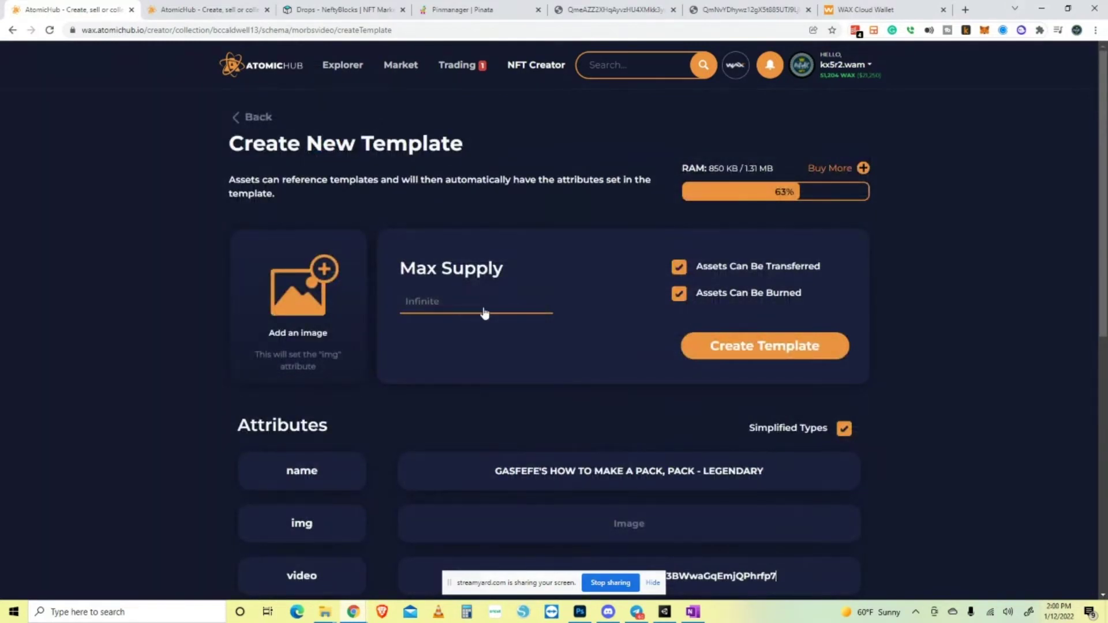
{"action": "left_click", "coordinate": [777, 349]}
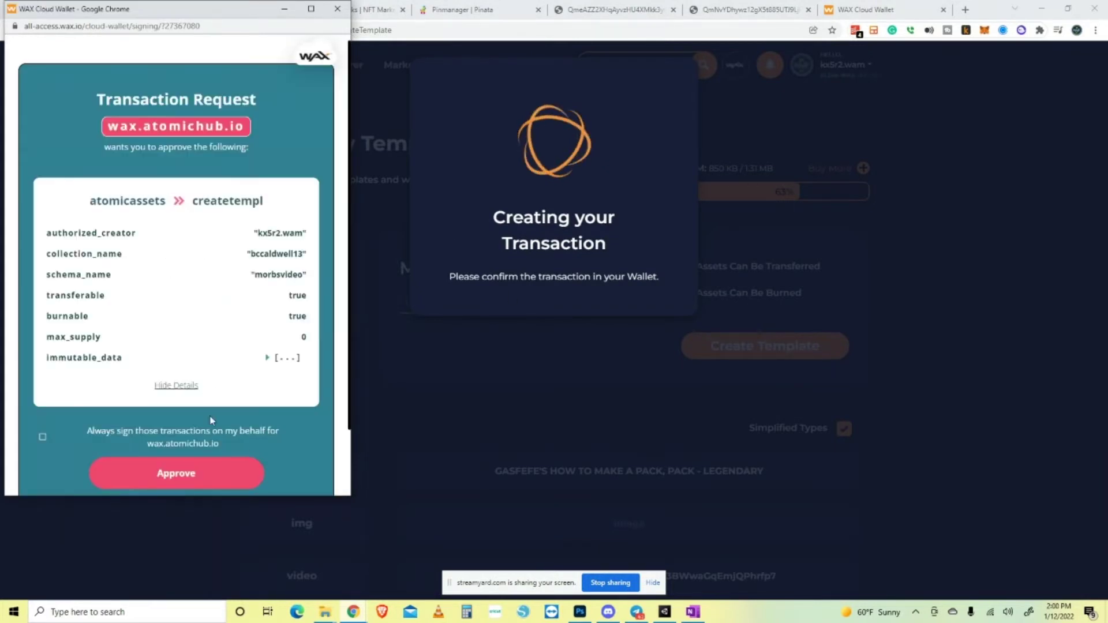
{"action": "left_click", "coordinate": [205, 479]}
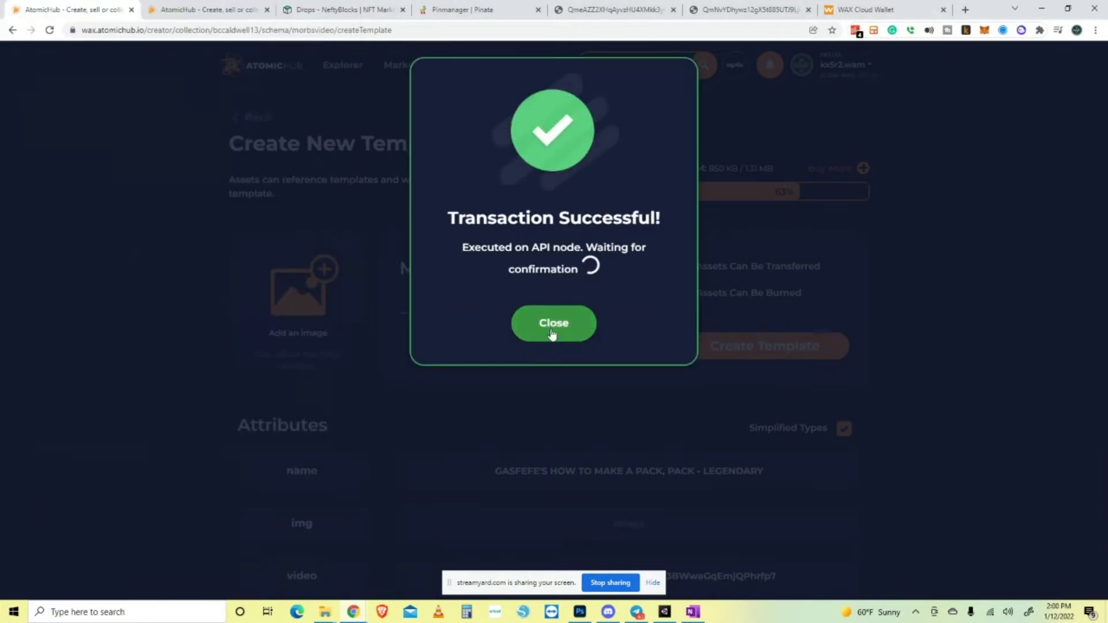
{"action": "left_click", "coordinate": [551, 330]}
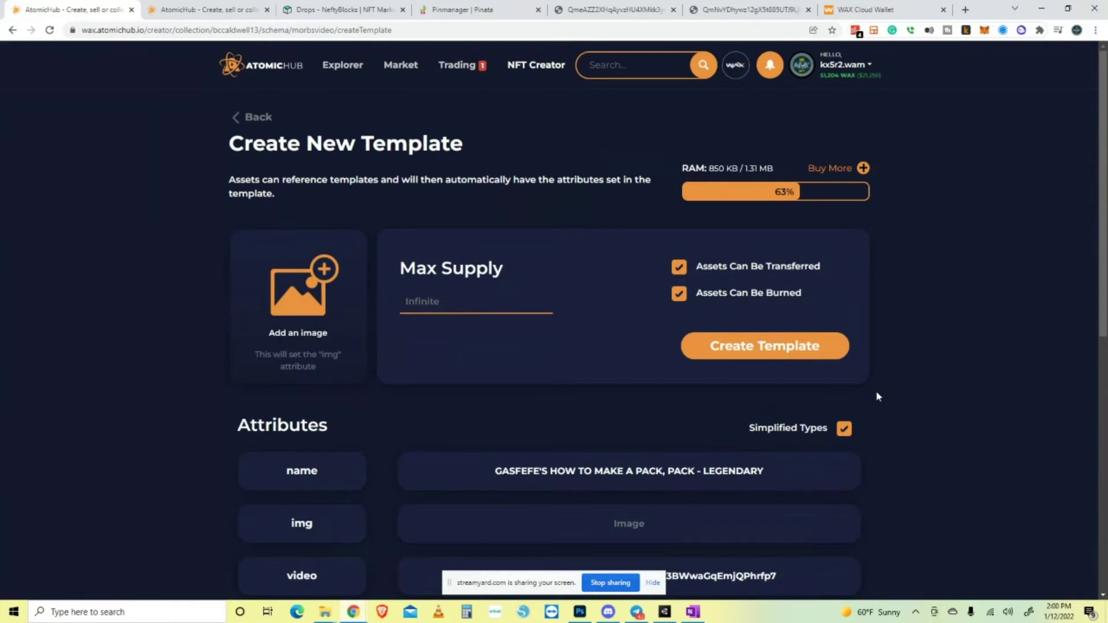
{"action": "left_click", "coordinate": [256, 120]}
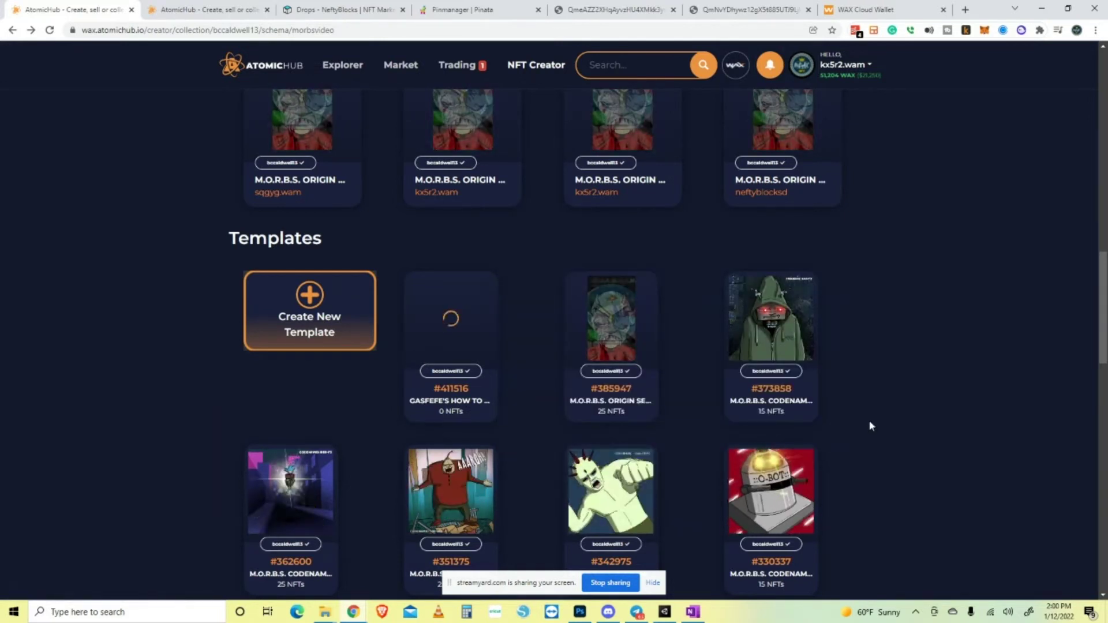
Check the prepared ultra rare template's attributes, create it with infinite max supply and approve the wallet transaction.
{"action": "left_click", "coordinate": [188, 12]}
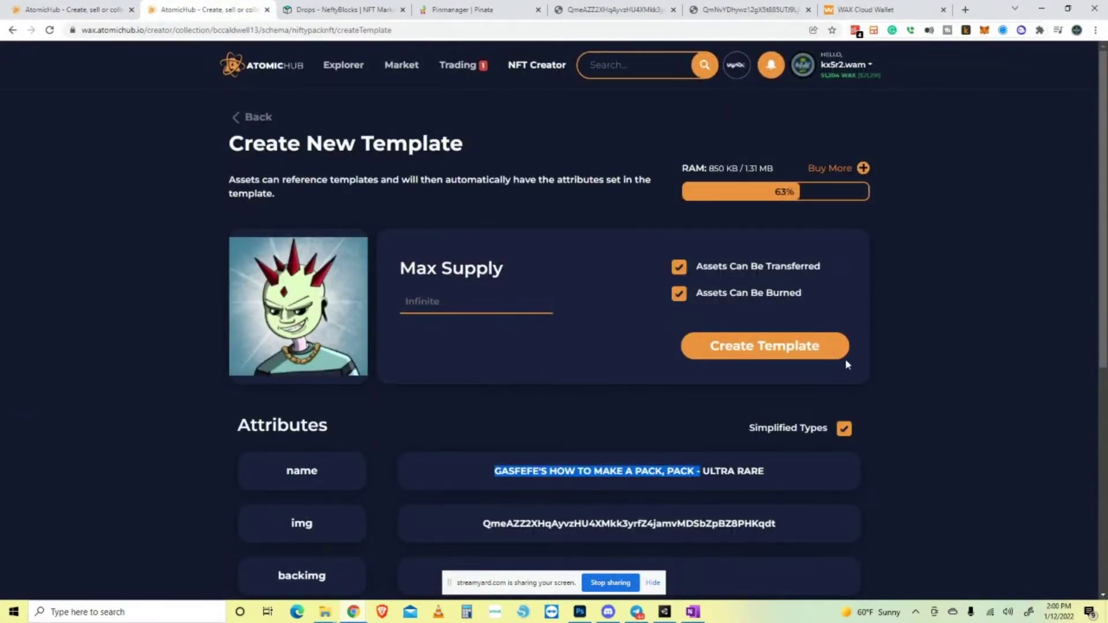
{"action": "left_click", "coordinate": [688, 448]}
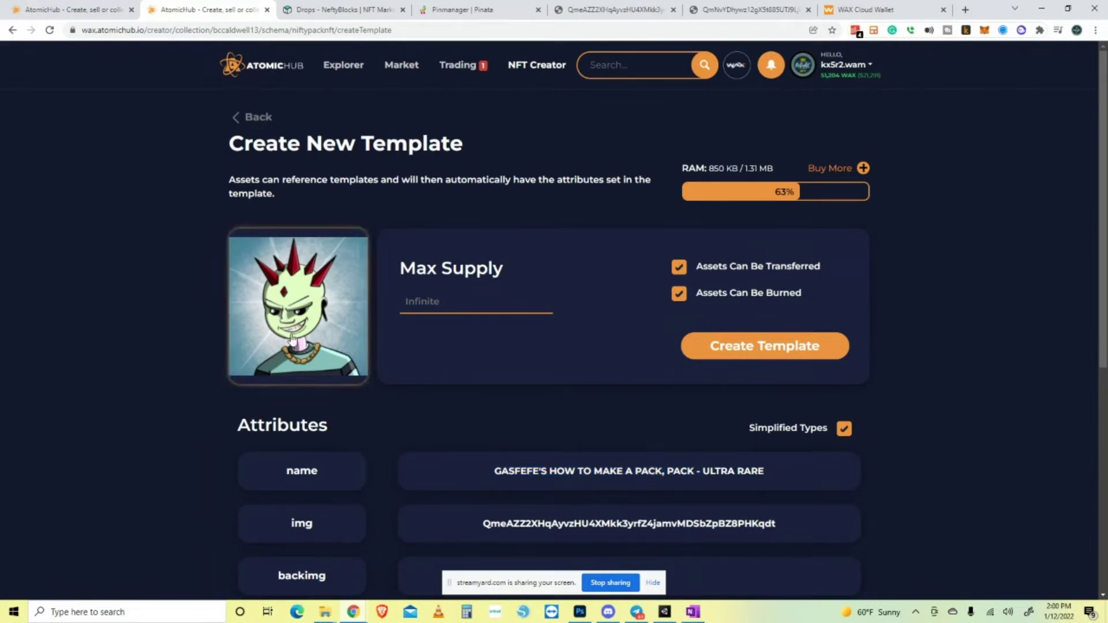
{"action": "scroll", "coordinate": [525, 441], "scroll_direction": "down", "scroll_amount": 3}
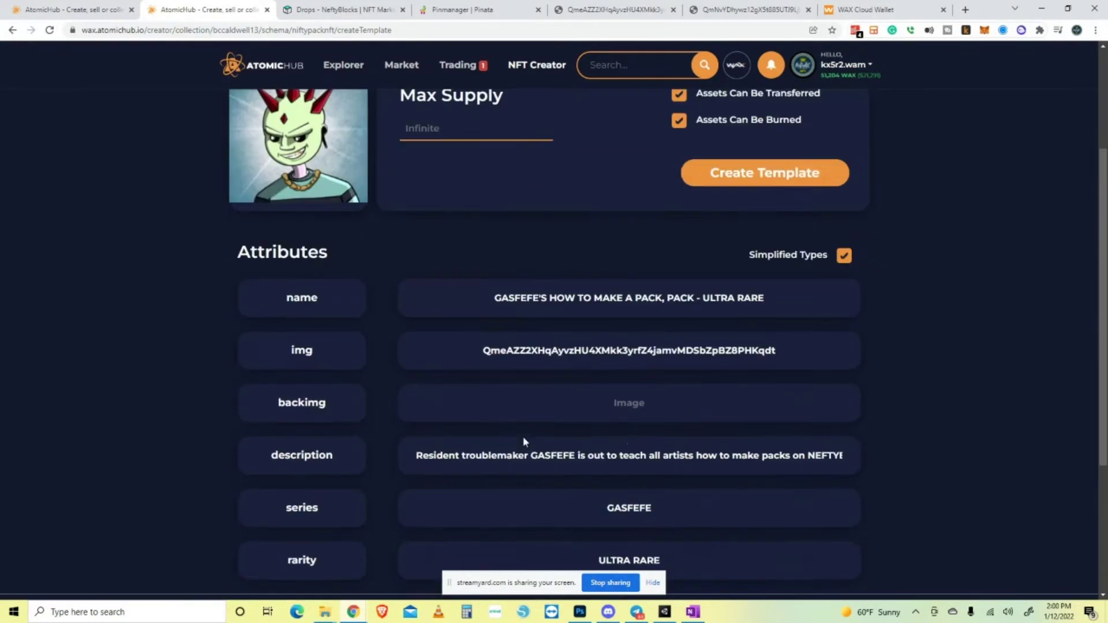
{"action": "scroll", "coordinate": [612, 318], "scroll_direction": "down", "scroll_amount": 2}
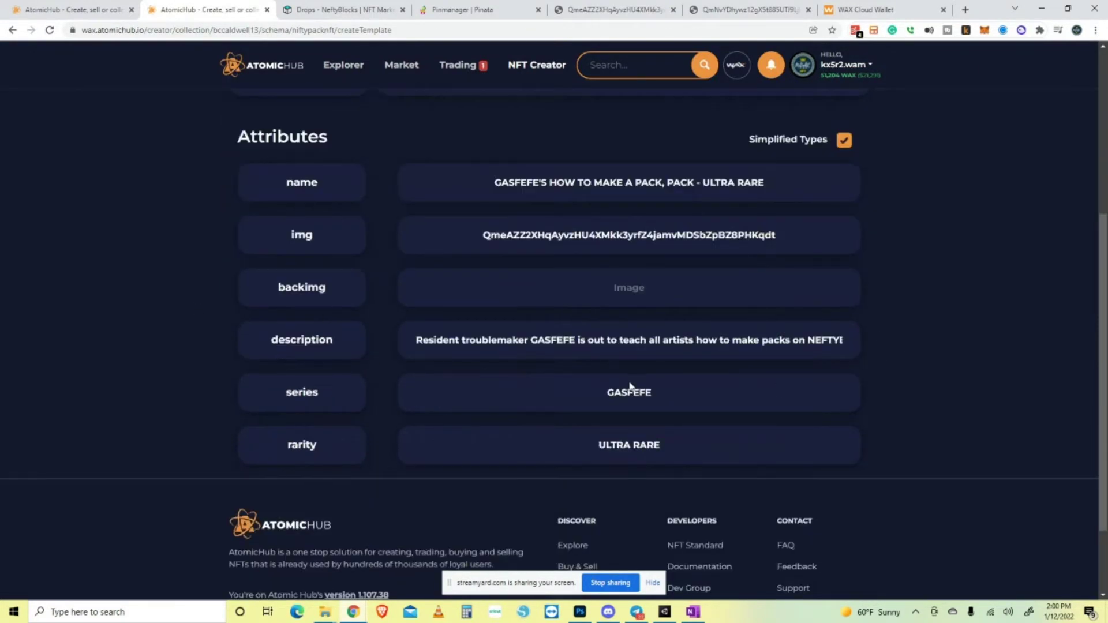
{"action": "scroll", "coordinate": [791, 327], "scroll_direction": "up", "scroll_amount": 3}
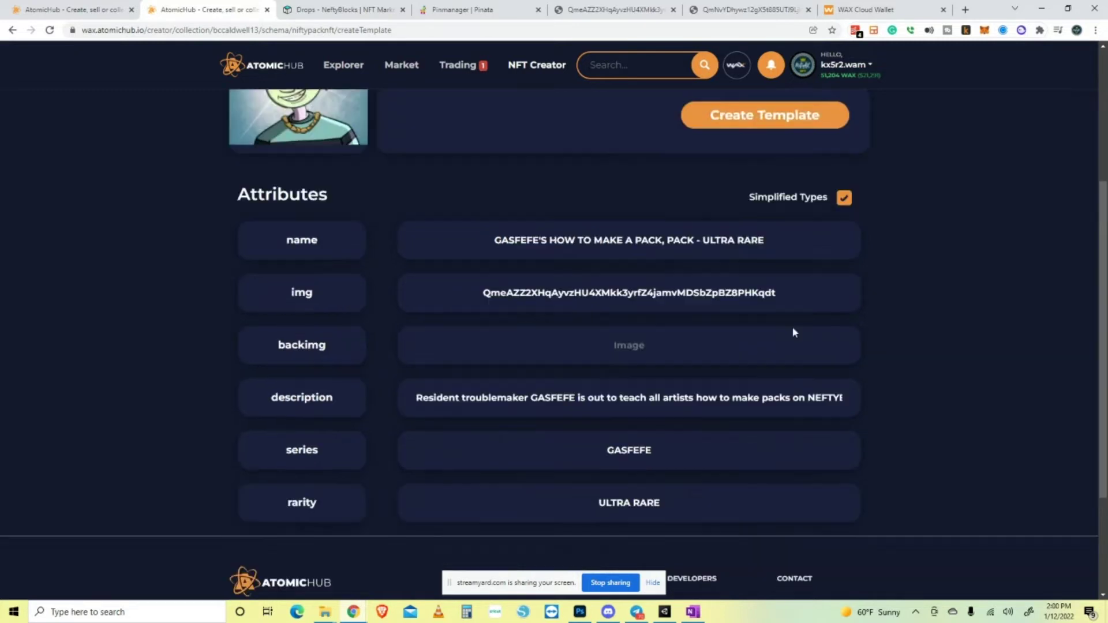
{"action": "left_click", "coordinate": [771, 233]}
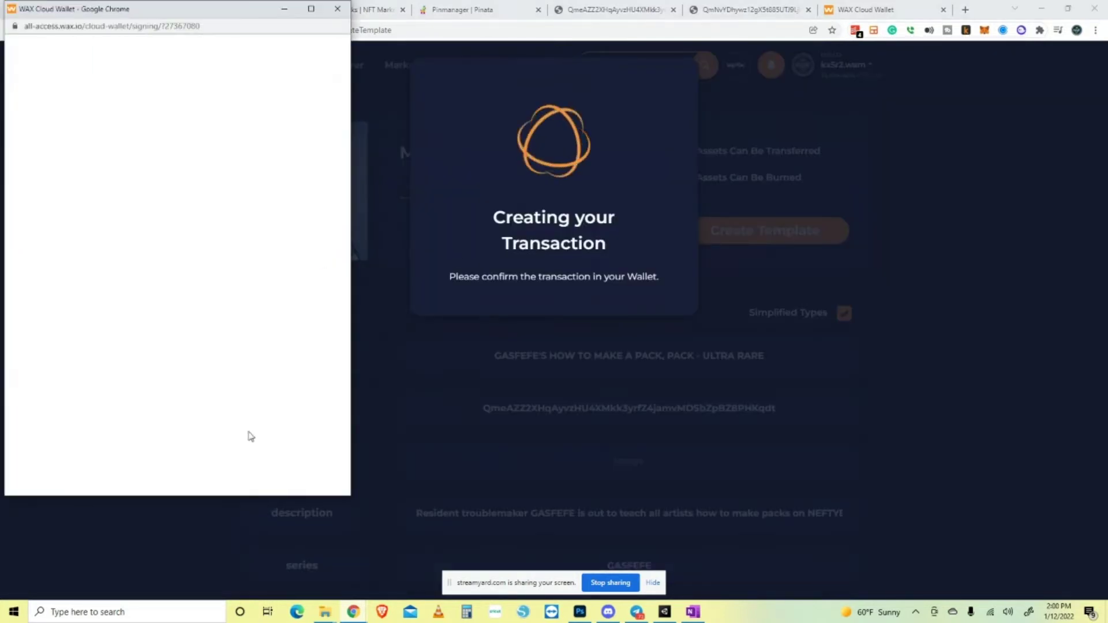
{"action": "left_click", "coordinate": [177, 474]}
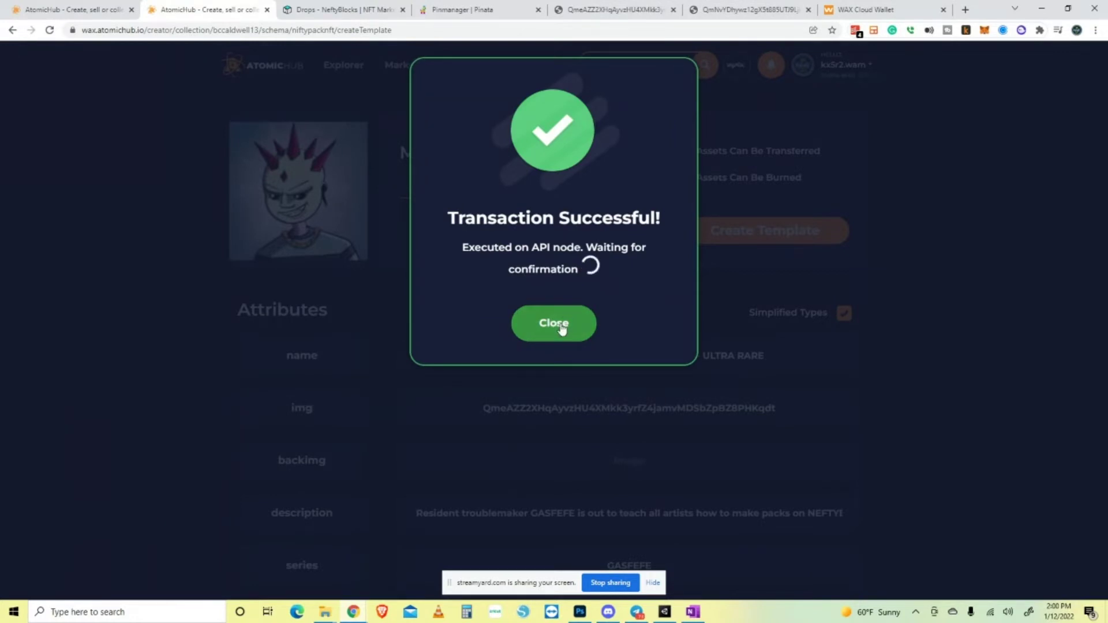
{"action": "left_click", "coordinate": [554, 306]}
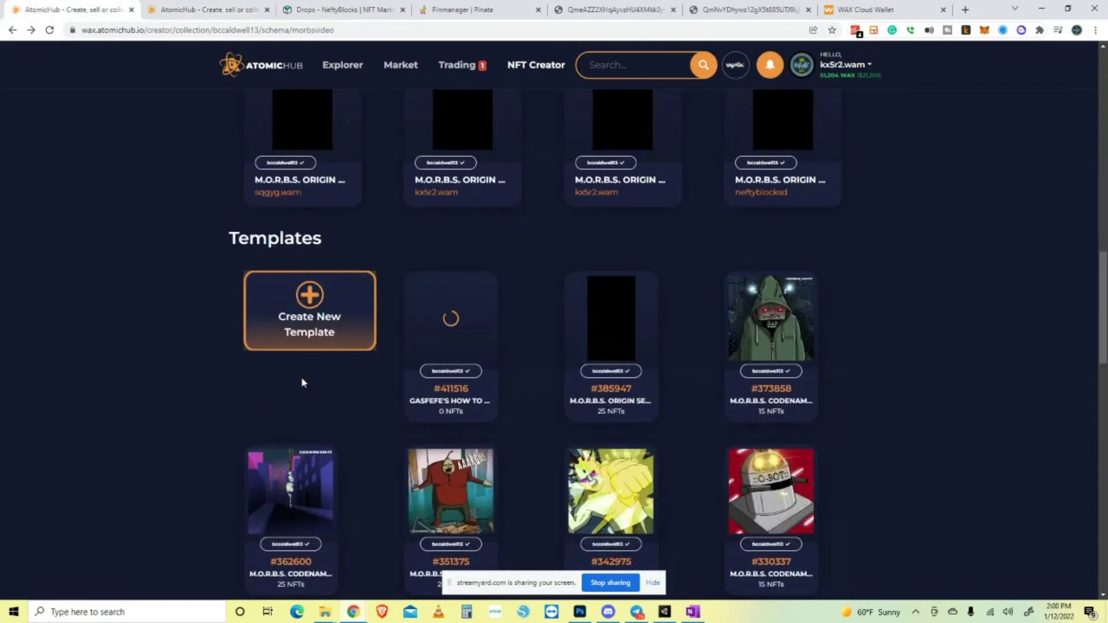
Inspect the new legendary template's page and compare its media with the GASFEFE - Legendary.mp4 preview in Pinata.
{"action": "left_click", "coordinate": [483, 353]}
{"action": "scroll", "coordinate": [709, 413], "scroll_direction": "down", "scroll_amount": 4}
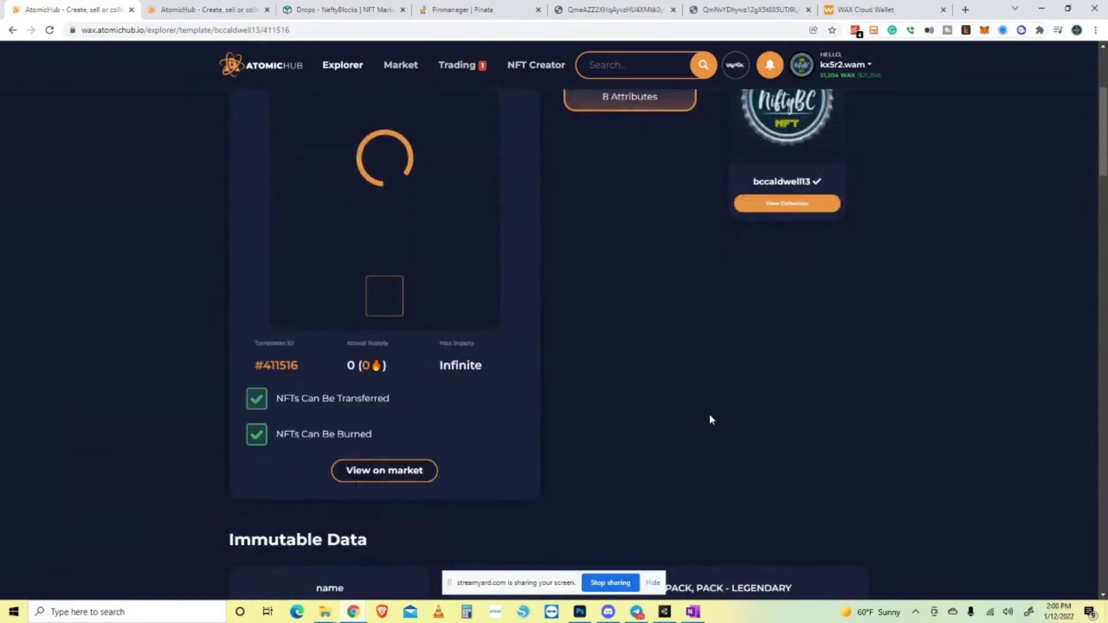
{"action": "scroll", "coordinate": [708, 414], "scroll_direction": "up", "scroll_amount": 2}
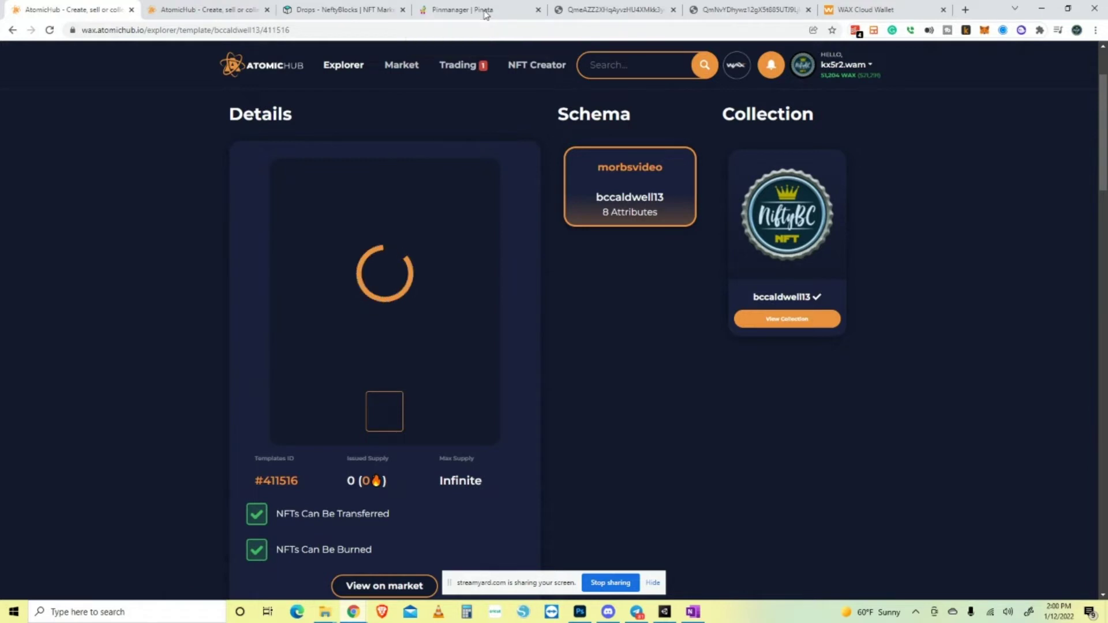
{"action": "left_click", "coordinate": [484, 12]}
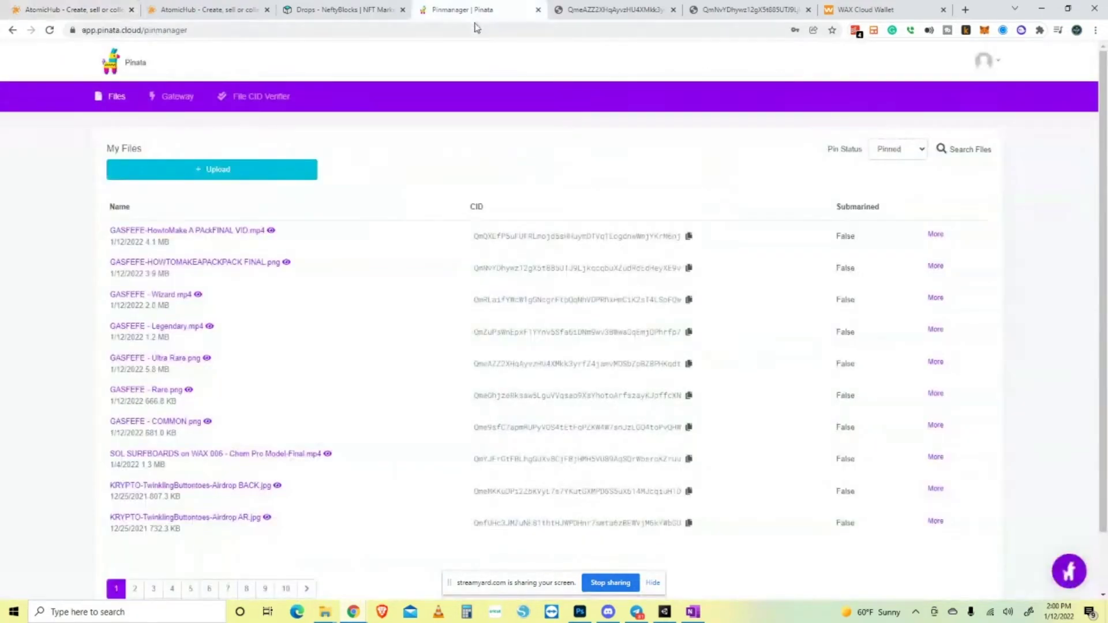
{"action": "left_click", "coordinate": [187, 333]}
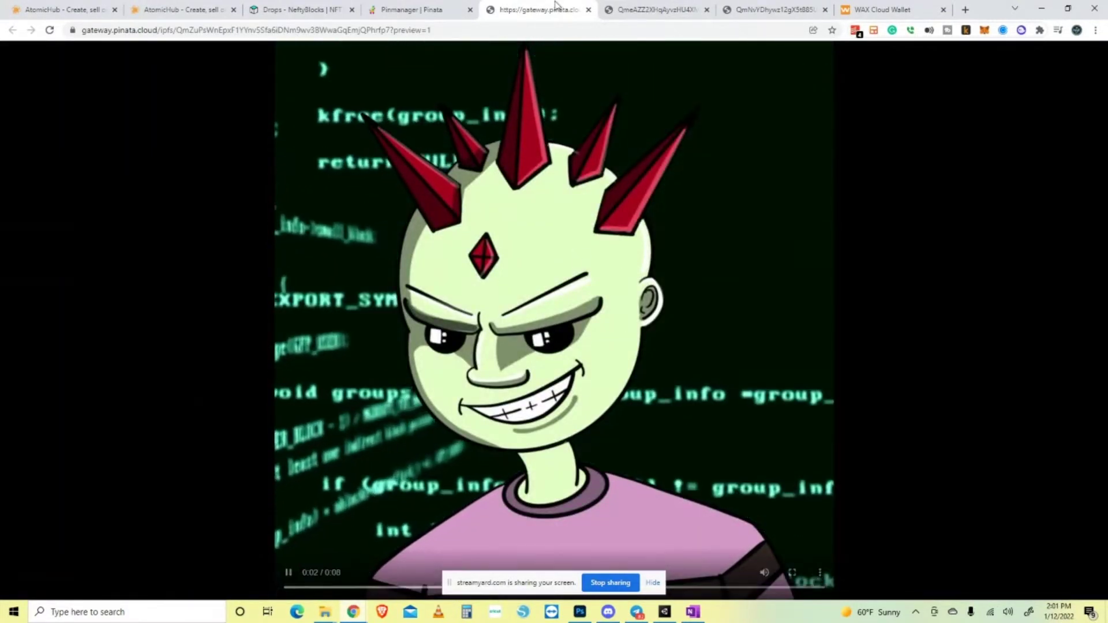
{"action": "left_click", "coordinate": [62, 10]}
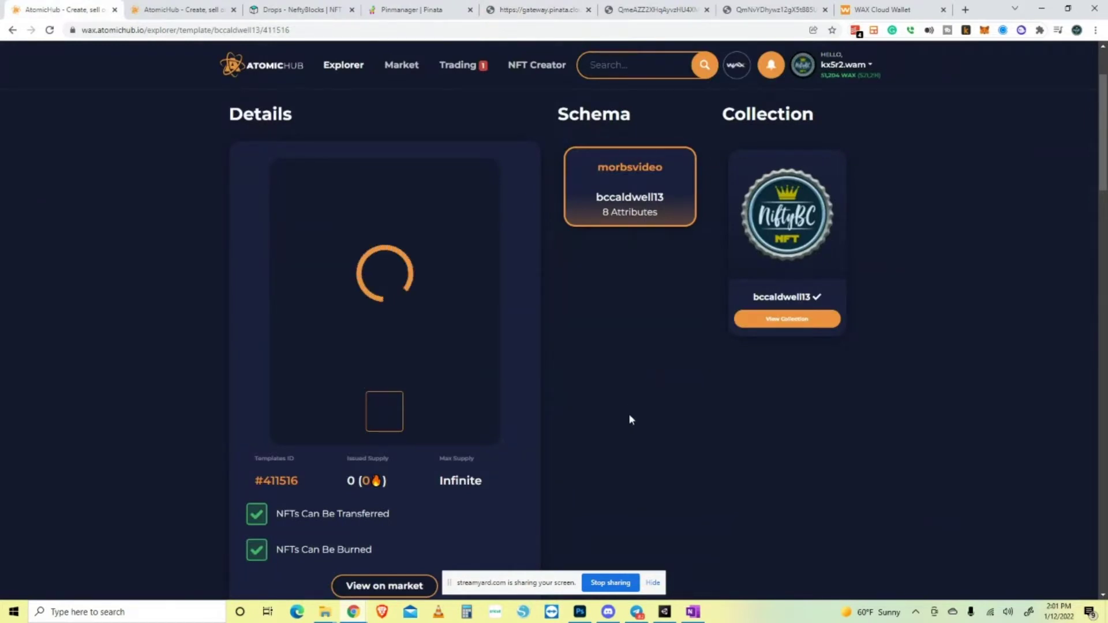
Return to the morbsvideo templates and reopen the GASFEFE legendary template to check its video and details.
{"action": "key", "text": "alt+Left"}
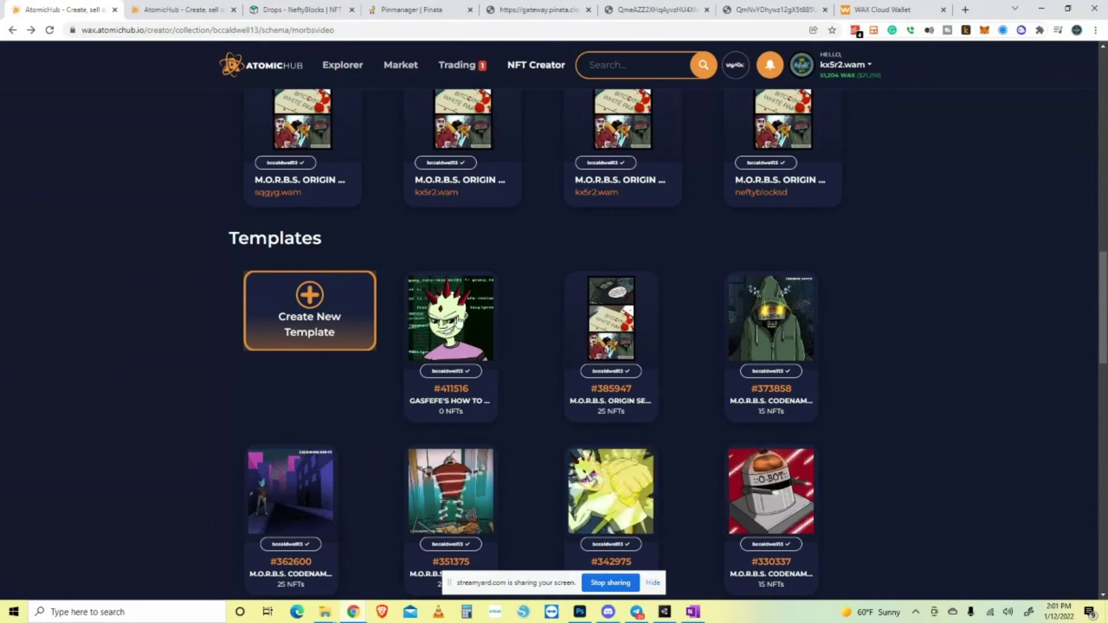
{"action": "left_click", "coordinate": [736, 499]}
{"action": "scroll", "coordinate": [650, 463], "scroll_direction": "down", "scroll_amount": 3}
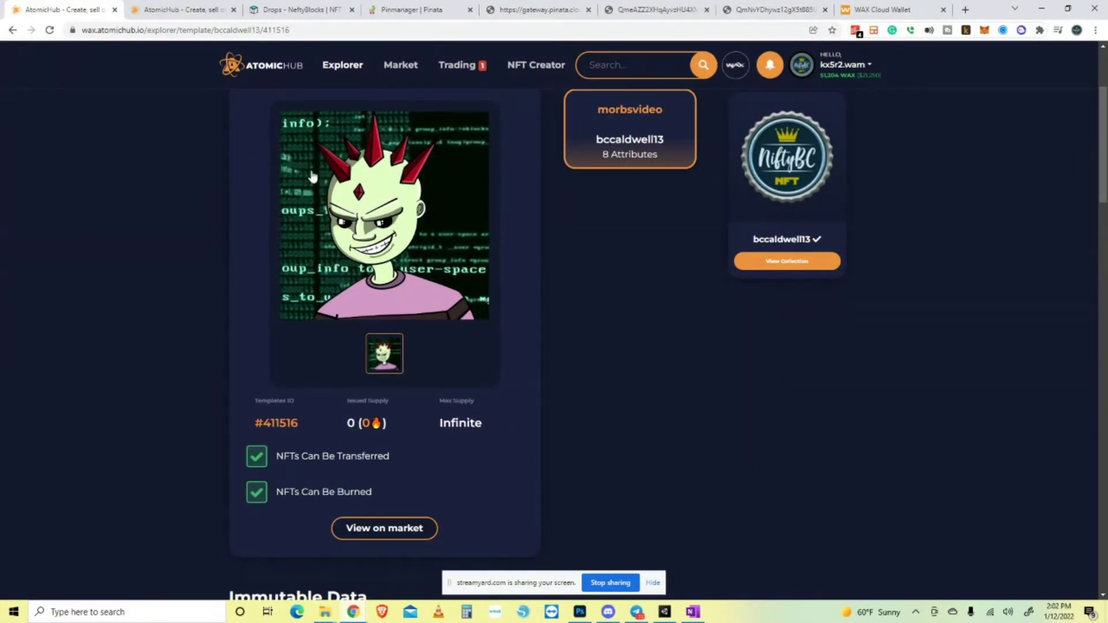
Examine the legendary template's video preview, supply details and immutable data on its page.
{"action": "scroll", "coordinate": [556, 395], "scroll_direction": "up", "scroll_amount": 1}
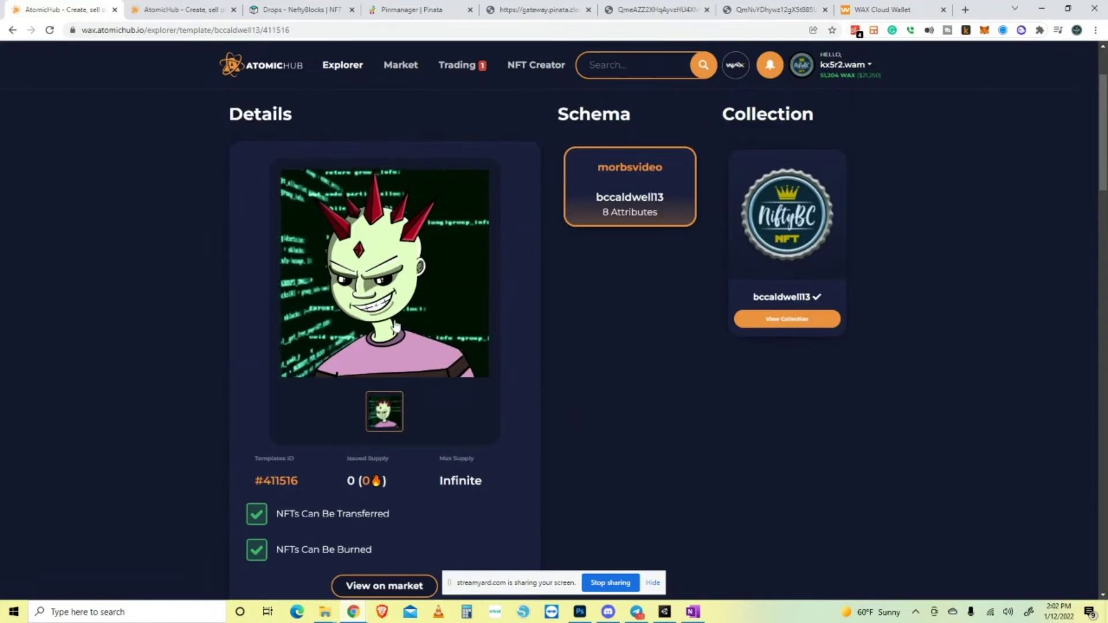
{"action": "scroll", "coordinate": [619, 362], "scroll_direction": "down", "scroll_amount": 7}
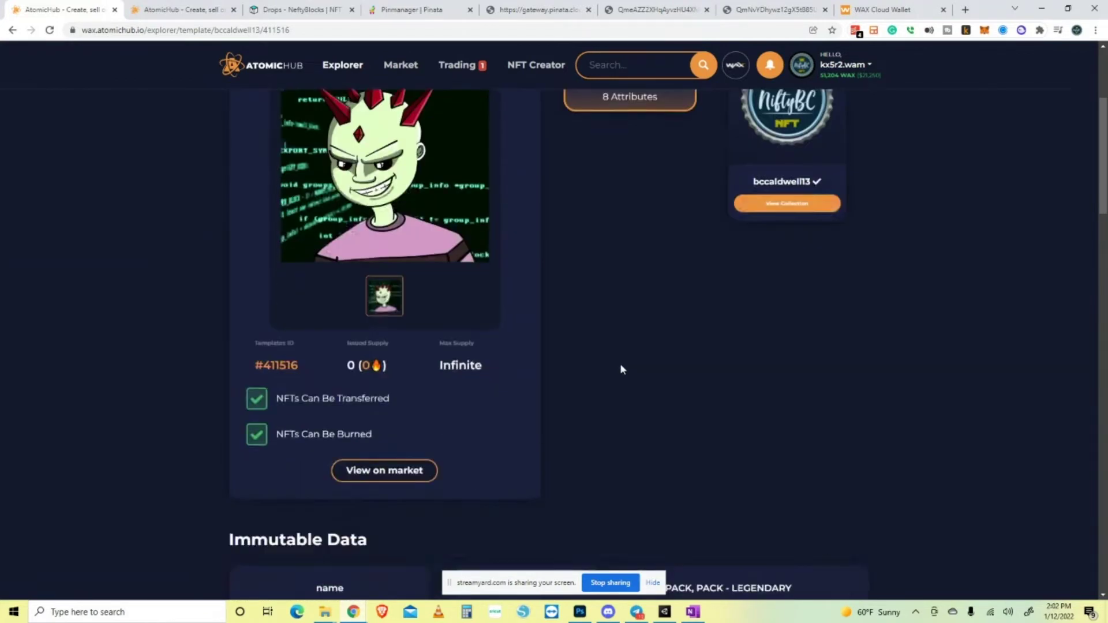
{"action": "scroll", "coordinate": [681, 458], "scroll_direction": "down", "scroll_amount": 5}
{"action": "scroll", "coordinate": [672, 447], "scroll_direction": "up", "scroll_amount": 14}
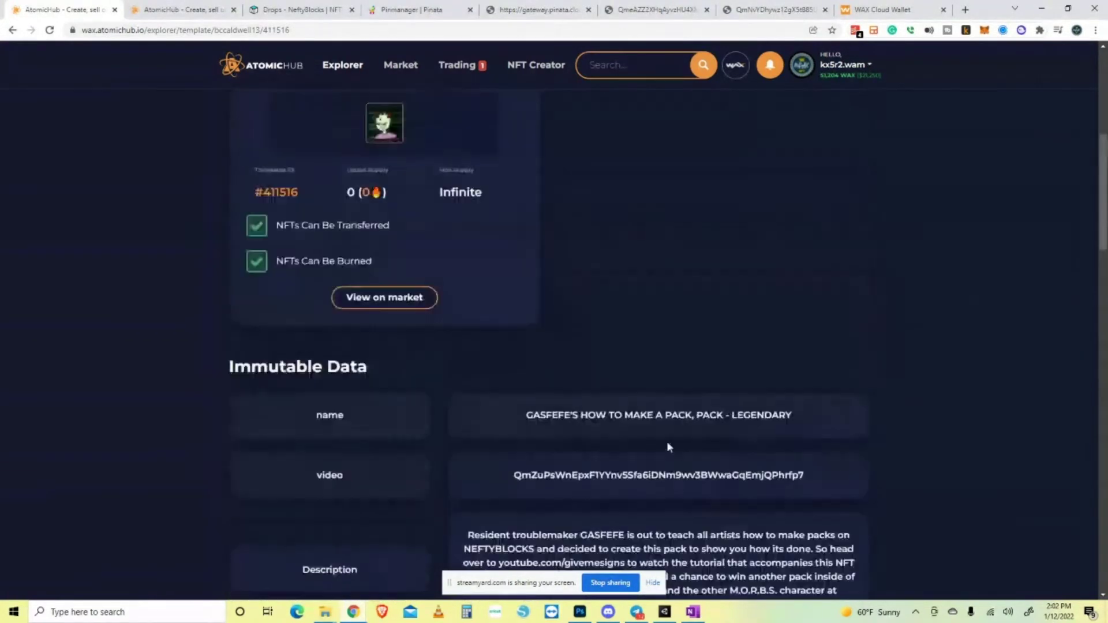
{"action": "scroll", "coordinate": [662, 428], "scroll_direction": "down", "scroll_amount": 3}
{"action": "scroll", "coordinate": [661, 432], "scroll_direction": "down", "scroll_amount": 5}
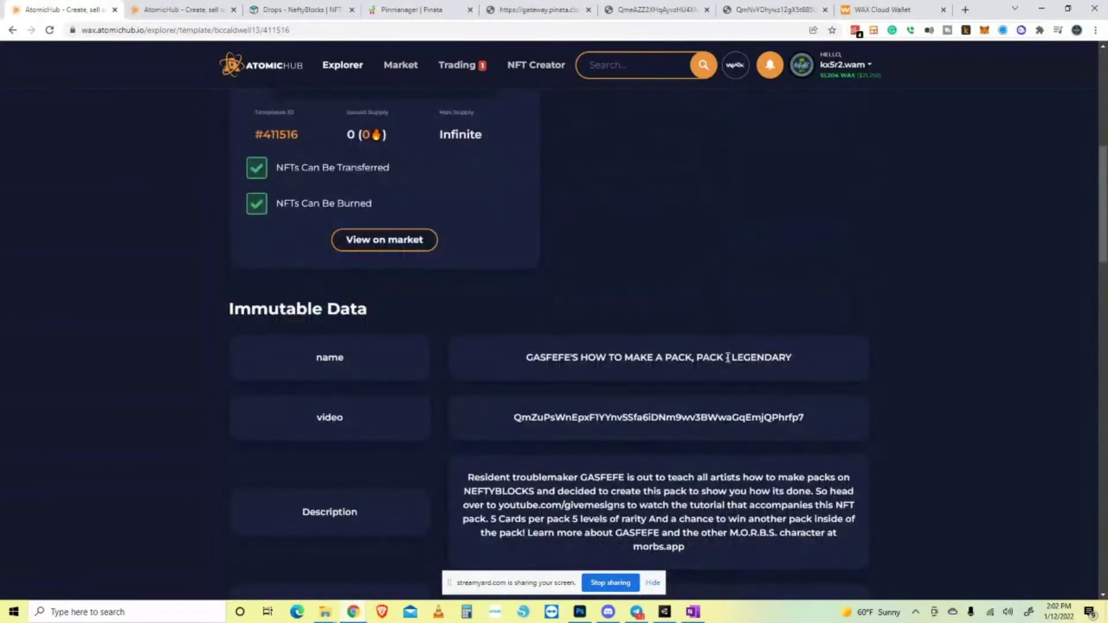
Copy "GASFEFE'S HOW TO MAKE A PACK, PACK -" from the legendary template's name and start a new template in the morbsvideo schema.
{"action": "left_click_drag", "start_coordinate": [731, 359], "coordinate": [629, 352]}
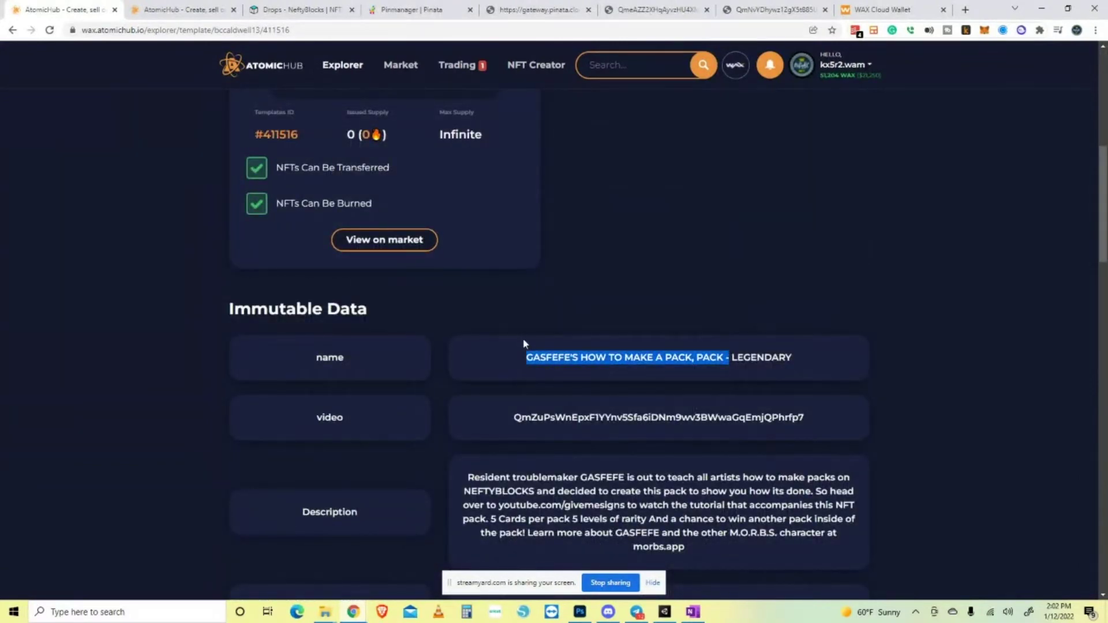
{"action": "scroll", "coordinate": [553, 366], "scroll_direction": "up", "scroll_amount": 8}
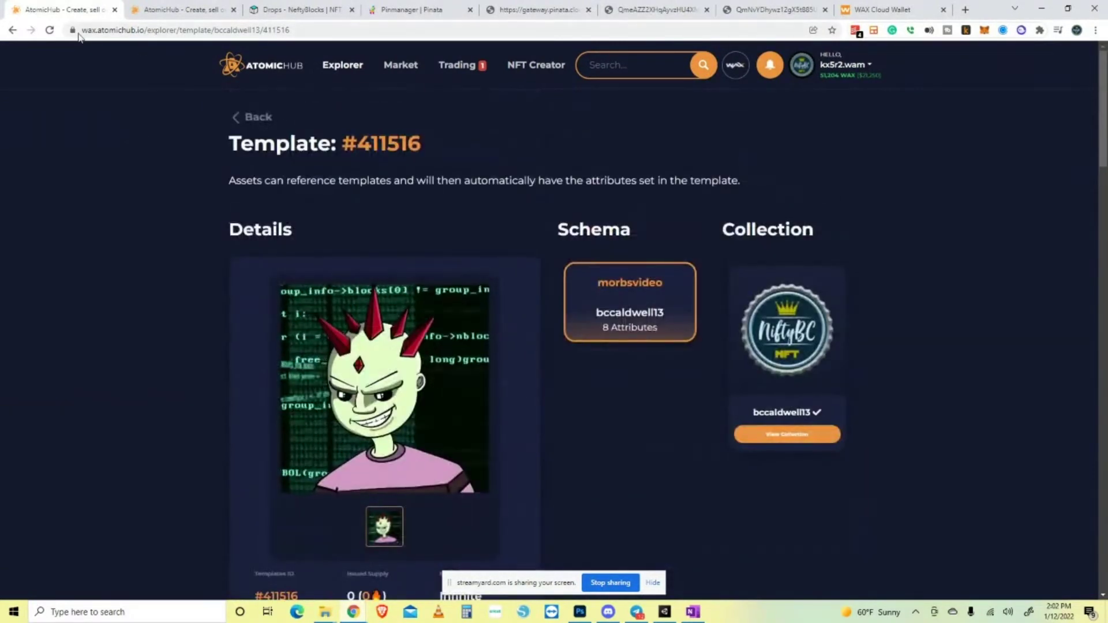
{"action": "left_click", "coordinate": [241, 117]}
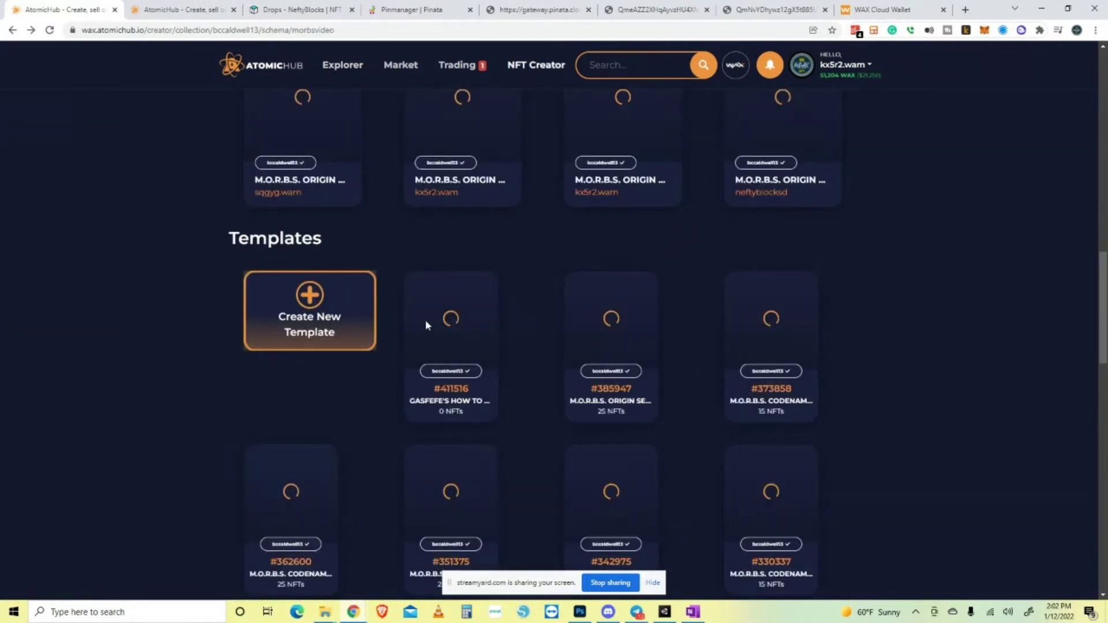
{"action": "left_click", "coordinate": [349, 328]}
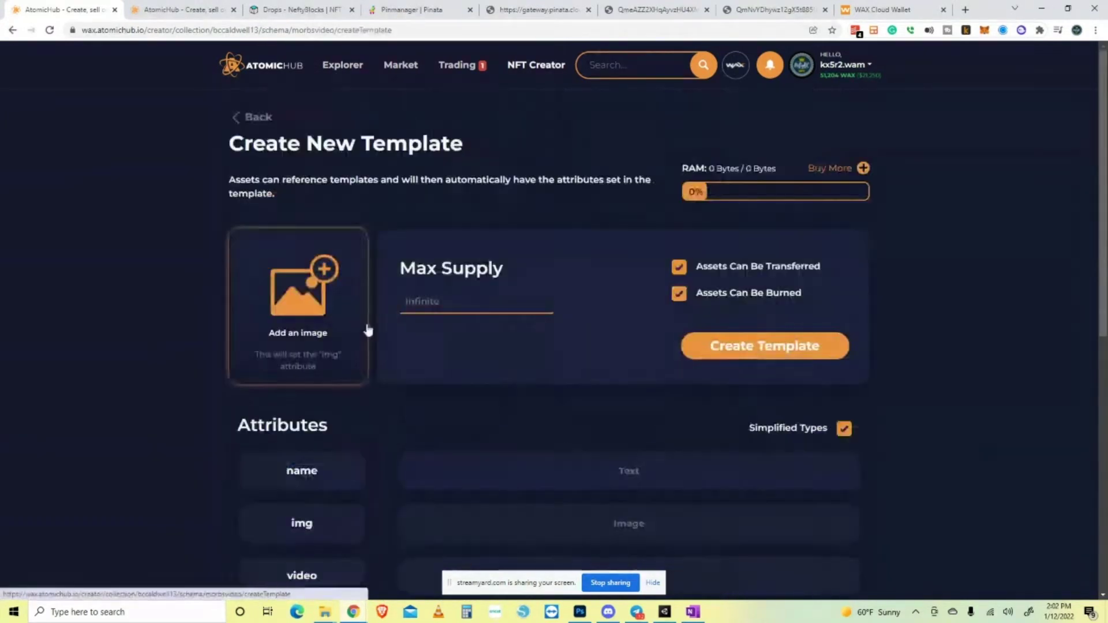
Set the new template's name attribute to "GASFEFE'S HOW TO MAKE A PACK, PACK - WIZARD".
{"action": "scroll", "coordinate": [499, 303], "scroll_direction": "down", "scroll_amount": 1}
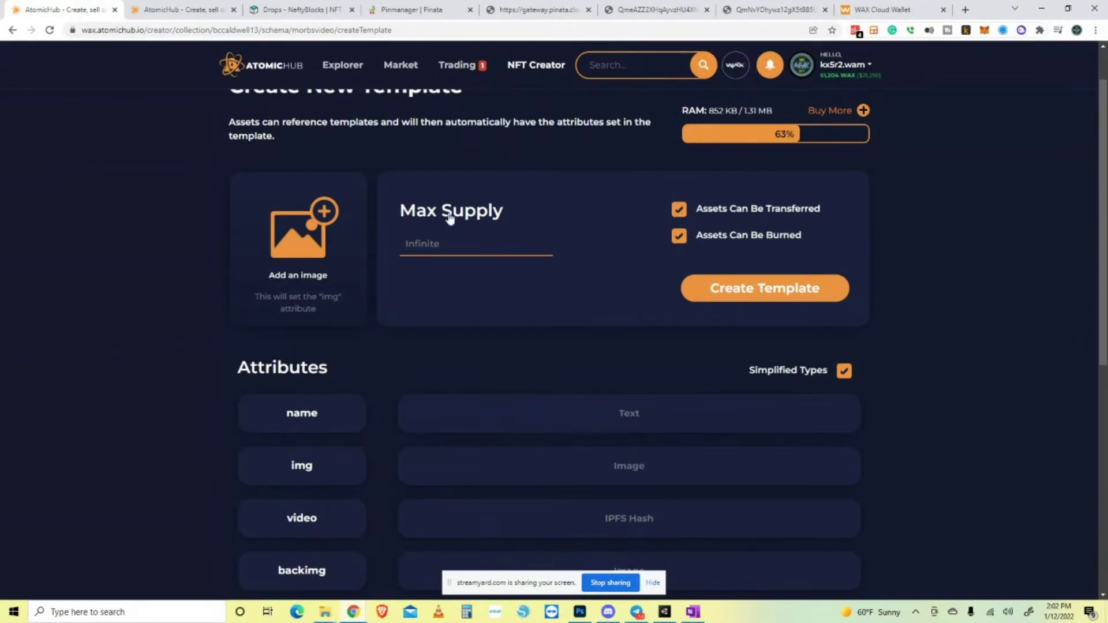
{"action": "scroll", "coordinate": [502, 289], "scroll_direction": "down", "scroll_amount": 2}
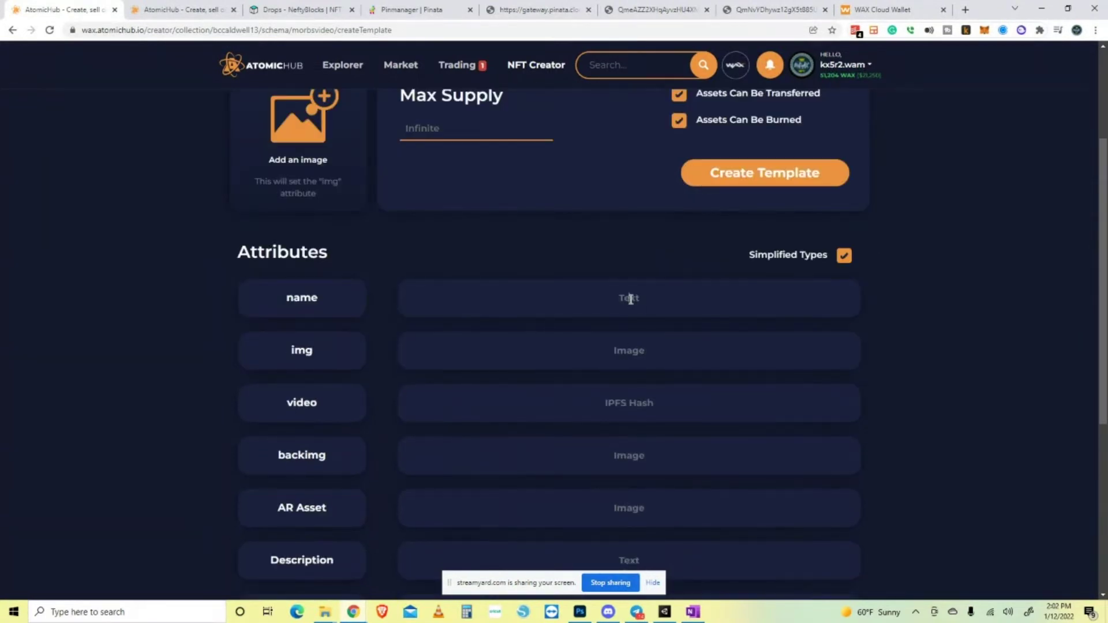
{"action": "left_click", "coordinate": [633, 300]}
{"action": "type", "text": "GASFEFE'S HOW TO MAKE A PACK, PACK -"}
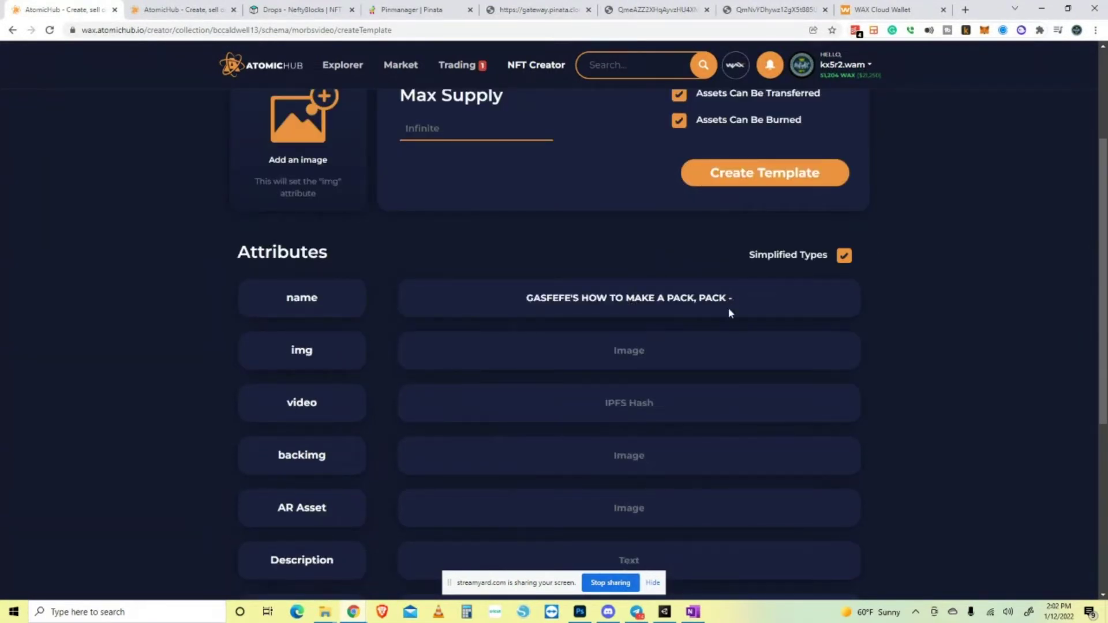
{"action": "type", "text": "W"}
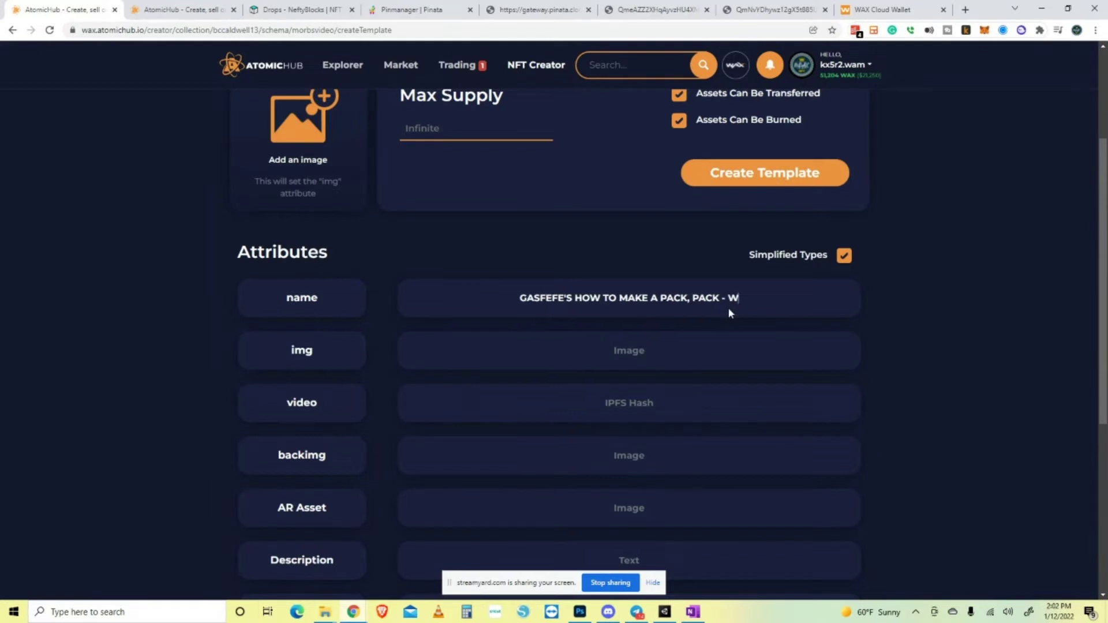
{"action": "type", "text": "IZARD"}
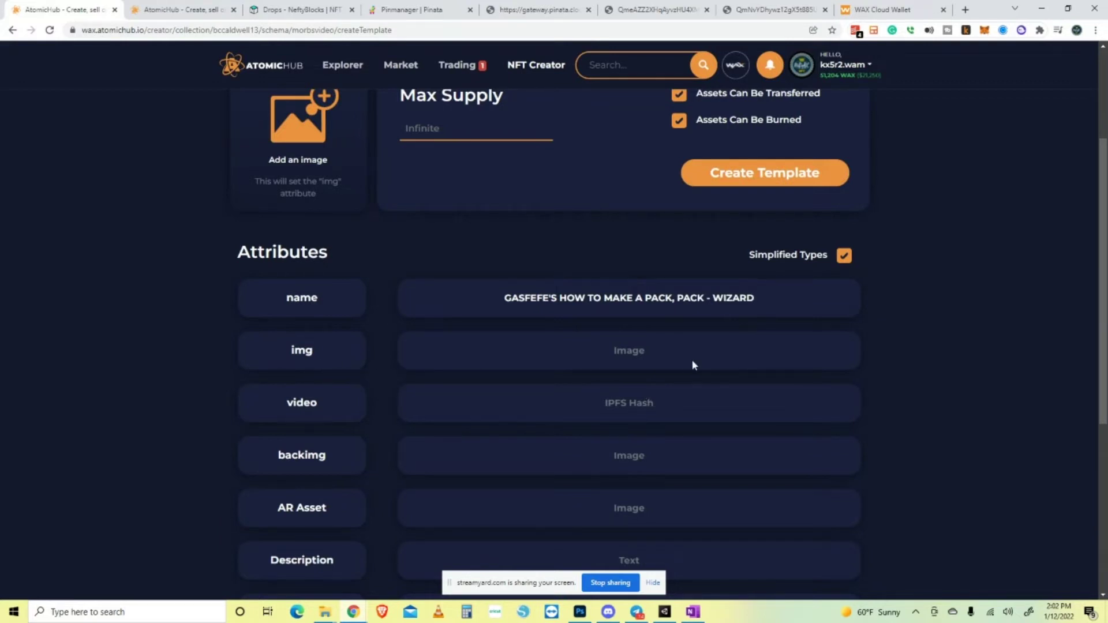
Copy the CID of GASFEFE - Wizard.mp4 from Pinata and paste it into the AtomicHub template's video attribute.
{"action": "left_click", "coordinate": [413, 12]}
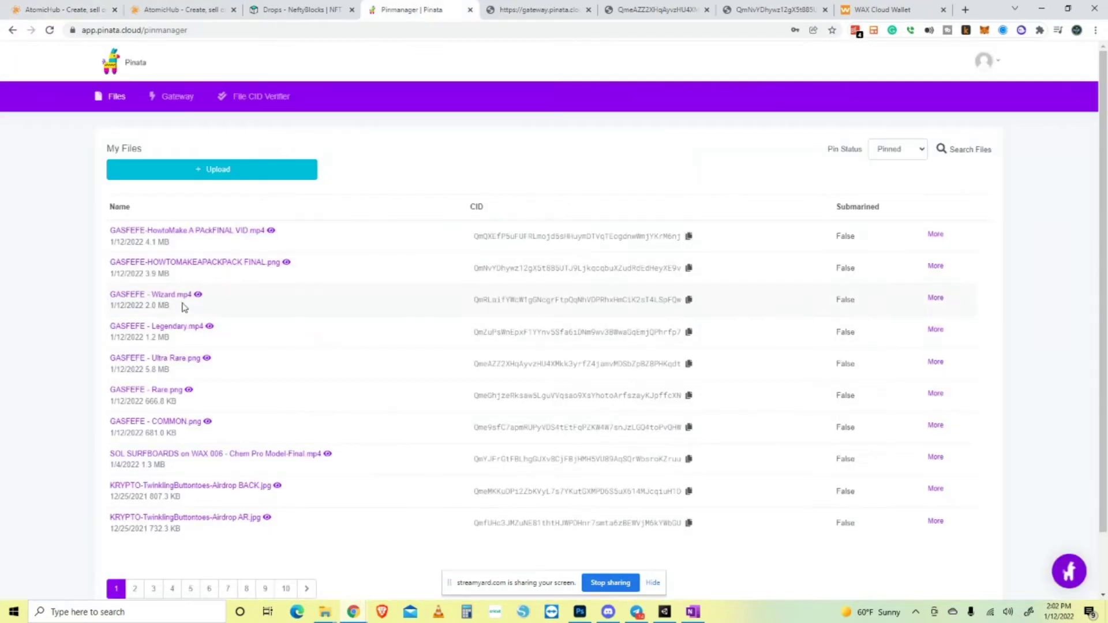
{"action": "left_click", "coordinate": [688, 300]}
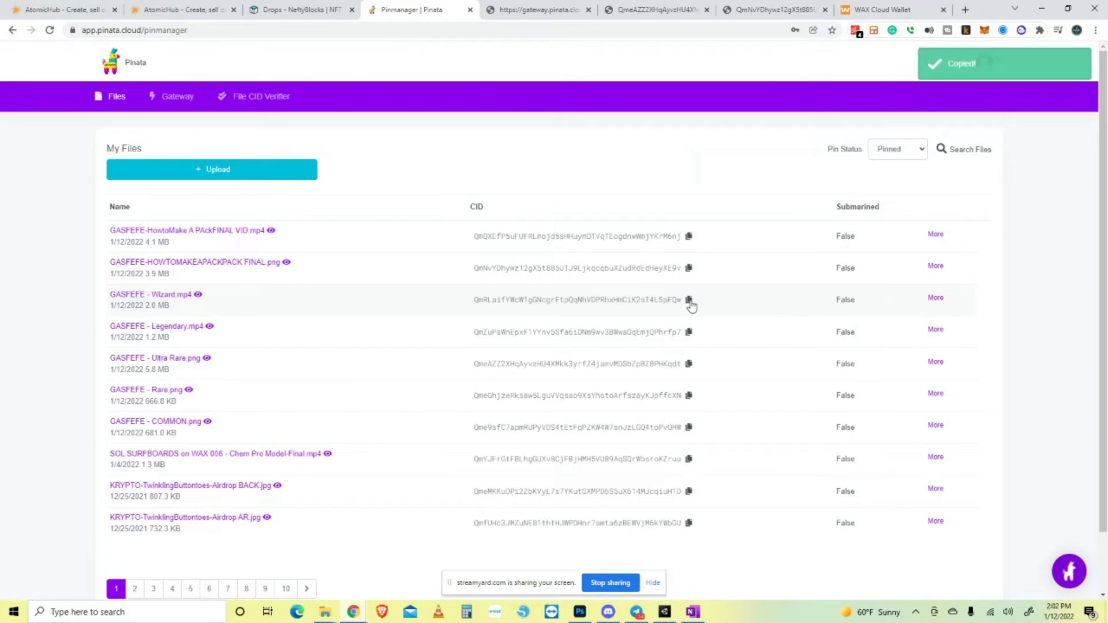
{"action": "left_click", "coordinate": [55, 11]}
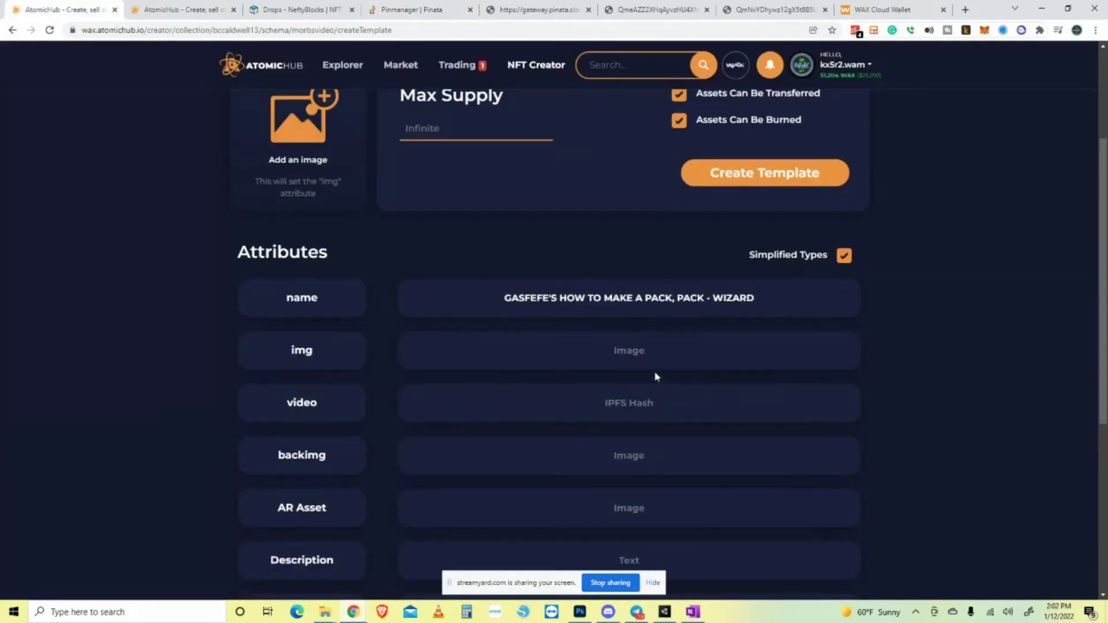
{"action": "key", "text": "ctrl+v"}
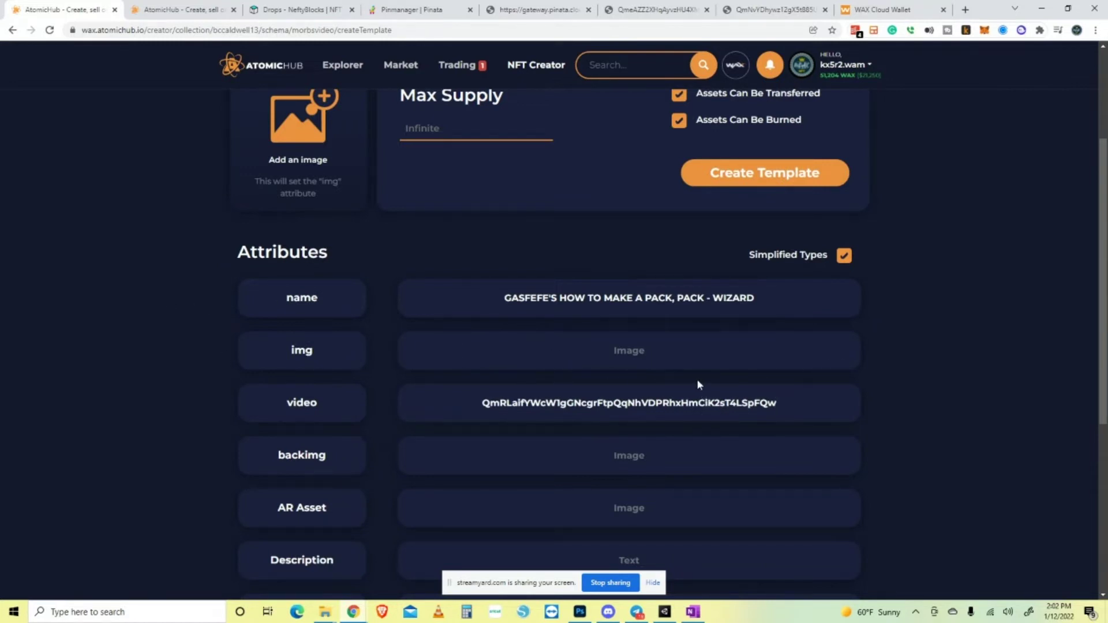
Fill in the description with the "Resident troublemaker GASFEFE" pack text, and set the series to GASFEFE and the rarity to WIZARD.
{"action": "scroll", "coordinate": [634, 440], "scroll_direction": "down", "scroll_amount": 2}
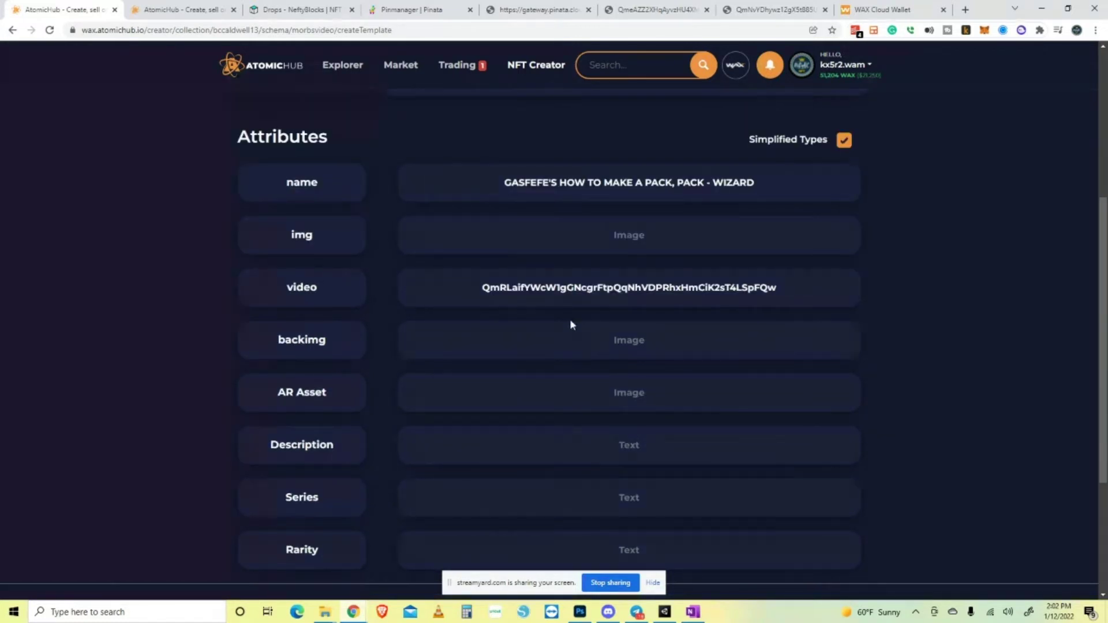
{"action": "scroll", "coordinate": [572, 325], "scroll_direction": "down", "scroll_amount": 2}
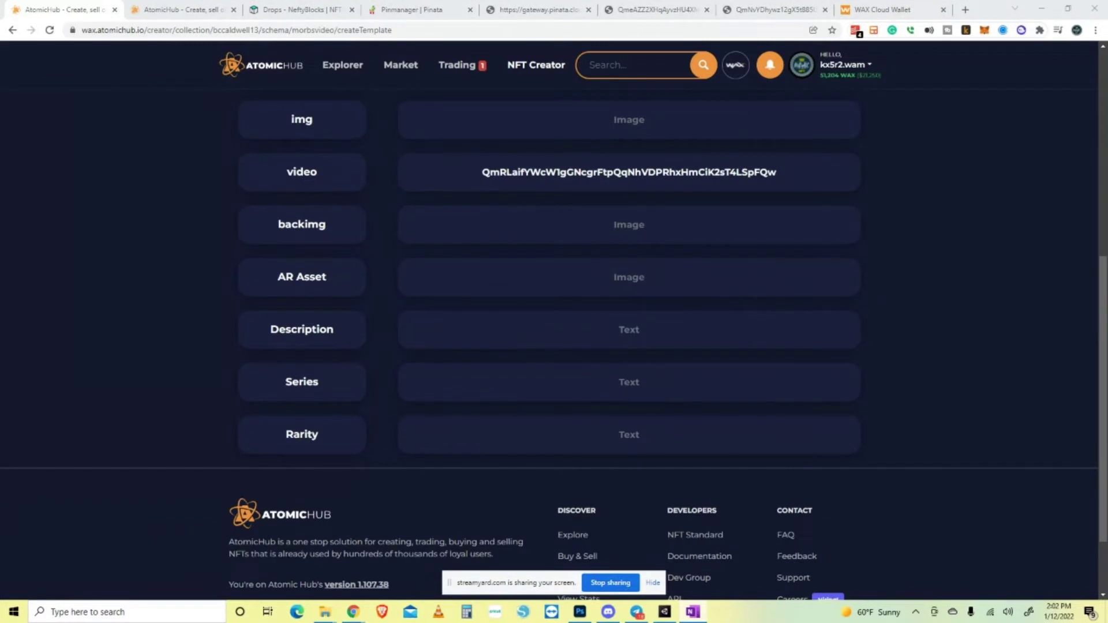
{"action": "left_click", "coordinate": [638, 334]}
{"action": "key", "text": "ctrl+v"}
{"action": "left_click", "coordinate": [631, 389]}
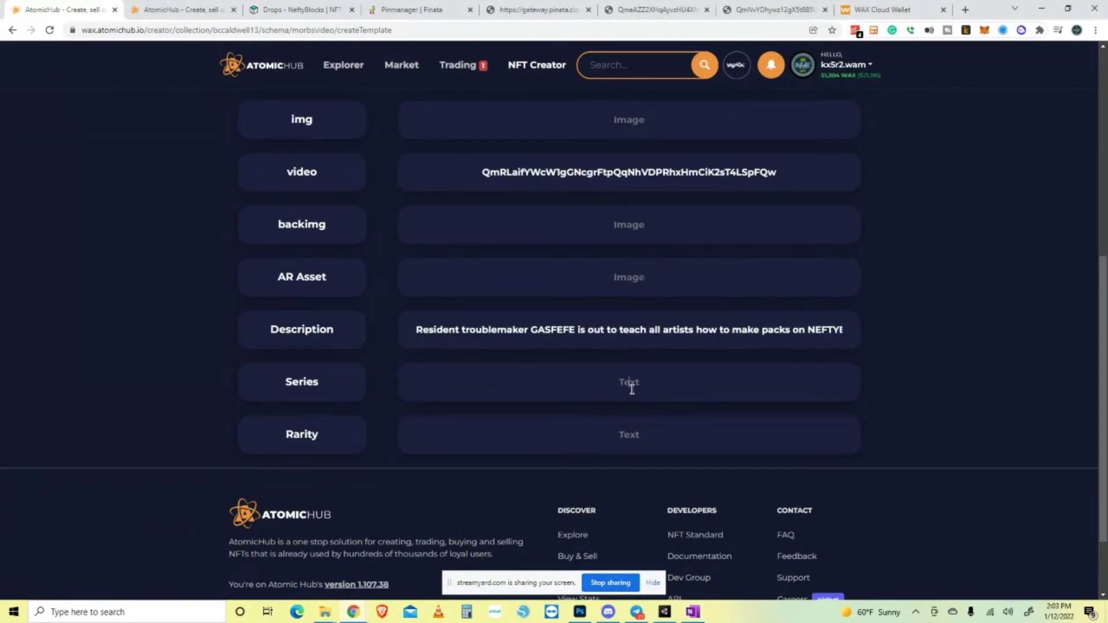
{"action": "type", "text": "GASFEFE"}
{"action": "left_click", "coordinate": [633, 437]}
{"action": "type", "text": "WIZARD"}
Check the wizard template's attributes, create it with infinite max supply and approve the wallet transaction.
{"action": "scroll", "coordinate": [888, 366], "scroll_direction": "up", "scroll_amount": 3}
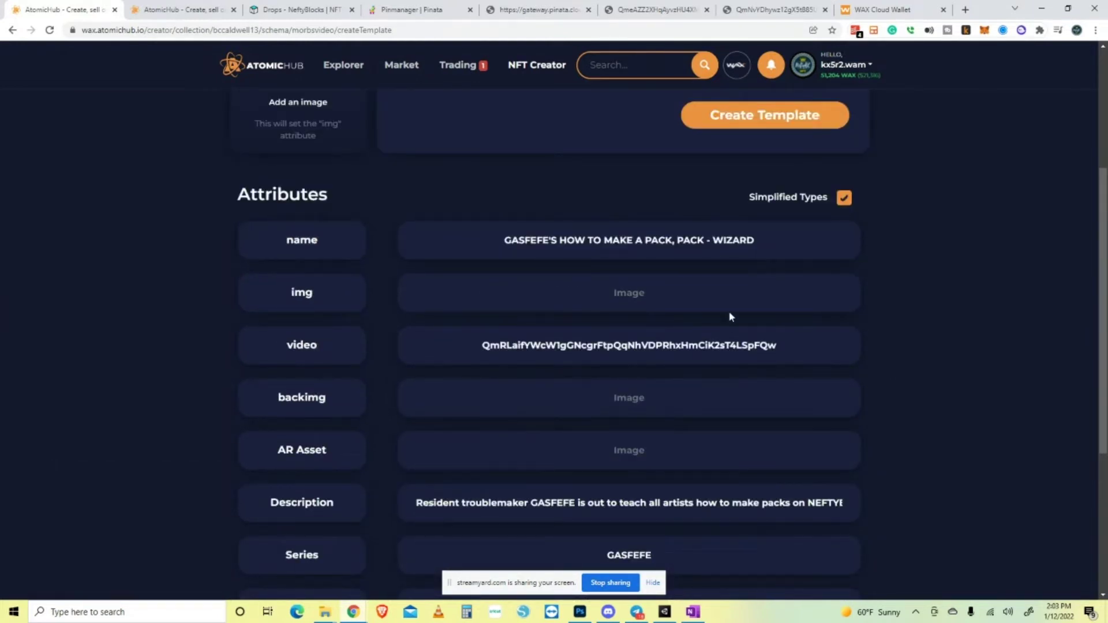
{"action": "scroll", "coordinate": [727, 317], "scroll_direction": "down", "scroll_amount": 1}
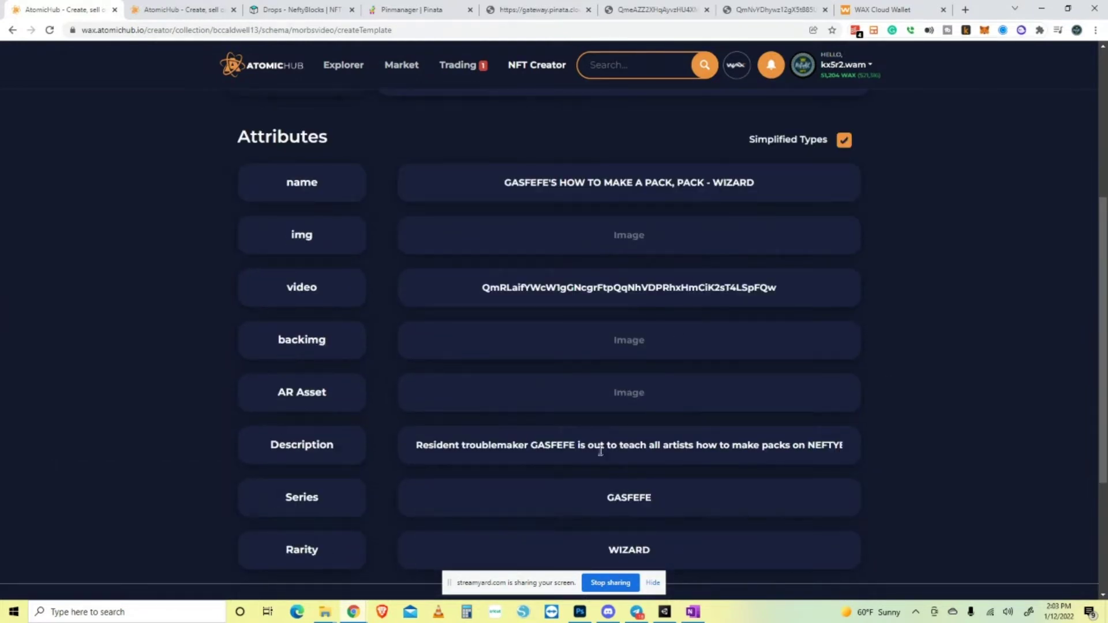
{"action": "scroll", "coordinate": [600, 450], "scroll_direction": "up", "scroll_amount": 4}
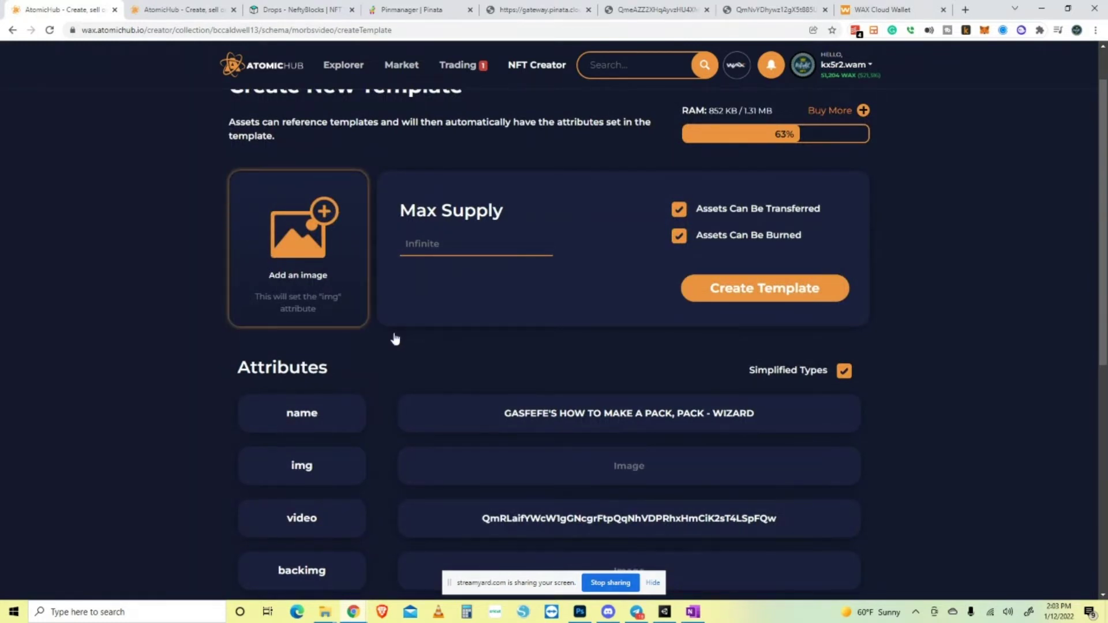
{"action": "scroll", "coordinate": [404, 343], "scroll_direction": "down", "scroll_amount": 1}
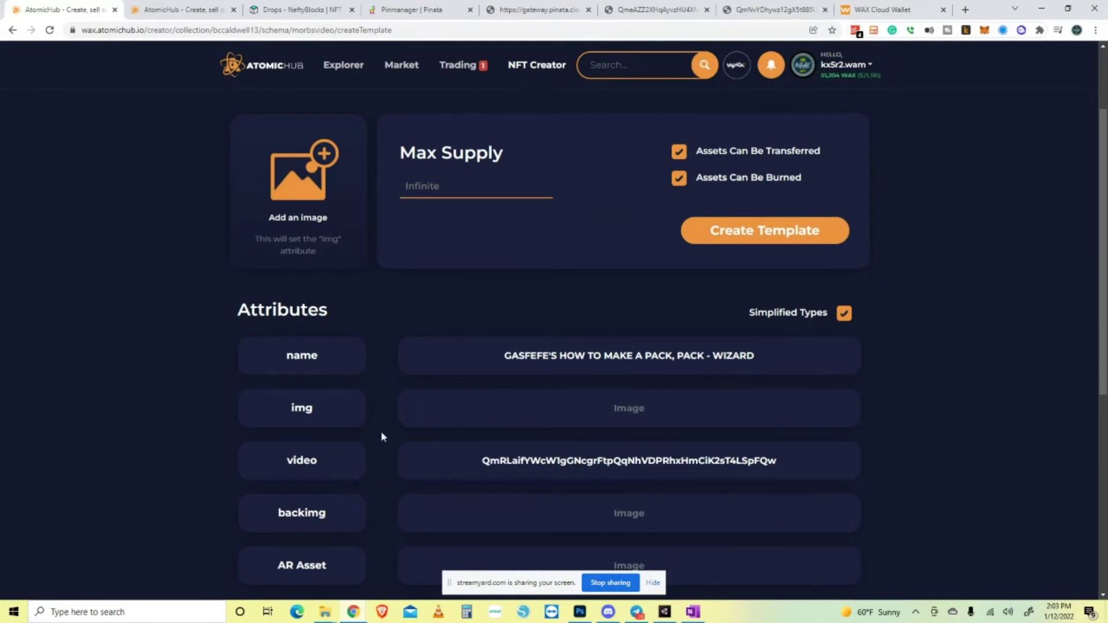
{"action": "scroll", "coordinate": [672, 410], "scroll_direction": "down", "scroll_amount": 2}
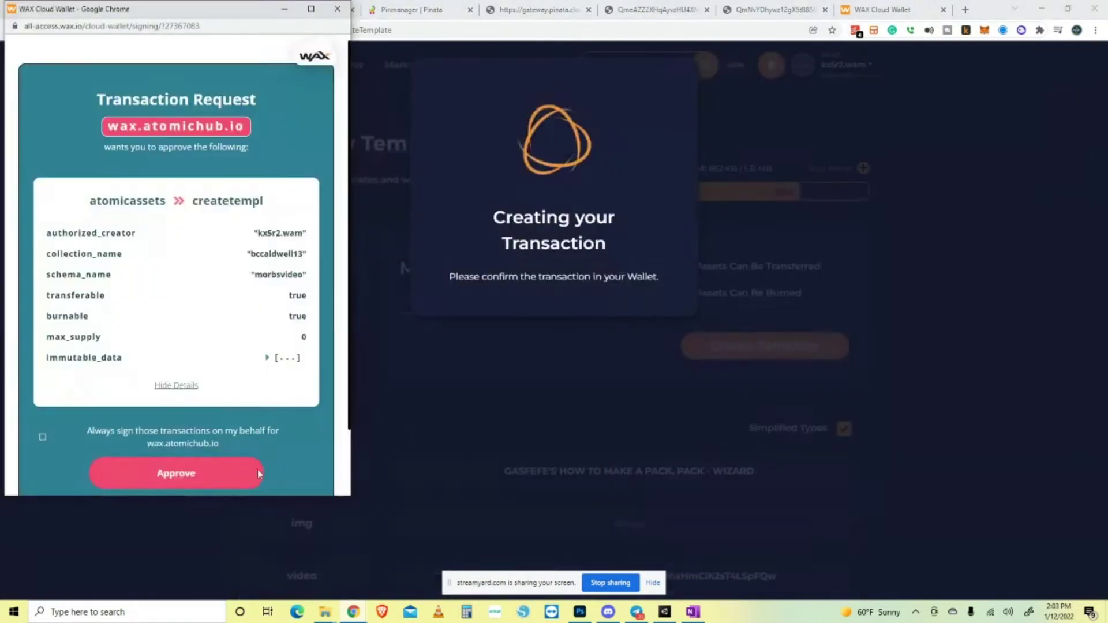
{"action": "left_click", "coordinate": [230, 471]}
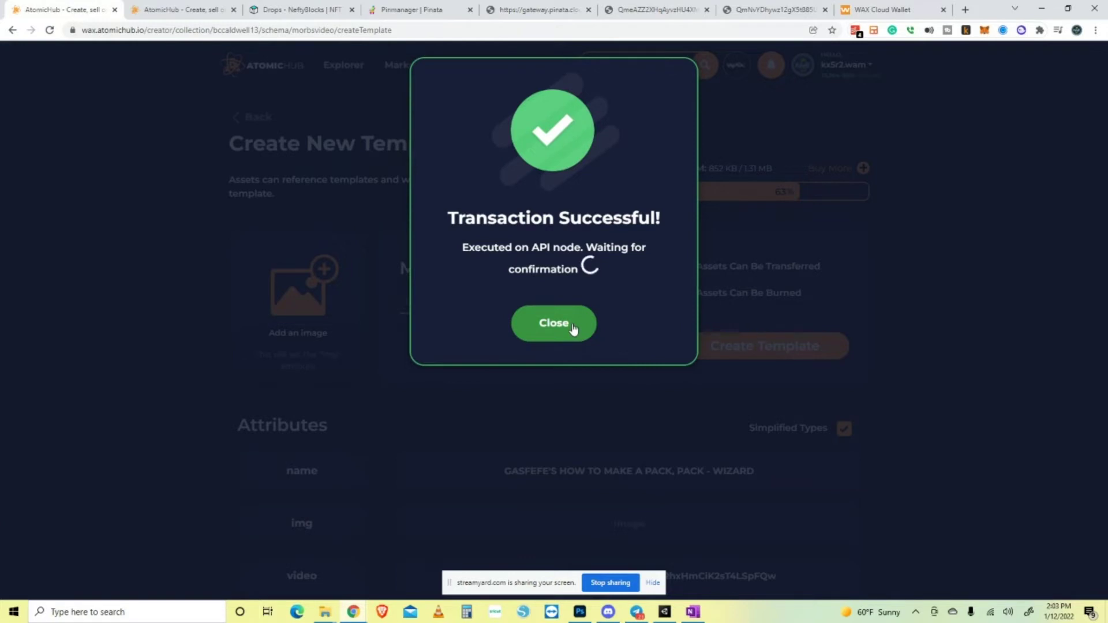
{"action": "left_click", "coordinate": [575, 319]}
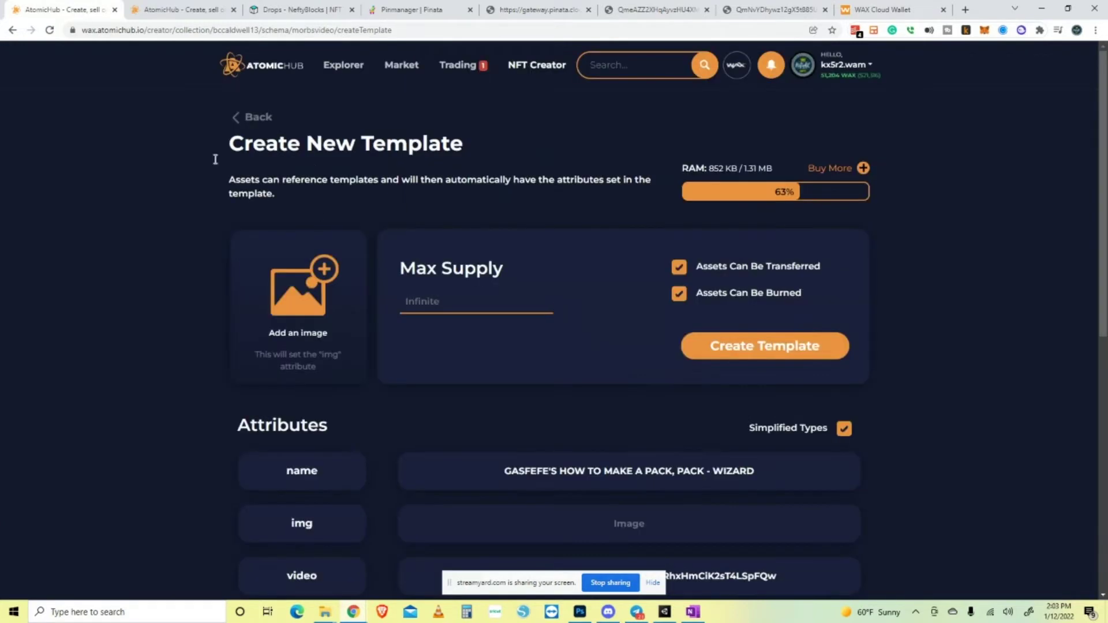
Return to the morbsvideo templates and open the new GASFEFE wizard template to check its video and immutable data.
{"action": "left_click", "coordinate": [249, 117]}
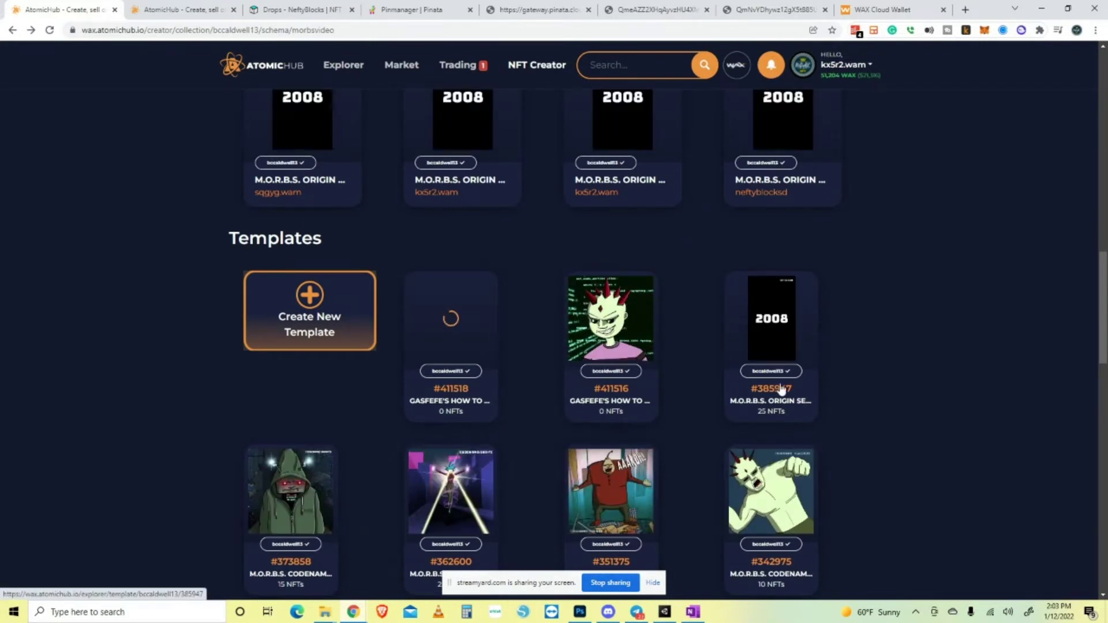
{"action": "mouse_move", "coordinate": [784, 390]}
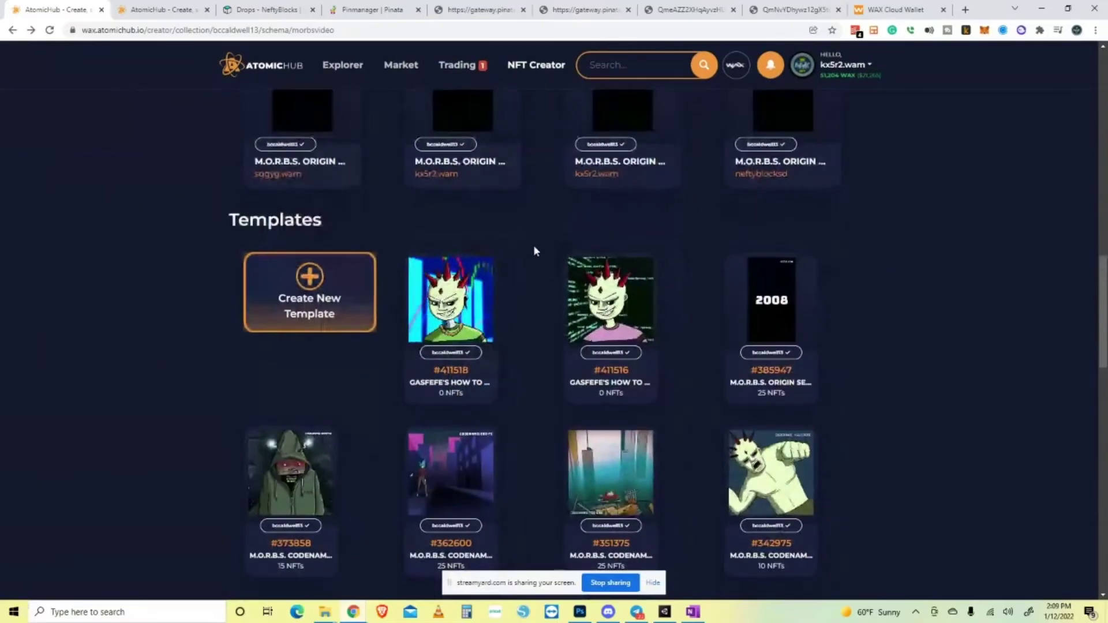
{"action": "left_click", "coordinate": [453, 352]}
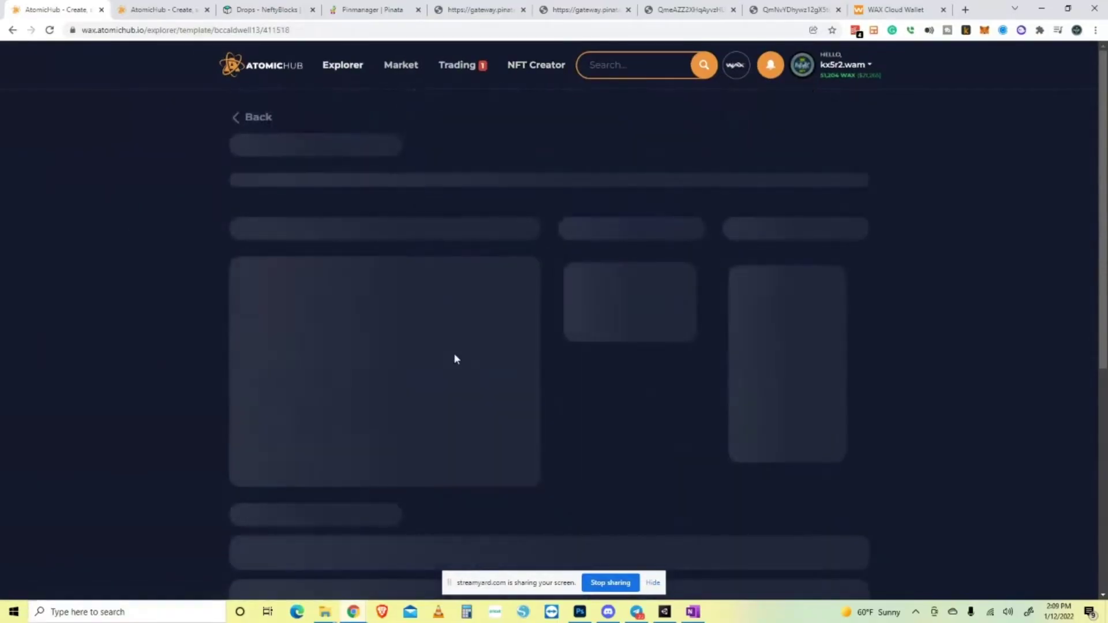
{"action": "scroll", "coordinate": [750, 419], "scroll_direction": "down", "scroll_amount": 4}
{"action": "scroll", "coordinate": [725, 411], "scroll_direction": "up", "scroll_amount": 2}
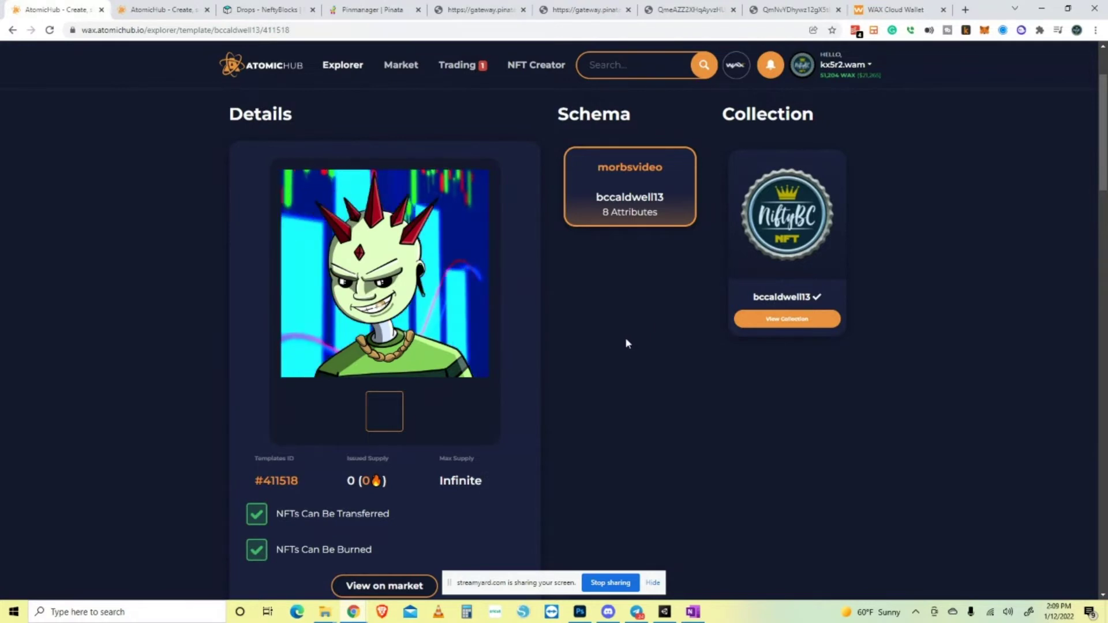
{"action": "scroll", "coordinate": [625, 342], "scroll_direction": "down", "scroll_amount": 3}
{"action": "scroll", "coordinate": [626, 342], "scroll_direction": "down", "scroll_amount": 8}
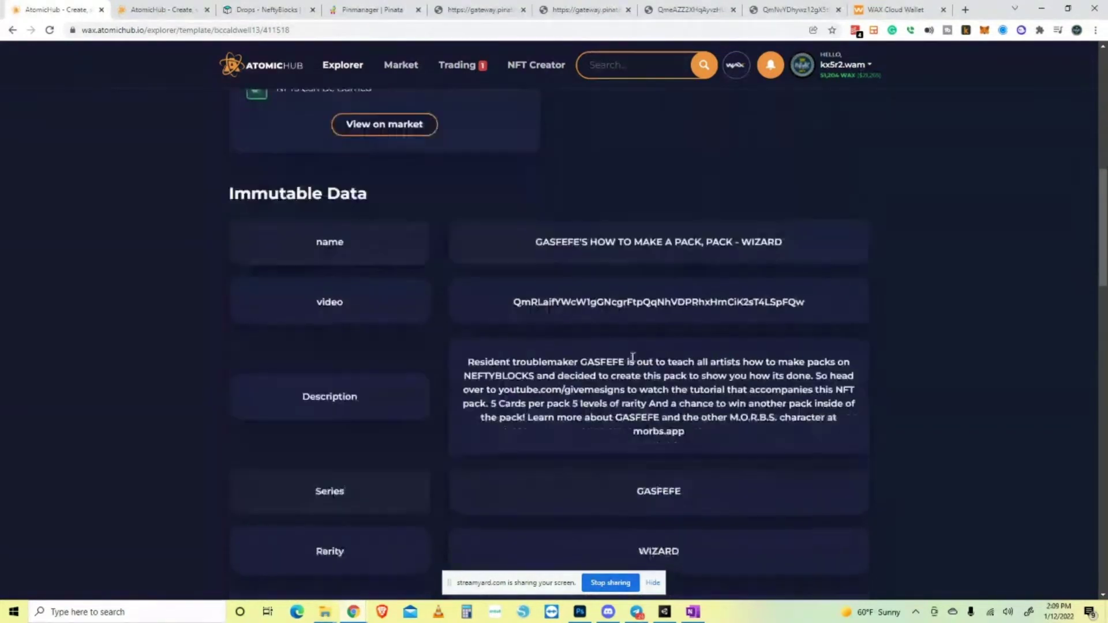
Switch to the NeftyBlocks collection site and look through its market, My Packs and Blends pages.
{"action": "scroll", "coordinate": [641, 371], "scroll_direction": "up", "scroll_amount": 11}
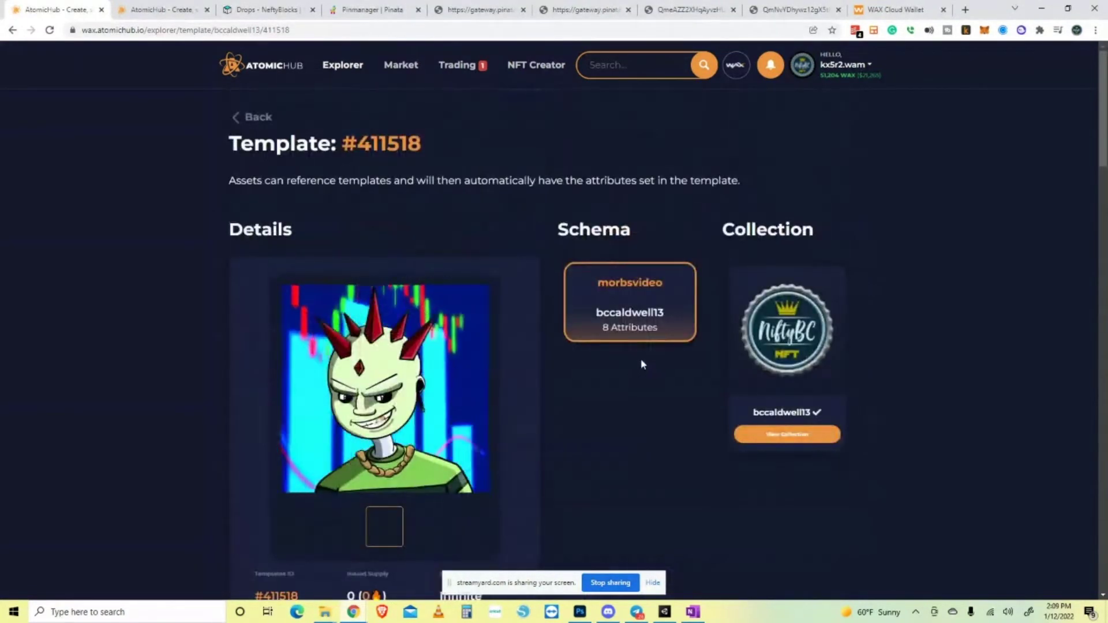
{"action": "left_click", "coordinate": [268, 10]}
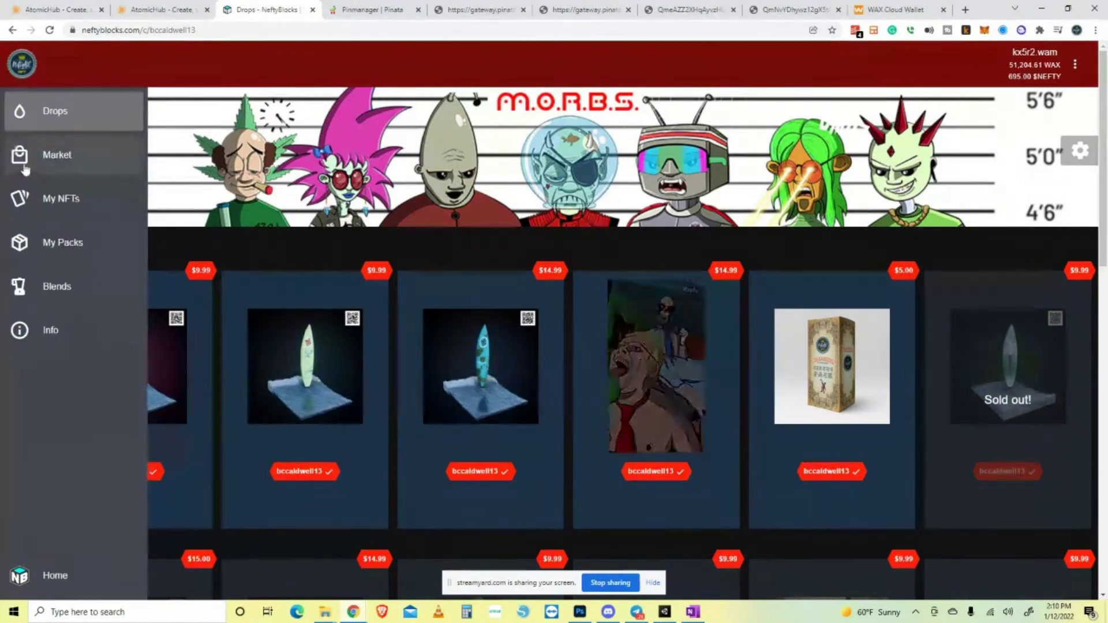
{"action": "left_click", "coordinate": [26, 179]}
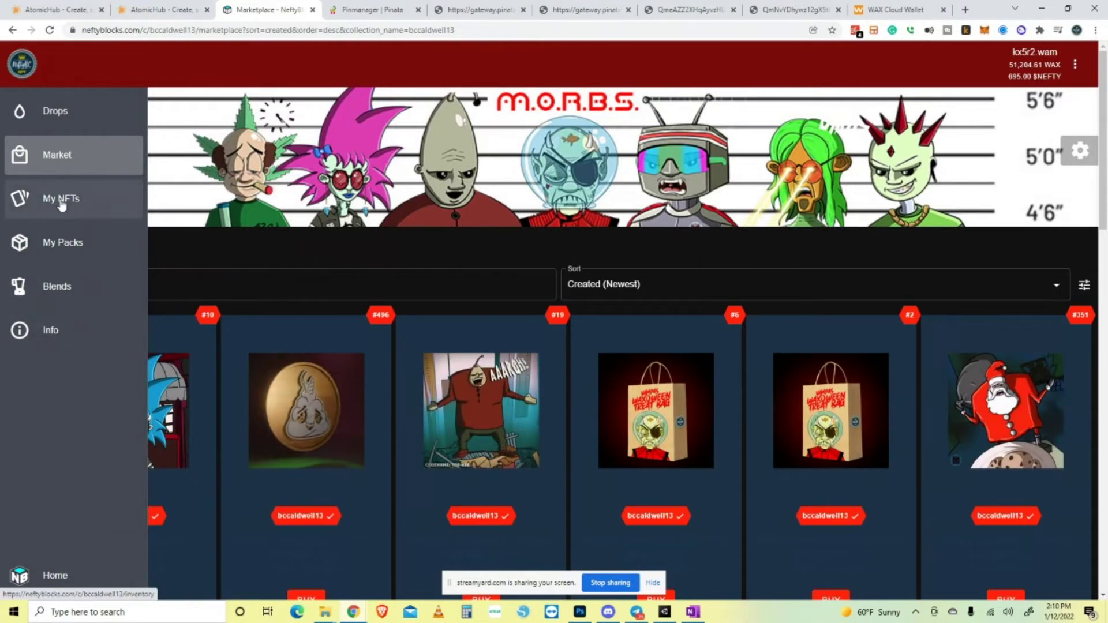
{"action": "left_click", "coordinate": [62, 243]}
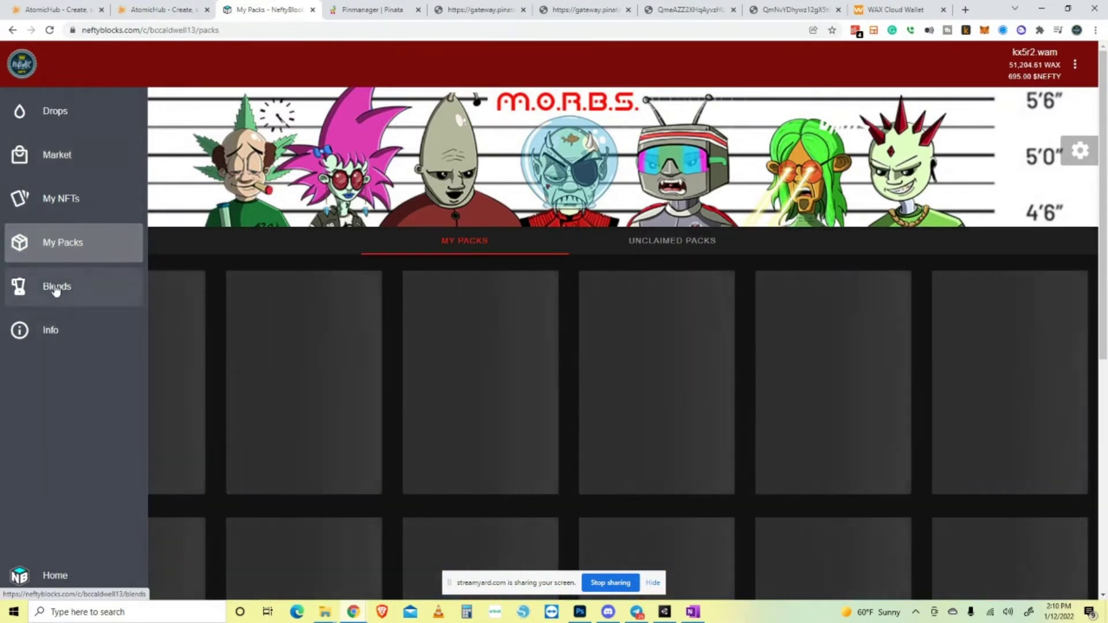
{"action": "left_click", "coordinate": [55, 288]}
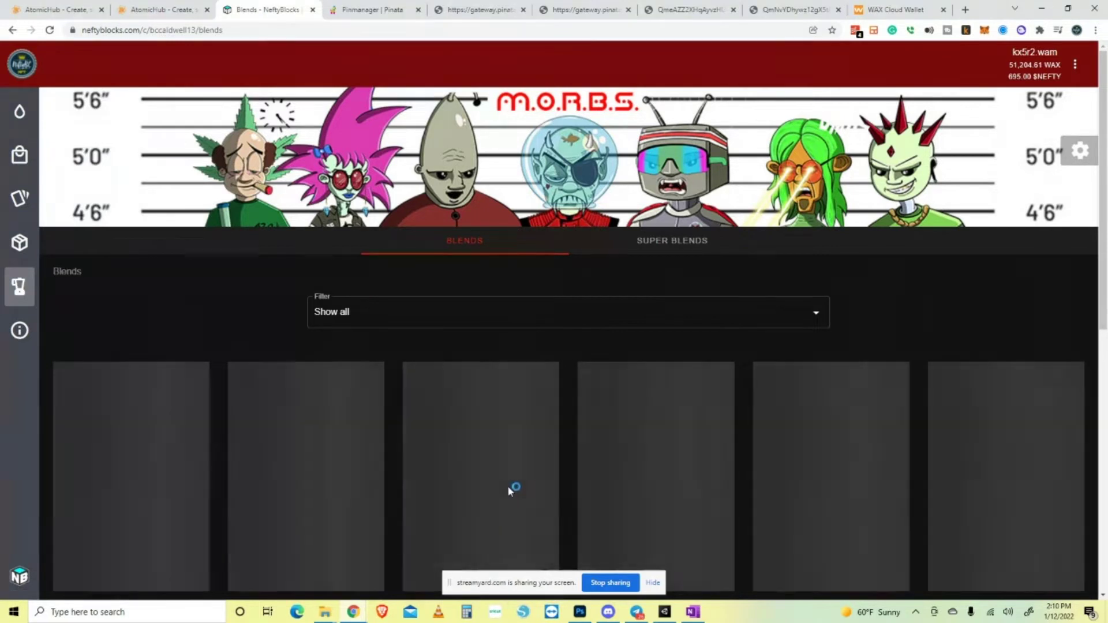
Open the management page of the collection on NeftyBlocks and check the network resources in the WAX Cloud Wallet.
{"action": "left_click", "coordinate": [1077, 67]}
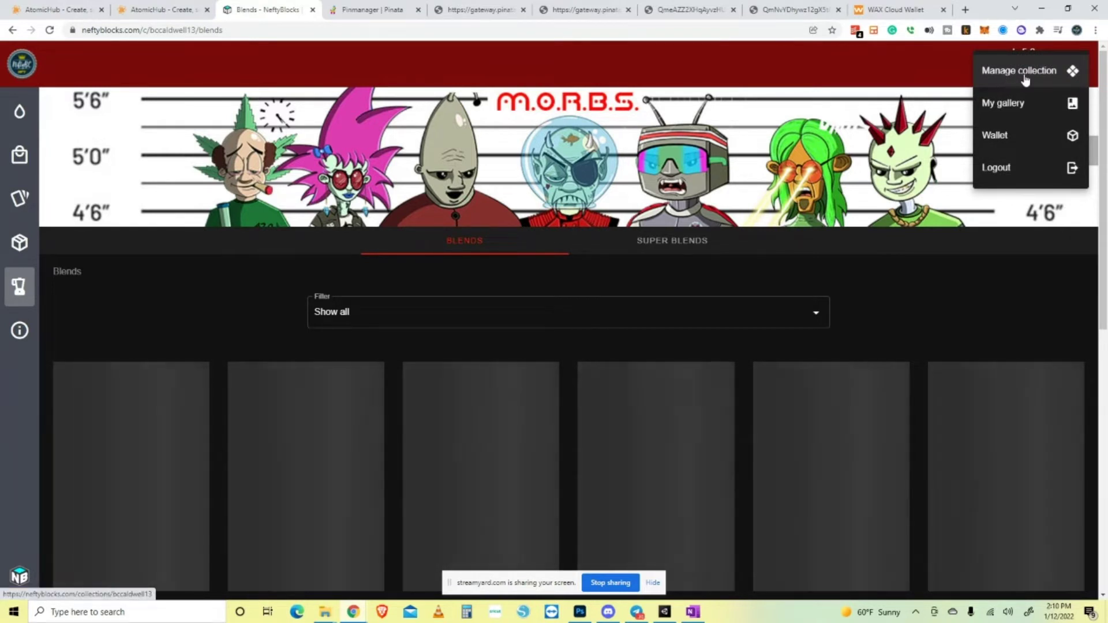
{"action": "left_click", "coordinate": [1006, 72]}
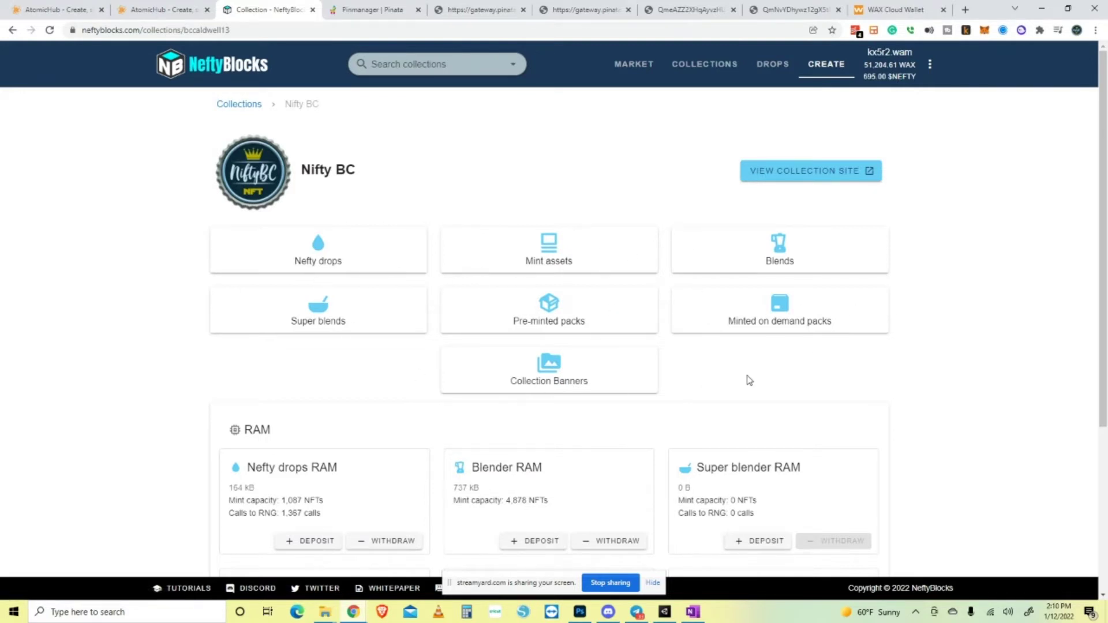
{"action": "left_click", "coordinate": [896, 9]}
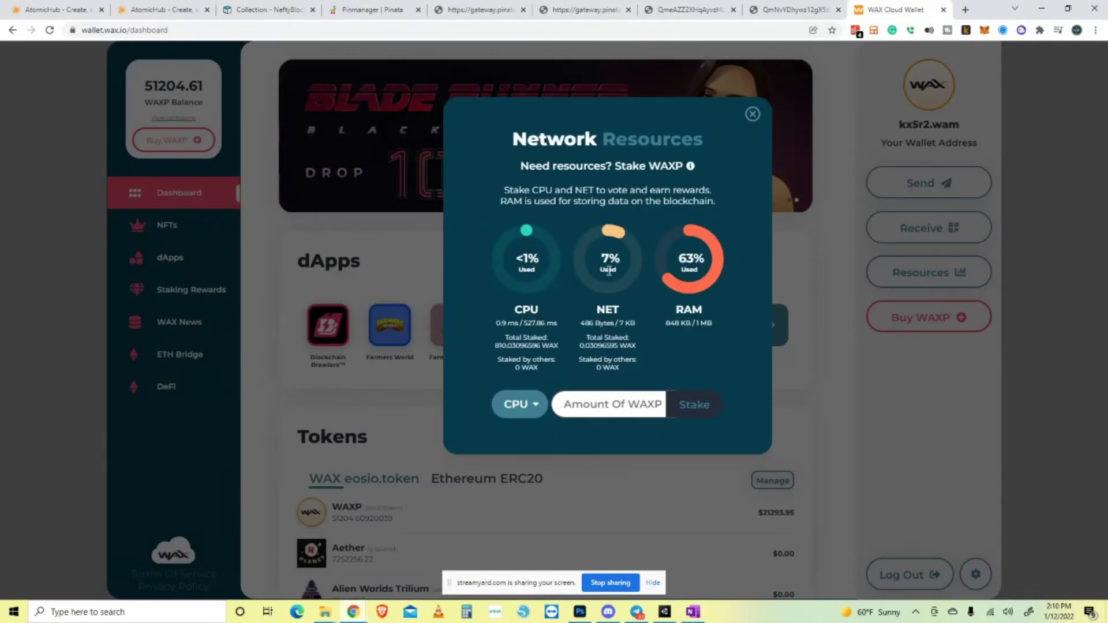
{"action": "left_click", "coordinate": [266, 10]}
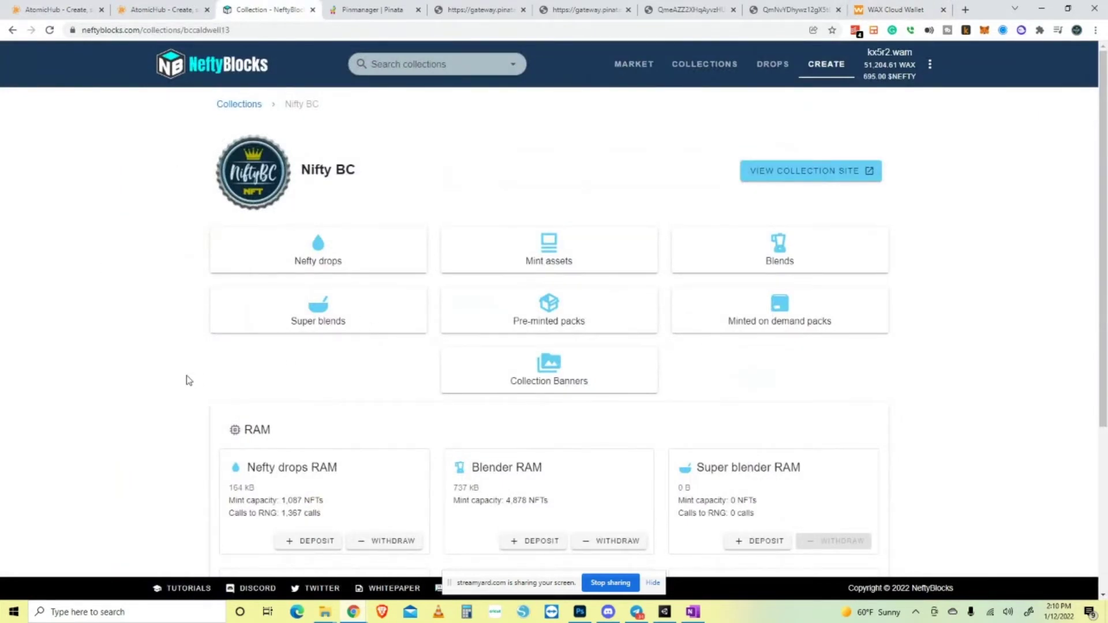
Deposit 50 WAX of RAM for minted on demand packs and approve the wallet transaction.
{"action": "scroll", "coordinate": [294, 389], "scroll_direction": "down", "scroll_amount": 3}
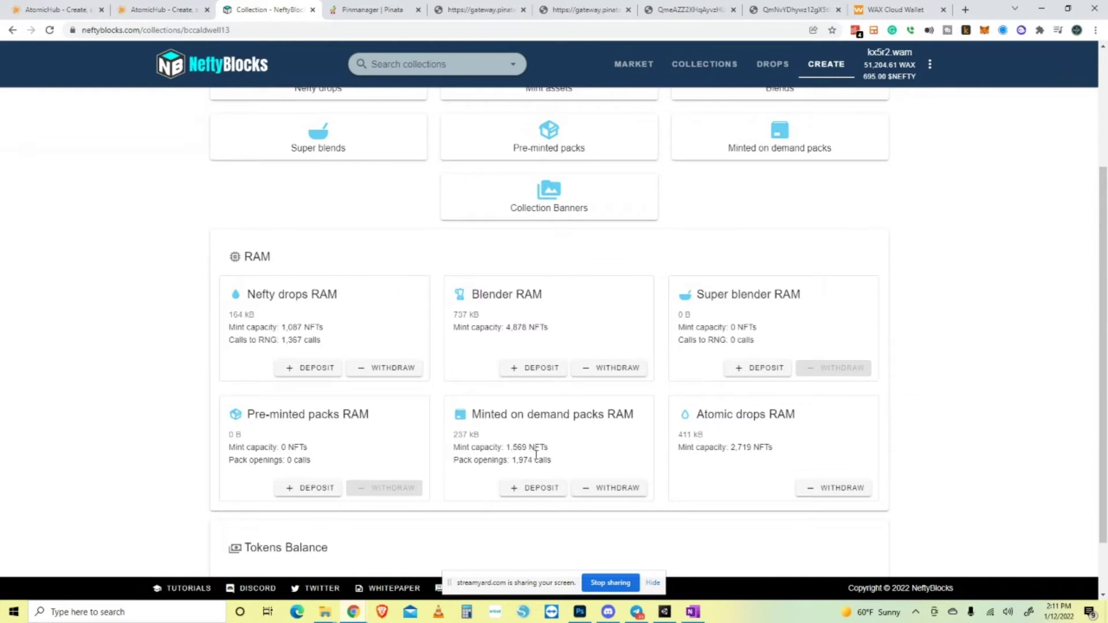
{"action": "left_click", "coordinate": [534, 488]}
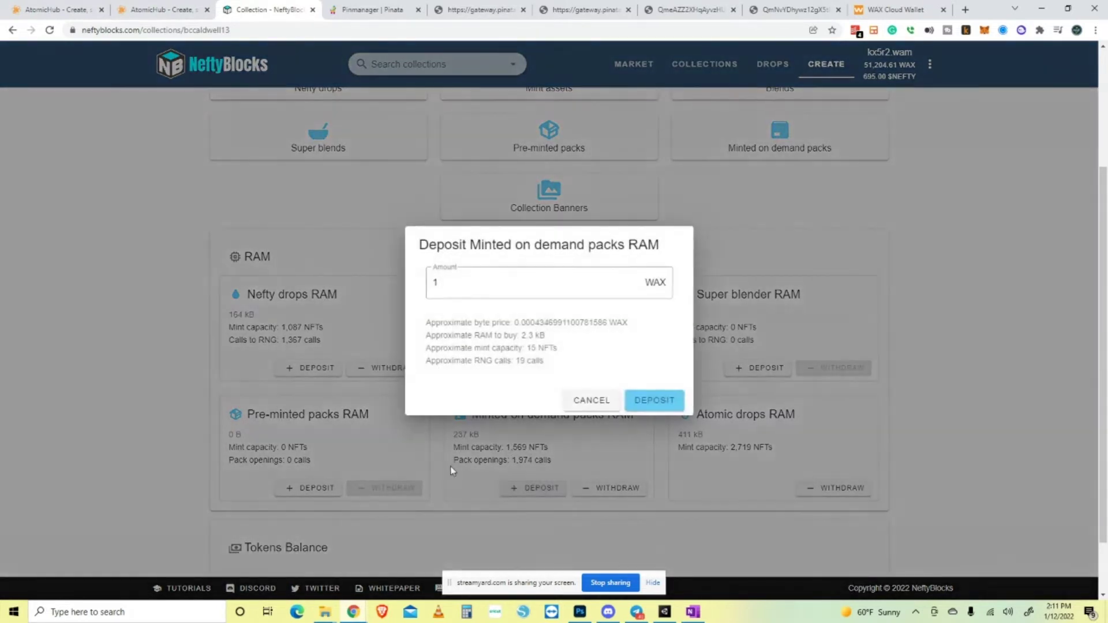
{"action": "left_click", "coordinate": [458, 281]}
{"action": "double_click", "coordinate": [458, 281]}
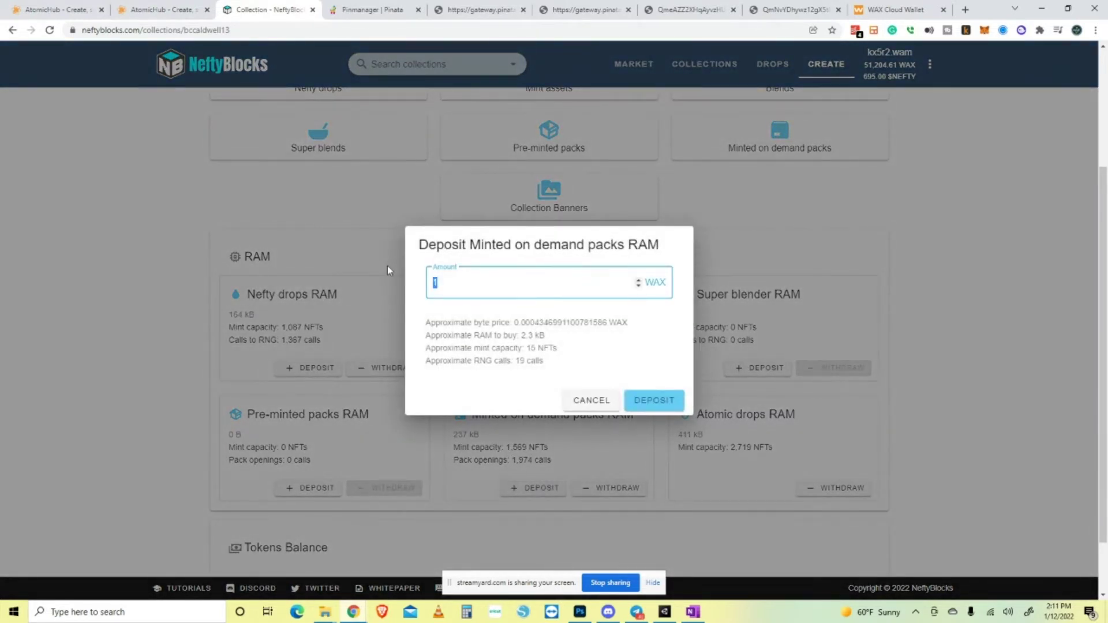
{"action": "type", "text": "50"}
{"action": "left_click", "coordinate": [655, 401]}
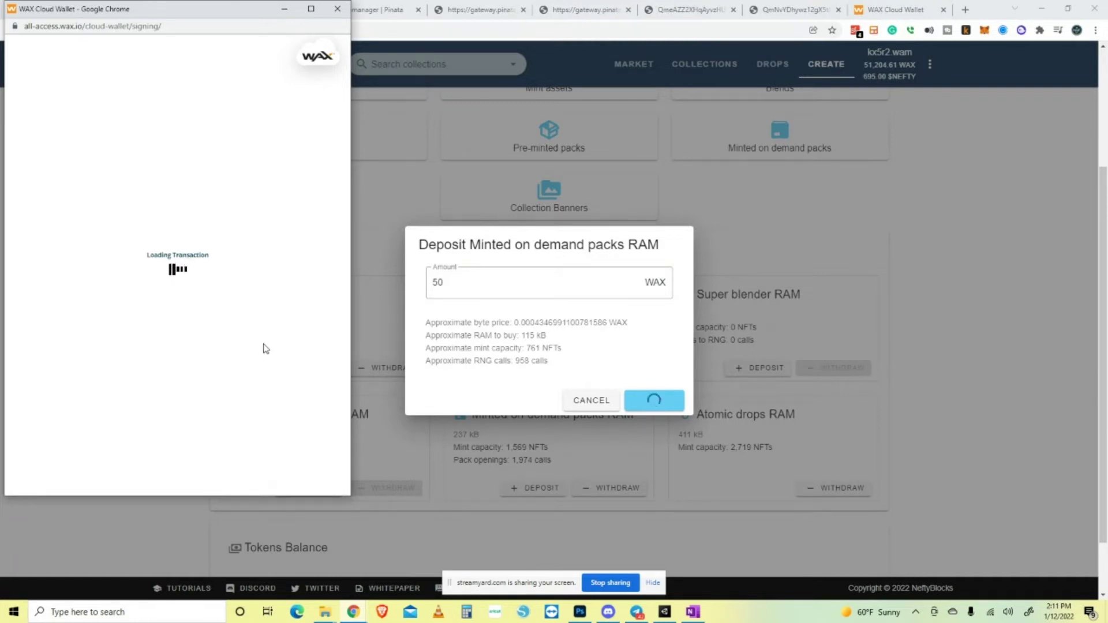
{"action": "left_click", "coordinate": [213, 415]}
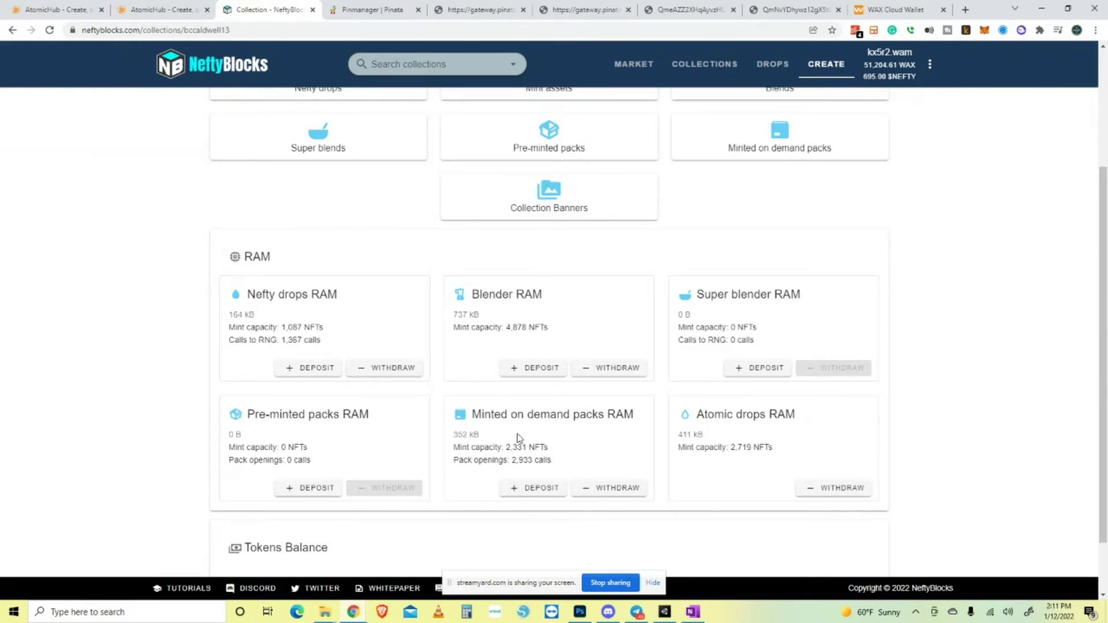
Start creating a new pack in the collection's minted on demand packs.
{"action": "scroll", "coordinate": [517, 438], "scroll_direction": "up", "scroll_amount": 3}
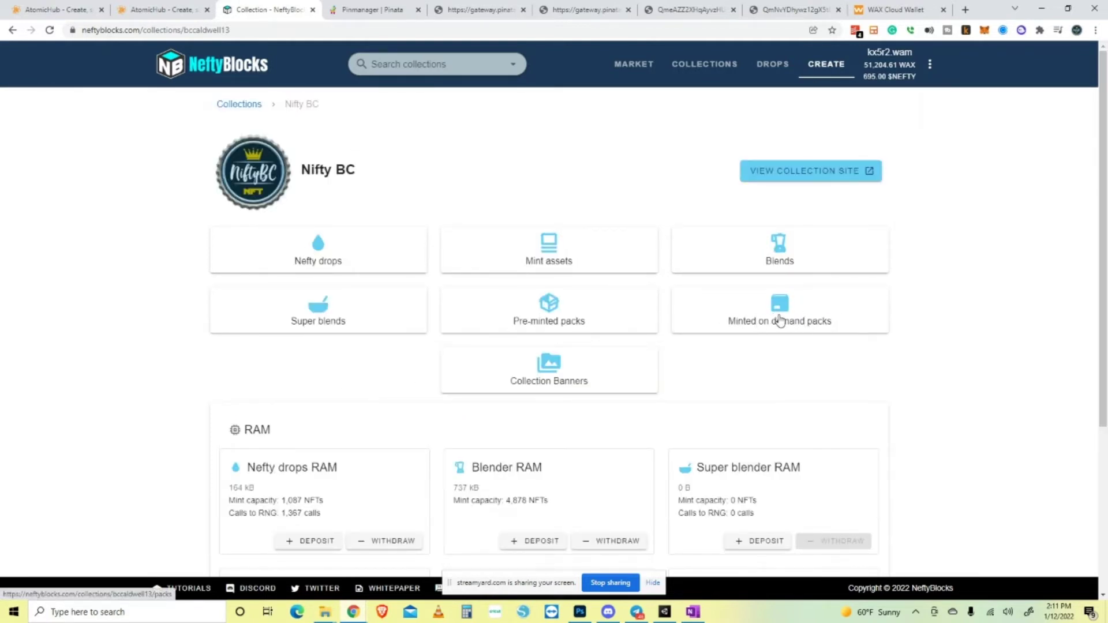
{"action": "left_click", "coordinate": [780, 320]}
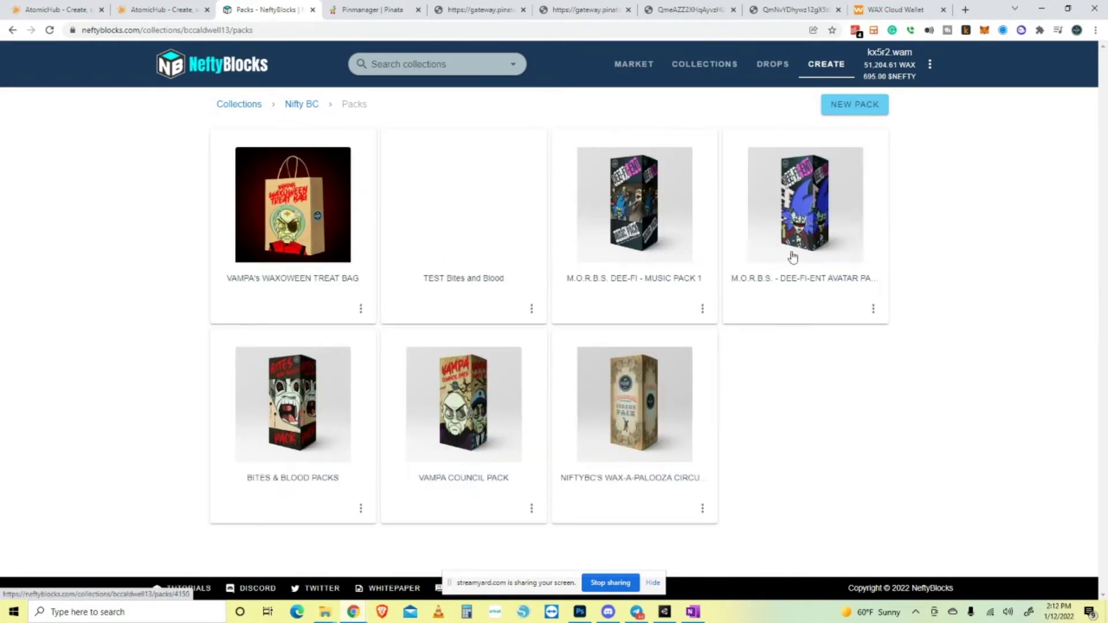
{"action": "left_click", "coordinate": [852, 110]}
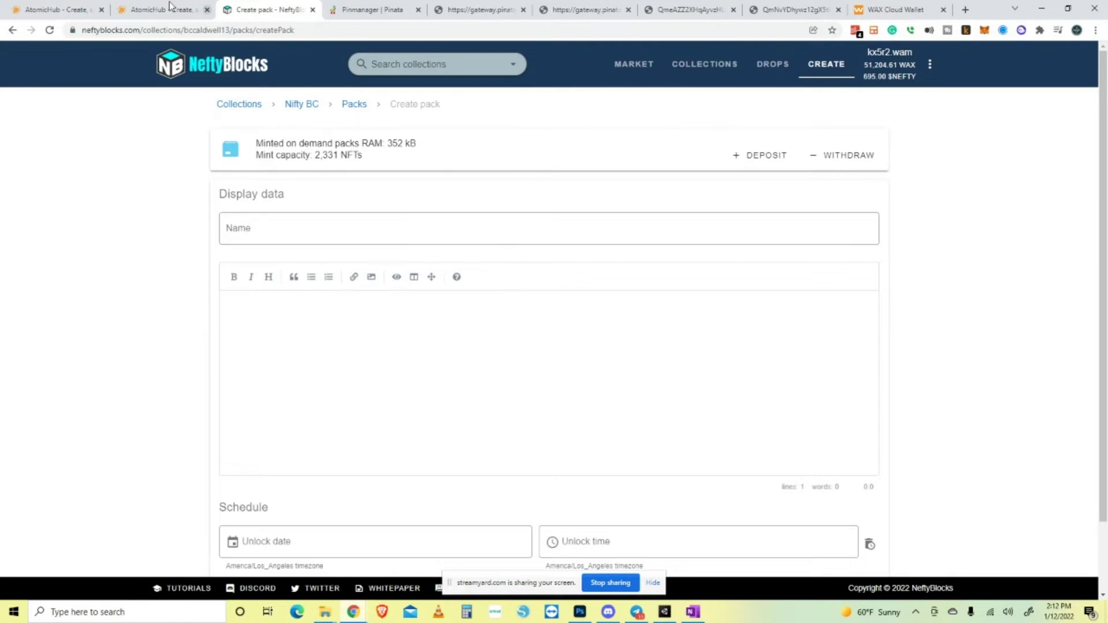
Name the pack "GASFEFE'S HOW TO MAKE A PACK, PACK", copying it from the template's name attribute on AtomicHub without the rarity.
{"action": "left_click", "coordinate": [63, 10]}
{"action": "scroll", "coordinate": [686, 418], "scroll_direction": "down", "scroll_amount": 4}
{"action": "scroll", "coordinate": [686, 418], "scroll_direction": "down", "scroll_amount": 4}
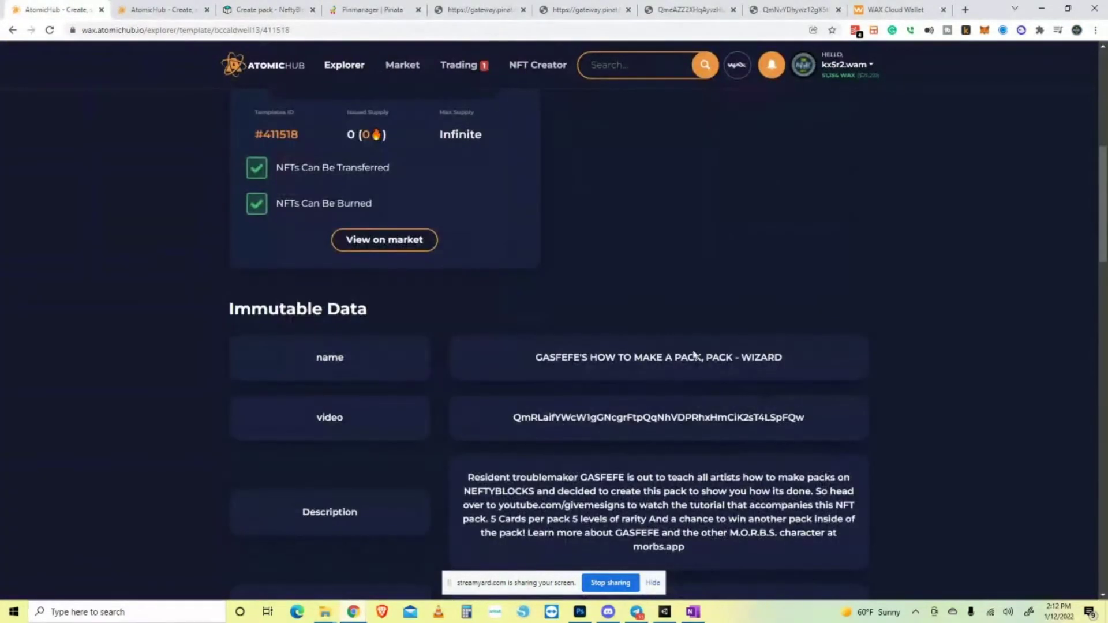
{"action": "left_click_drag", "start_coordinate": [734, 358], "coordinate": [493, 339]}
{"action": "key", "text": "ctrl+c"}
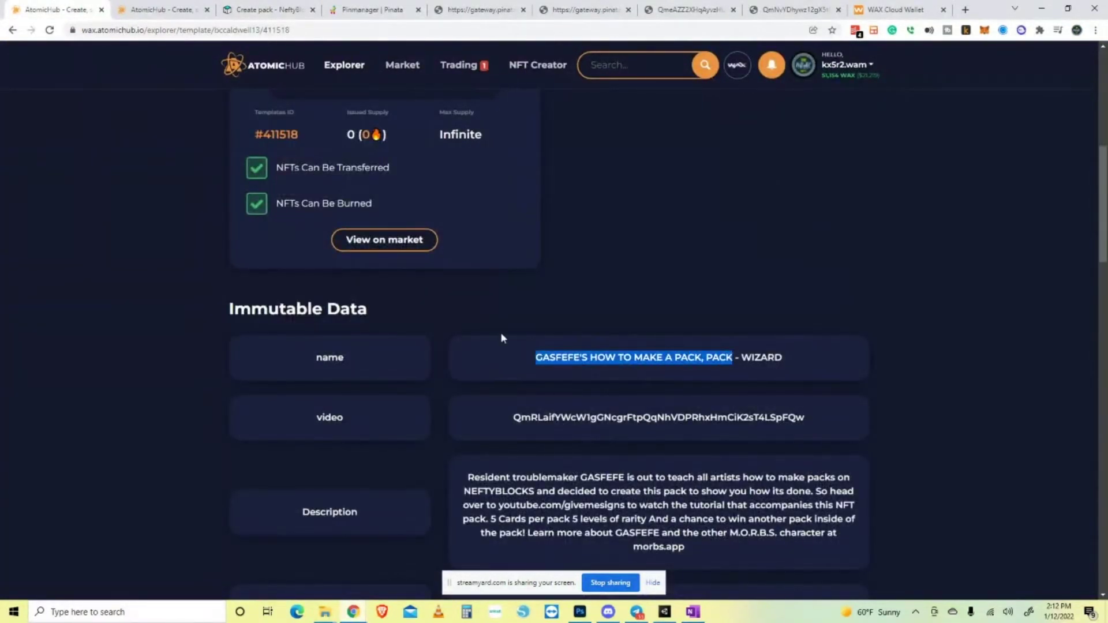
{"action": "left_click", "coordinate": [241, 14]}
{"action": "left_click", "coordinate": [442, 233]}
{"action": "key", "text": "ctrl+v"}
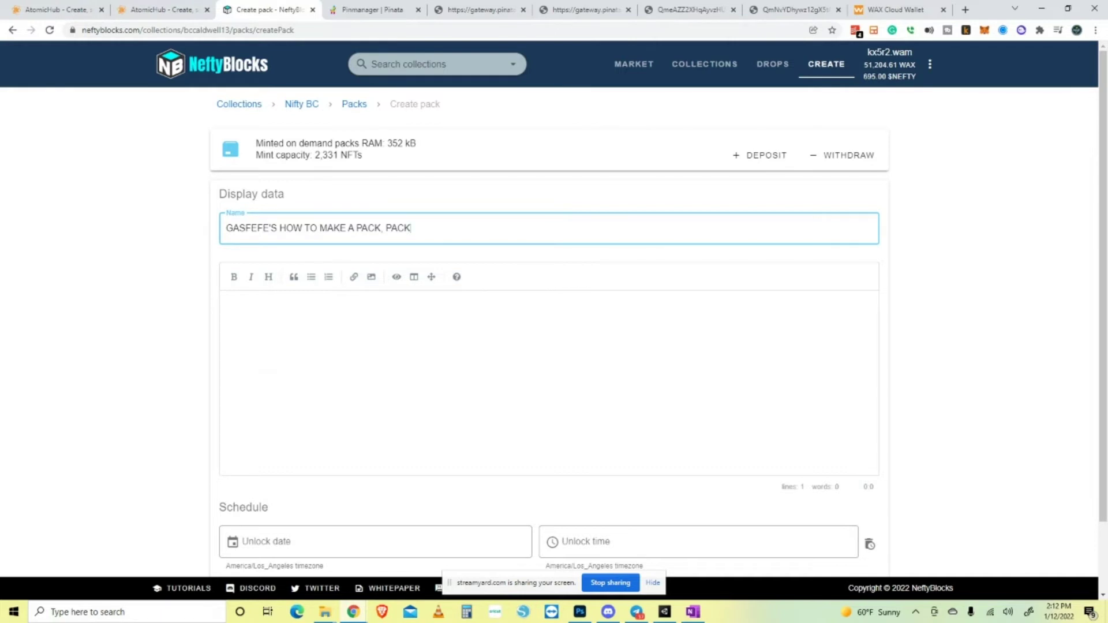
Fill in the pack description with the GASFEFE text covering youtube.com/givemesigns, 5 cards per pack, 5 levels of rarity, the bonus pack chance and morbs.app.
{"action": "key", "text": "alt+Tab"}
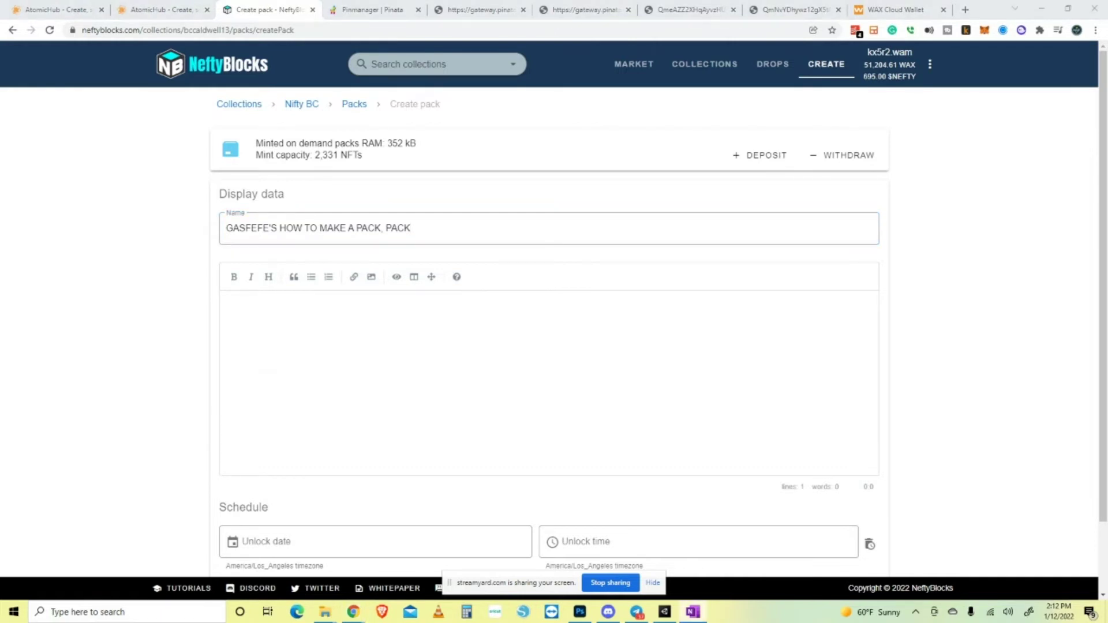
{"action": "left_click", "coordinate": [349, 327]}
{"action": "type", "text": "Resident troublemaker GASFEFE is out to teach all artists how to make packs on NEFTYBLOCKS and decided to create this pack to show you how its done.  So head over to youtube.com/givemesigns to watch the tutorial that accompanies this NFT pack.  5 Cards per pack 5 levels of rarity And a chance to win another pack inside of the pack!  Learn more about  GASFEFE and the other M.O.R.B.S. character at morbs.app"}
Schedule the pack to unlock on 2022-01-12 at 16:20:00.
{"action": "scroll", "coordinate": [600, 404], "scroll_direction": "down", "scroll_amount": 2}
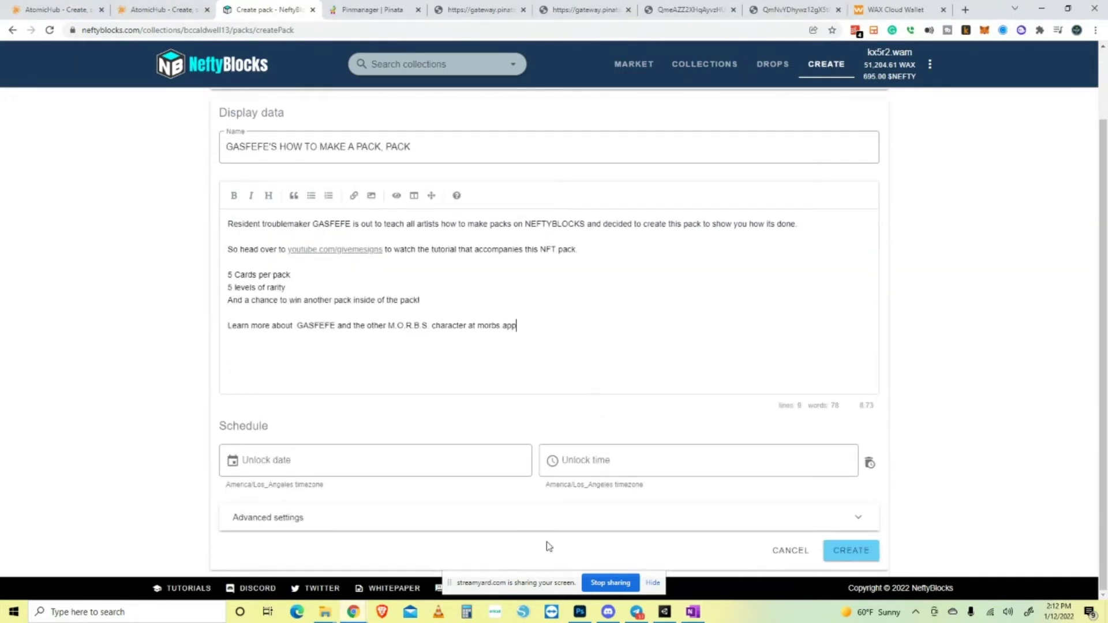
{"action": "left_click", "coordinate": [304, 460]}
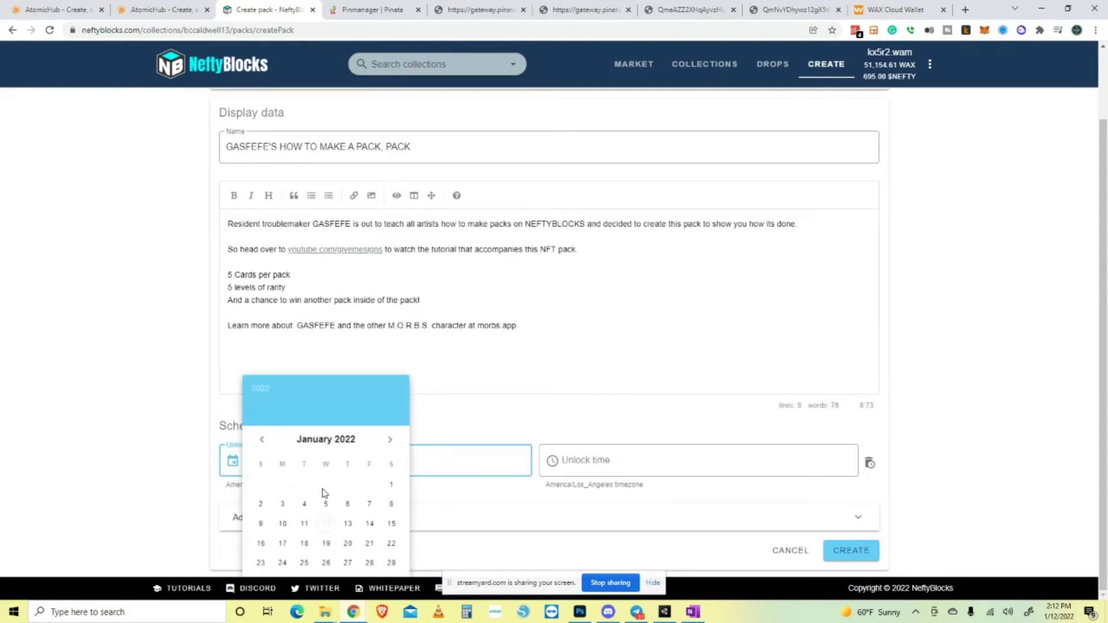
{"action": "left_click", "coordinate": [328, 525]}
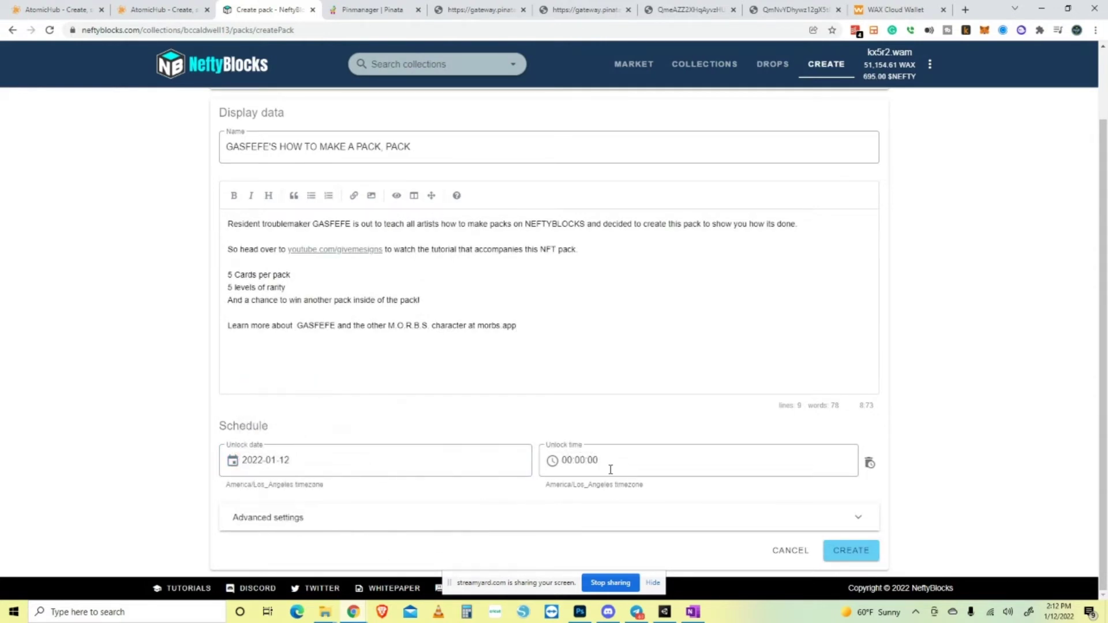
{"action": "left_click", "coordinate": [555, 469]}
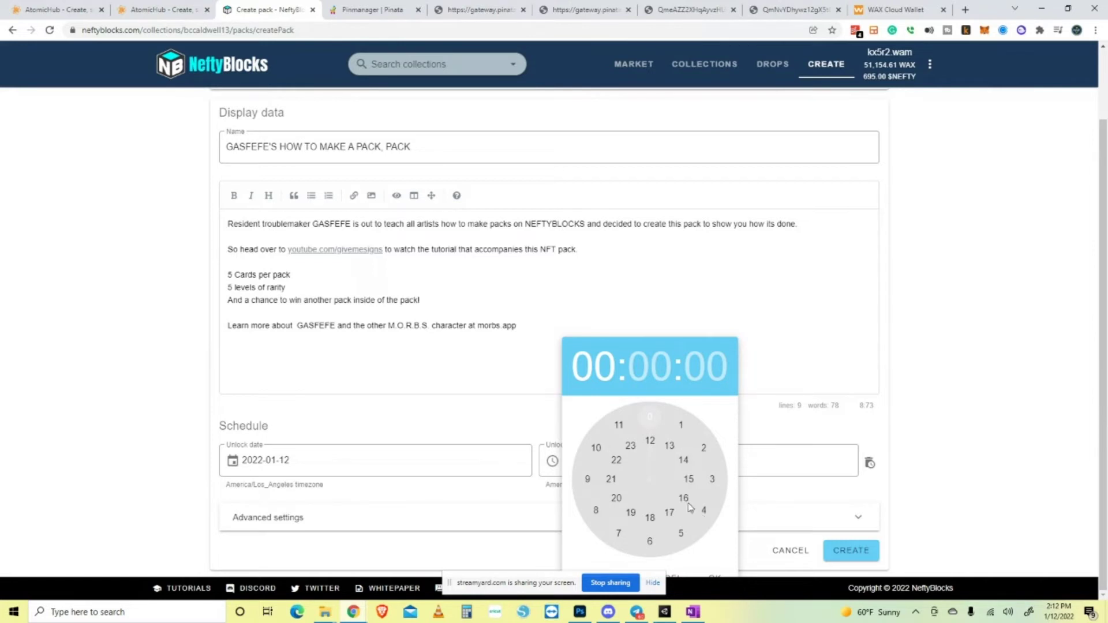
{"action": "left_click", "coordinate": [684, 500]}
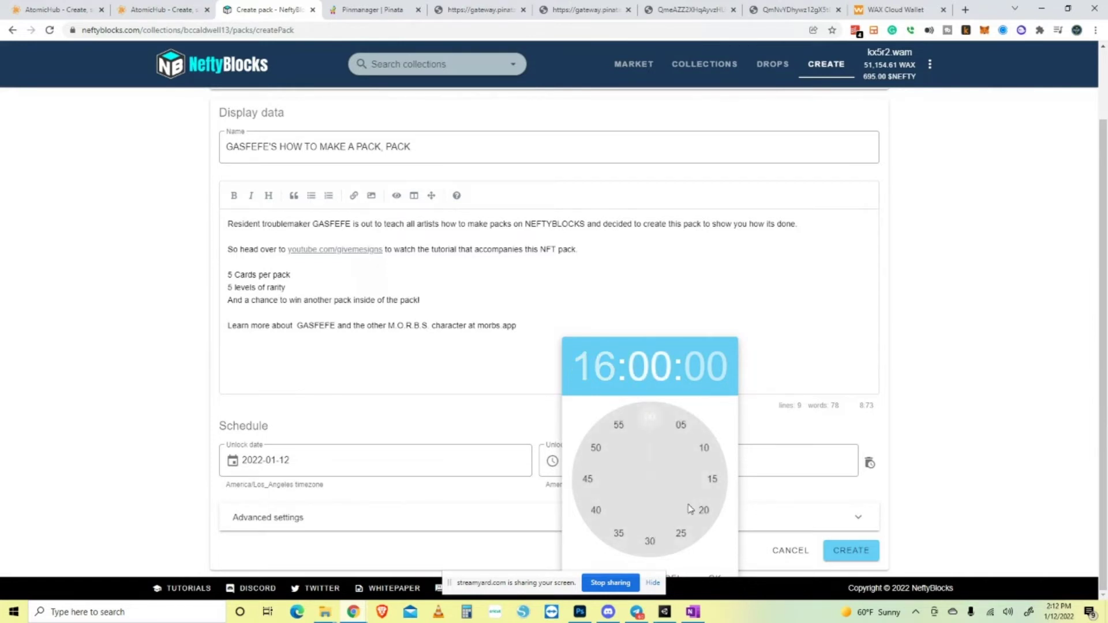
{"action": "left_click", "coordinate": [704, 514]}
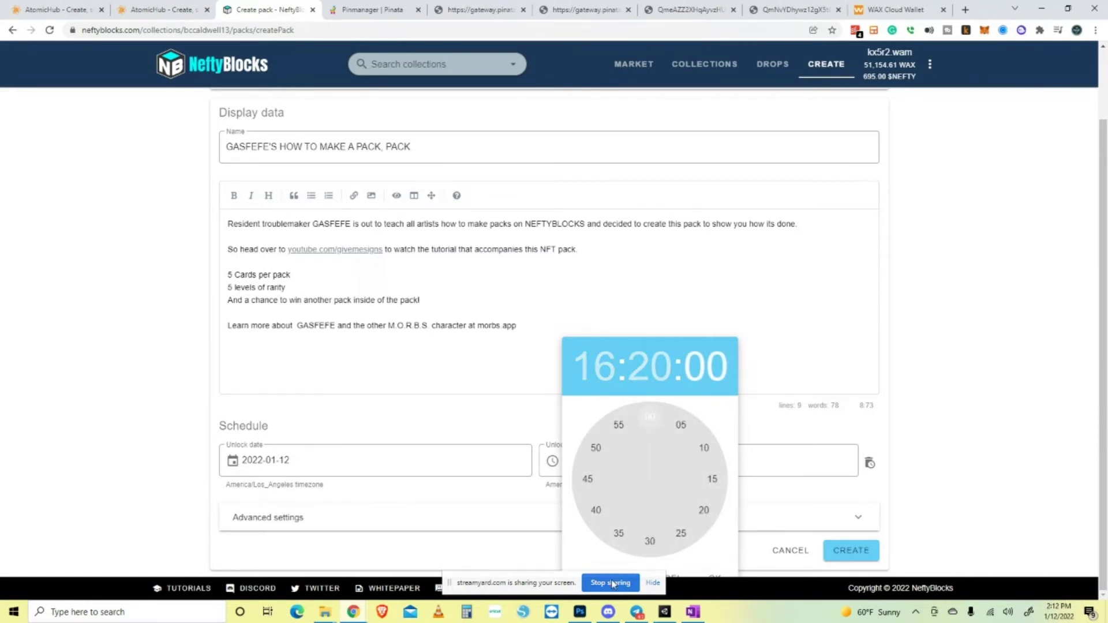
{"action": "left_click", "coordinate": [716, 577]}
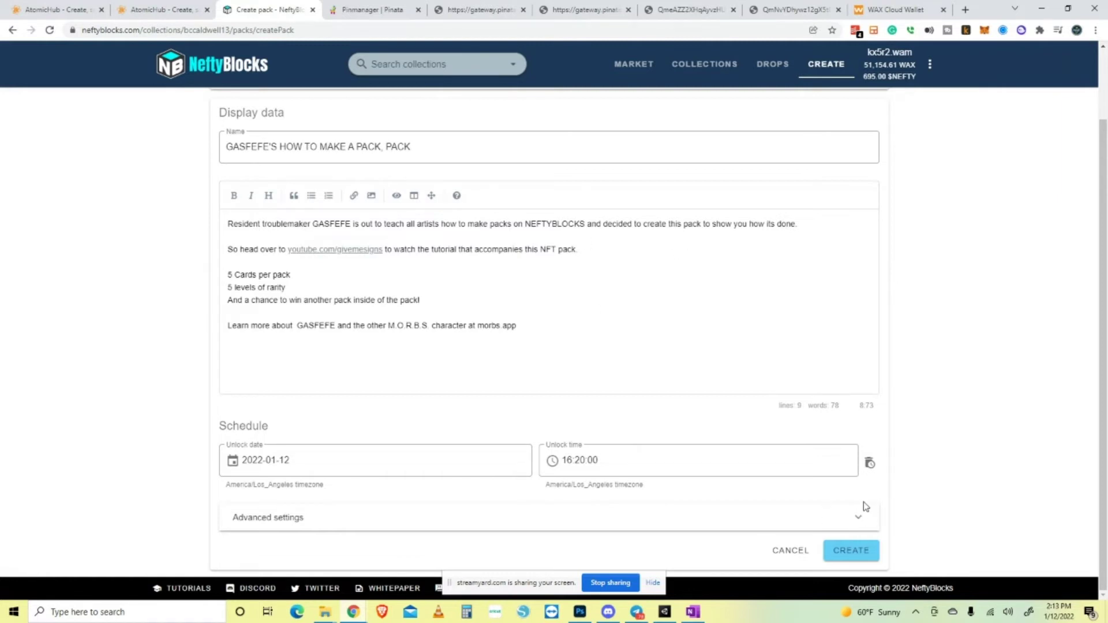
Expand the pack's advanced settings and go to the Video field of the unpack data.
{"action": "left_click", "coordinate": [860, 520]}
{"action": "scroll", "coordinate": [925, 260], "scroll_direction": "down", "scroll_amount": 4}
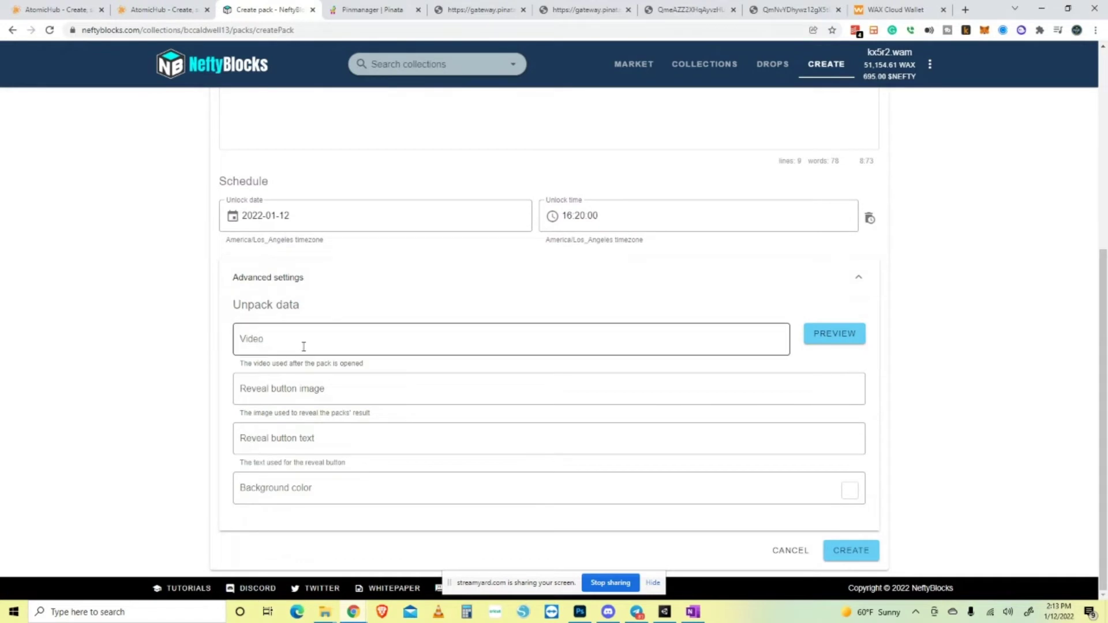
{"action": "left_click", "coordinate": [307, 339]}
{"action": "left_click", "coordinate": [353, 11]}
{"action": "left_click", "coordinate": [175, 230]}
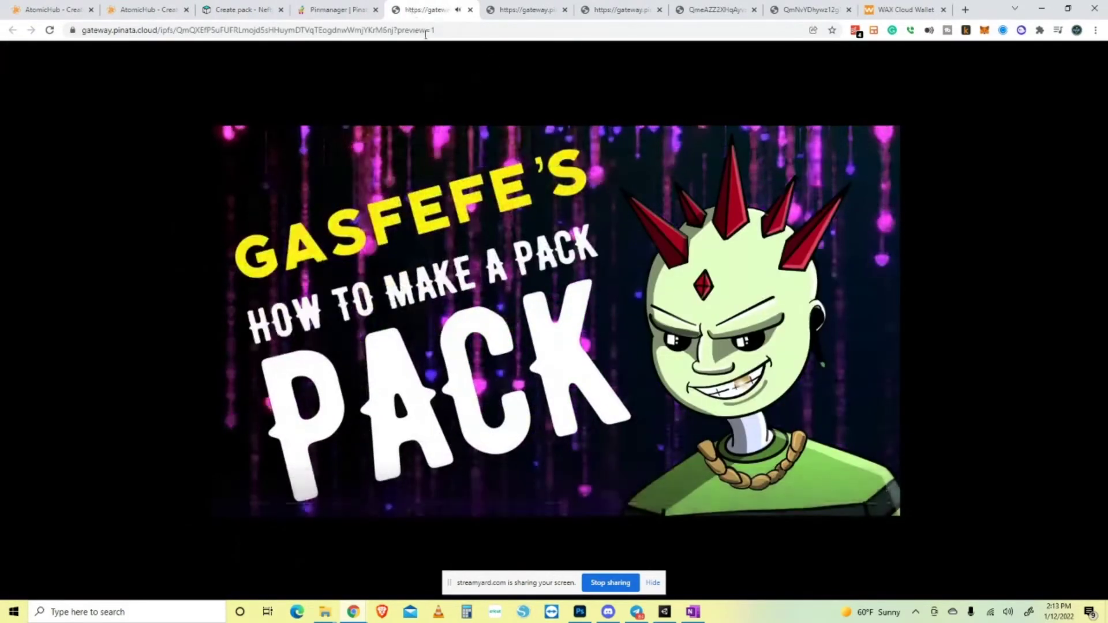
{"action": "left_click", "coordinate": [455, 27]}
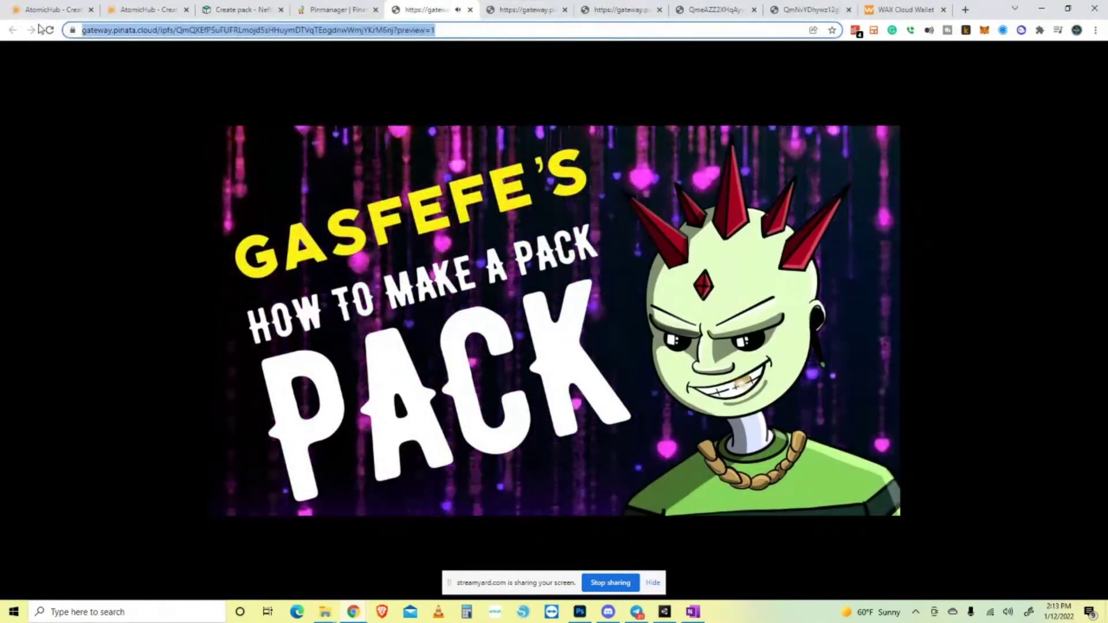
Set the unpack Video to the CID of GASFEFE-HowtoMake A PAckFINAL VID.mp4, copied from the Pinata file list.
{"action": "left_click", "coordinate": [327, 8]}
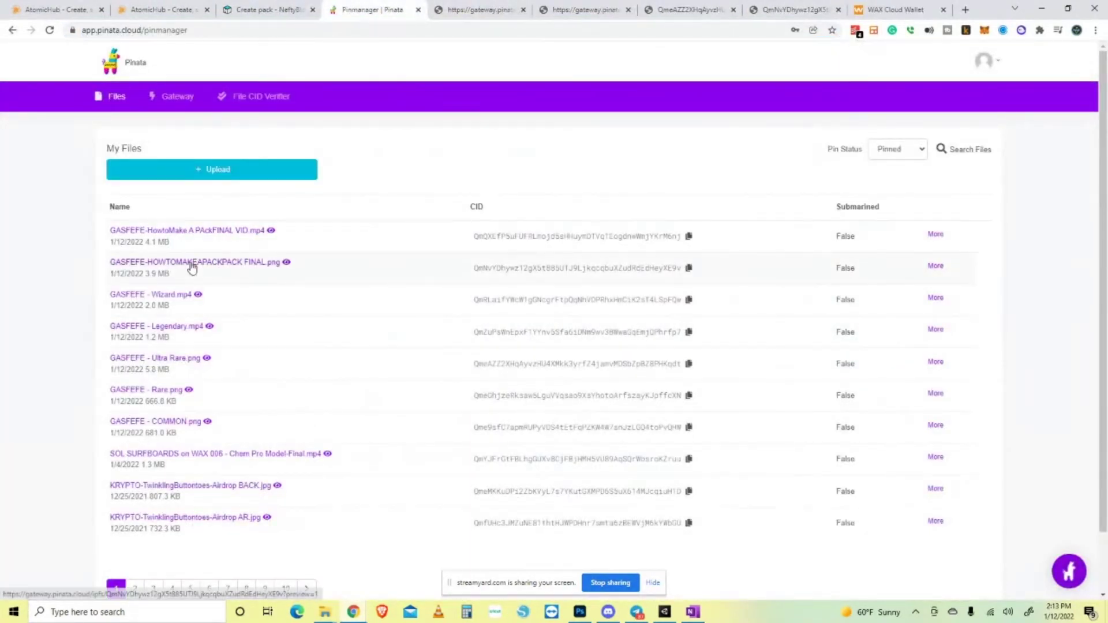
{"action": "left_click", "coordinate": [689, 237]}
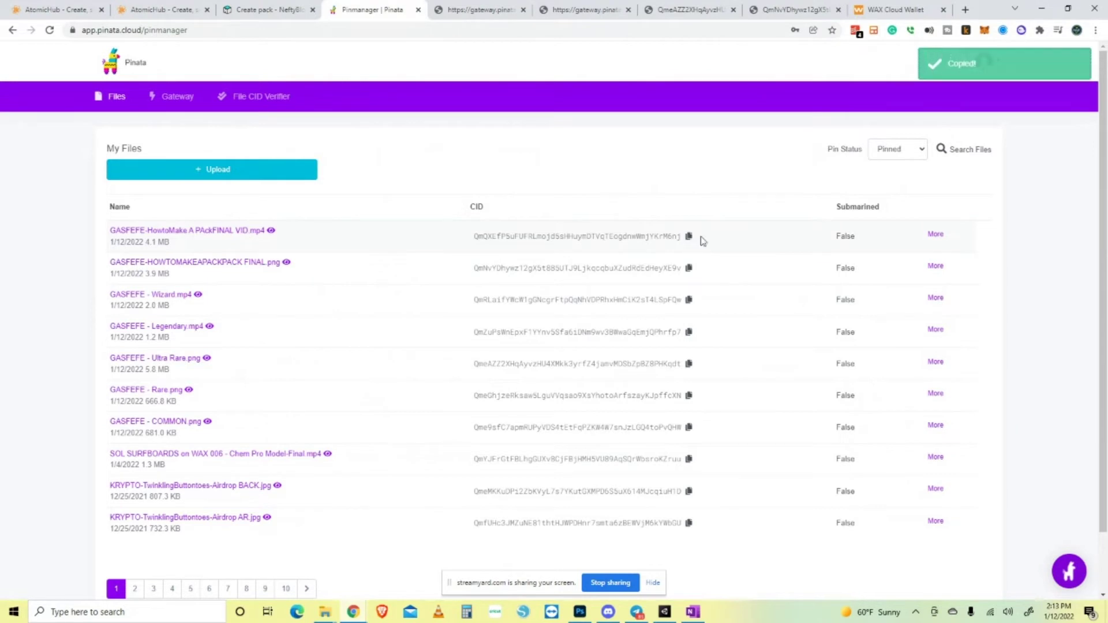
{"action": "left_click", "coordinate": [267, 8]}
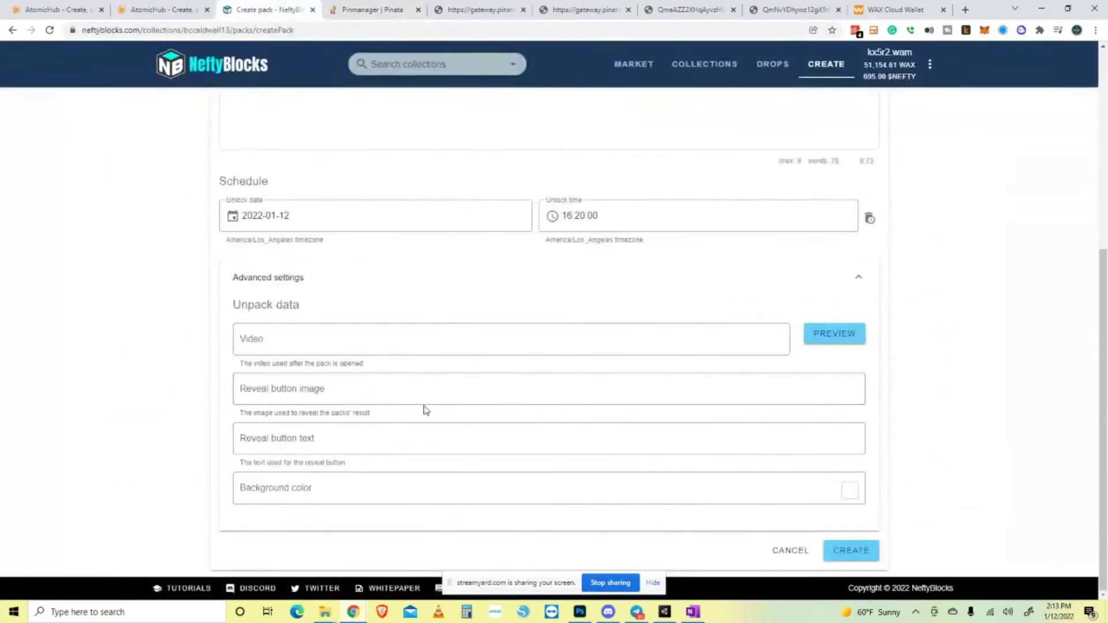
{"action": "left_click", "coordinate": [349, 339]}
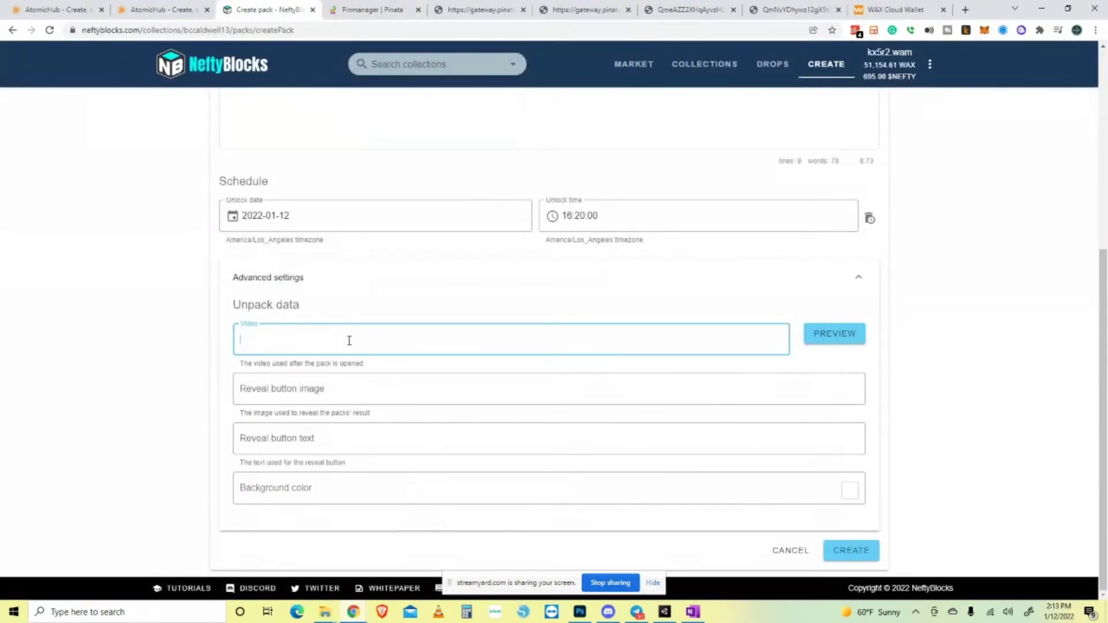
{"action": "key", "text": "ctrl+v"}
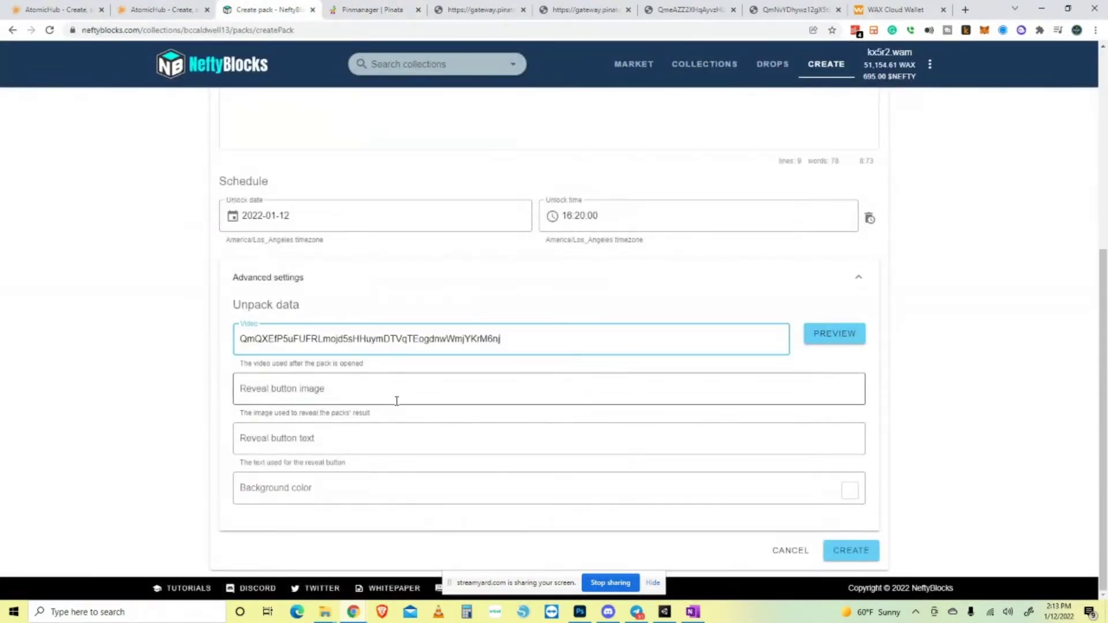
{"action": "left_click", "coordinate": [445, 443]}
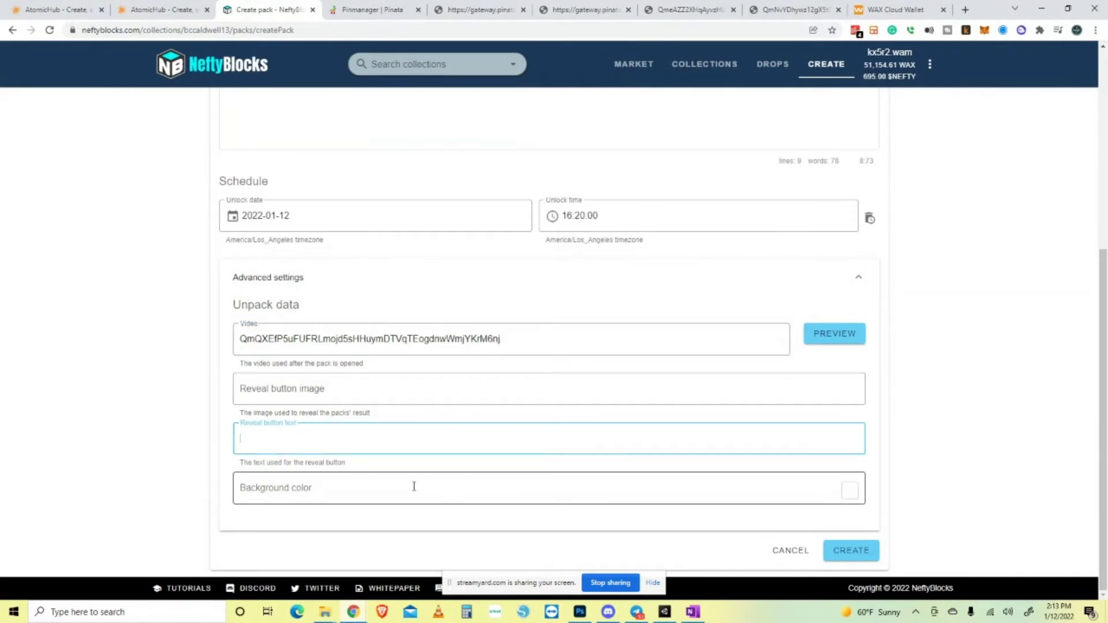
Preview the unpack video, unmute the site to hear its sound, and close the preview.
{"action": "left_click", "coordinate": [838, 341]}
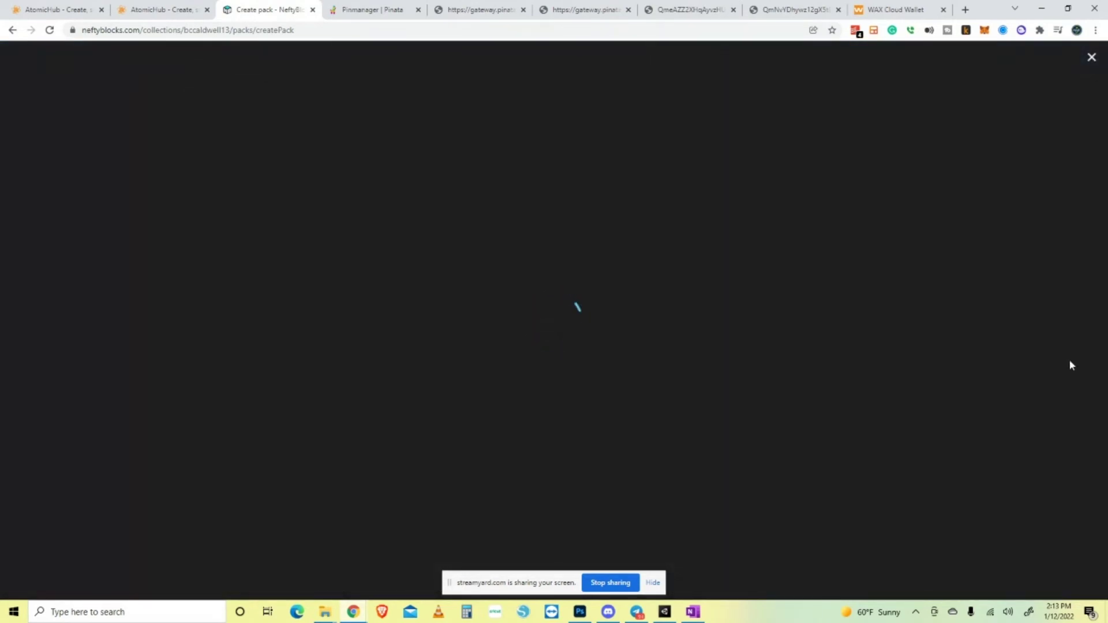
{"action": "left_click", "coordinate": [1069, 362]}
{"action": "left_click", "coordinate": [836, 338]}
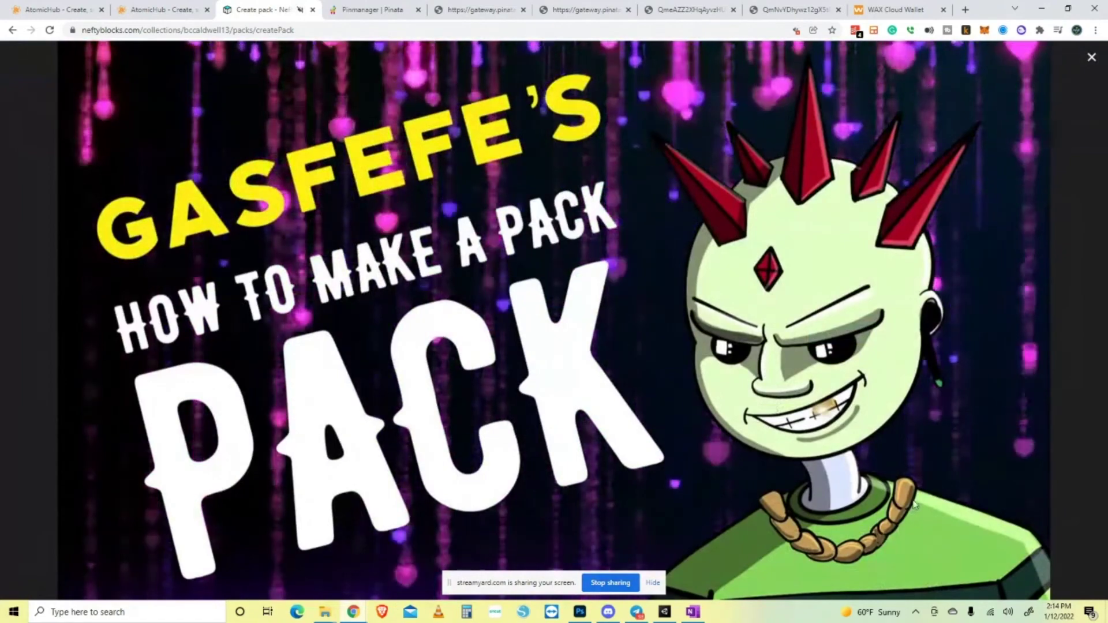
{"action": "right_click", "coordinate": [292, 9]}
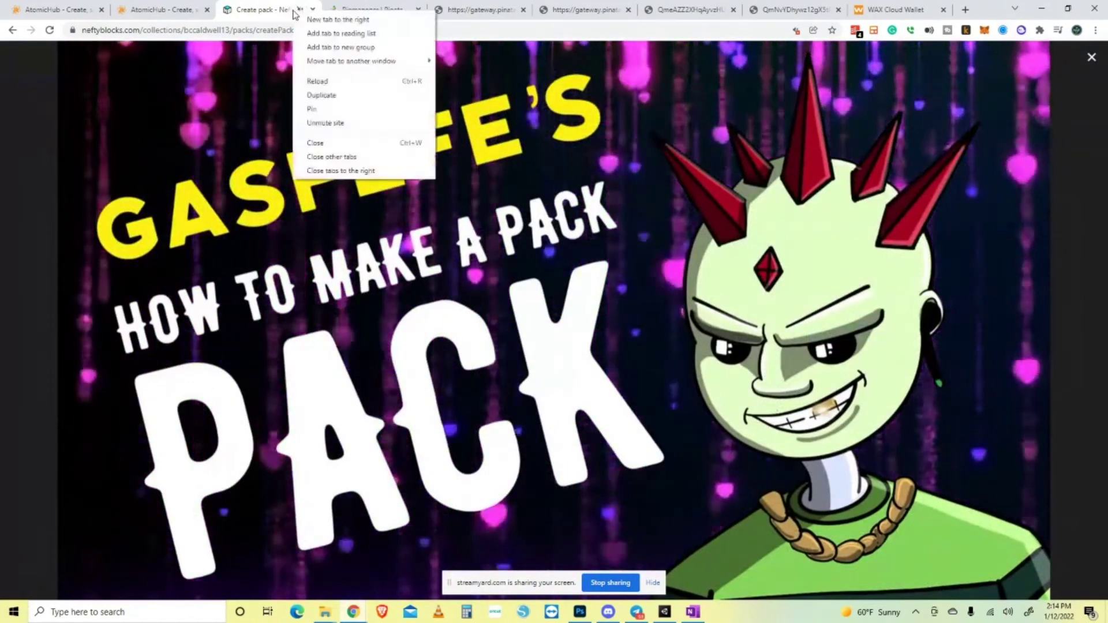
{"action": "left_click", "coordinate": [324, 123]}
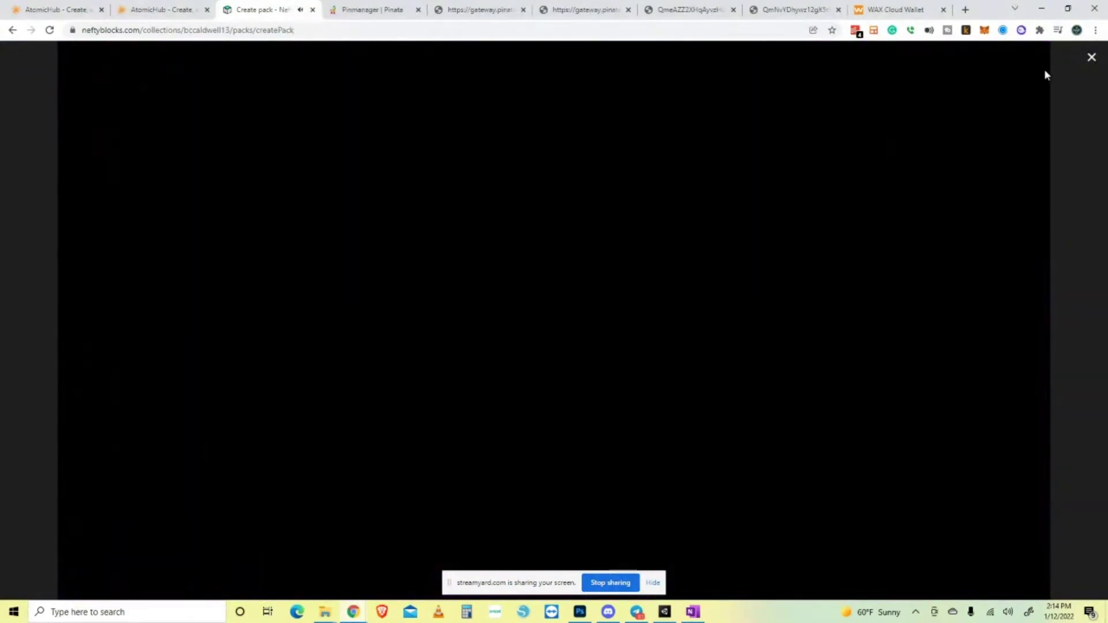
{"action": "left_click", "coordinate": [1090, 57]}
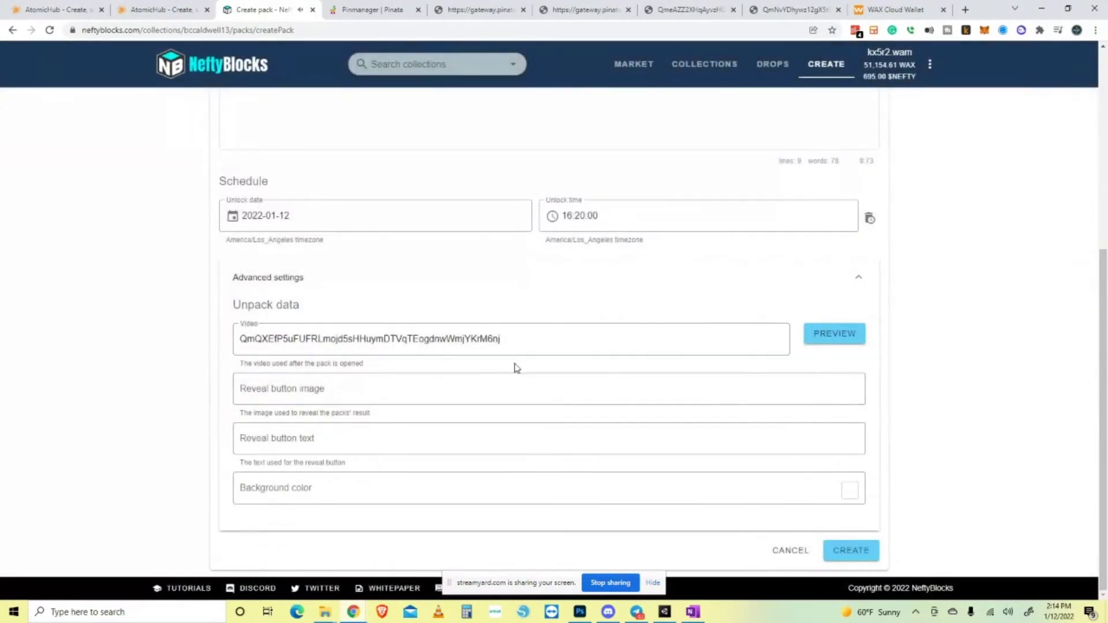
Set the unpack background color to black (#000000ff) and preview the video against it.
{"action": "left_click", "coordinate": [326, 491]}
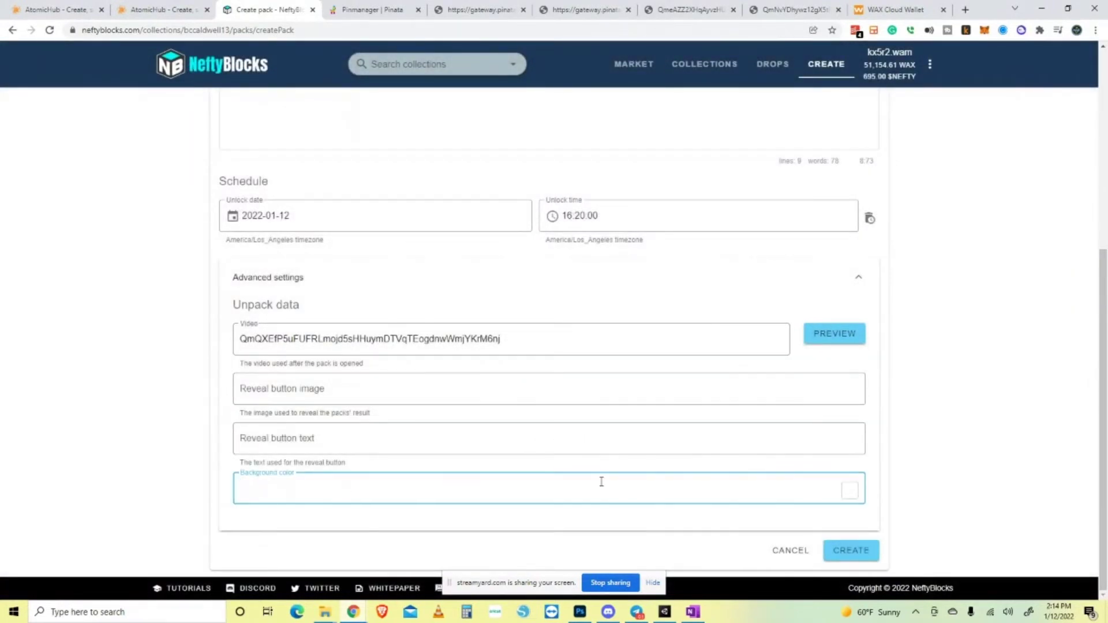
{"action": "left_click", "coordinate": [850, 491]}
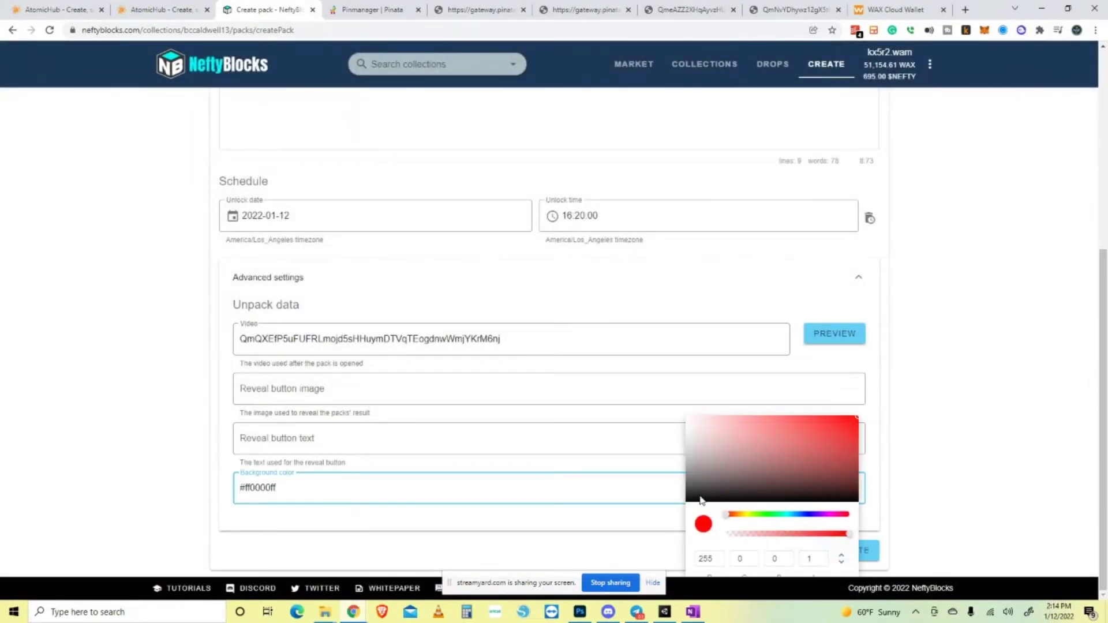
{"action": "left_click", "coordinate": [944, 480]}
{"action": "left_click", "coordinate": [833, 333]}
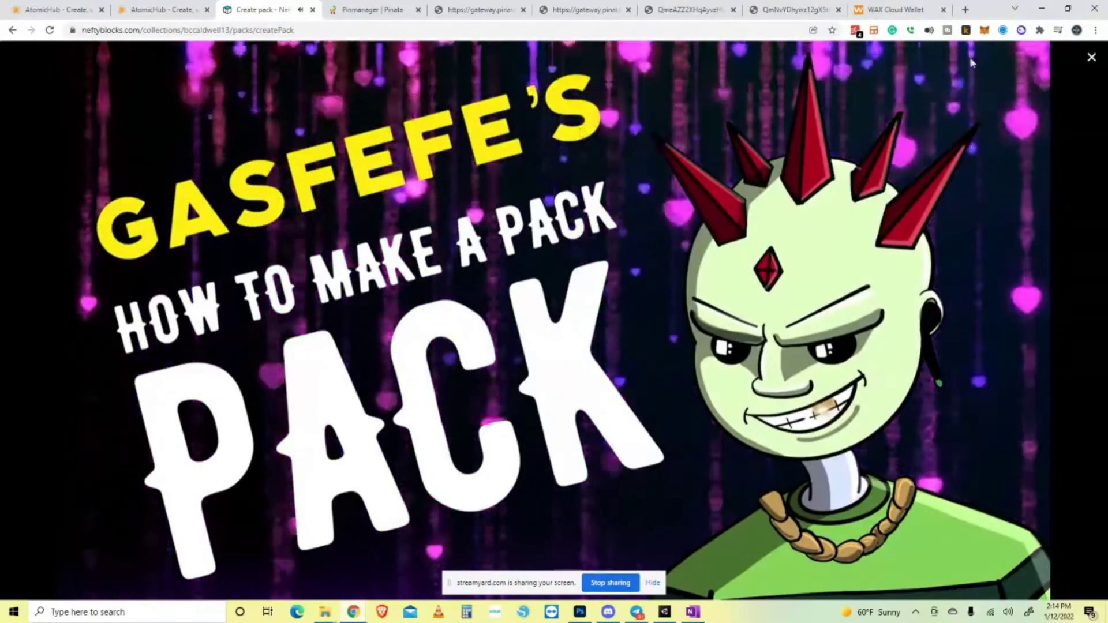
{"action": "left_click", "coordinate": [1091, 60]}
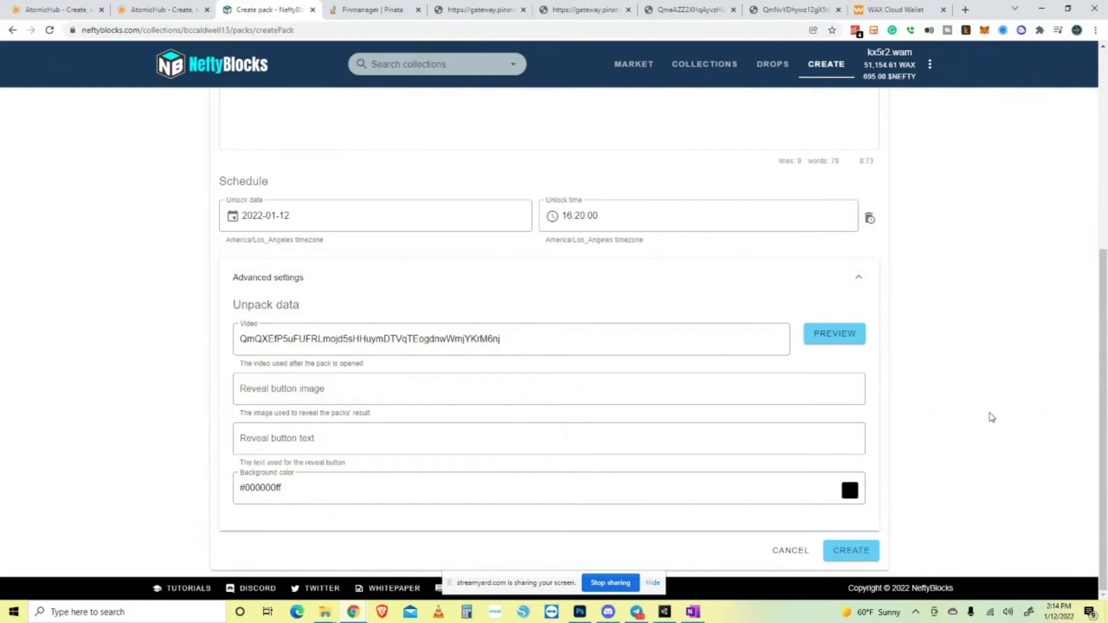
Review the pack's details, create the pack, and open it for modification from the collection's pack list.
{"action": "scroll", "coordinate": [969, 420], "scroll_direction": "up", "scroll_amount": 6}
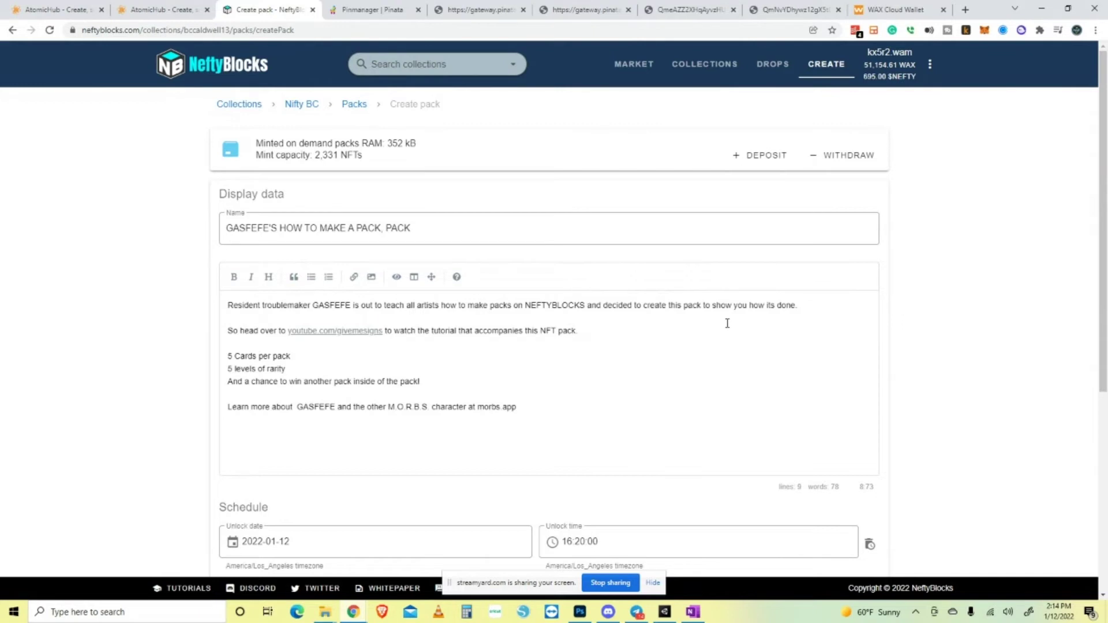
{"action": "scroll", "coordinate": [407, 301], "scroll_direction": "down", "scroll_amount": 2}
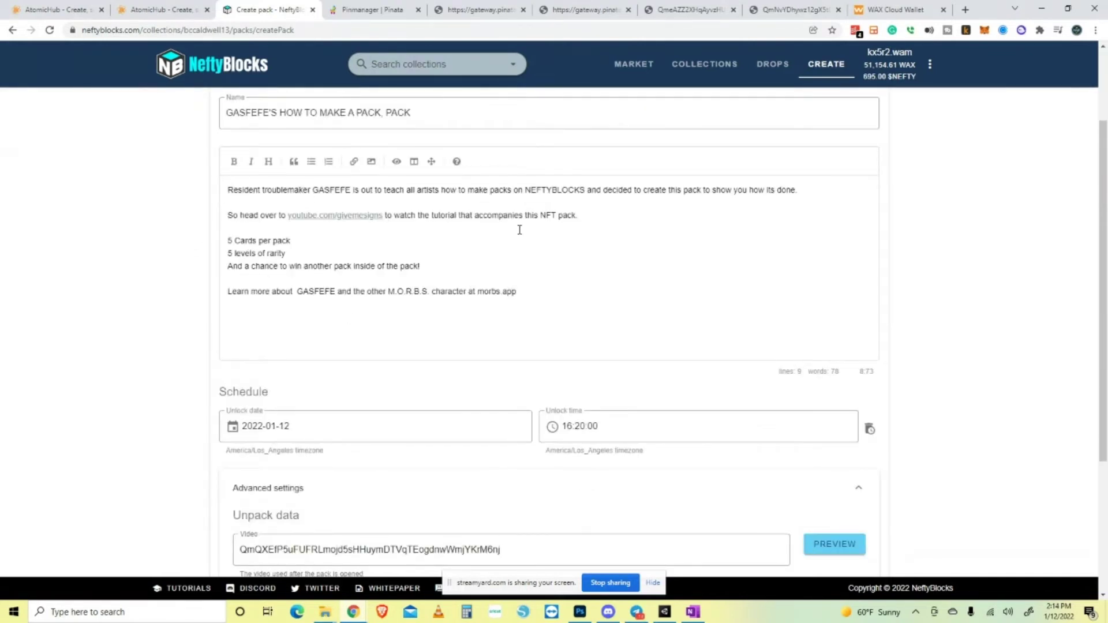
{"action": "scroll", "coordinate": [500, 367], "scroll_direction": "down", "scroll_amount": 3}
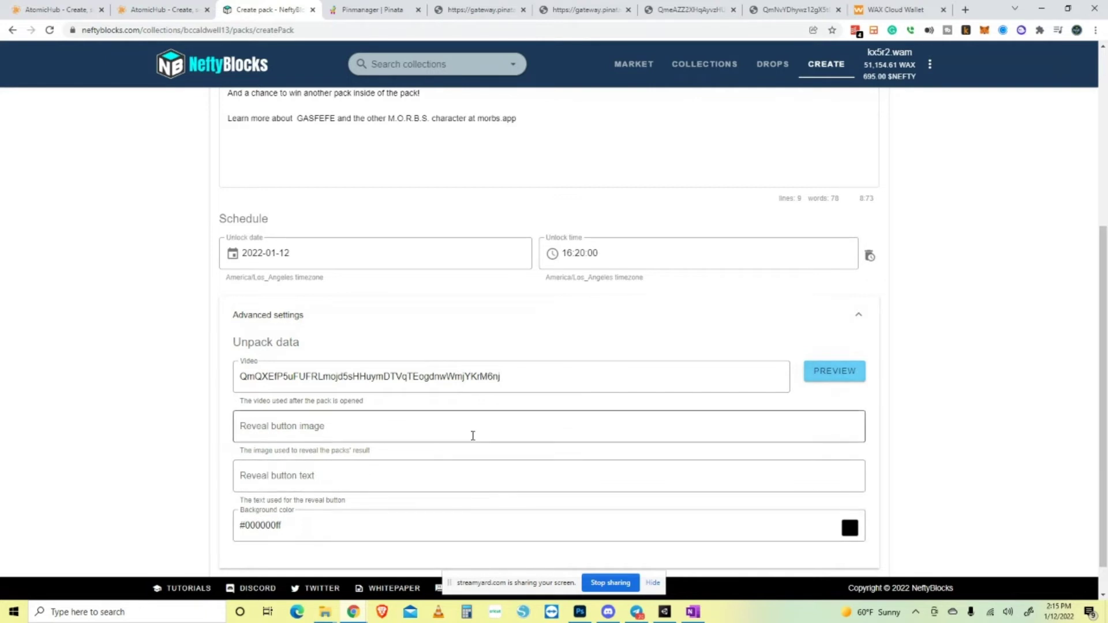
{"action": "scroll", "coordinate": [472, 435], "scroll_direction": "down", "scroll_amount": 1}
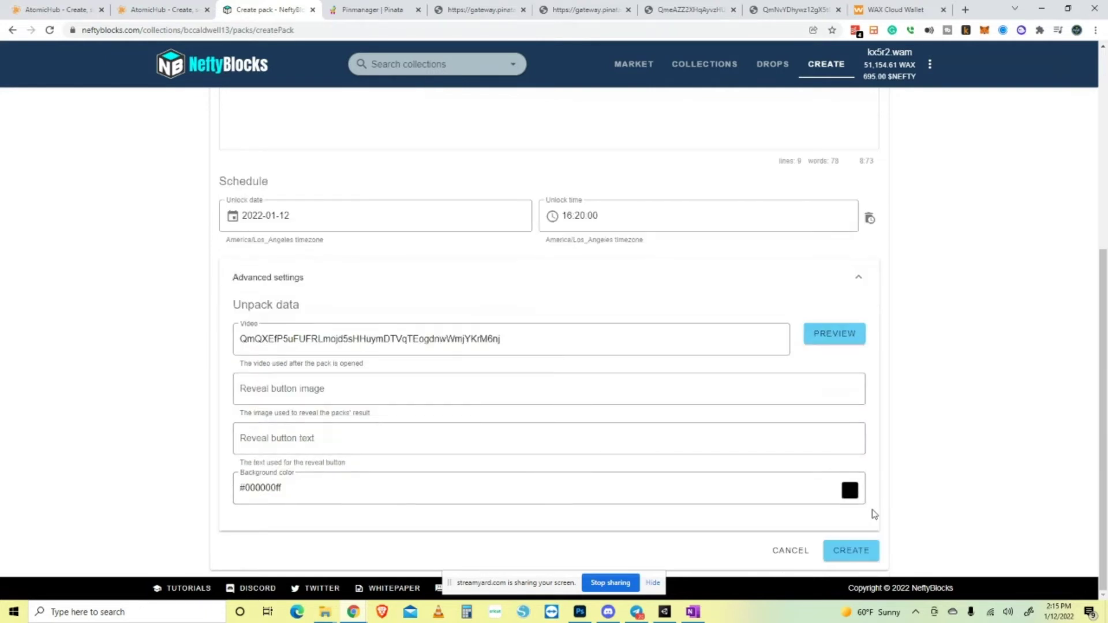
{"action": "left_click", "coordinate": [845, 554]}
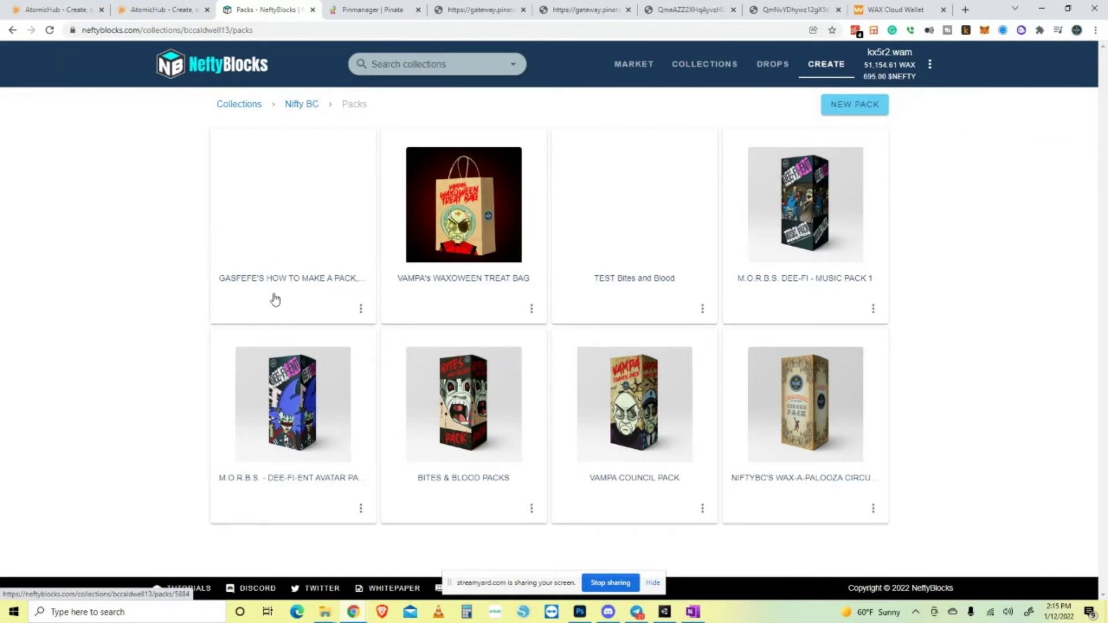
{"action": "left_click", "coordinate": [361, 309]}
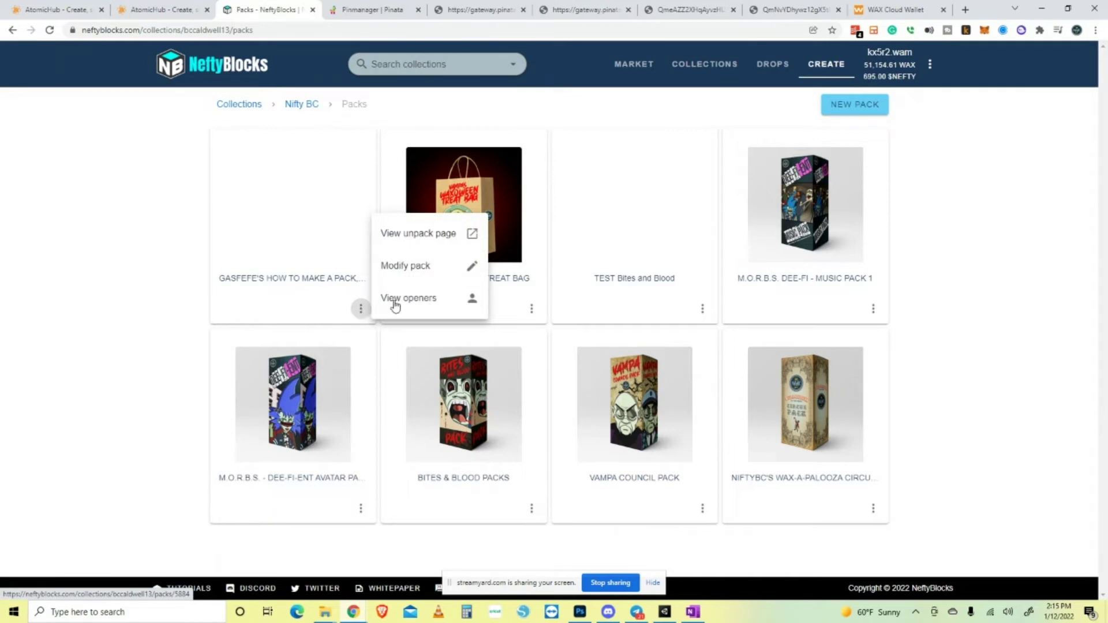
{"action": "left_click", "coordinate": [423, 267]}
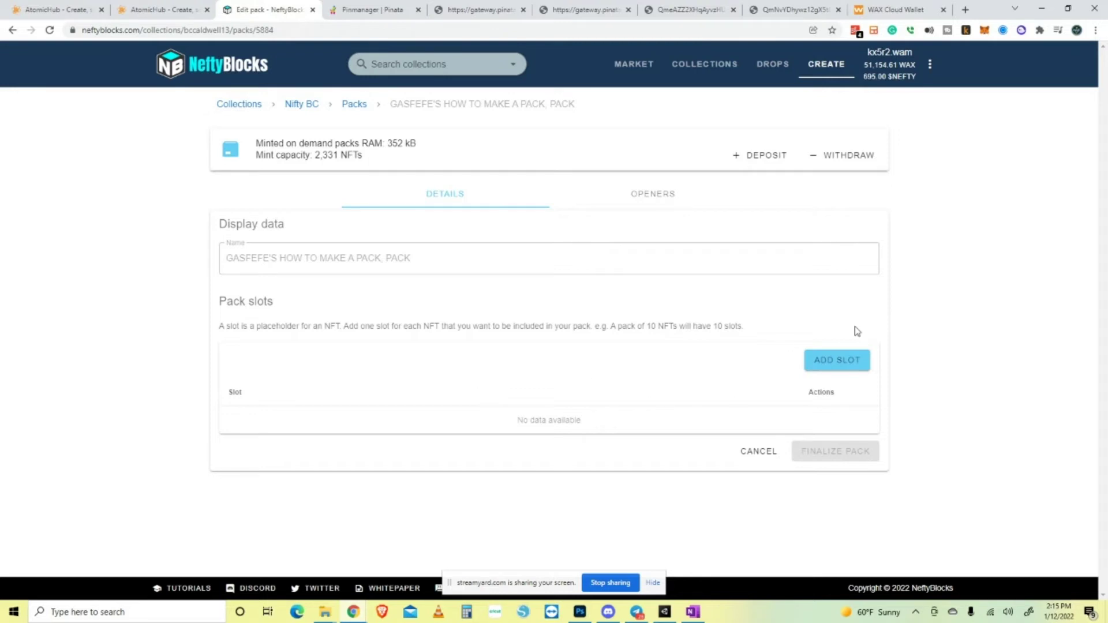
Add a first pack slot containing only the COMMON template #411512 and approve the transaction in the WAX wallet.
{"action": "left_click", "coordinate": [820, 366]}
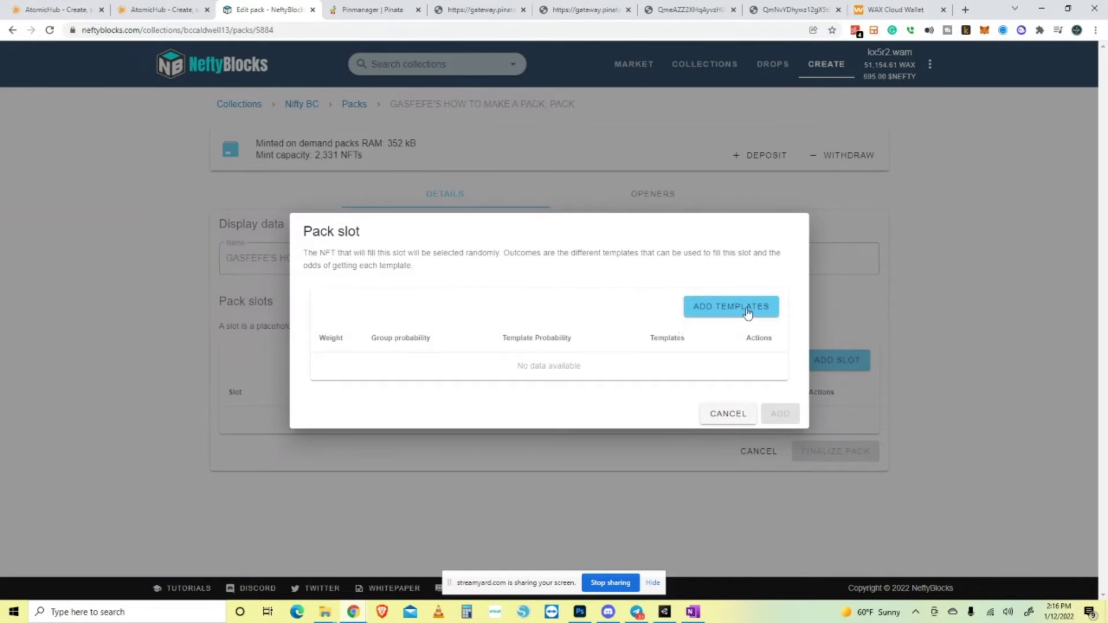
{"action": "left_click", "coordinate": [703, 309]}
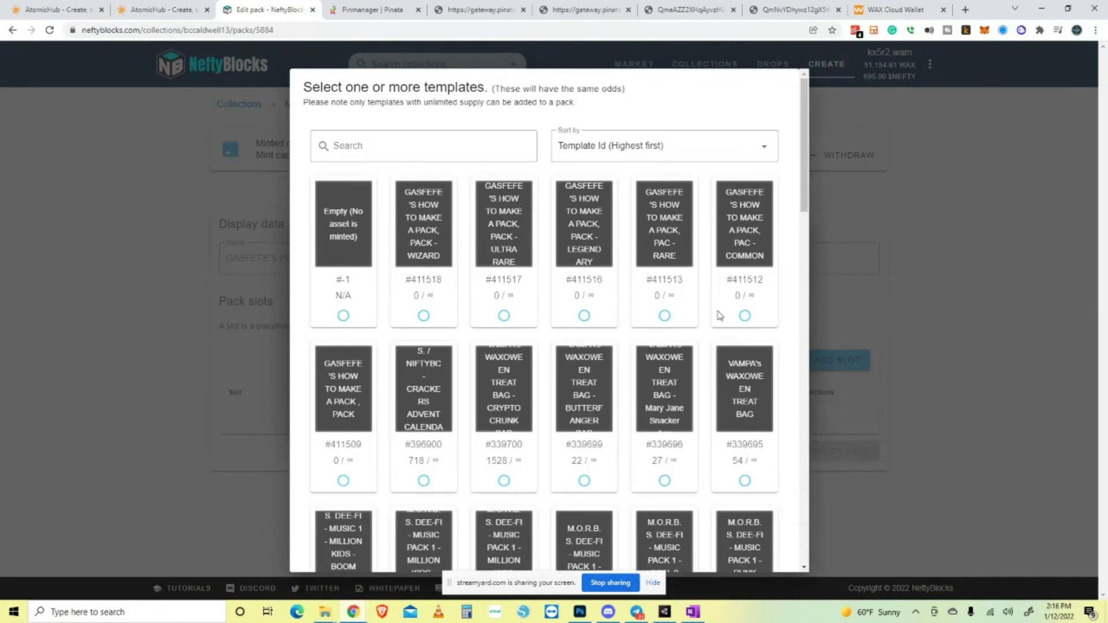
{"action": "left_click", "coordinate": [744, 315]}
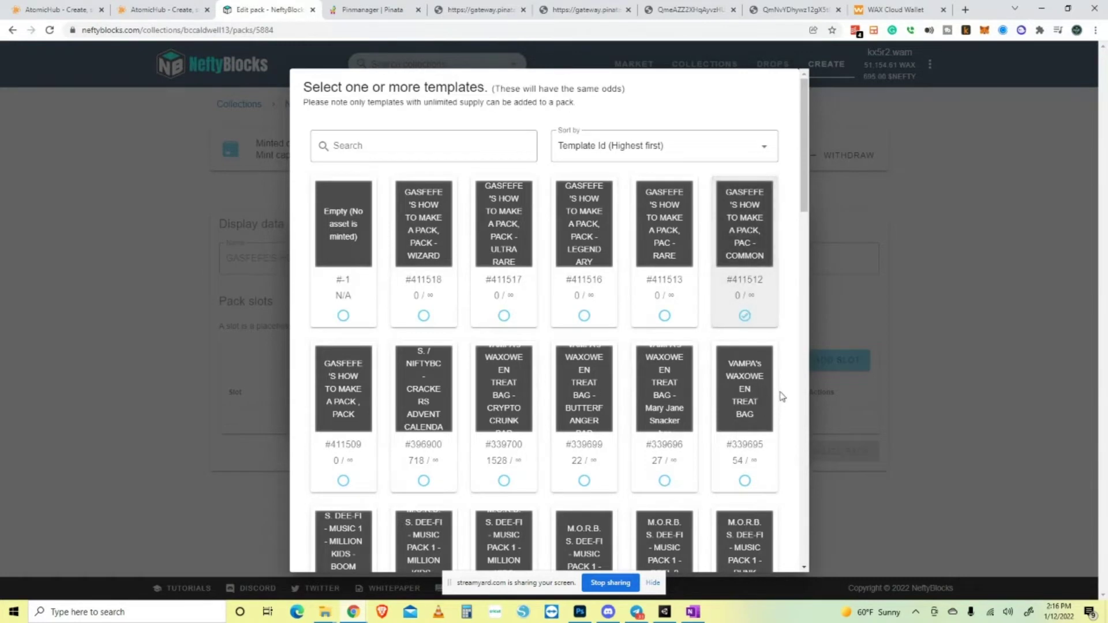
{"action": "scroll", "coordinate": [782, 392], "scroll_direction": "down", "scroll_amount": 5}
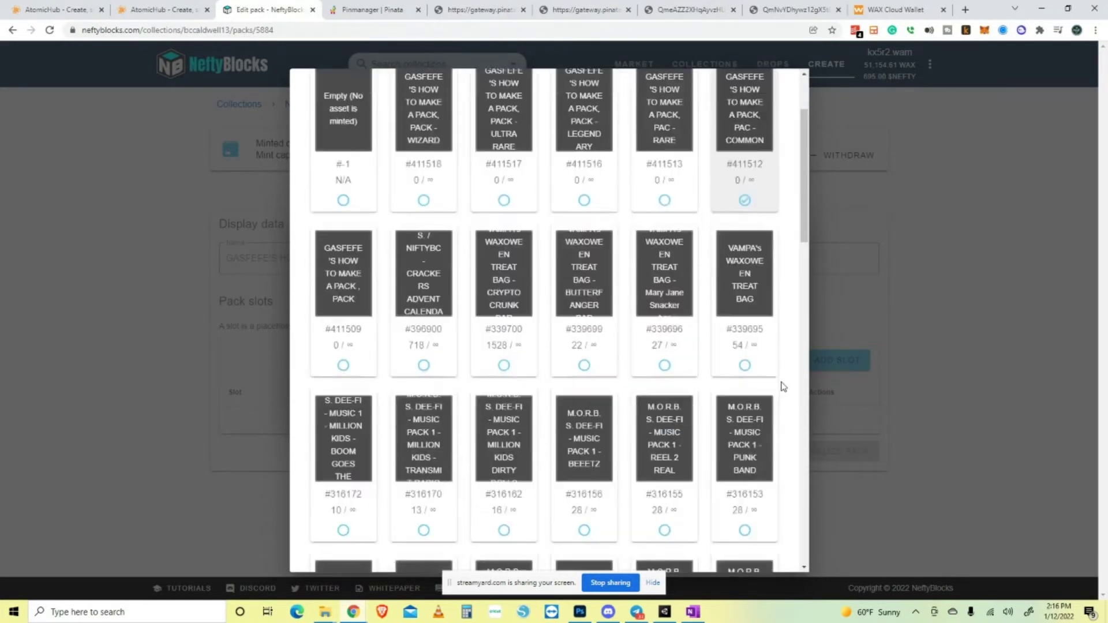
{"action": "scroll", "coordinate": [782, 388], "scroll_direction": "down", "scroll_amount": 10}
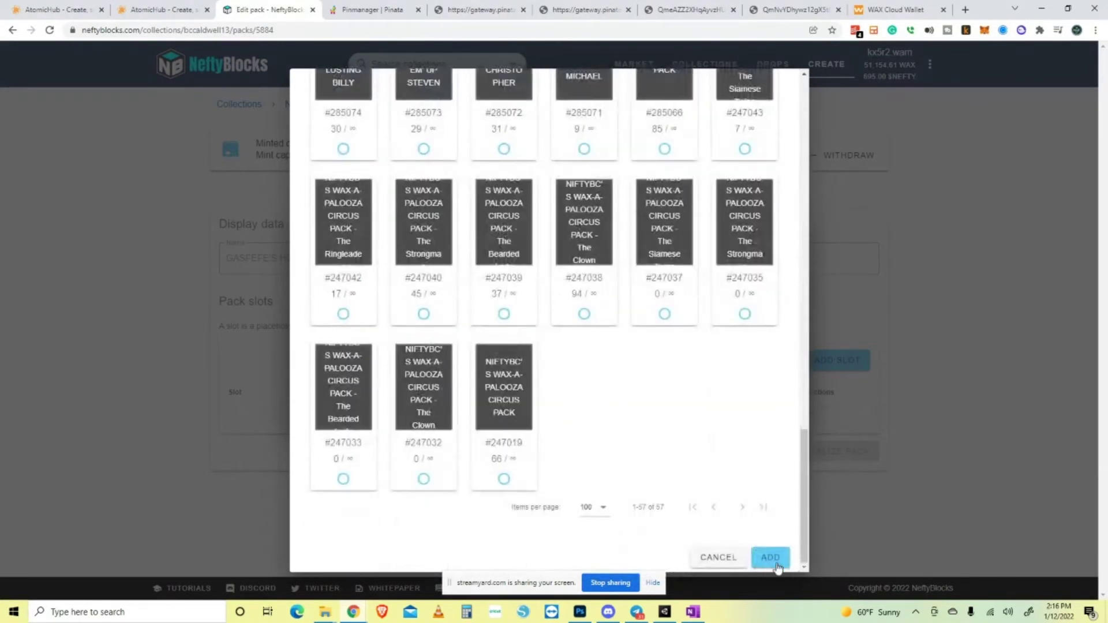
{"action": "left_click", "coordinate": [772, 558]}
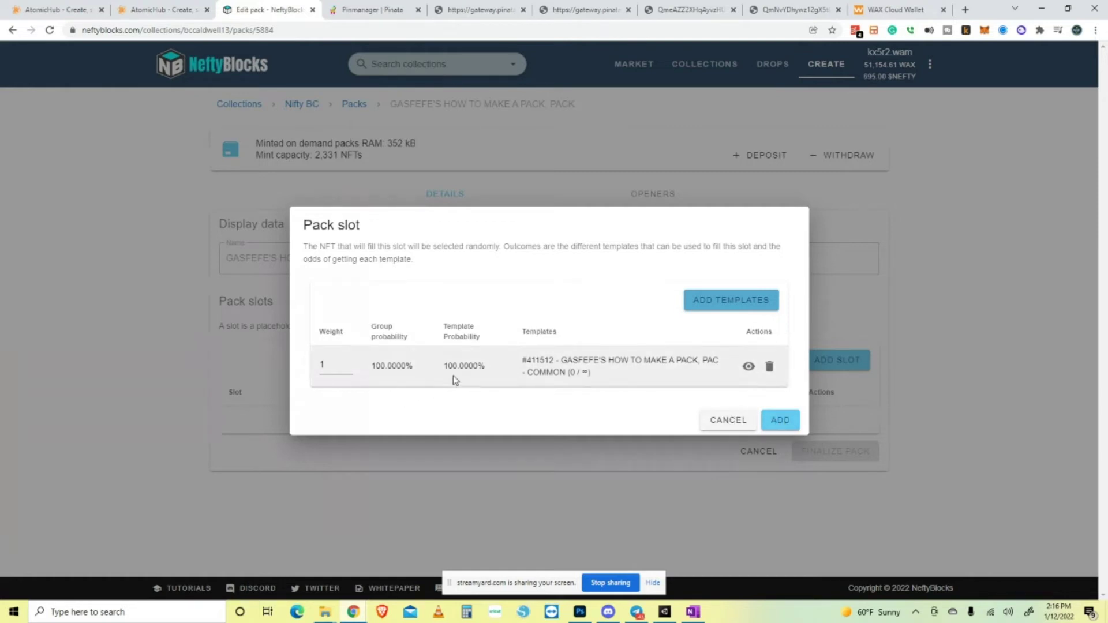
{"action": "left_click", "coordinate": [790, 429]}
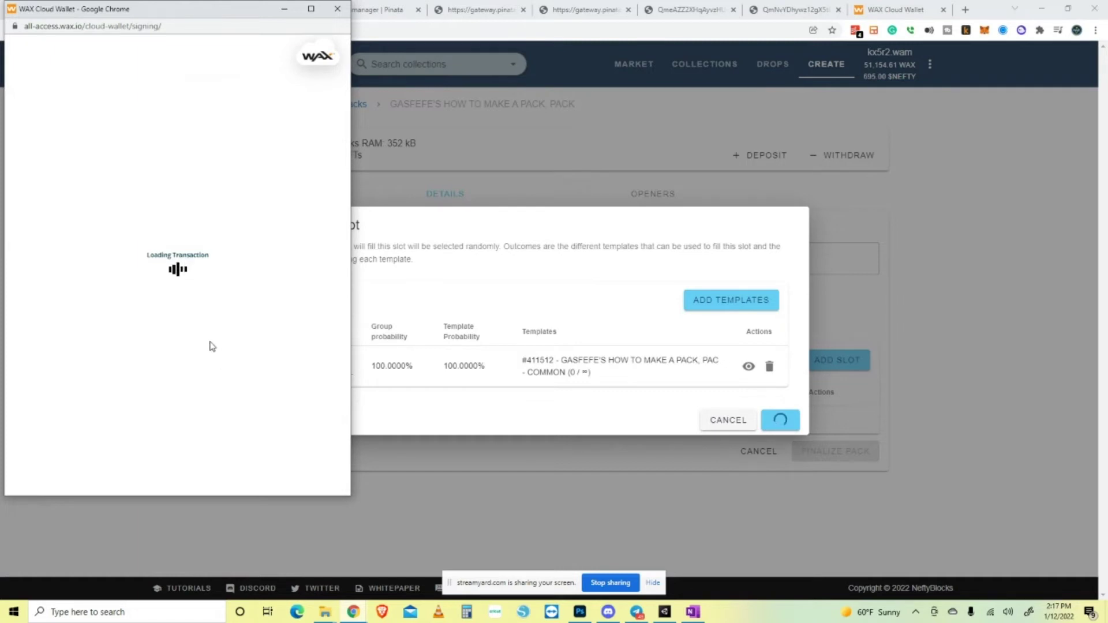
{"action": "left_click", "coordinate": [189, 412]}
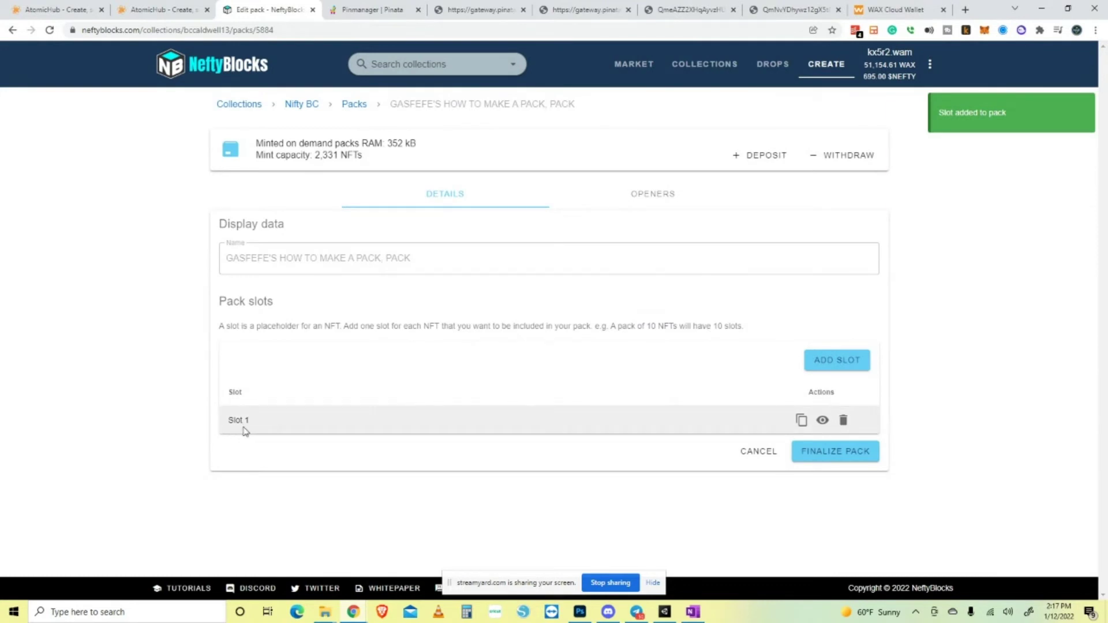
Try COMMON #411512, RARE #411513 and ULTRA RARE #411517 as a single same-odds group in a new pack slot, and remove that group.
{"action": "left_click", "coordinate": [840, 364]}
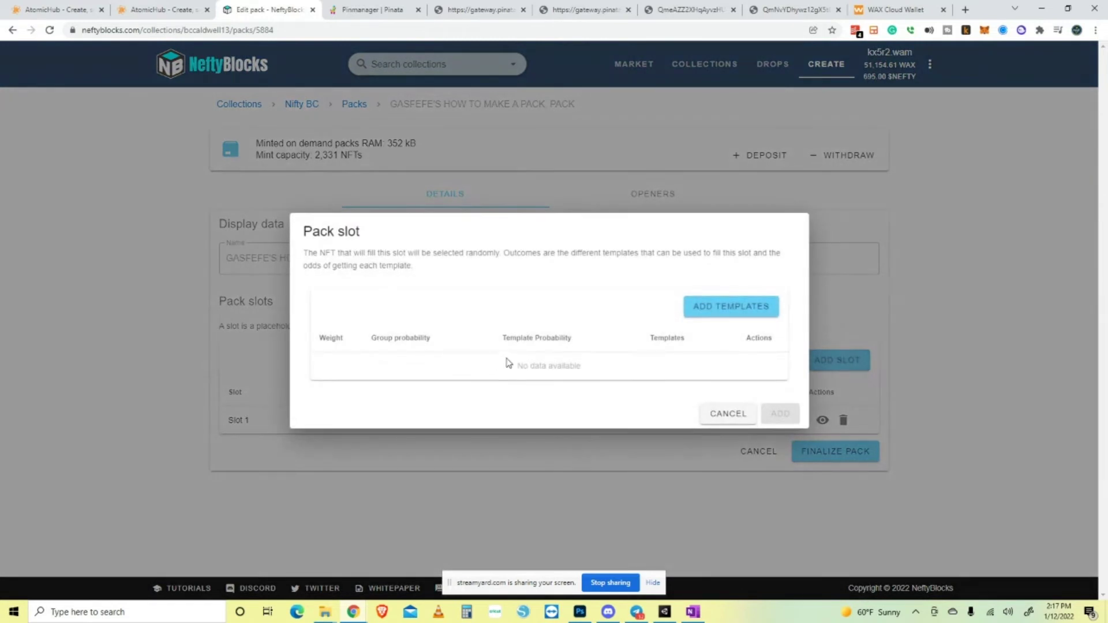
{"action": "left_click", "coordinate": [725, 313]}
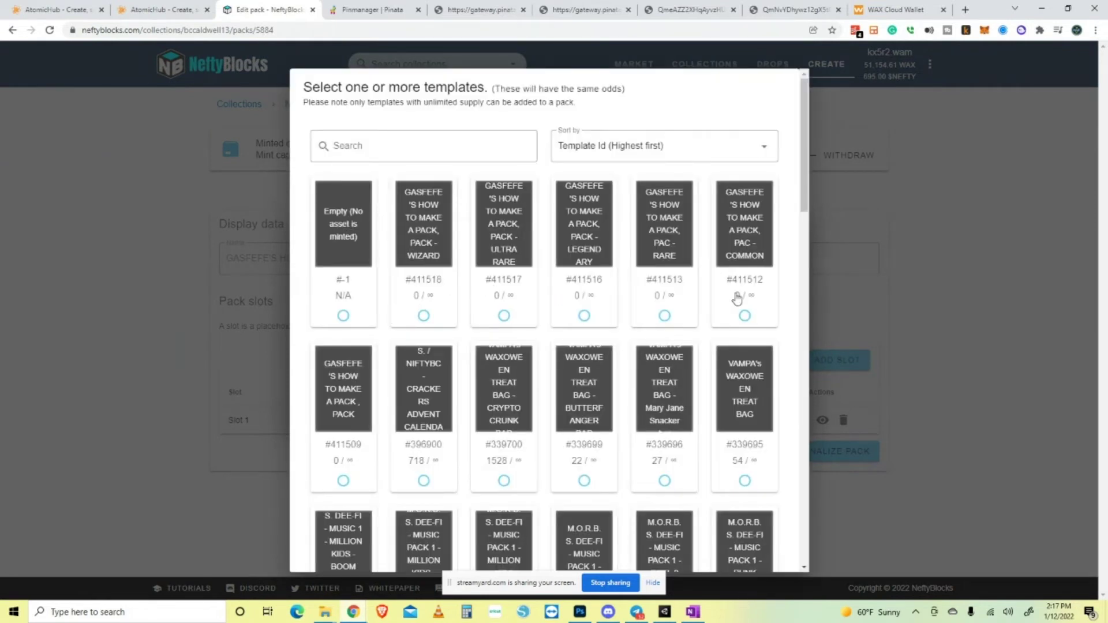
{"action": "left_click", "coordinate": [744, 315]}
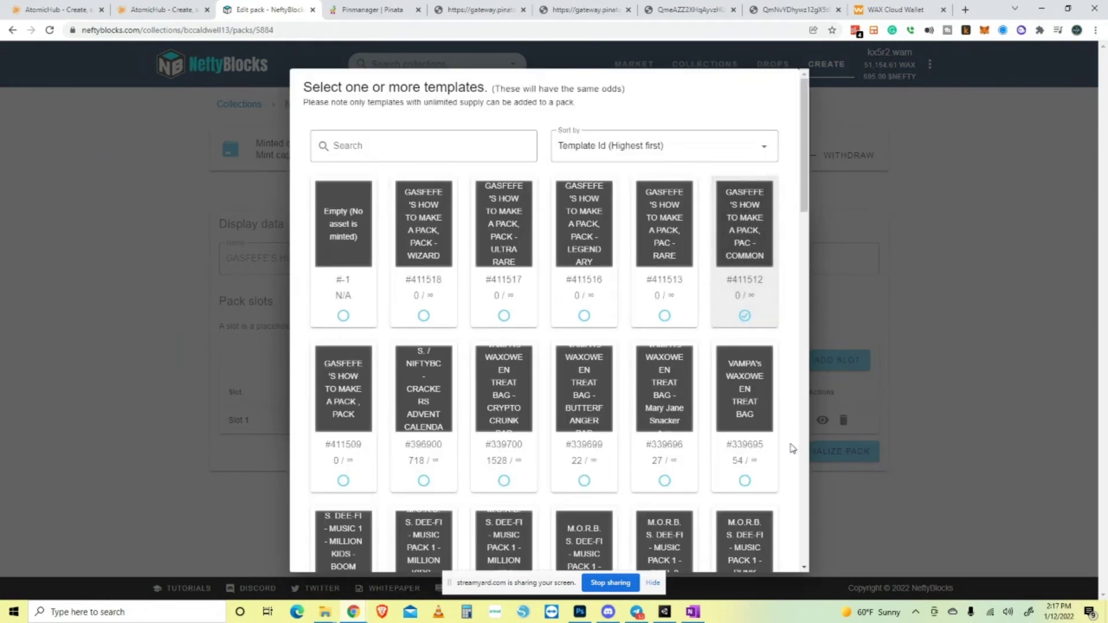
{"action": "left_click", "coordinate": [663, 317]}
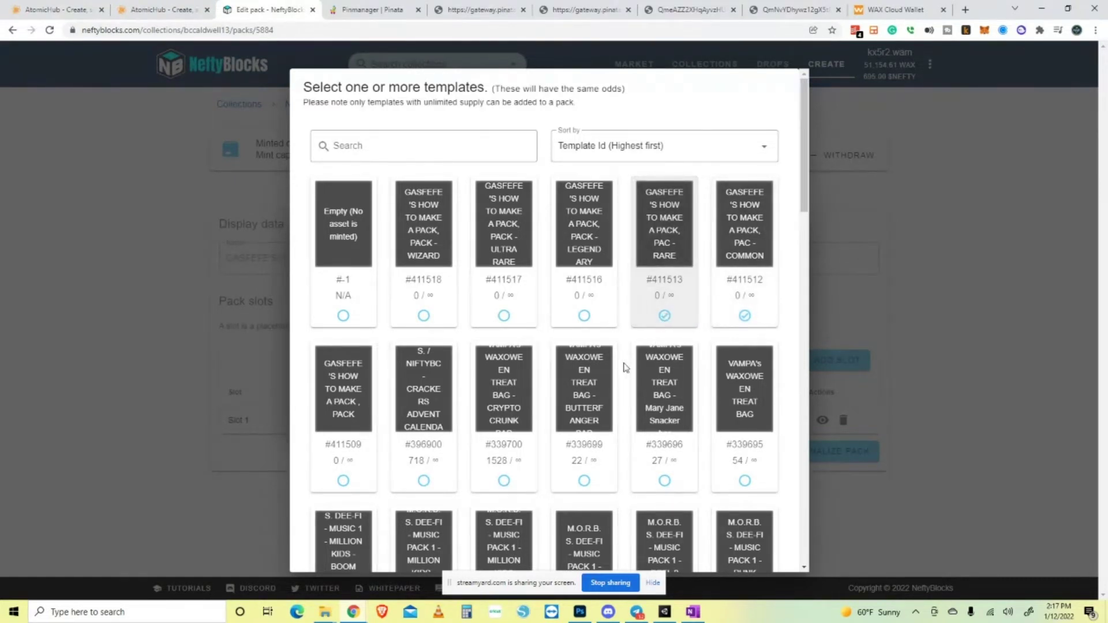
{"action": "left_click", "coordinate": [504, 316]}
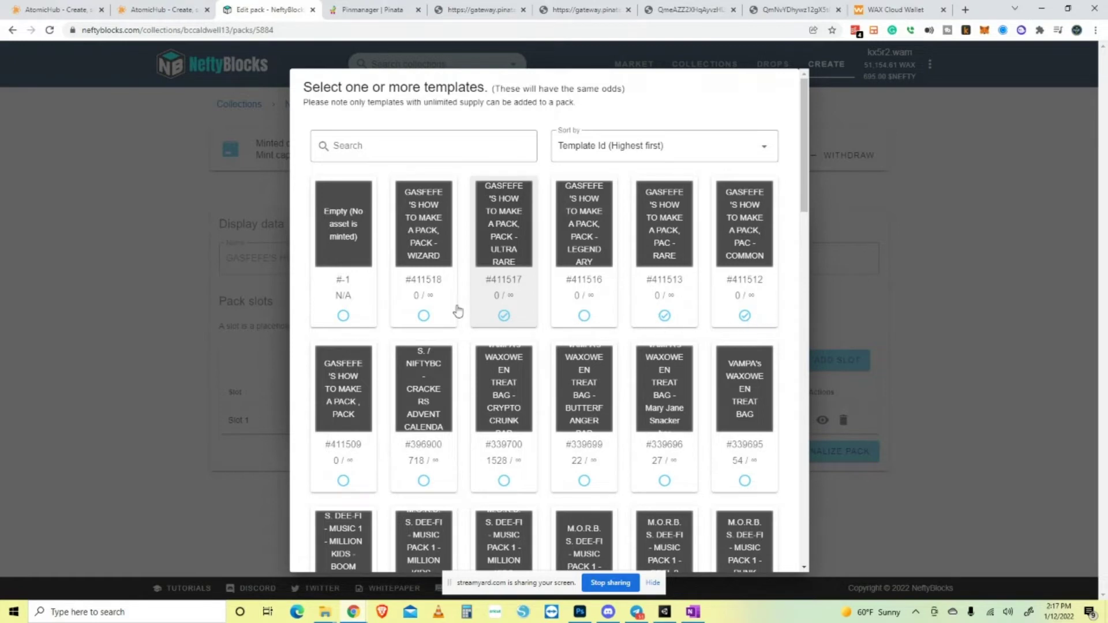
{"action": "scroll", "coordinate": [780, 393], "scroll_direction": "down", "scroll_amount": 10}
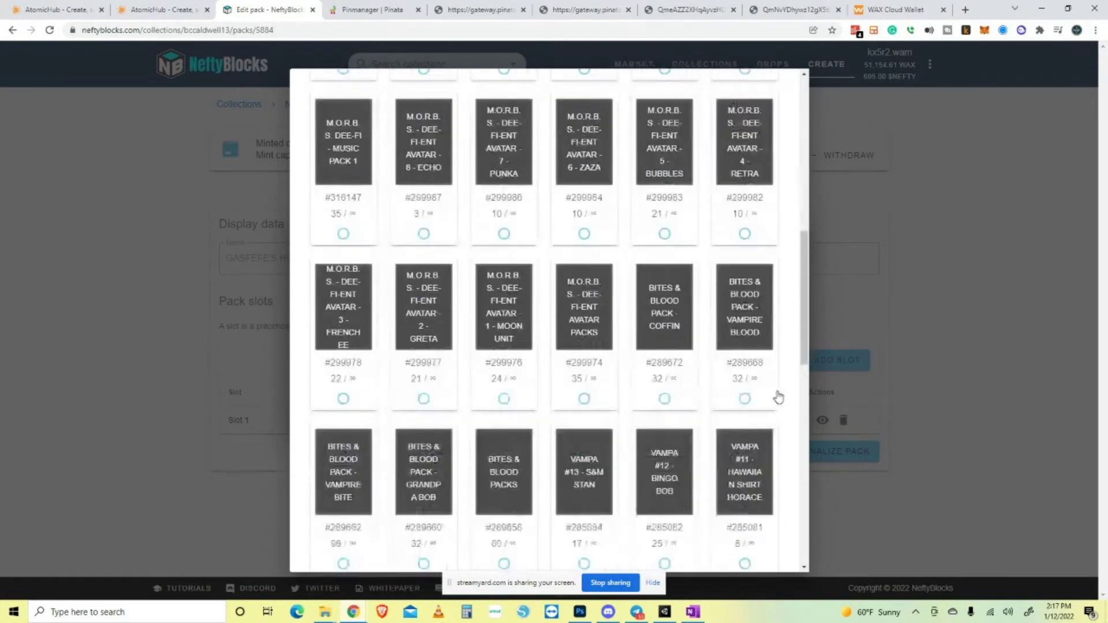
{"action": "scroll", "coordinate": [778, 397], "scroll_direction": "down", "scroll_amount": 10}
{"action": "left_click", "coordinate": [769, 557]}
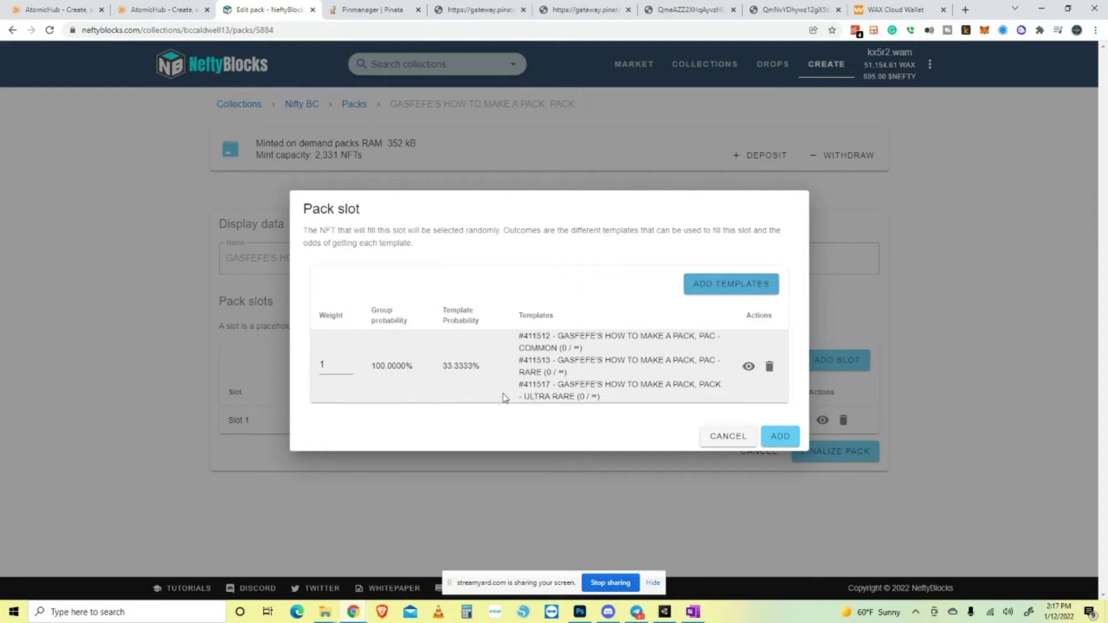
{"action": "left_click", "coordinate": [769, 367]}
Add the COMMON template #411512 on its own as the first outcome of the new pack slot.
{"action": "left_click", "coordinate": [728, 310]}
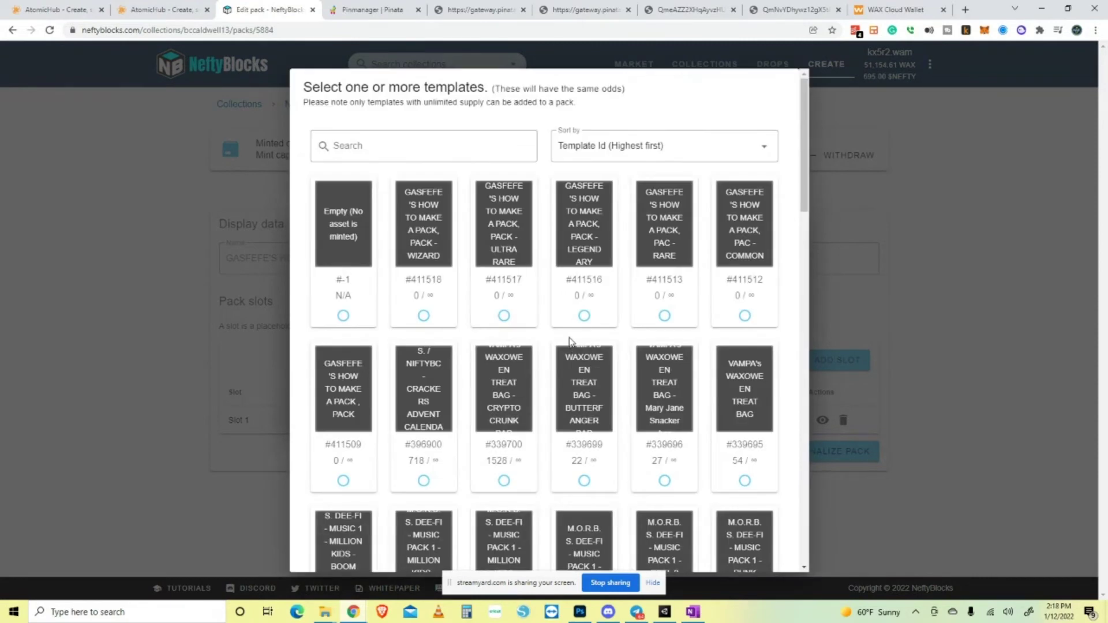
{"action": "left_click", "coordinate": [752, 312]}
{"action": "scroll", "coordinate": [802, 398], "scroll_direction": "down", "scroll_amount": 15}
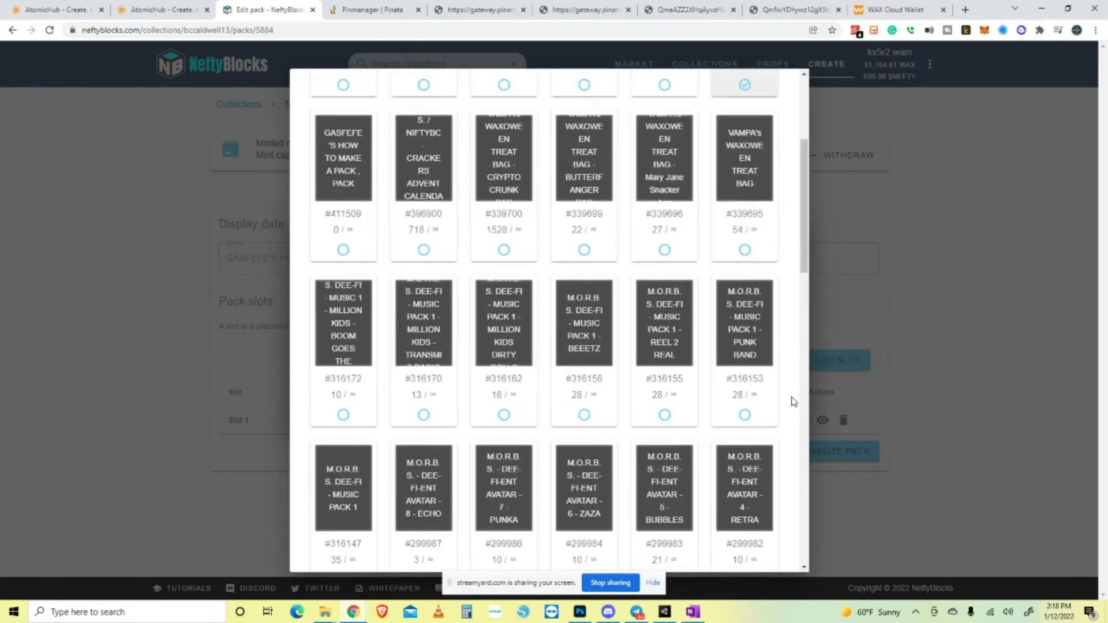
{"action": "scroll", "coordinate": [792, 405], "scroll_direction": "down", "scroll_amount": 5}
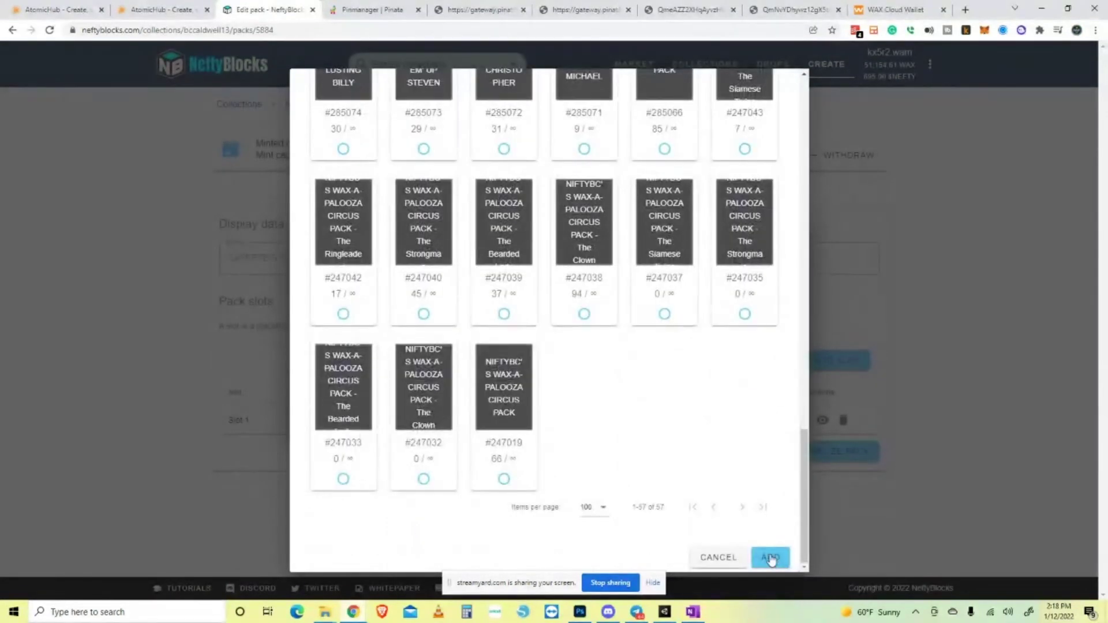
{"action": "left_click", "coordinate": [770, 557]}
Add the RARE template #411513 and the ULTRA RARE template #411517 to the slot as two separate outcomes.
{"action": "left_click", "coordinate": [734, 307]}
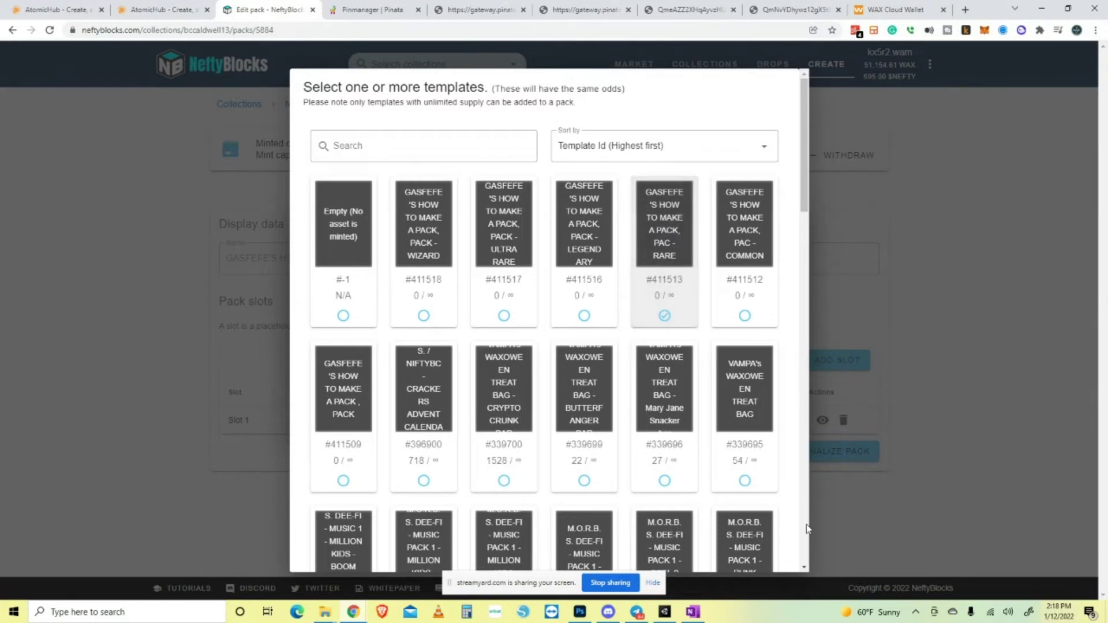
{"action": "scroll", "coordinate": [791, 519], "scroll_direction": "down", "scroll_amount": 5}
{"action": "scroll", "coordinate": [777, 511], "scroll_direction": "down", "scroll_amount": 10}
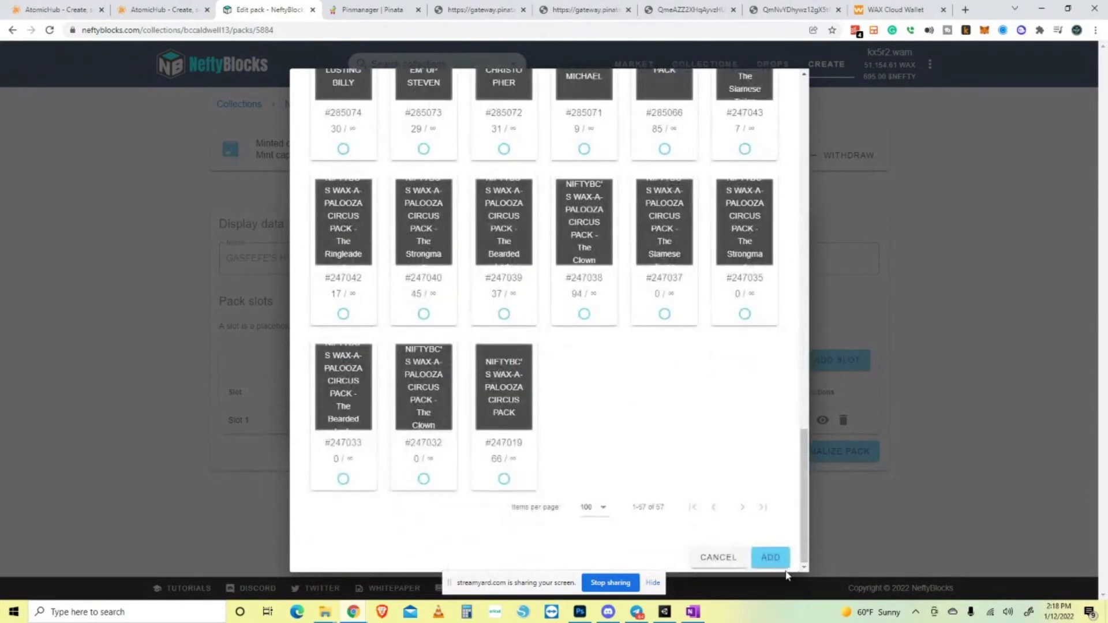
{"action": "left_click", "coordinate": [778, 559]}
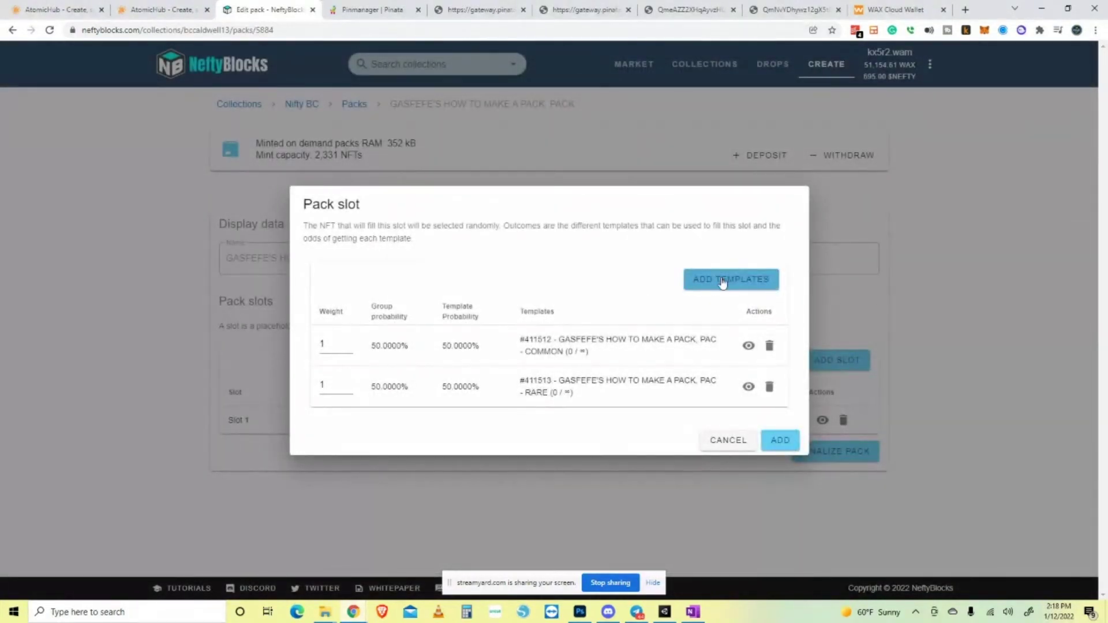
{"action": "left_click", "coordinate": [721, 281]}
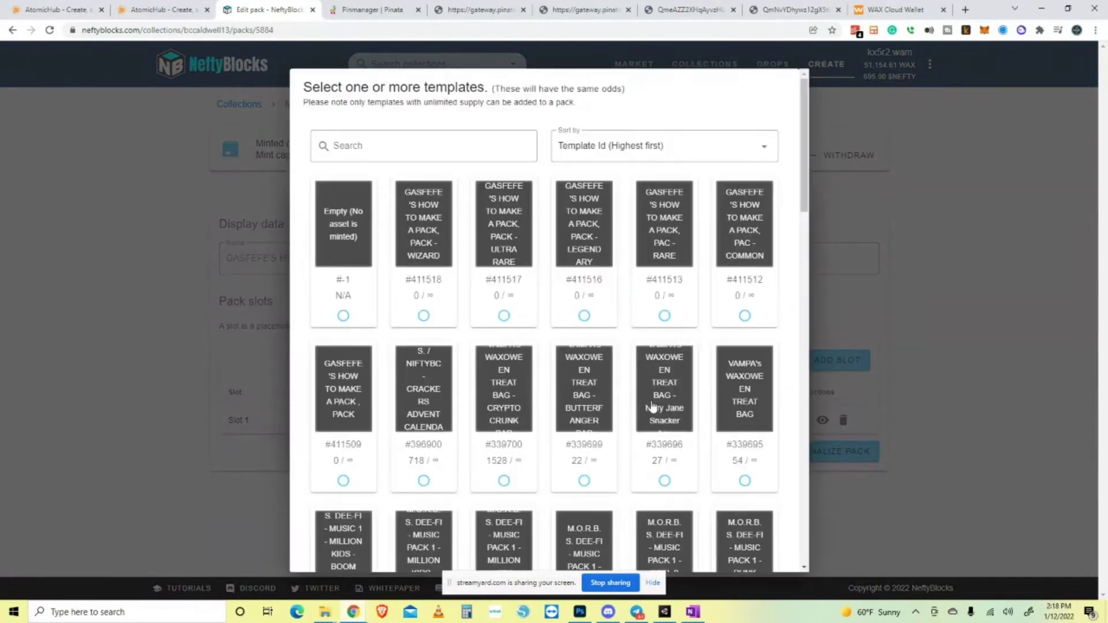
{"action": "left_click", "coordinate": [496, 249]}
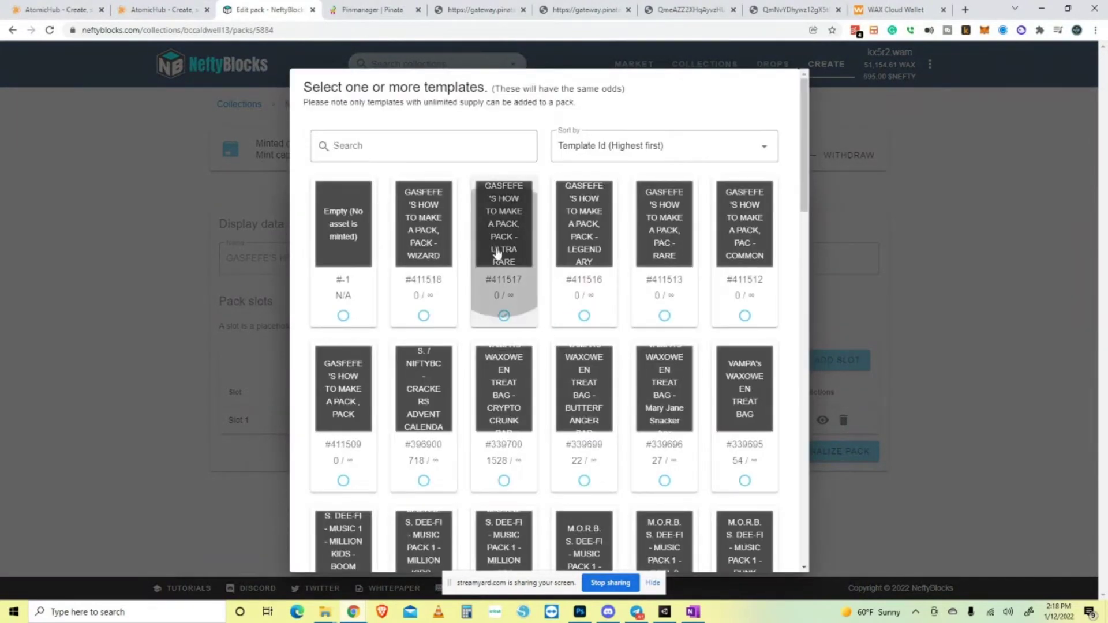
{"action": "scroll", "coordinate": [794, 489], "scroll_direction": "down", "scroll_amount": 20}
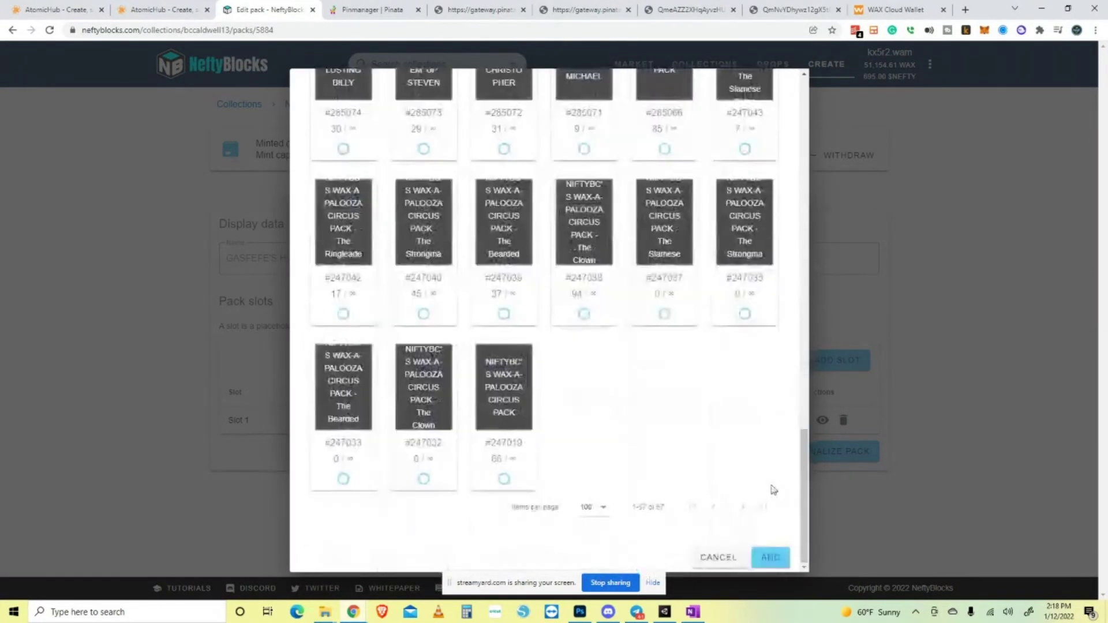
{"action": "left_click", "coordinate": [770, 558]}
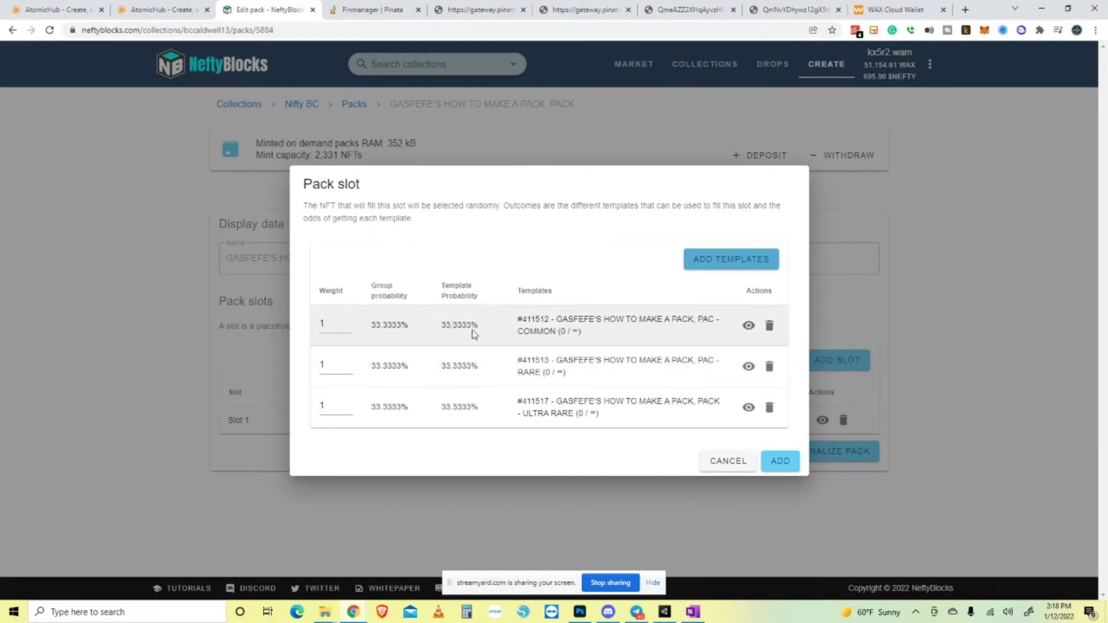
Set the slot weights to 3 for the COMMON template and 2 for the RARE template.
{"action": "double_click", "coordinate": [328, 323]}
{"action": "type", "text": "3"}
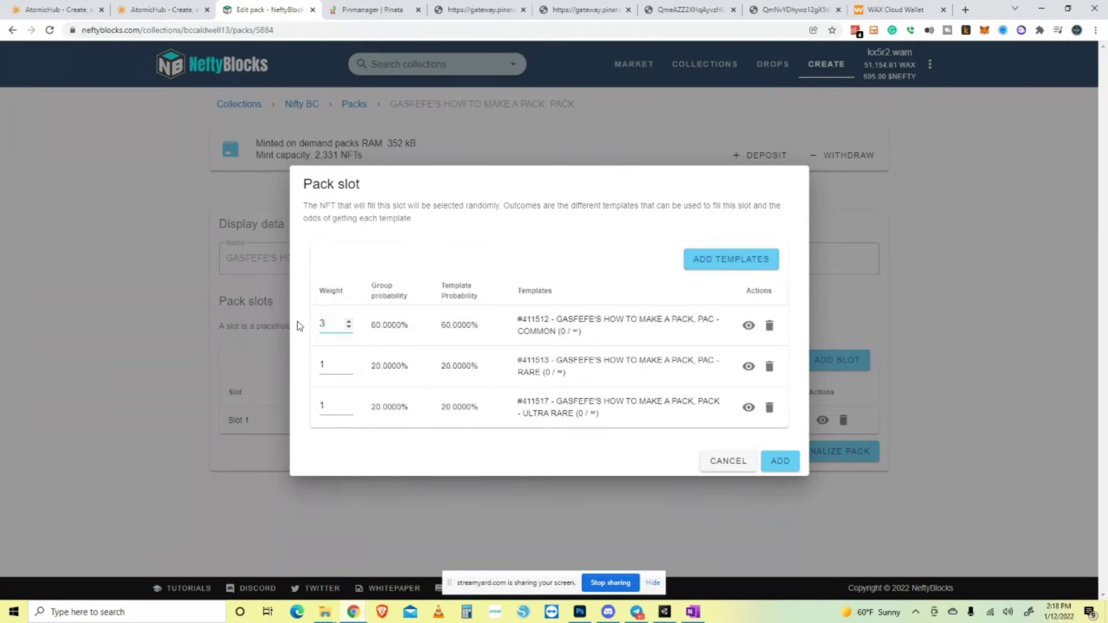
{"action": "left_click", "coordinate": [333, 363]}
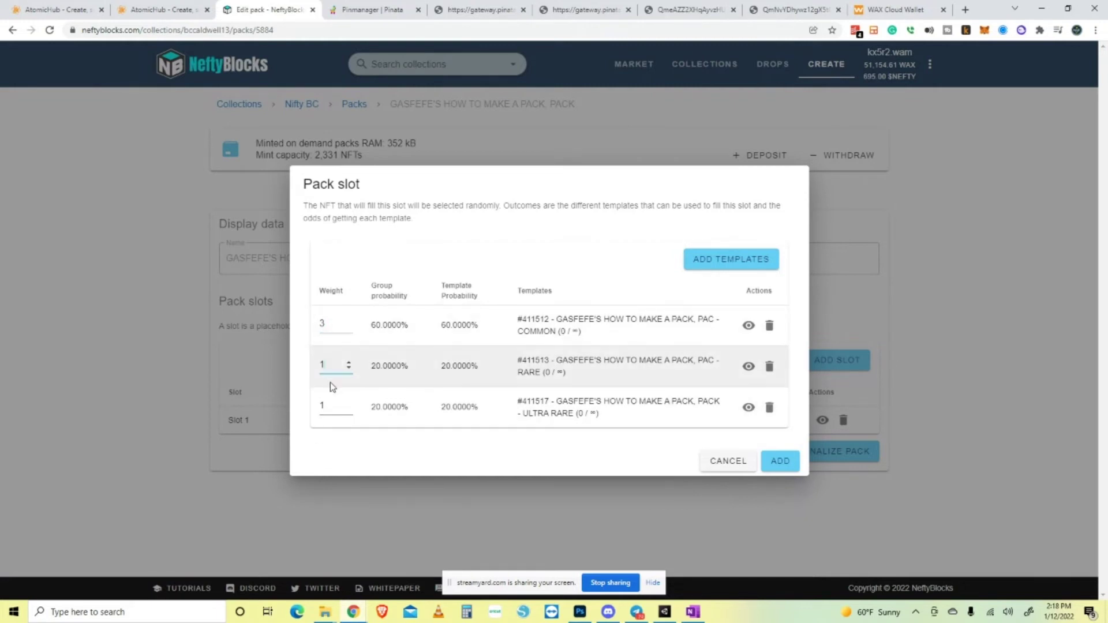
{"action": "left_click_drag", "start_coordinate": [331, 365], "coordinate": [304, 368]}
{"action": "type", "text": "2"}
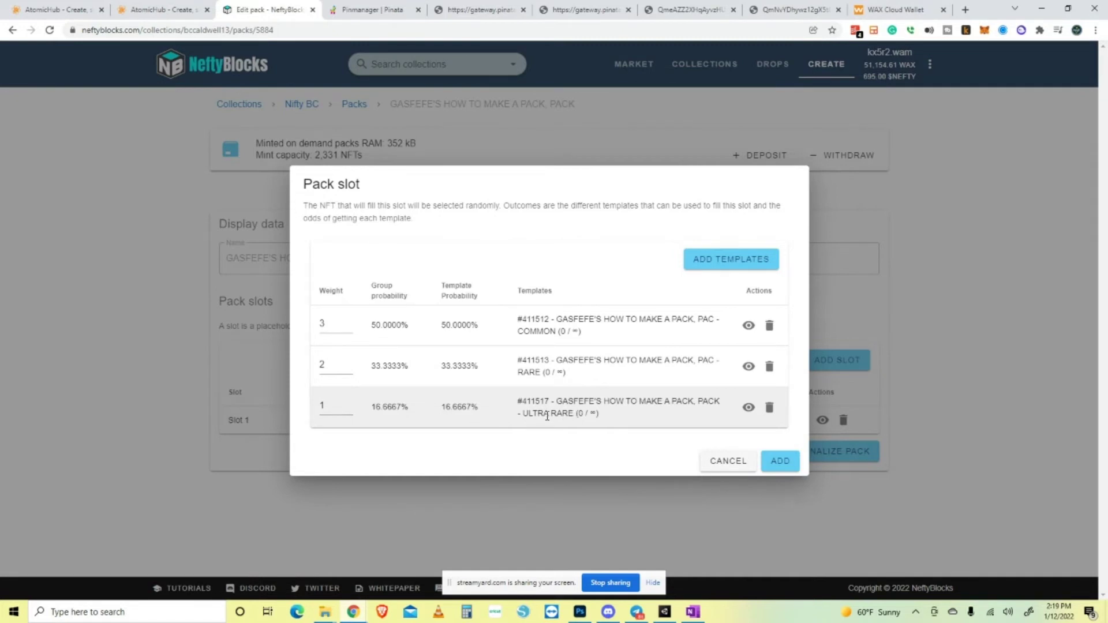
Set the COMMON template's weight to 5, add the slot to the pack and approve the transaction in the WAX wallet.
{"action": "left_click_drag", "start_coordinate": [329, 323], "coordinate": [310, 329]}
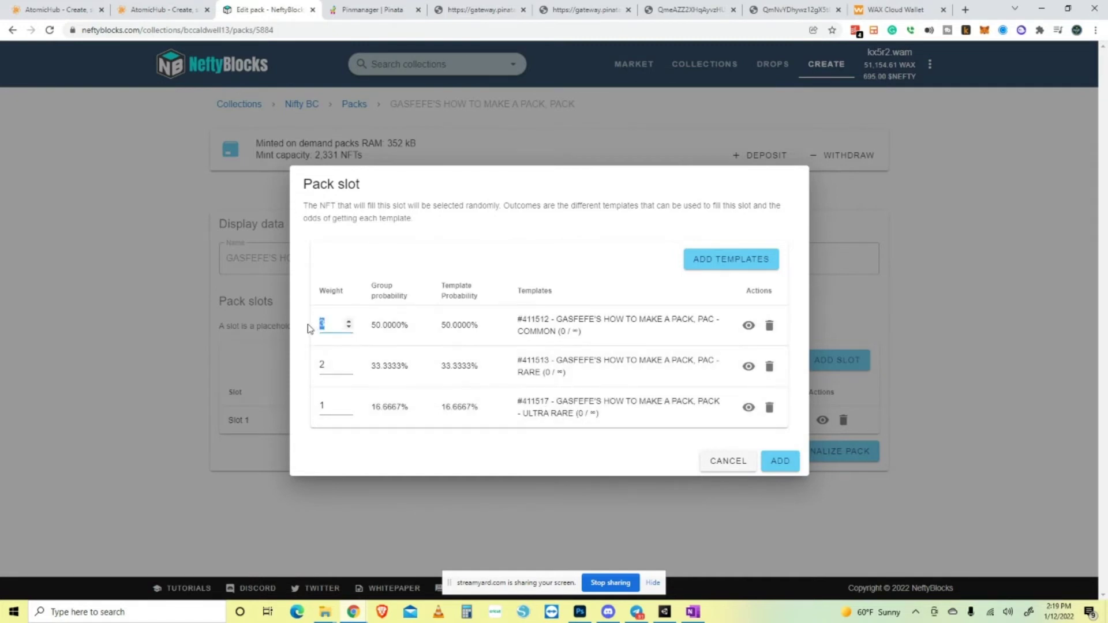
{"action": "type", "text": "5"}
{"action": "left_click", "coordinate": [323, 364]}
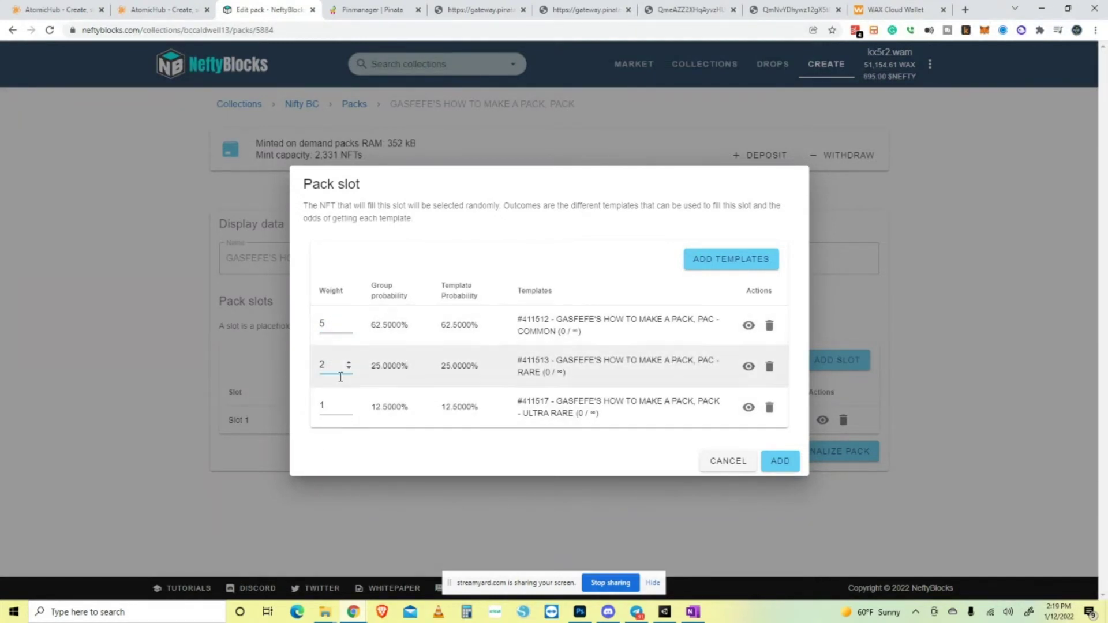
{"action": "left_click", "coordinate": [393, 459]}
{"action": "left_click", "coordinate": [779, 469]}
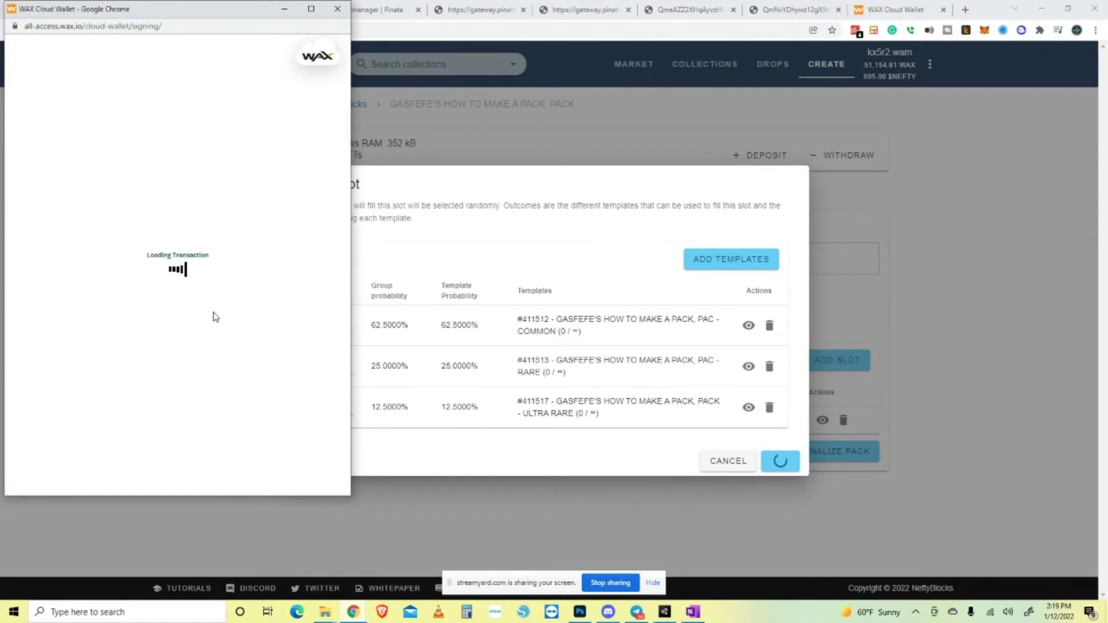
{"action": "left_click", "coordinate": [196, 409]}
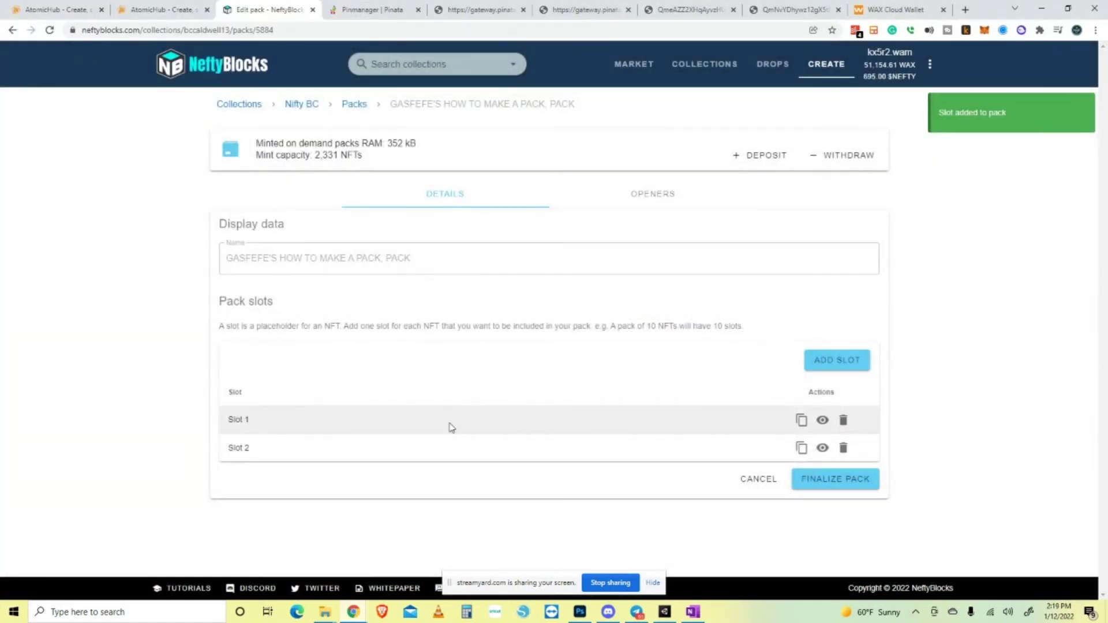
Review the templates, weights and probabilities of Slot 1 and Slot 2.
{"action": "left_click", "coordinate": [823, 420]}
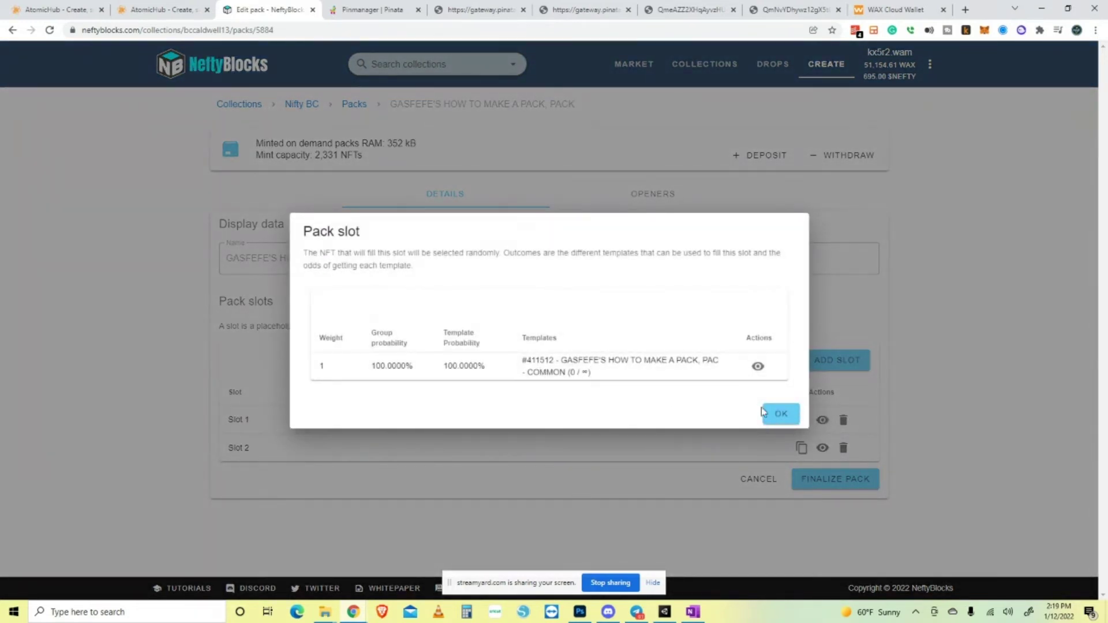
{"action": "left_click", "coordinate": [780, 413]}
{"action": "left_click", "coordinate": [823, 449]}
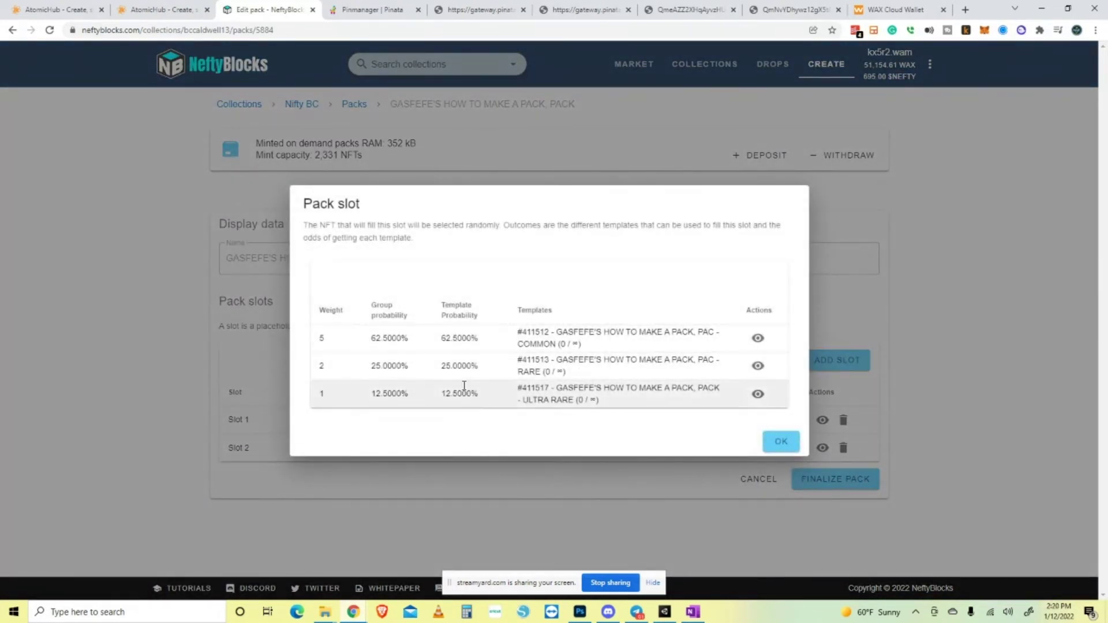
{"action": "left_click", "coordinate": [780, 442]}
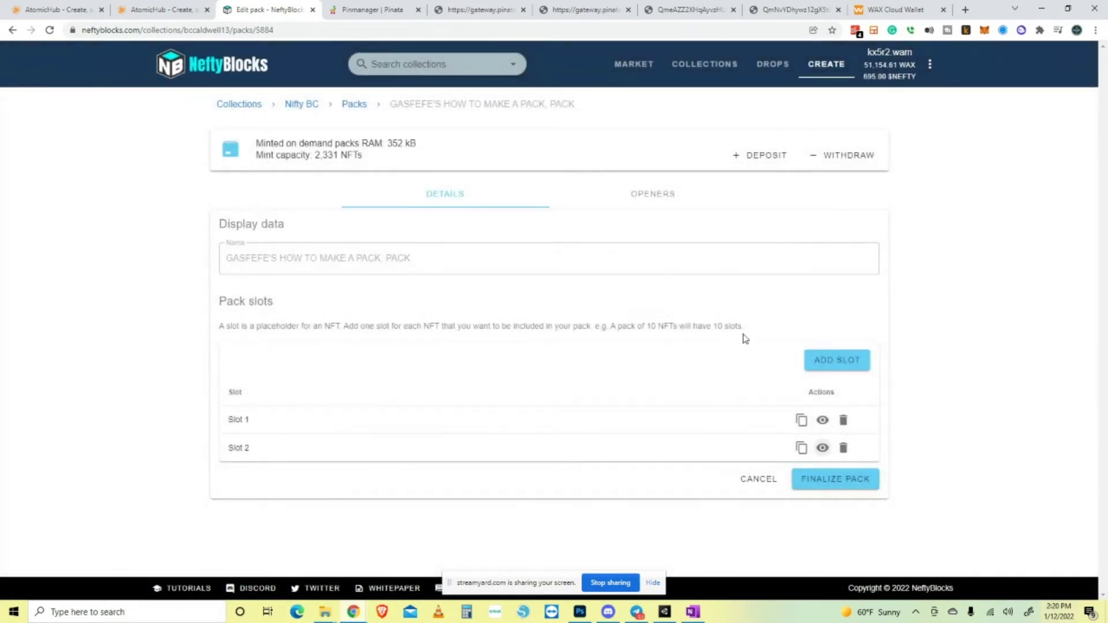
Start a third pack slot and add the COMMON template #411512 as its first outcome.
{"action": "left_click", "coordinate": [830, 365]}
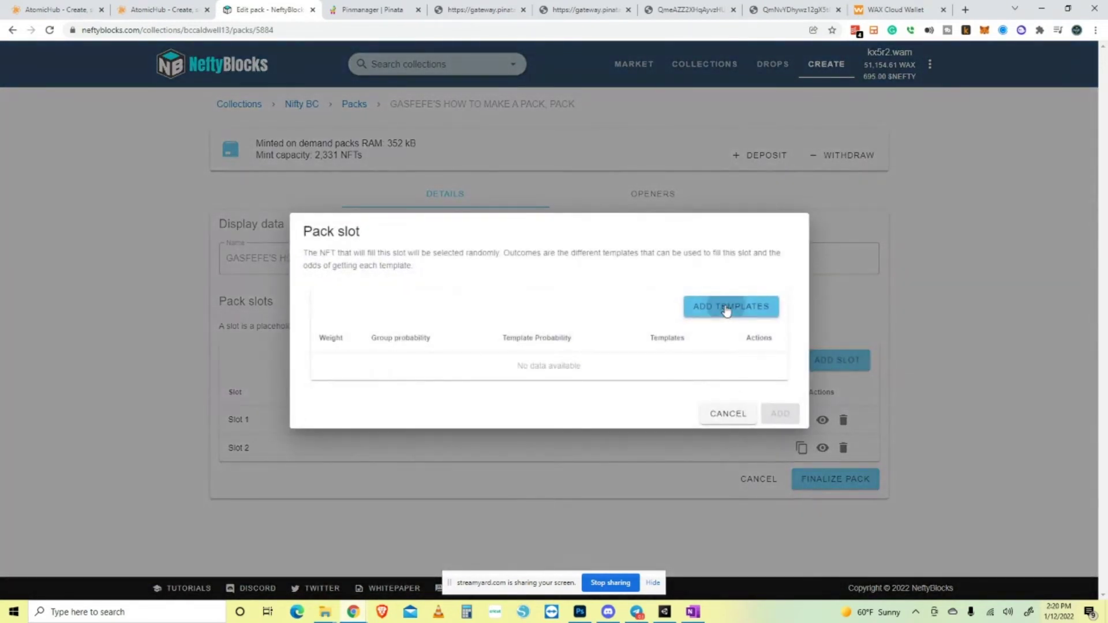
{"action": "left_click", "coordinate": [726, 308]}
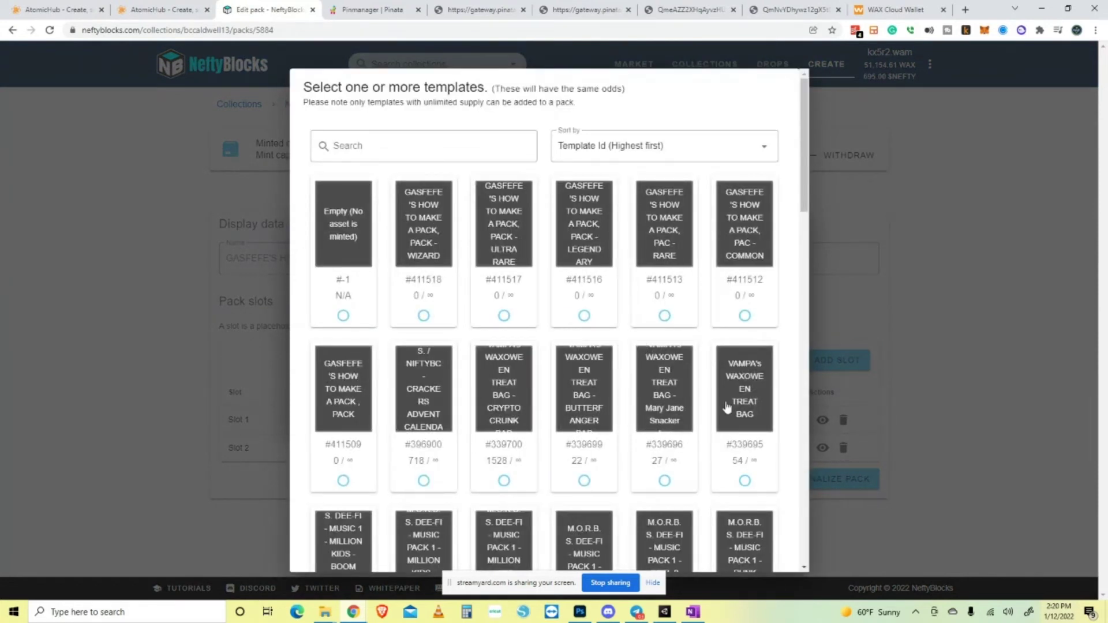
{"action": "left_click", "coordinate": [744, 316]}
{"action": "scroll", "coordinate": [778, 367], "scroll_direction": "down", "scroll_amount": 20}
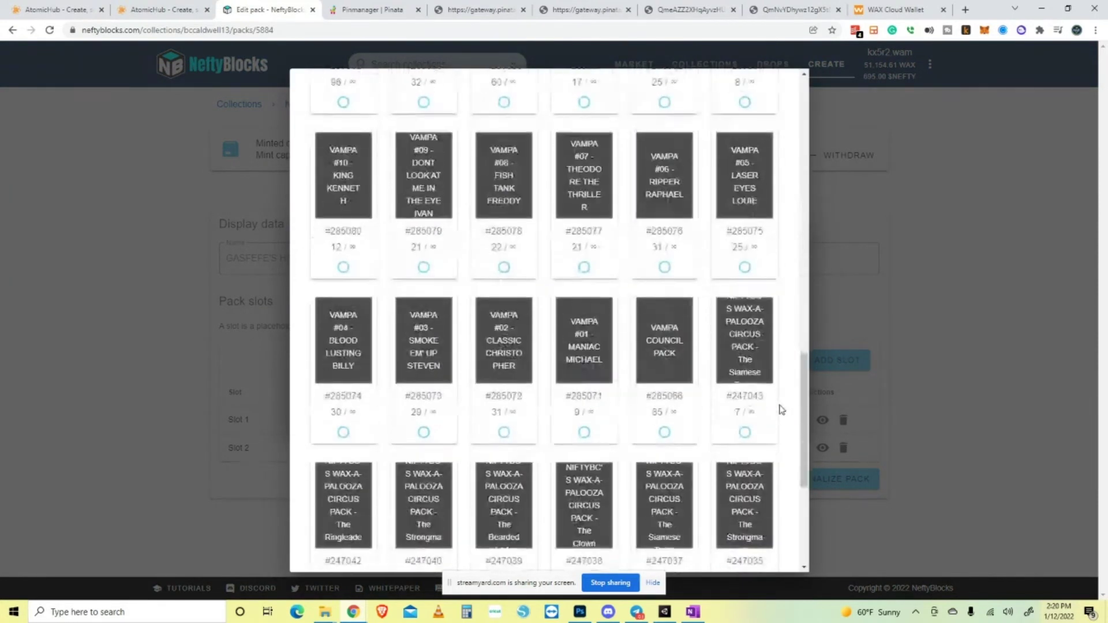
{"action": "left_click", "coordinate": [770, 558]}
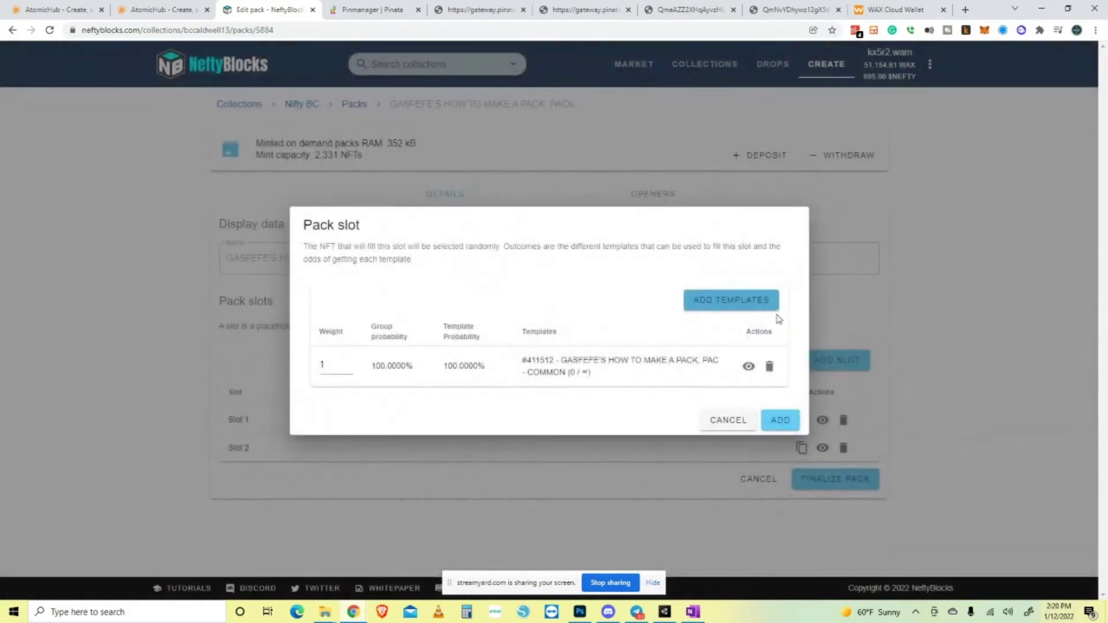
Add the RARE template #411513 as a separate outcome in the third slot.
{"action": "left_click", "coordinate": [731, 301]}
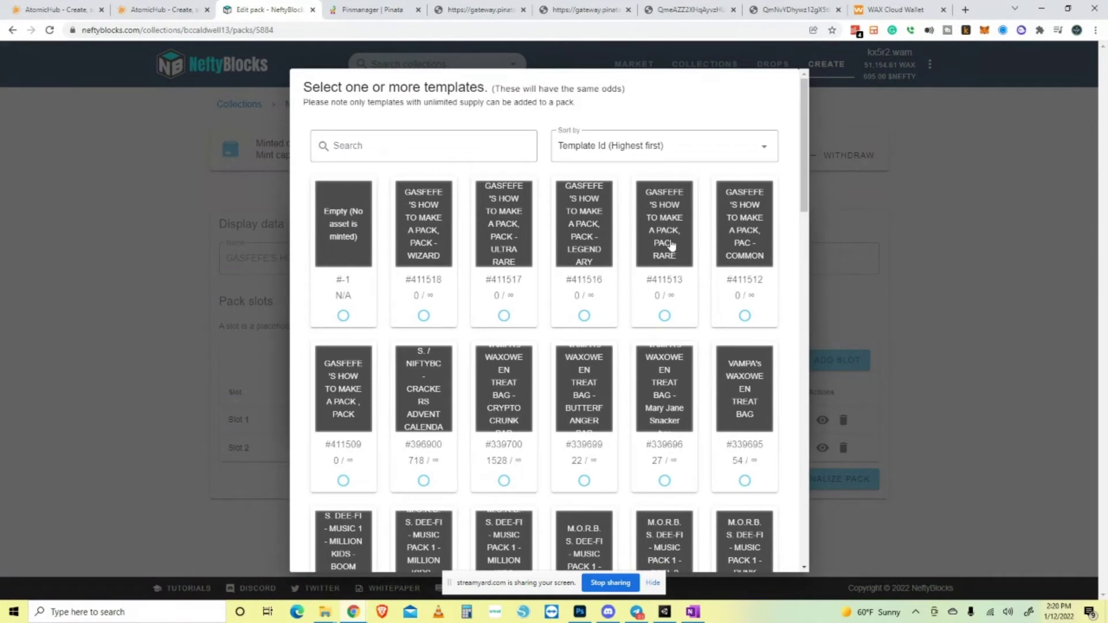
{"action": "scroll", "coordinate": [782, 463], "scroll_direction": "down", "scroll_amount": 5}
{"action": "scroll", "coordinate": [785, 472], "scroll_direction": "down", "scroll_amount": 10}
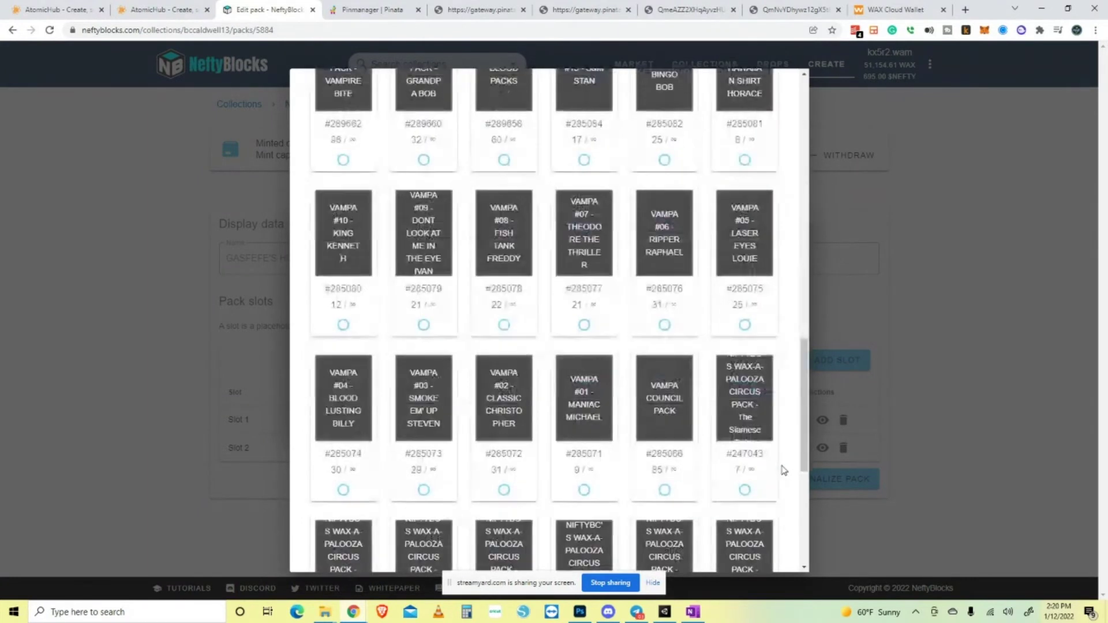
{"action": "left_click", "coordinate": [770, 558]}
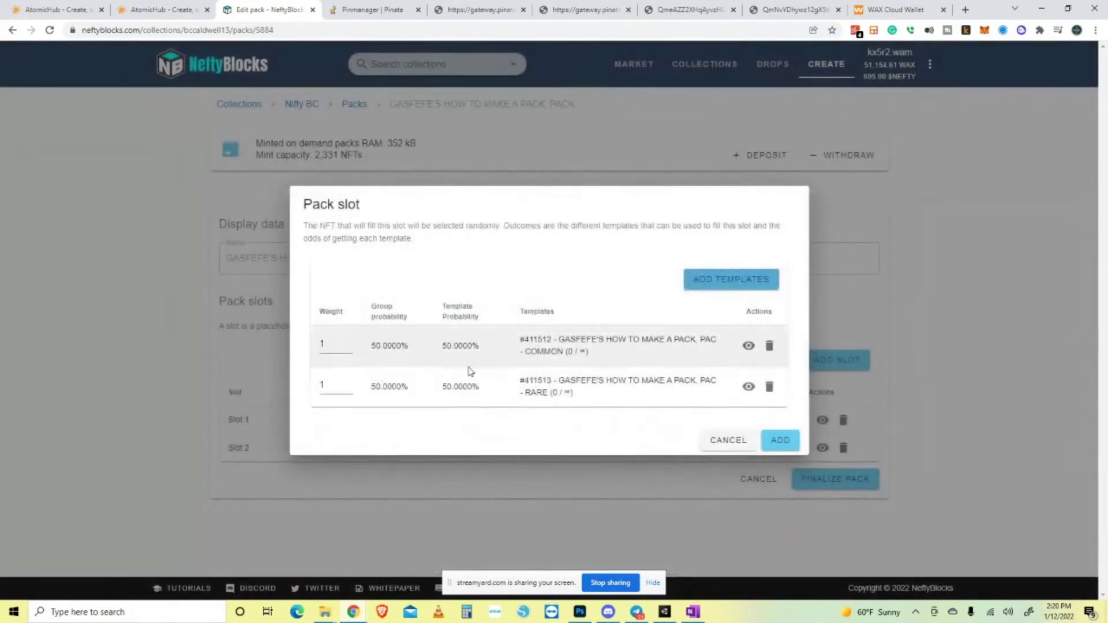
Add the ULTRA RARE template #411517 as a separate outcome in the third slot.
{"action": "left_click", "coordinate": [737, 286]}
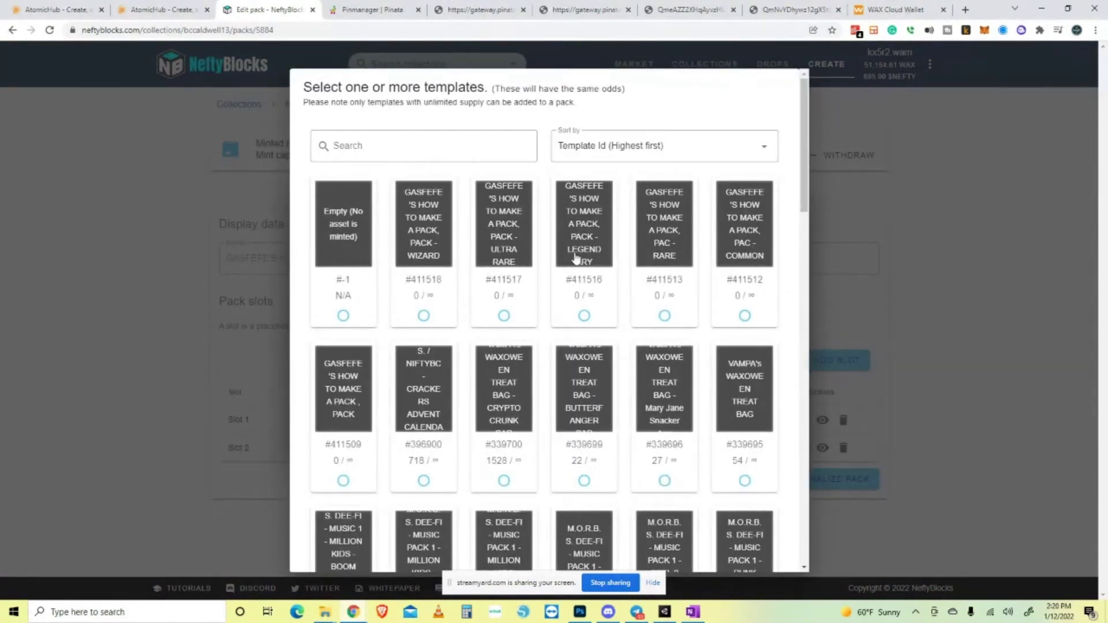
{"action": "left_click", "coordinate": [509, 253]}
{"action": "scroll", "coordinate": [798, 499], "scroll_direction": "down", "scroll_amount": 20}
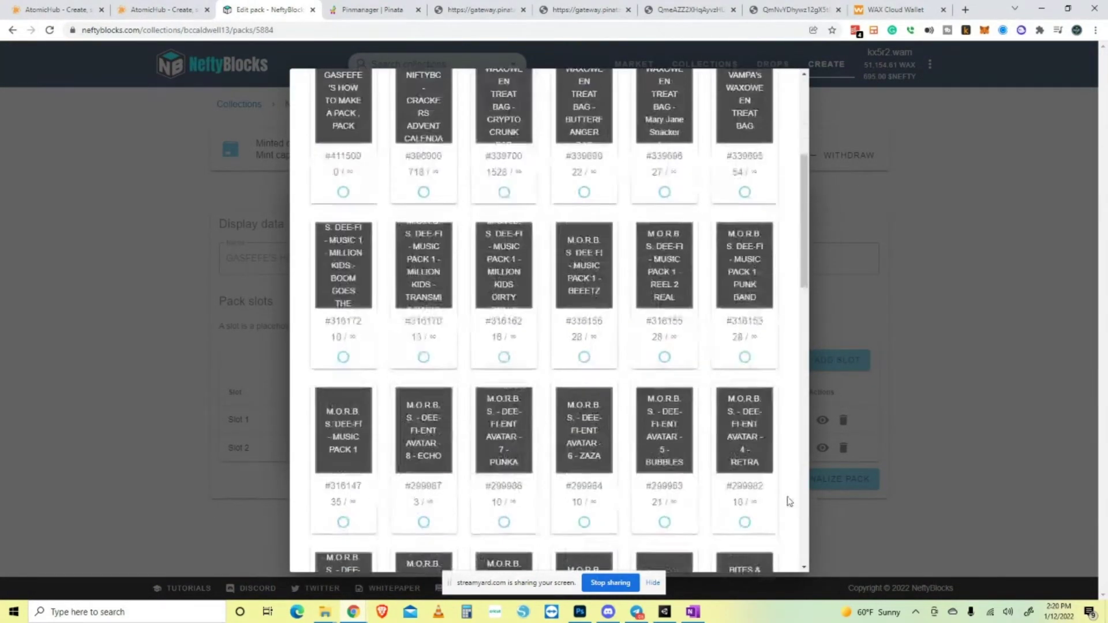
{"action": "left_click", "coordinate": [771, 558]}
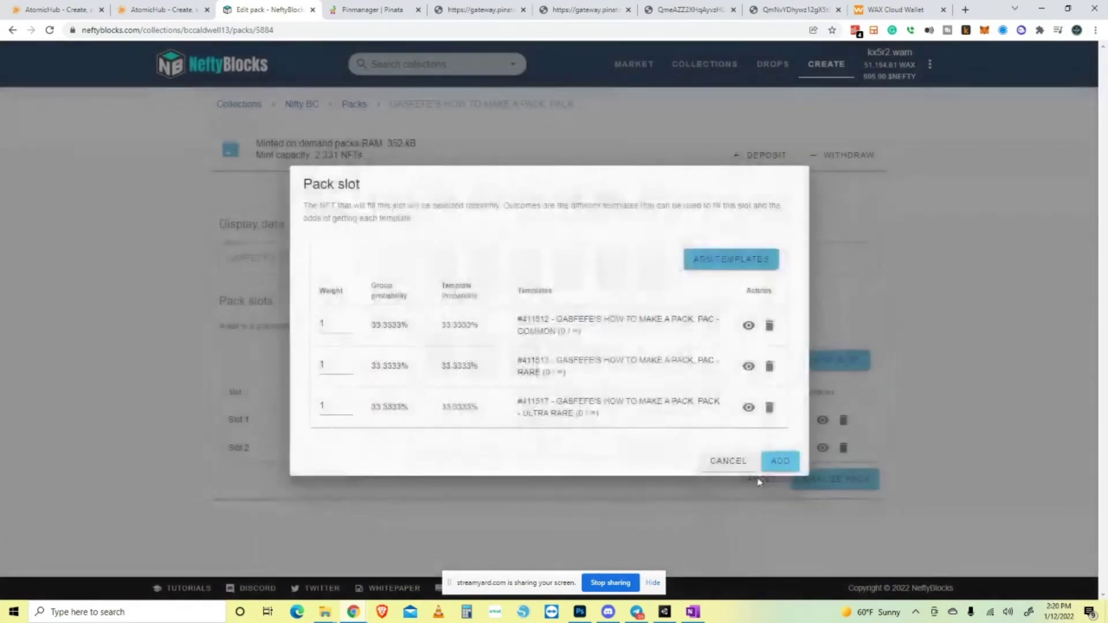
Add the LEGENDARY template #411516 as a separate outcome in the third slot.
{"action": "left_click", "coordinate": [712, 259]}
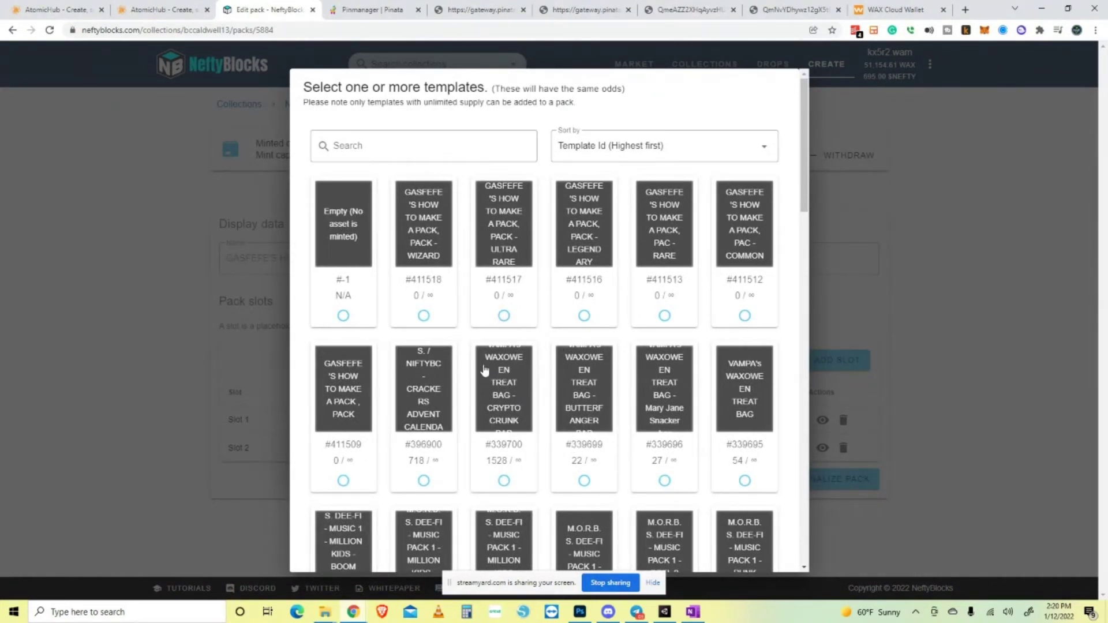
{"action": "left_click", "coordinate": [564, 252]}
{"action": "scroll", "coordinate": [729, 458], "scroll_direction": "down", "scroll_amount": 20}
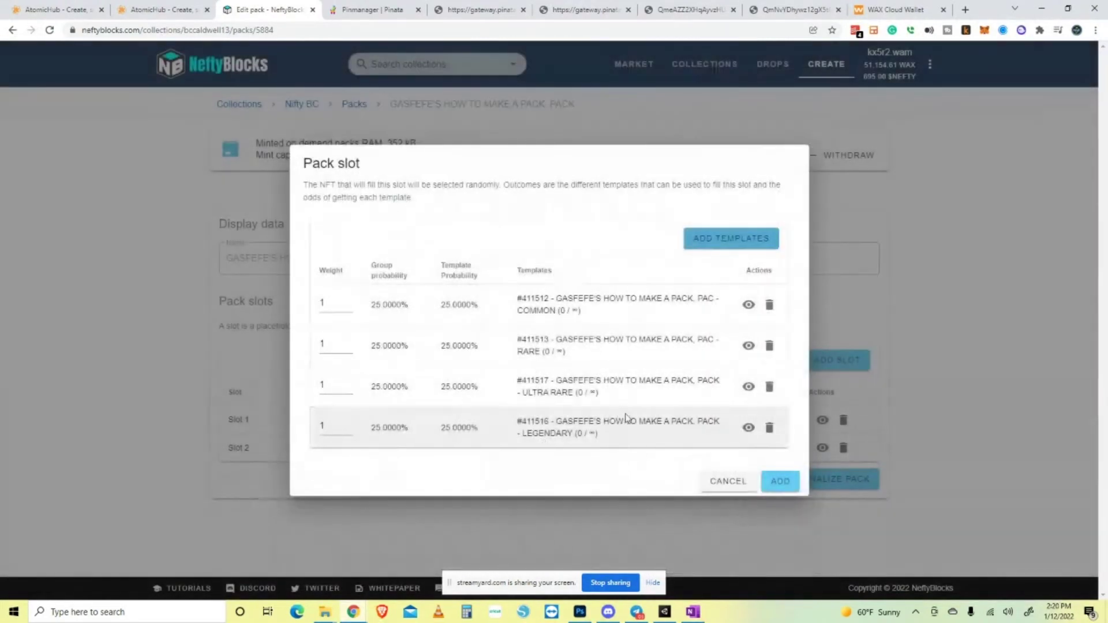
{"action": "left_click", "coordinate": [771, 557]}
Add the WIZARD template #411518 as a separate outcome in the third slot.
{"action": "left_click", "coordinate": [716, 242]}
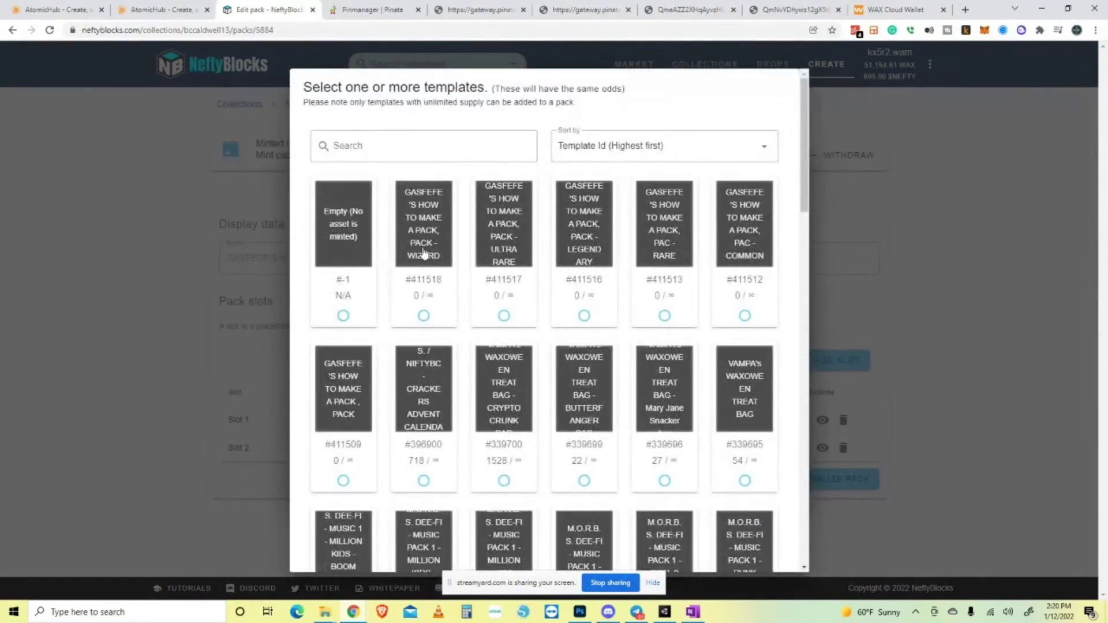
{"action": "left_click", "coordinate": [424, 257]}
{"action": "scroll", "coordinate": [785, 490], "scroll_direction": "down", "scroll_amount": 20}
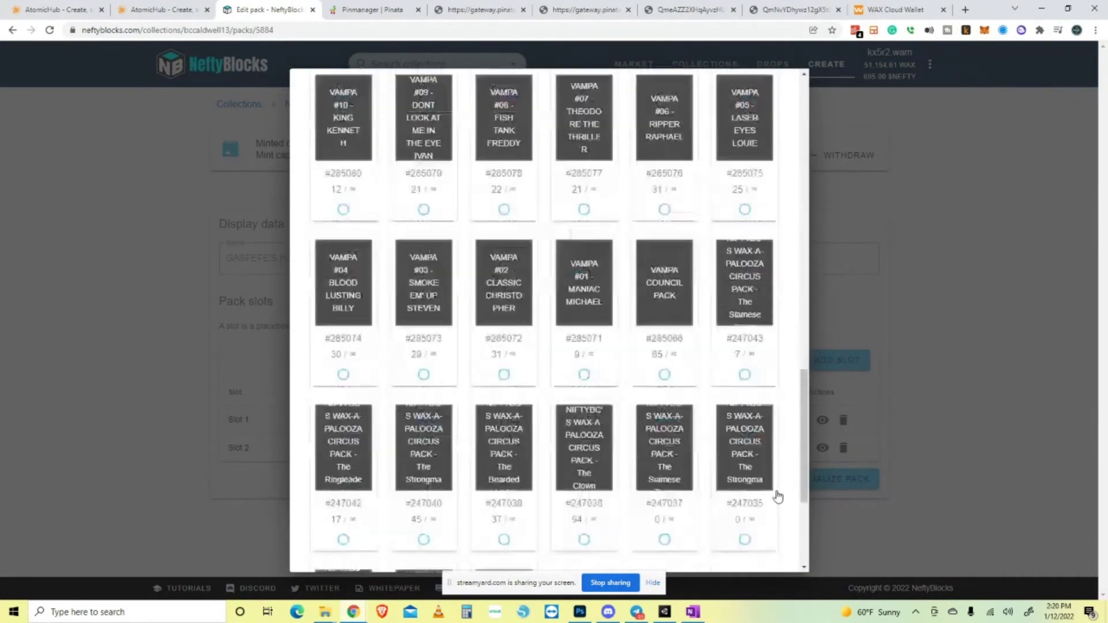
{"action": "left_click", "coordinate": [771, 558]}
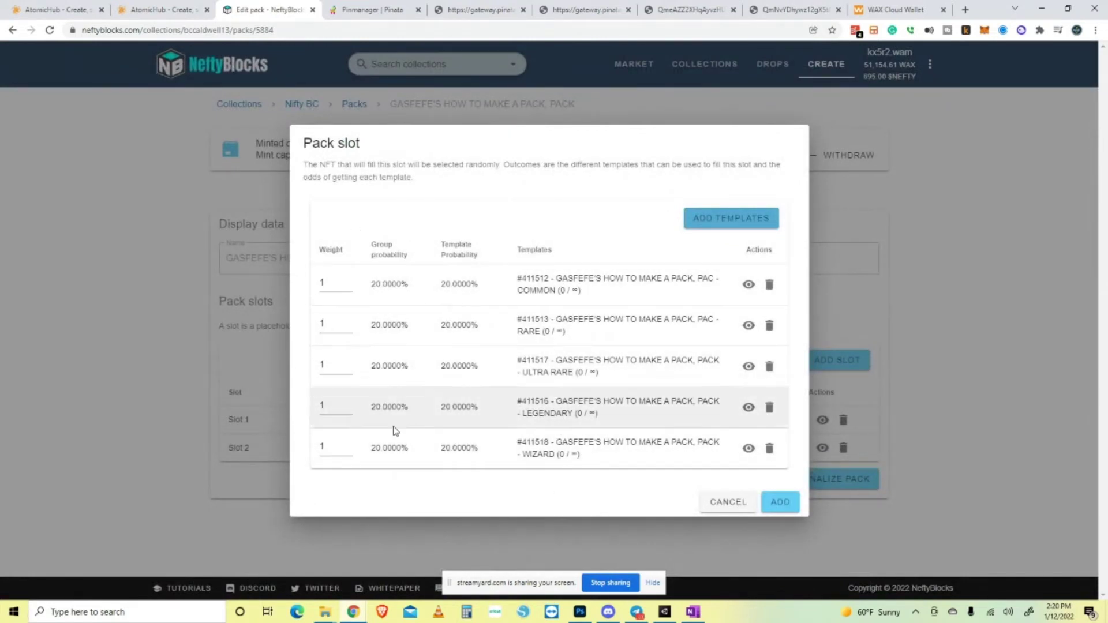
Set the template weights to 5 for COMMON, 4 for RARE, 3 for ULTRA RARE and 2 for LEGENDARY.
{"action": "double_click", "coordinate": [330, 285]}
{"action": "type", "text": "5"}
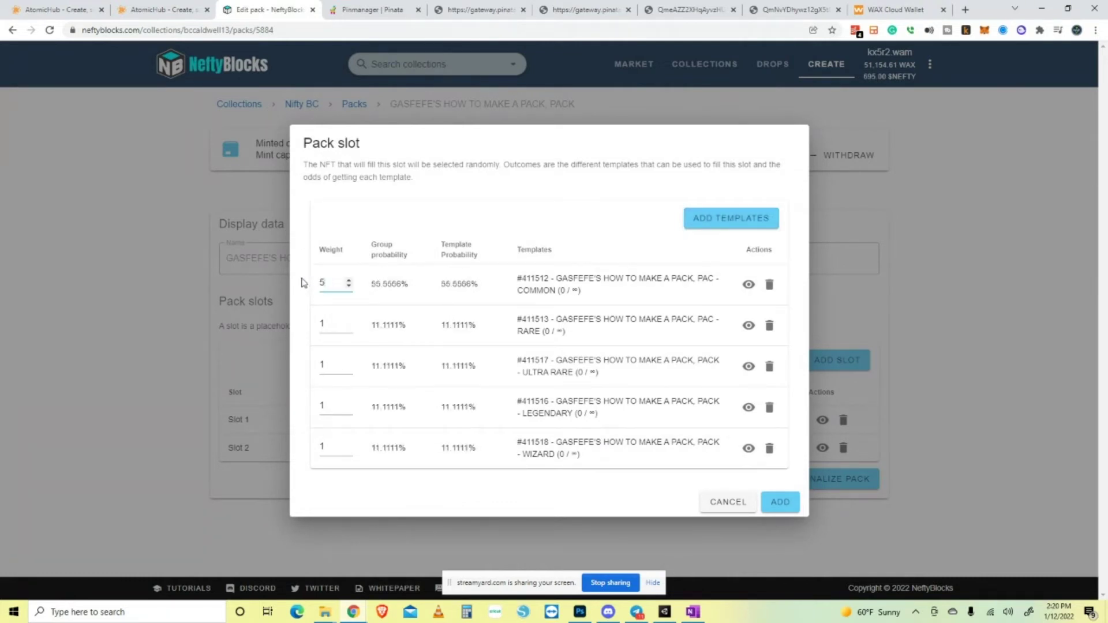
{"action": "double_click", "coordinate": [318, 323]}
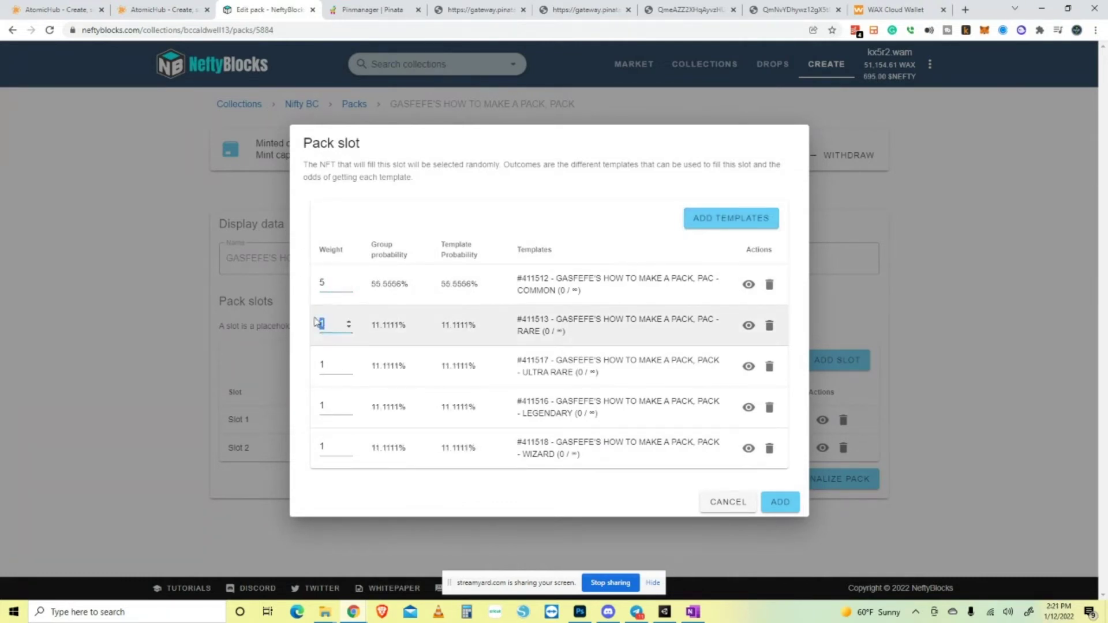
{"action": "type", "text": "4"}
{"action": "double_click", "coordinate": [321, 364]}
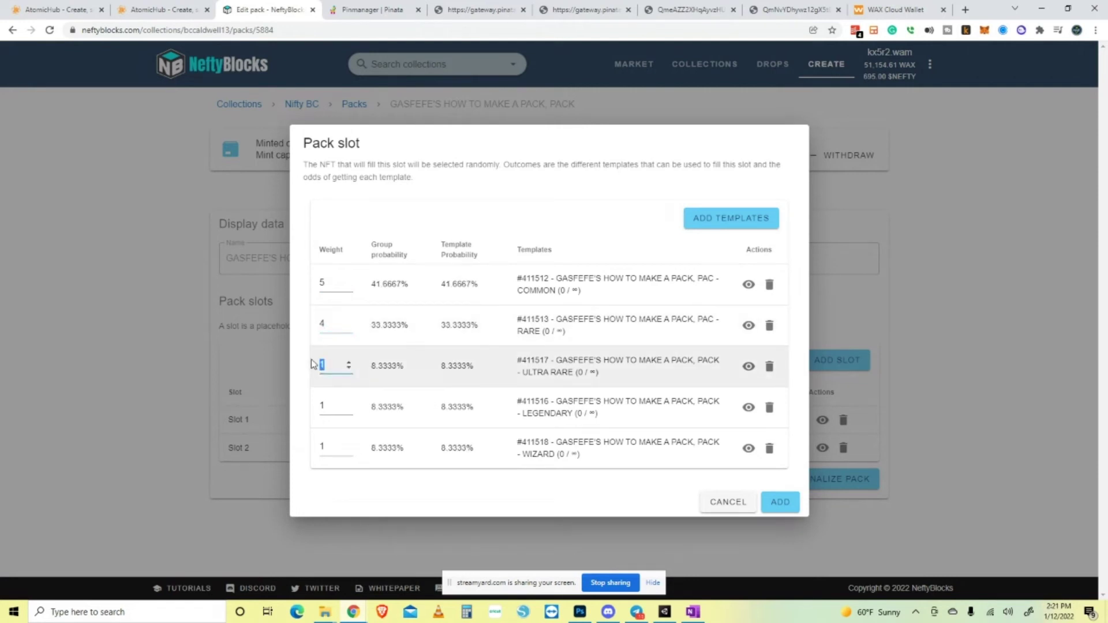
{"action": "type", "text": "3"}
{"action": "double_click", "coordinate": [320, 405]}
{"action": "type", "text": "2"}
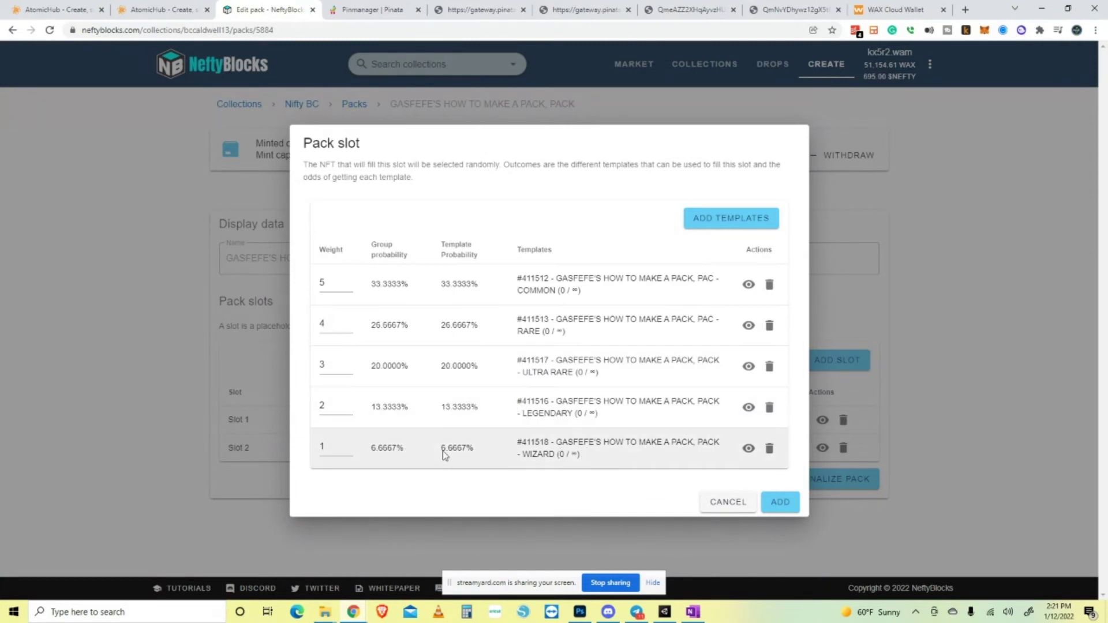
Try weights of 7 for COMMON, 5 for RARE and 4 for ULTRA RARE in the third slot.
{"action": "double_click", "coordinate": [322, 282]}
{"action": "type", "text": "7"}
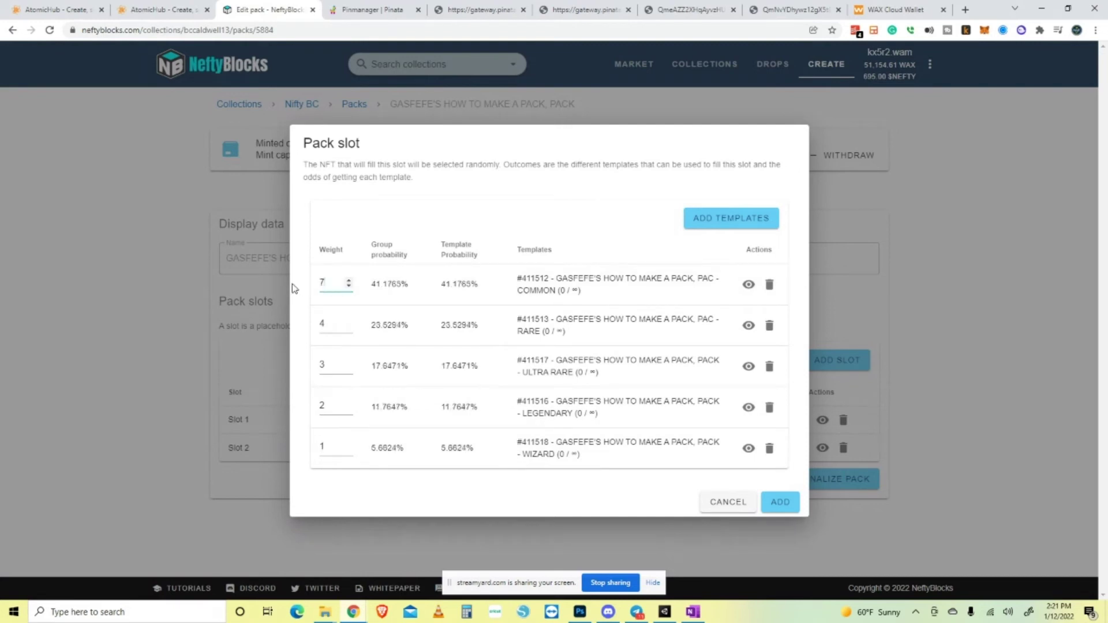
{"action": "double_click", "coordinate": [321, 324]}
{"action": "type", "text": "5"}
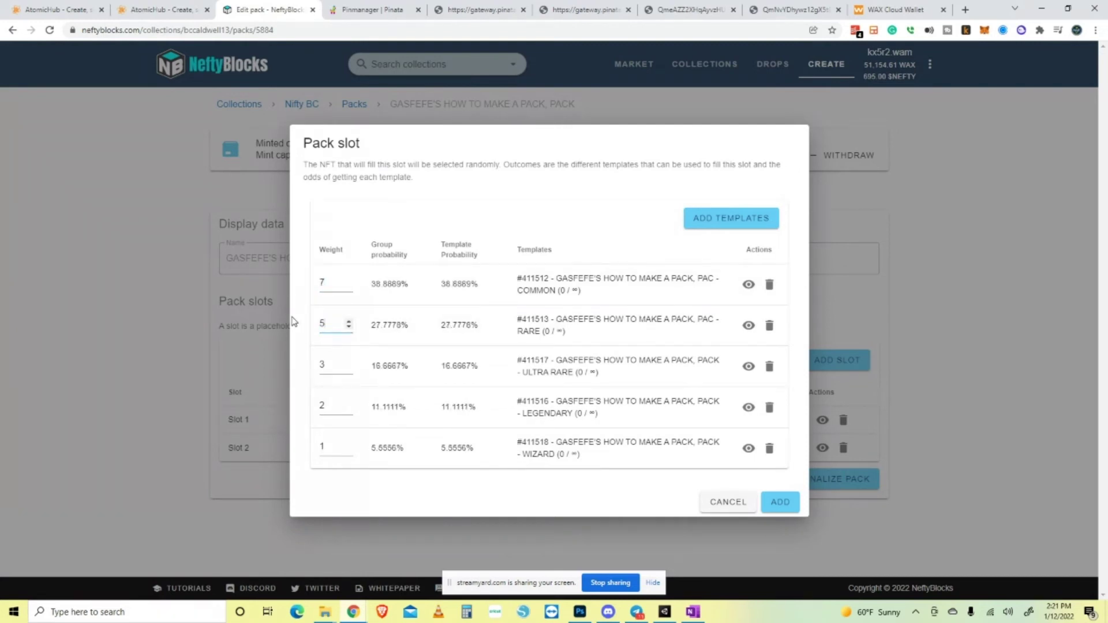
{"action": "double_click", "coordinate": [322, 365]}
{"action": "type", "text": "4"}
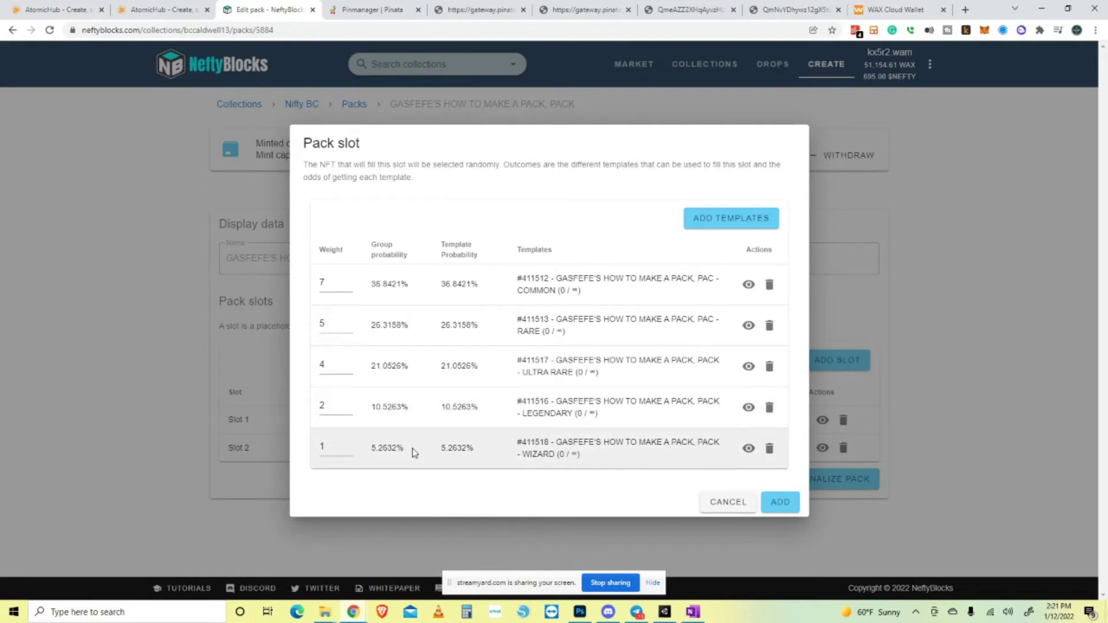
Set the weights to 8 for COMMON, 7 for RARE and 6 for ULTRA RARE in the third slot.
{"action": "double_click", "coordinate": [323, 282]}
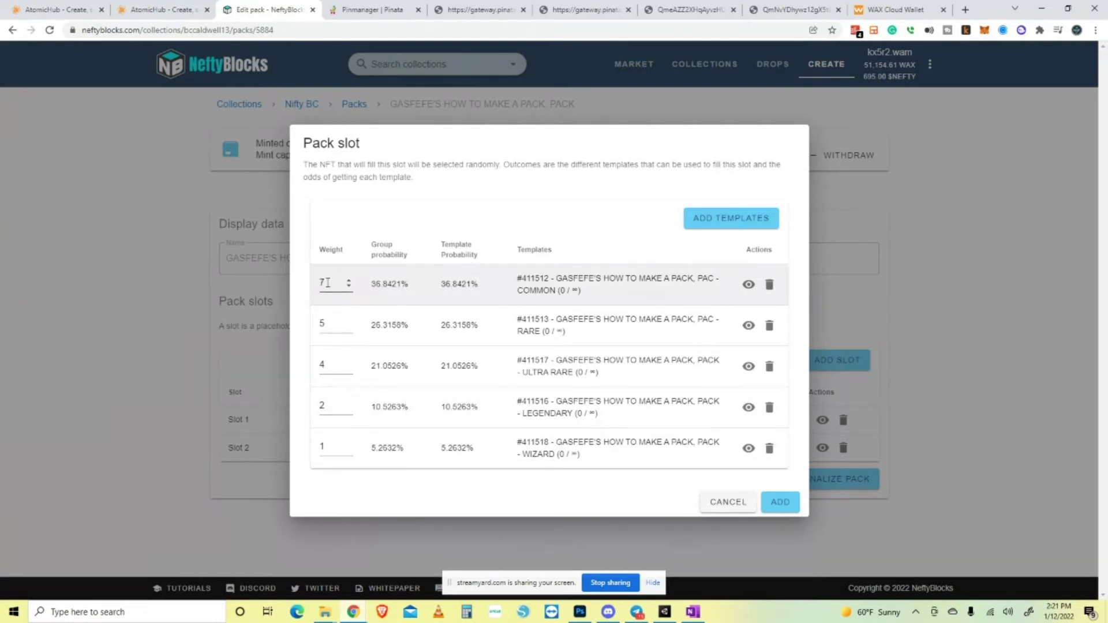
{"action": "type", "text": "8"}
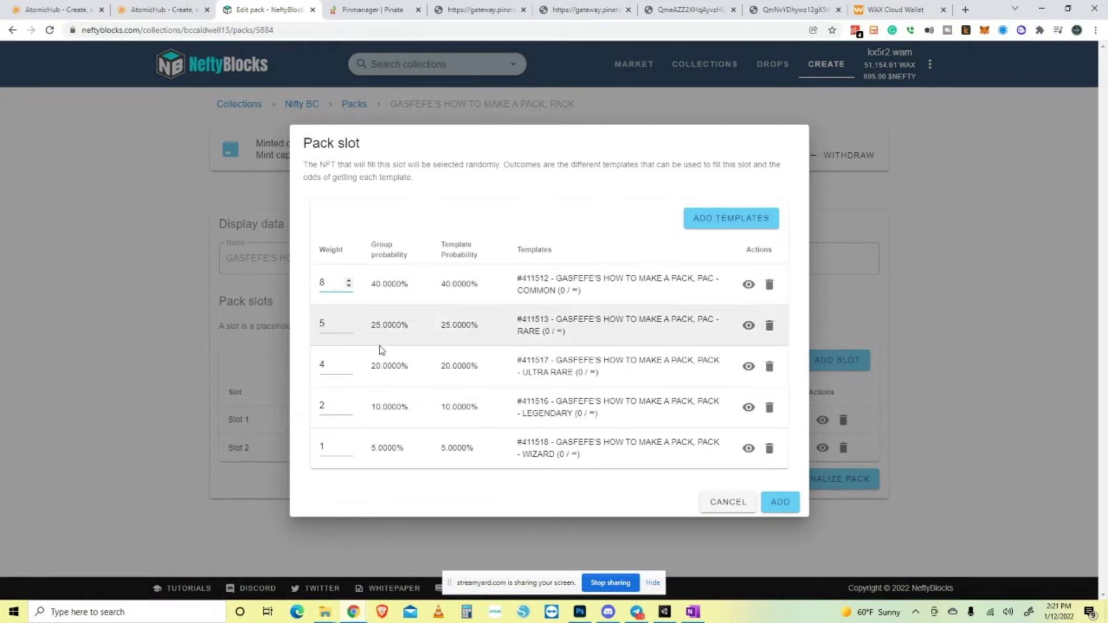
{"action": "double_click", "coordinate": [322, 323]}
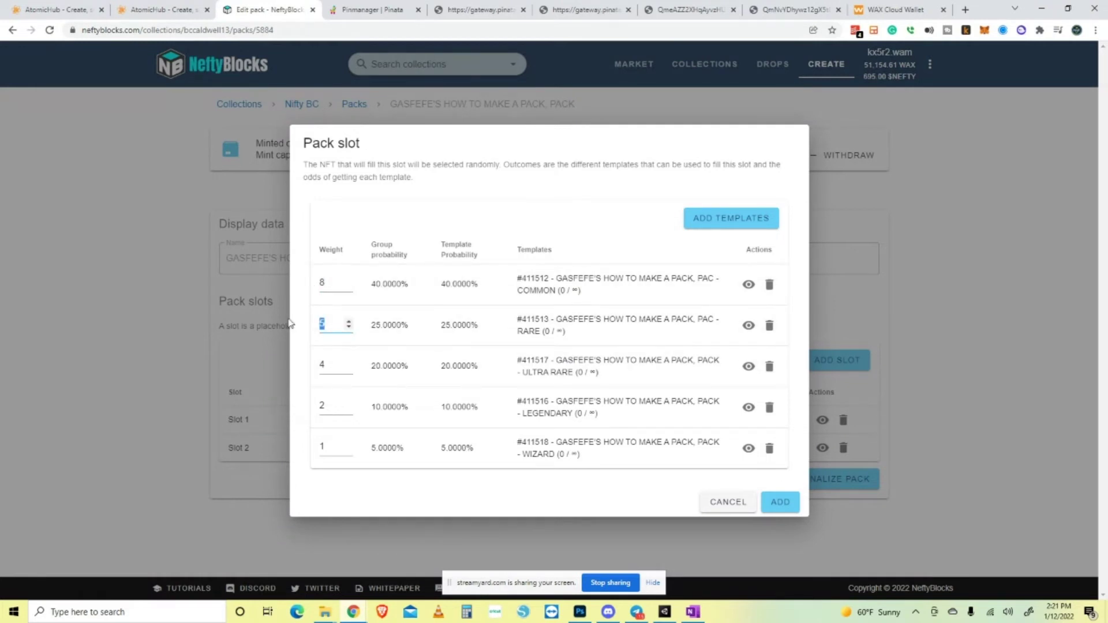
{"action": "key", "text": "Up"}
{"action": "key", "text": "Up"}
{"action": "double_click", "coordinate": [322, 364]}
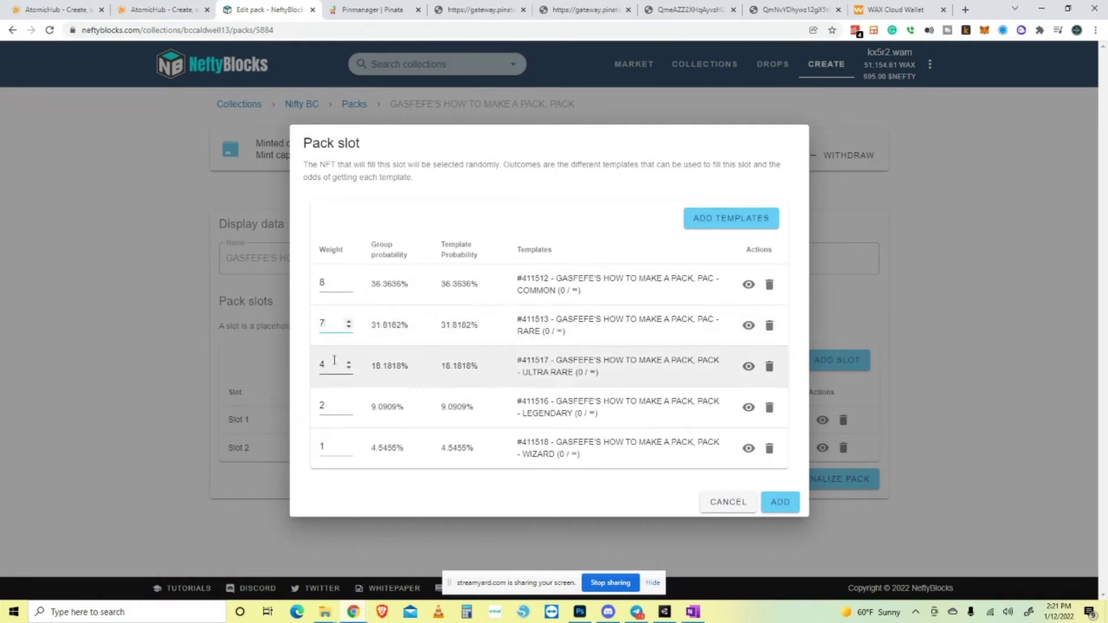
{"action": "type", "text": "6"}
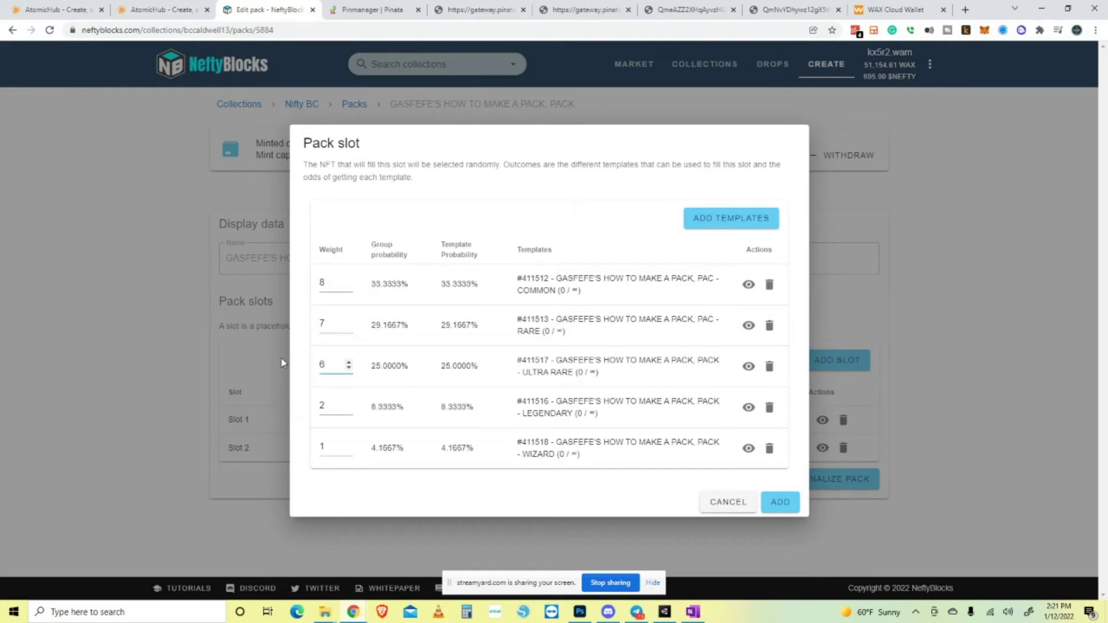
Add the slot to the pack with approval in the WAX wallet, and review the weights and probabilities of Slot 3.
{"action": "left_click", "coordinate": [503, 497]}
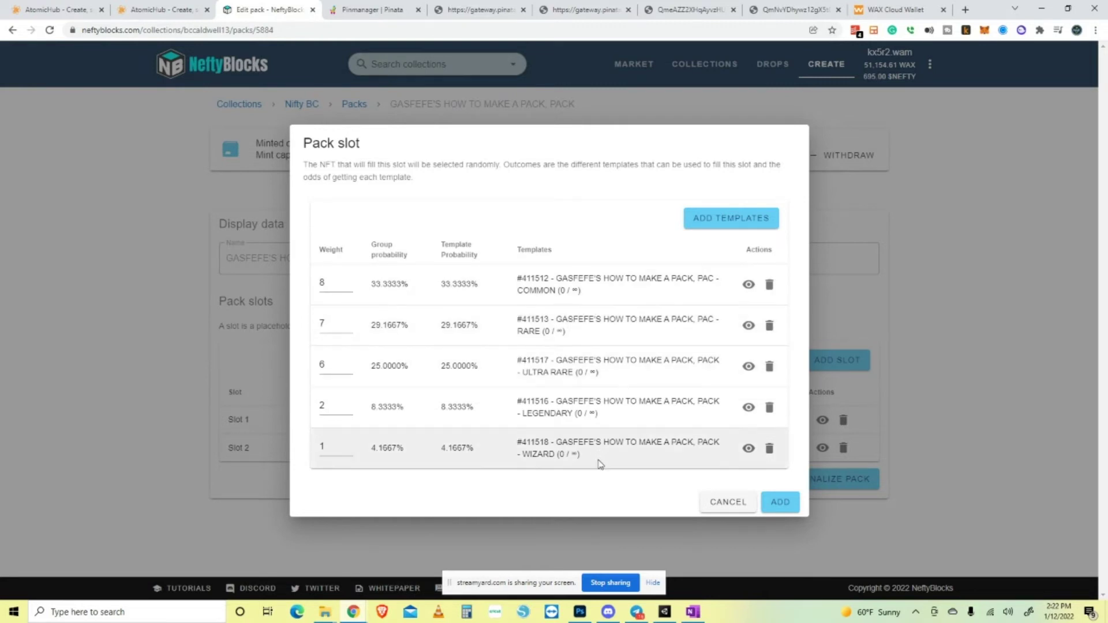
{"action": "left_click", "coordinate": [781, 503]}
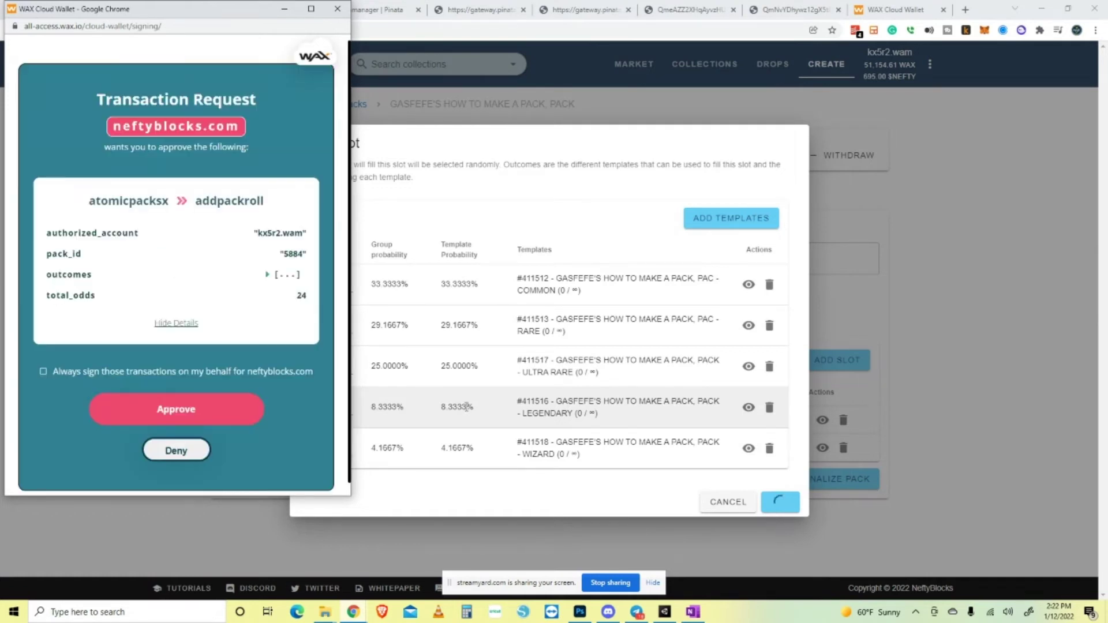
{"action": "left_click", "coordinate": [194, 409]}
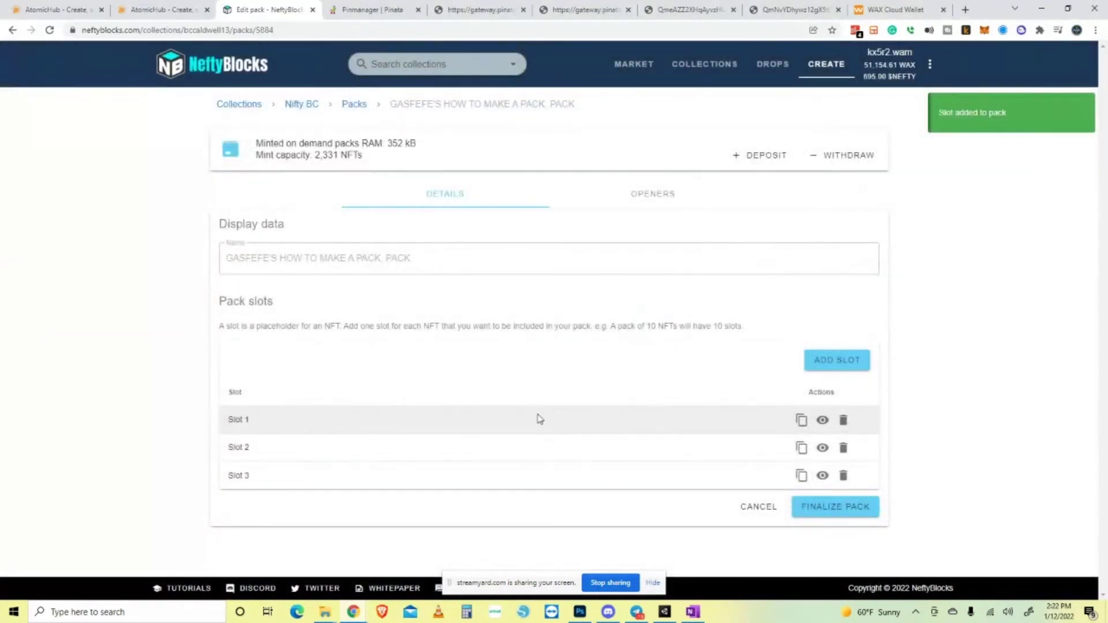
{"action": "left_click", "coordinate": [823, 475]}
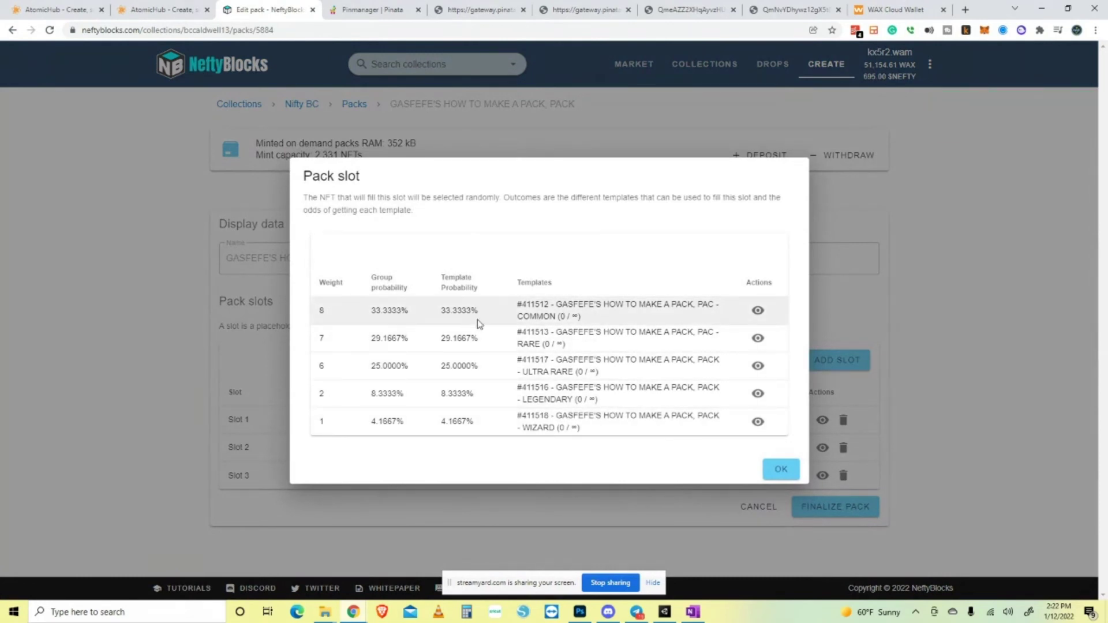
{"action": "left_click", "coordinate": [781, 469]}
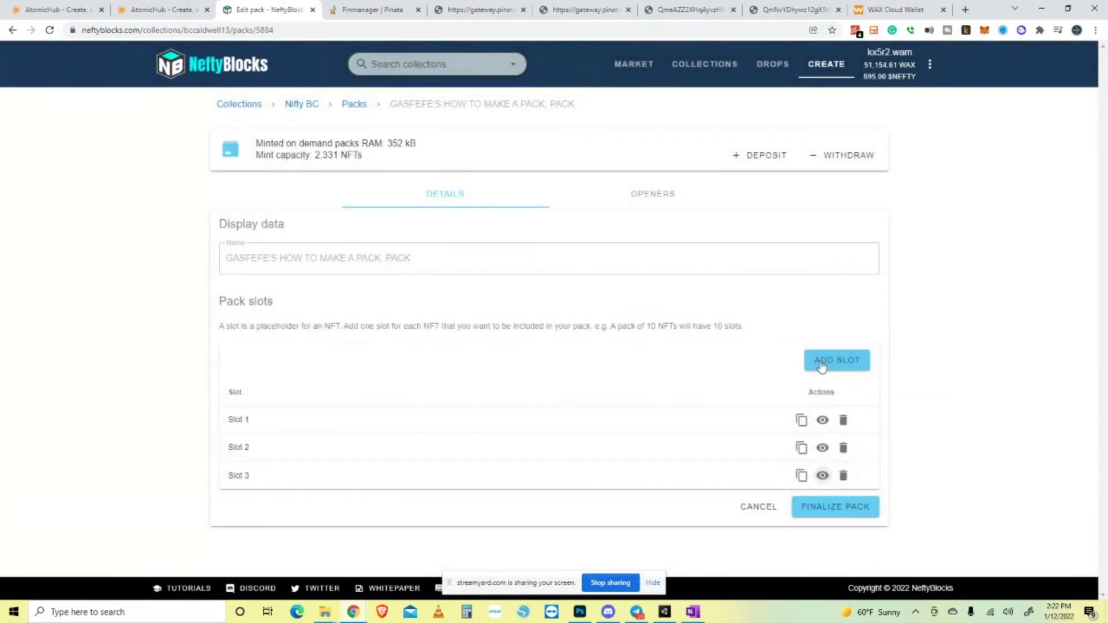
{"action": "left_click", "coordinate": [839, 364]}
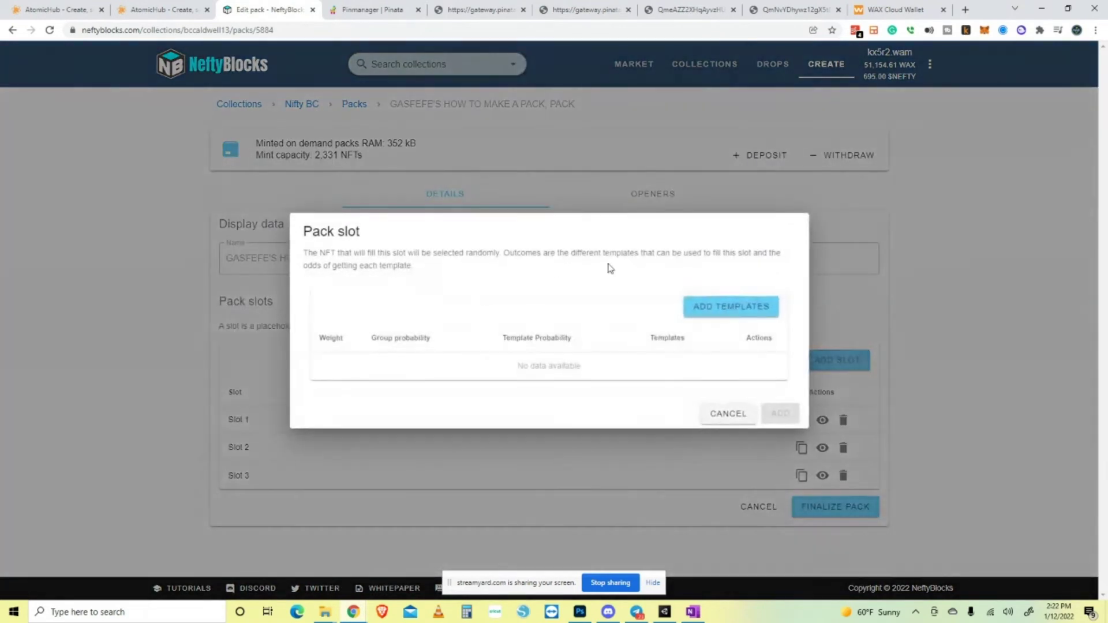
{"action": "left_click", "coordinate": [729, 306]}
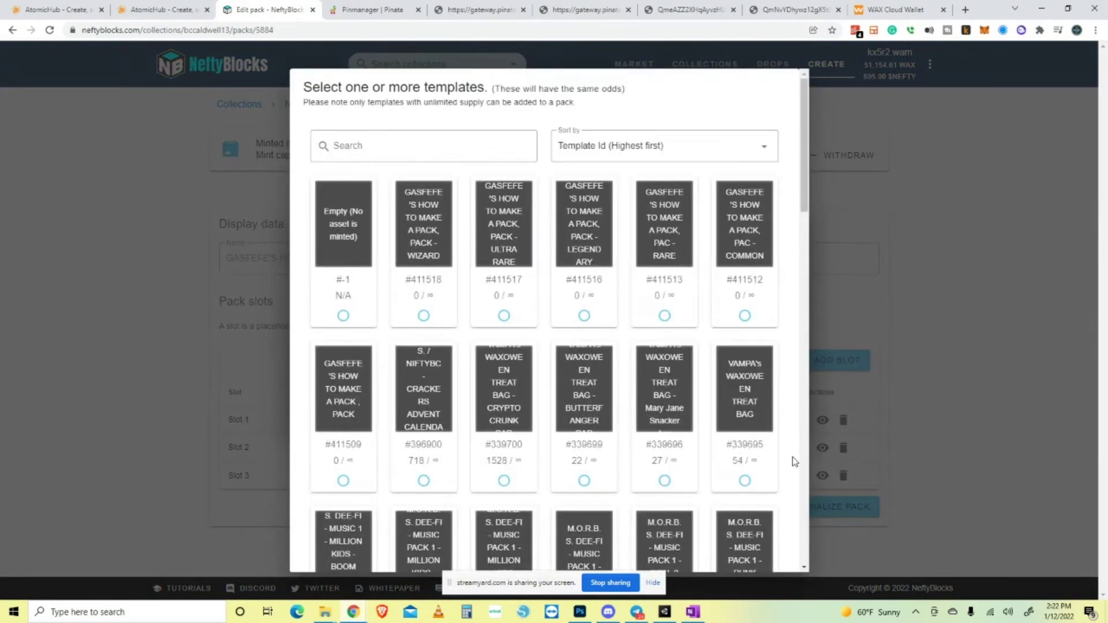
{"action": "left_click", "coordinate": [990, 240]}
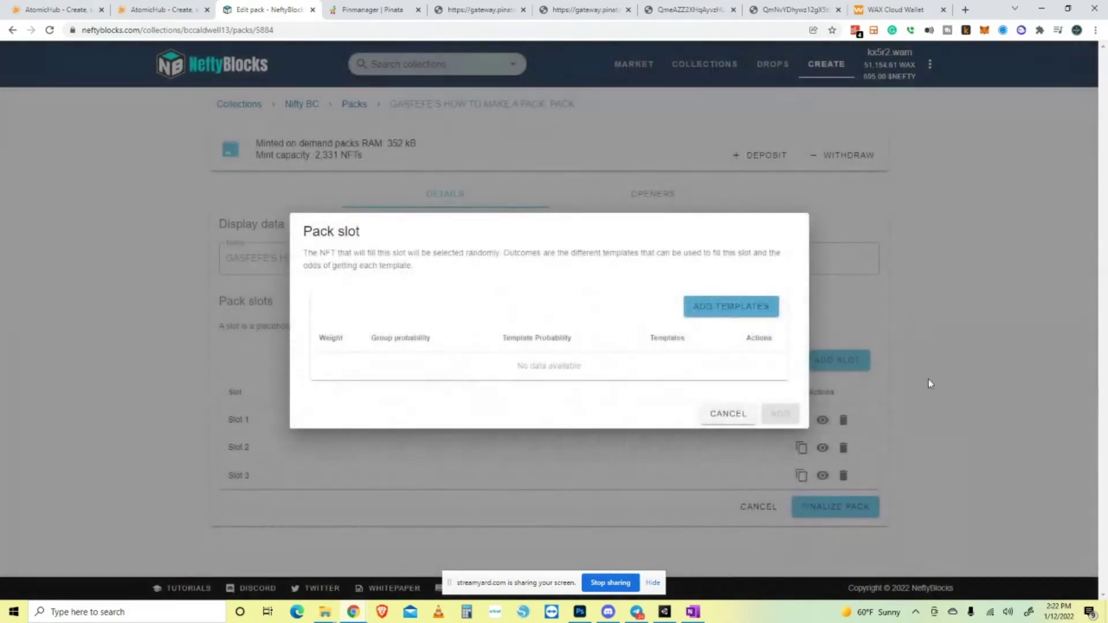
{"action": "left_click", "coordinate": [744, 414]}
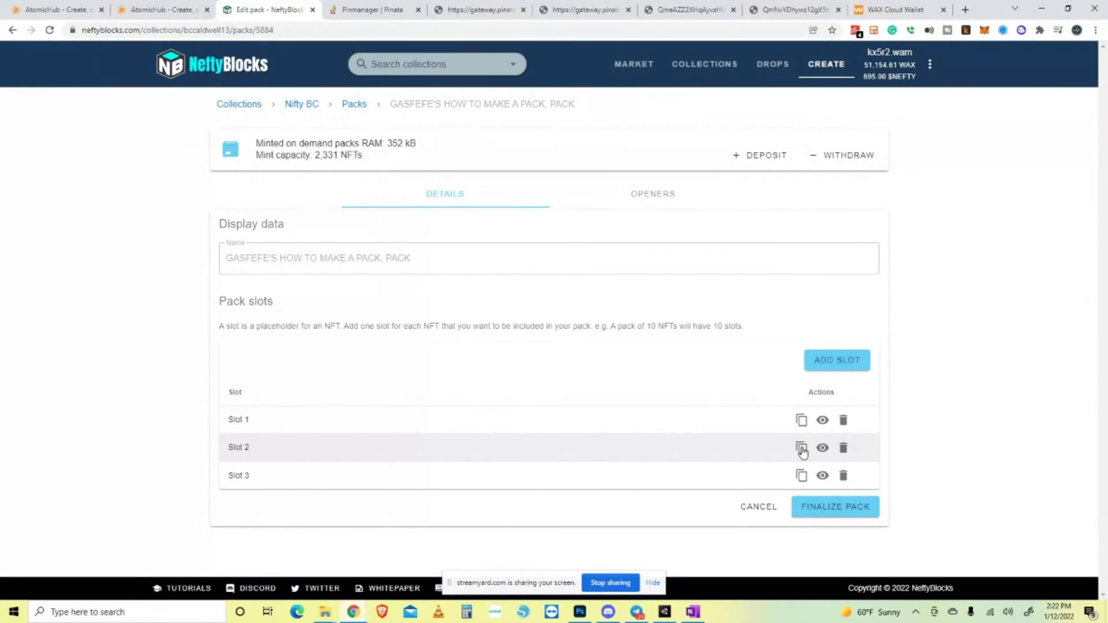
Duplicate Slot 3 with approval in the WAX wallet, and compare the templates and probabilities of Slot 4 with Slot 3.
{"action": "left_click", "coordinate": [802, 476]}
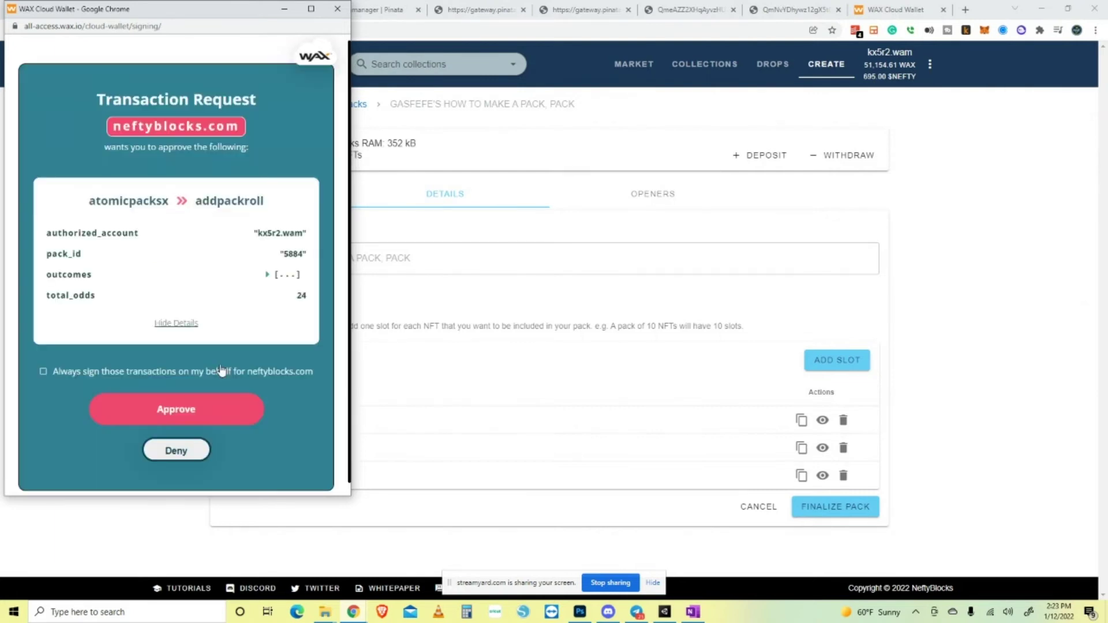
{"action": "left_click", "coordinate": [209, 411]}
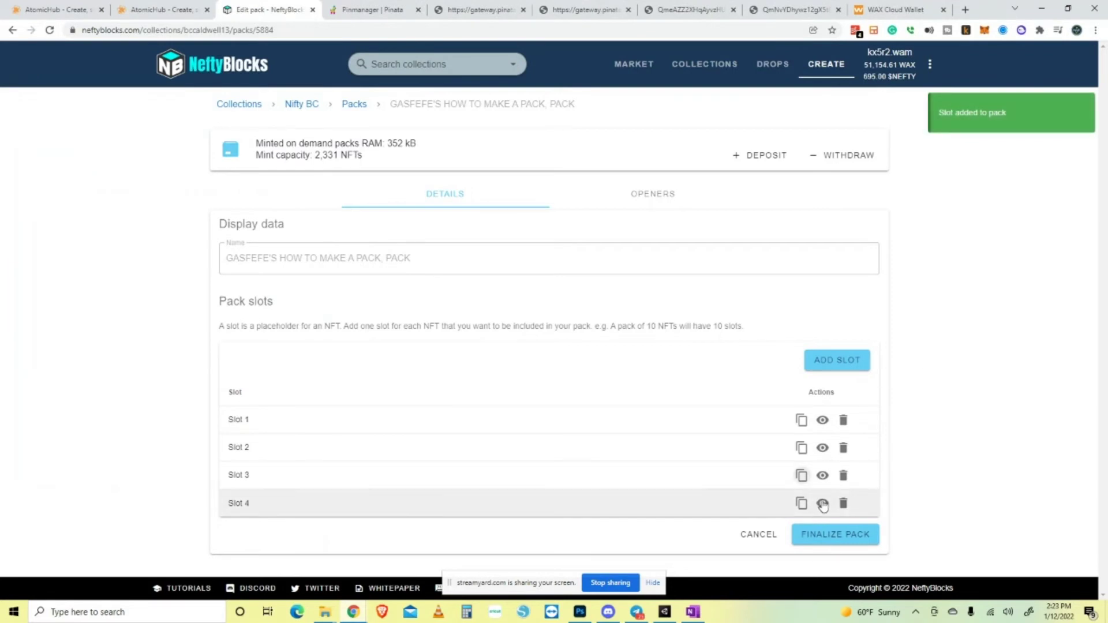
{"action": "left_click", "coordinate": [824, 505]}
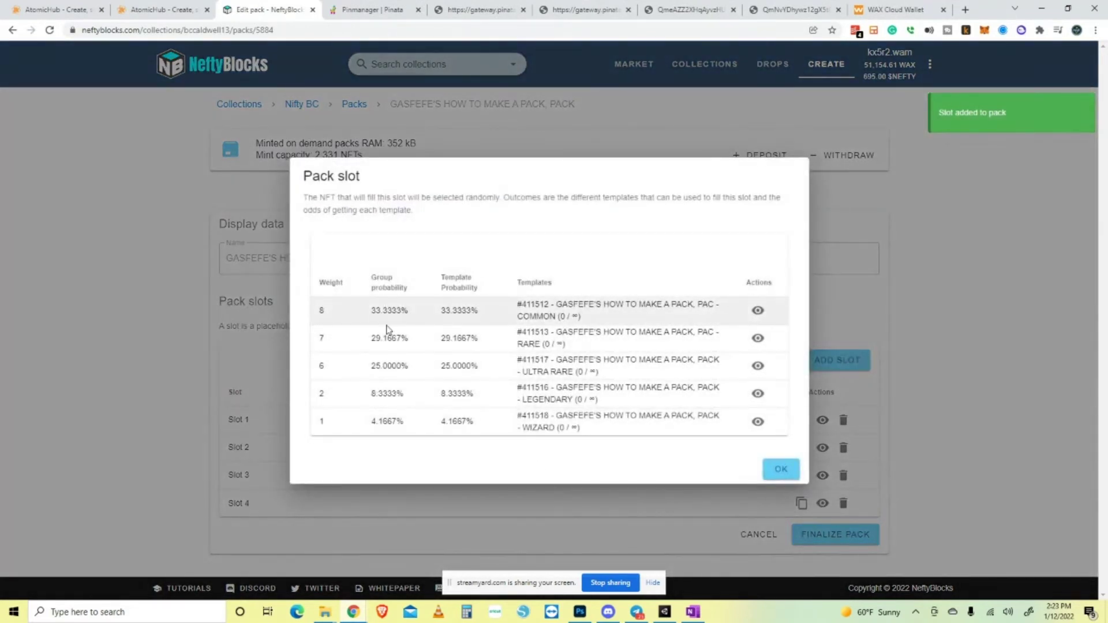
{"action": "left_click", "coordinate": [776, 470]}
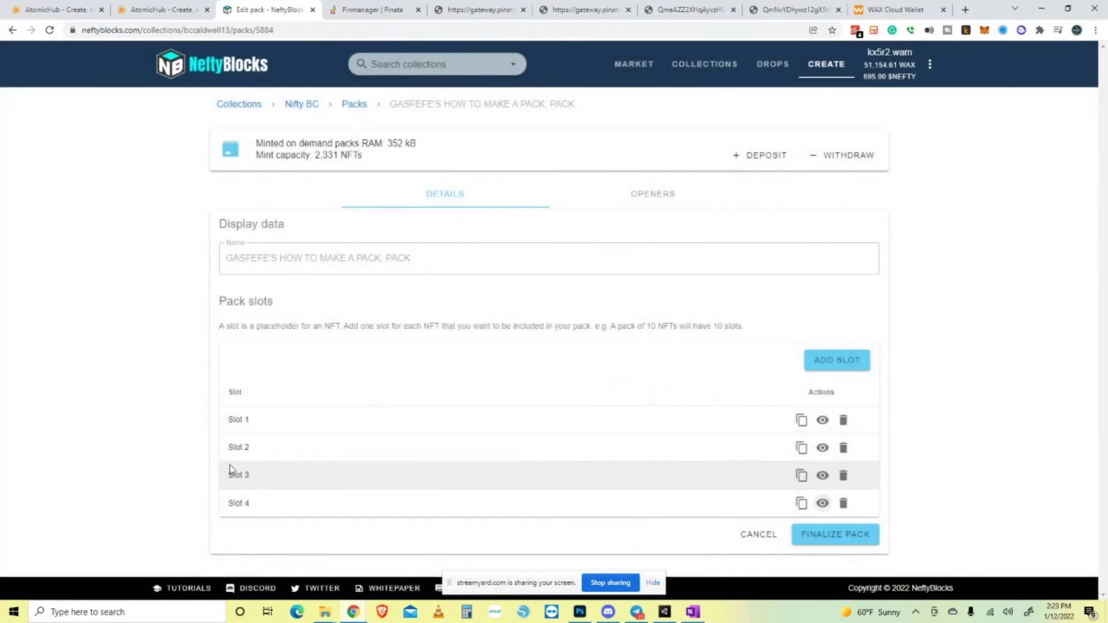
{"action": "left_click", "coordinate": [822, 476]}
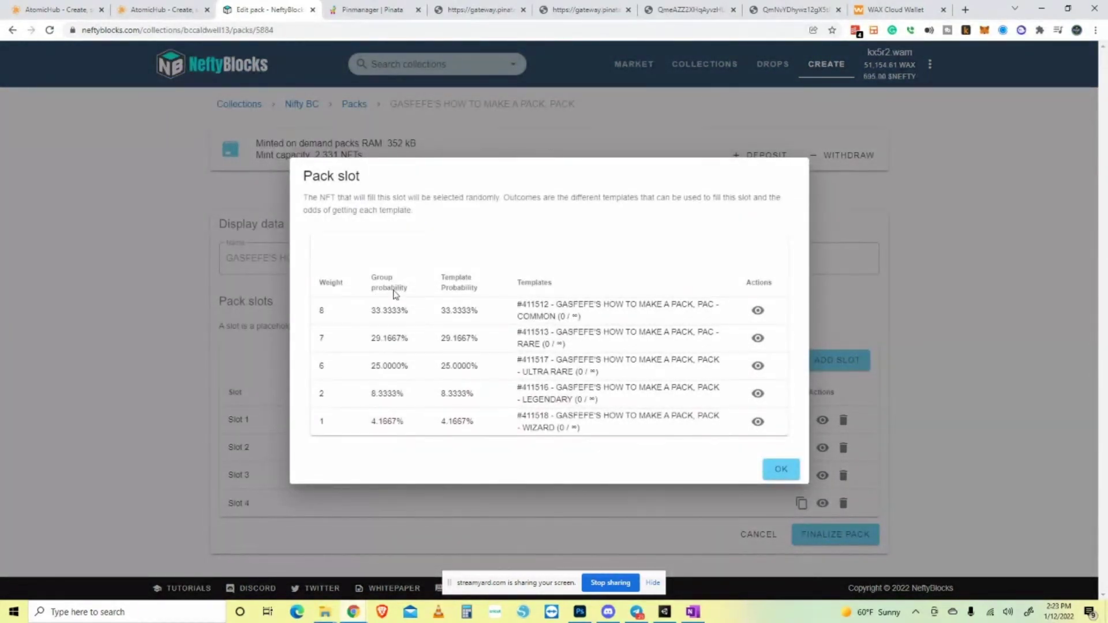
{"action": "left_click", "coordinate": [780, 470]}
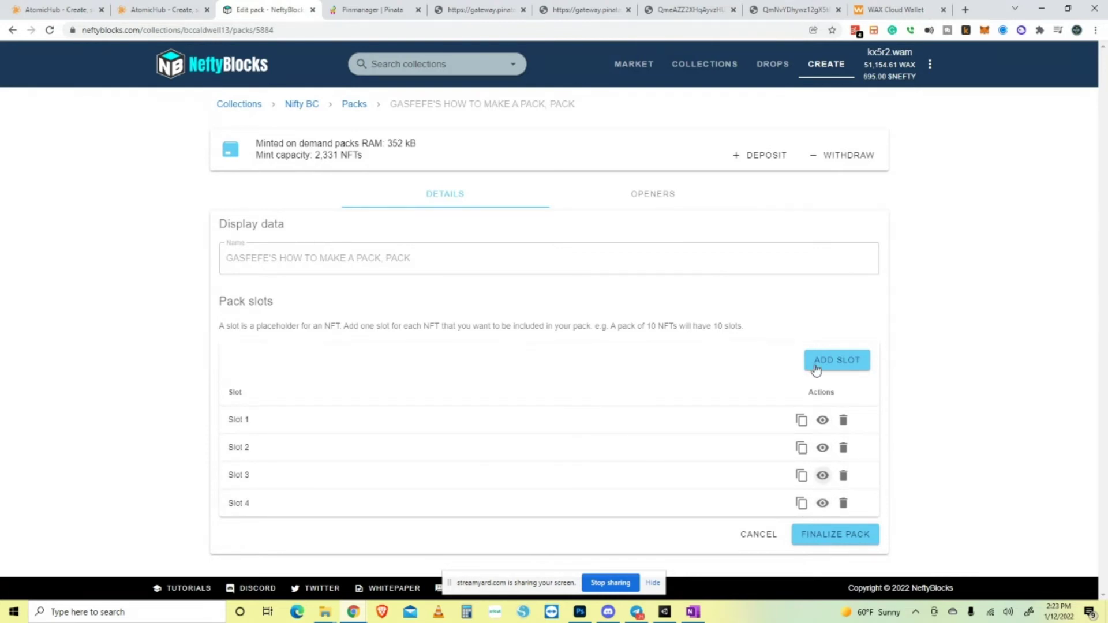
Start a fifth pack slot and add the COMMON and RARE templates as separate outcomes.
{"action": "left_click", "coordinate": [836, 358]}
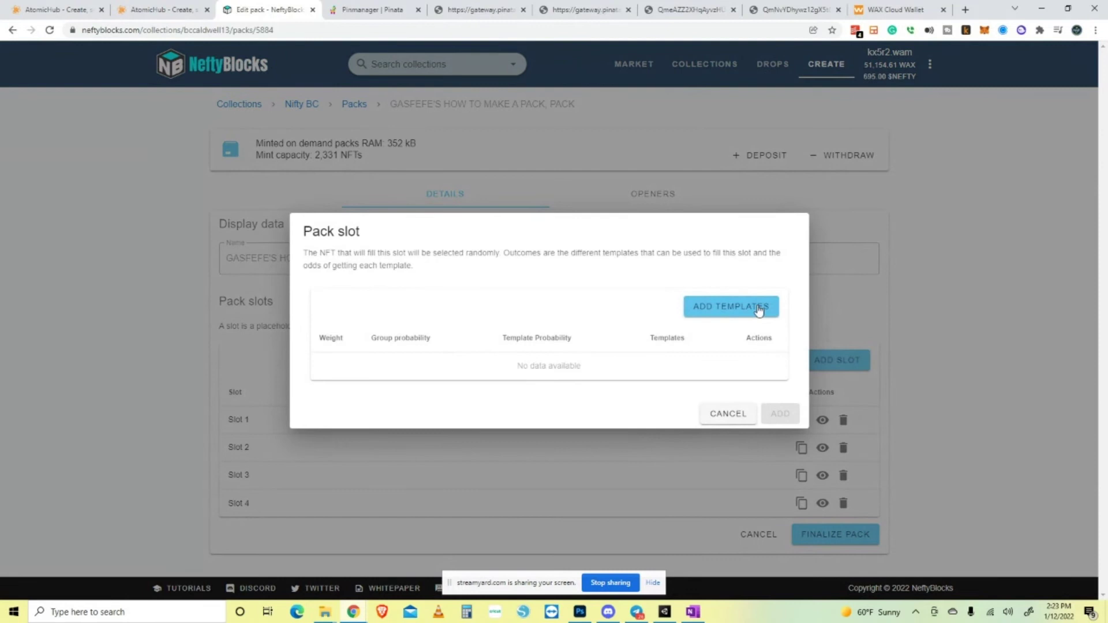
{"action": "left_click", "coordinate": [715, 314]}
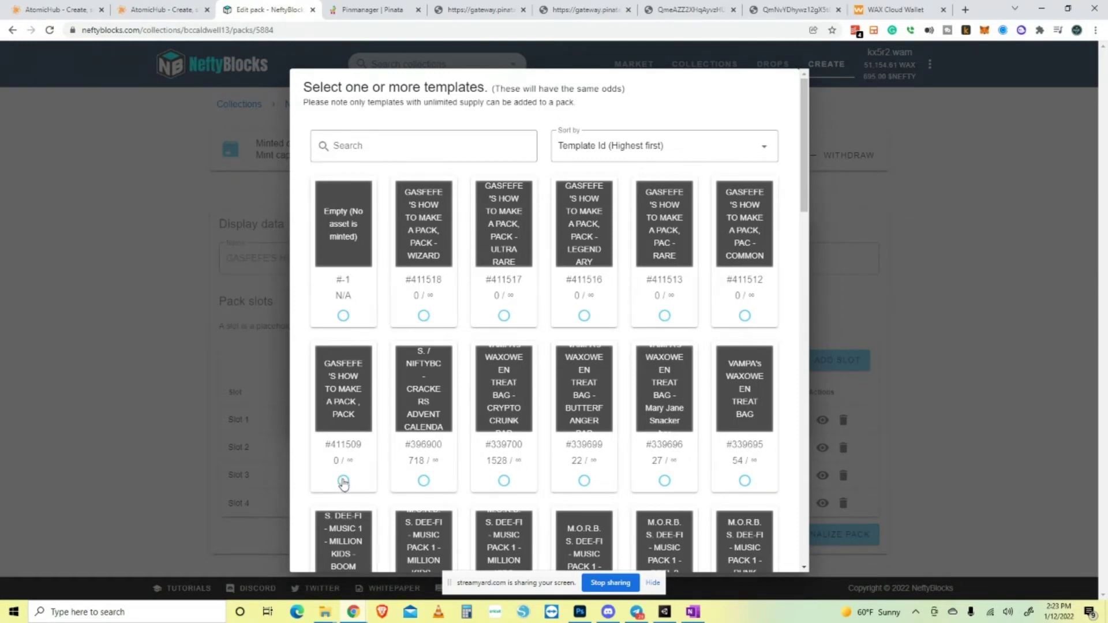
{"action": "scroll", "coordinate": [781, 427], "scroll_direction": "down", "scroll_amount": 15}
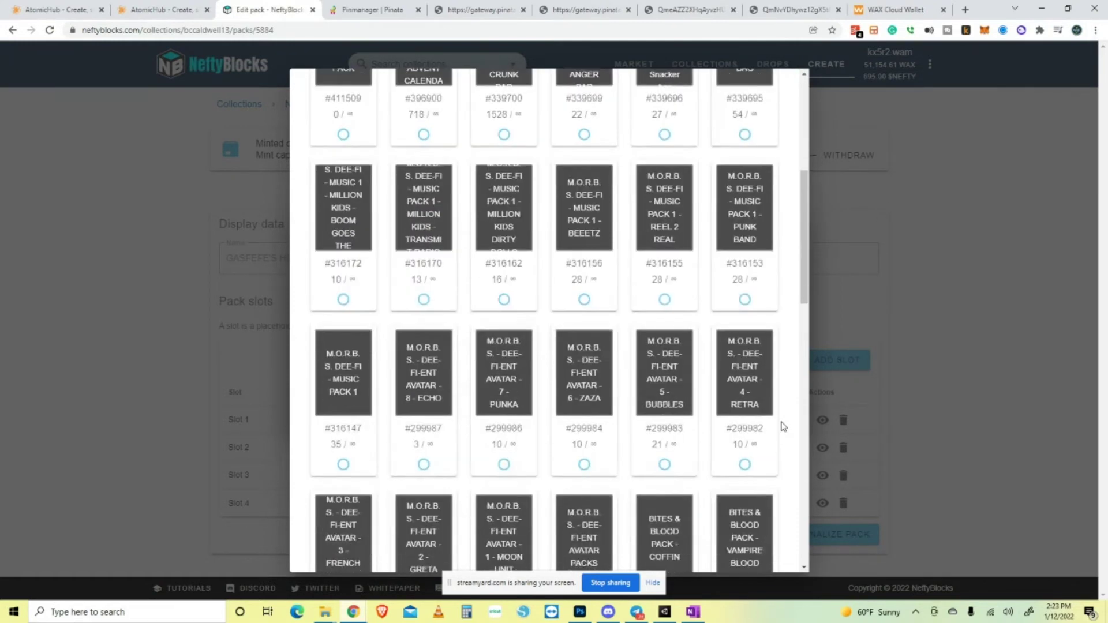
{"action": "scroll", "coordinate": [782, 427], "scroll_direction": "down", "scroll_amount": 5}
{"action": "left_click", "coordinate": [773, 554]}
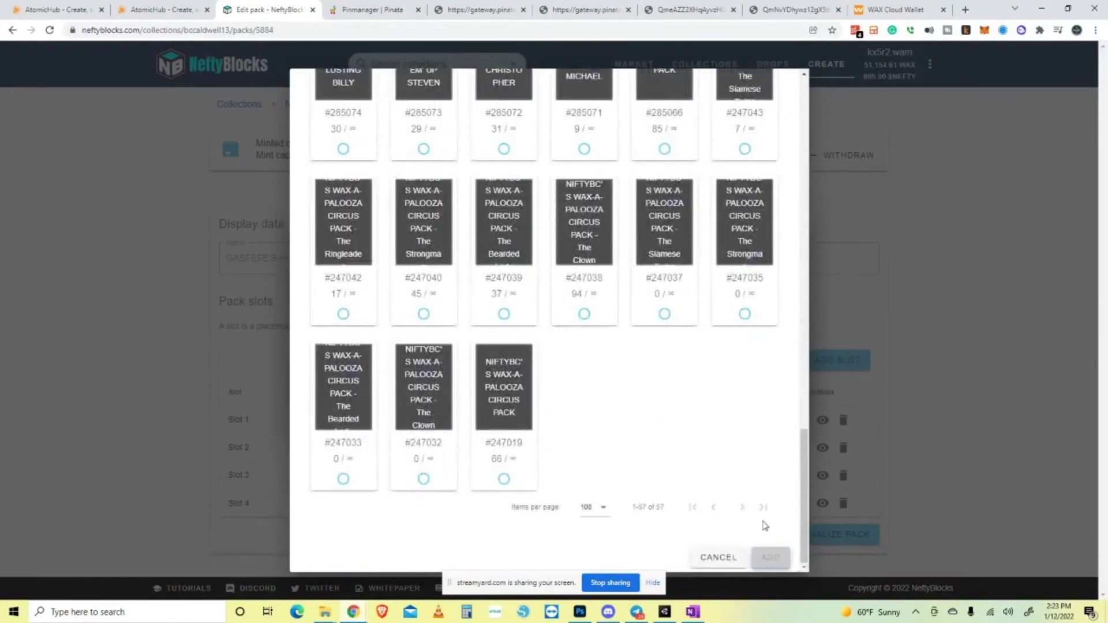
{"action": "left_click", "coordinate": [726, 300]}
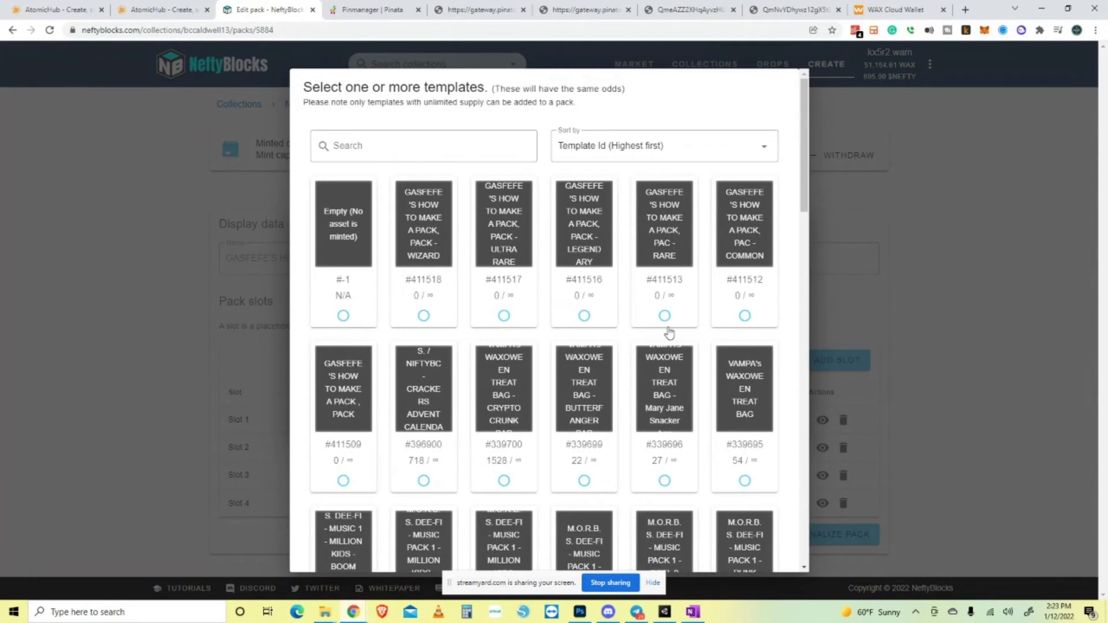
{"action": "left_click", "coordinate": [665, 316]}
{"action": "scroll", "coordinate": [773, 400], "scroll_direction": "down", "scroll_amount": 10}
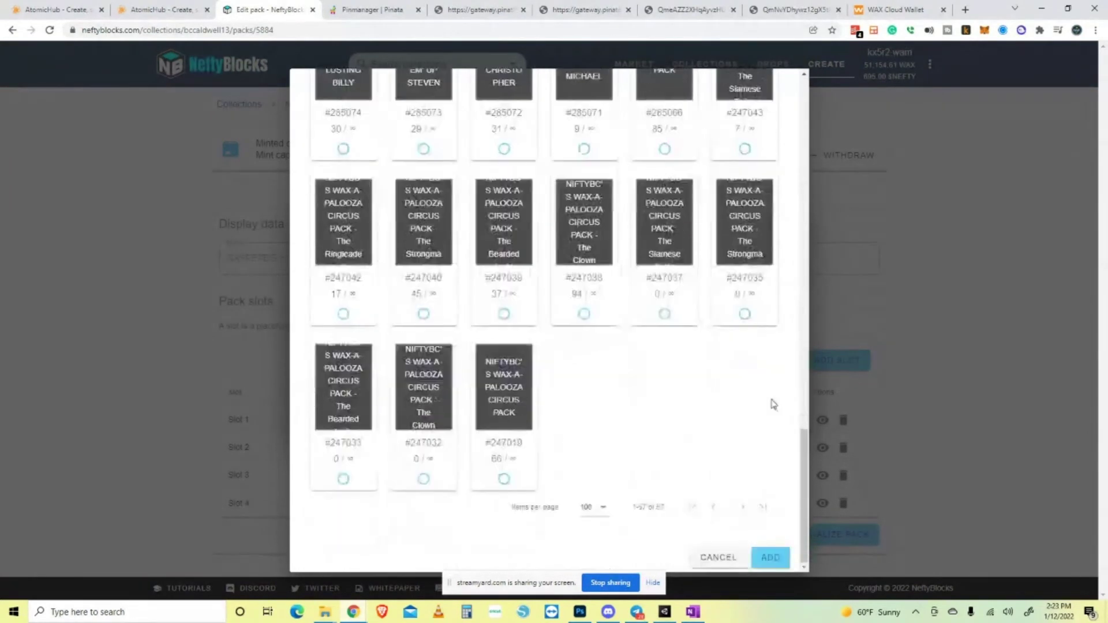
{"action": "left_click", "coordinate": [770, 559]}
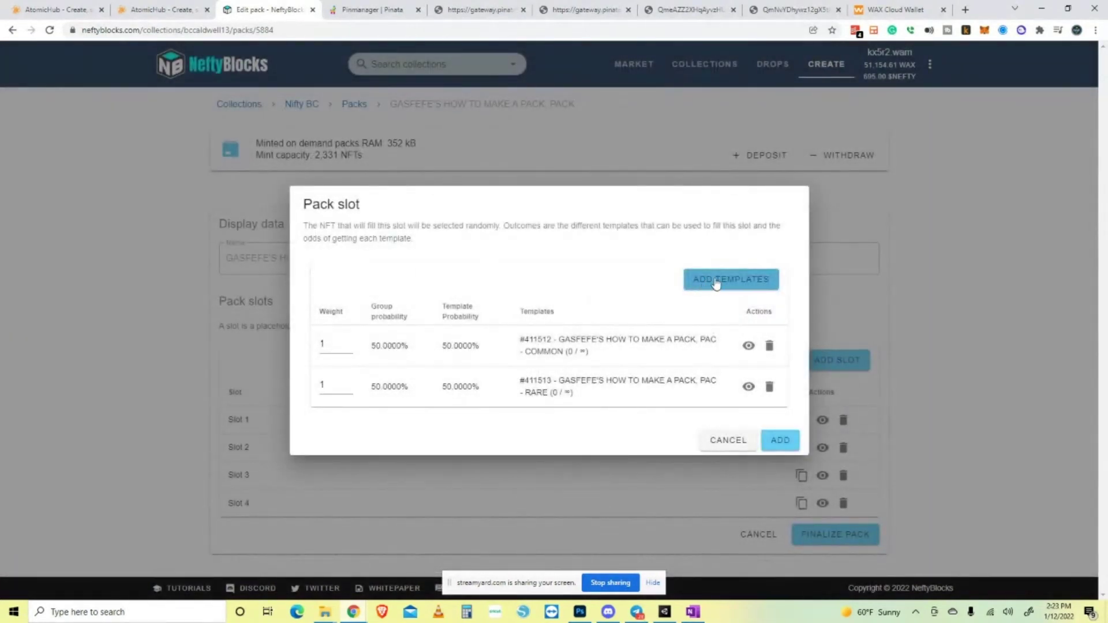
Add the ULTRA RARE and LEGENDARY templates to the new slot as separate outcomes.
{"action": "left_click", "coordinate": [705, 283]}
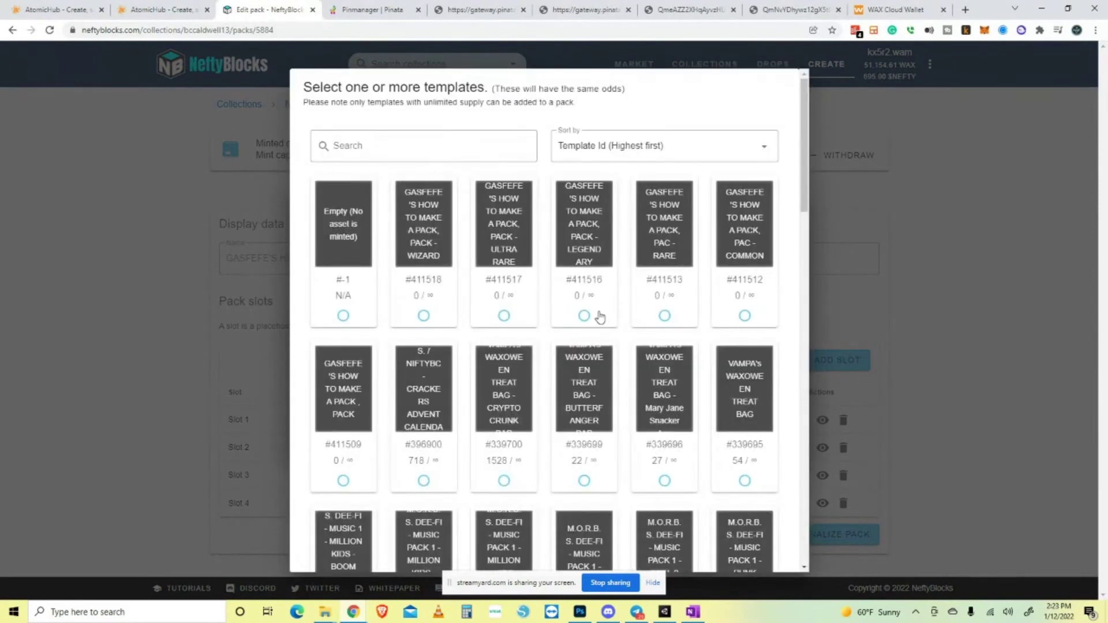
{"action": "scroll", "coordinate": [715, 478], "scroll_direction": "down", "scroll_amount": 15}
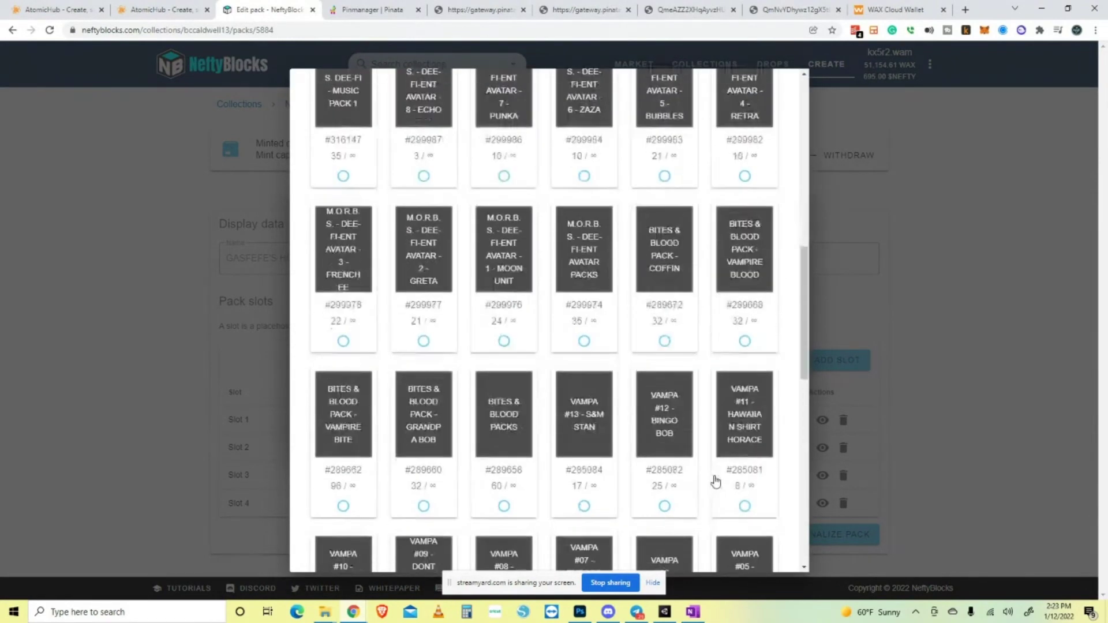
{"action": "scroll", "coordinate": [711, 479], "scroll_direction": "down", "scroll_amount": 3}
{"action": "left_click", "coordinate": [780, 563]}
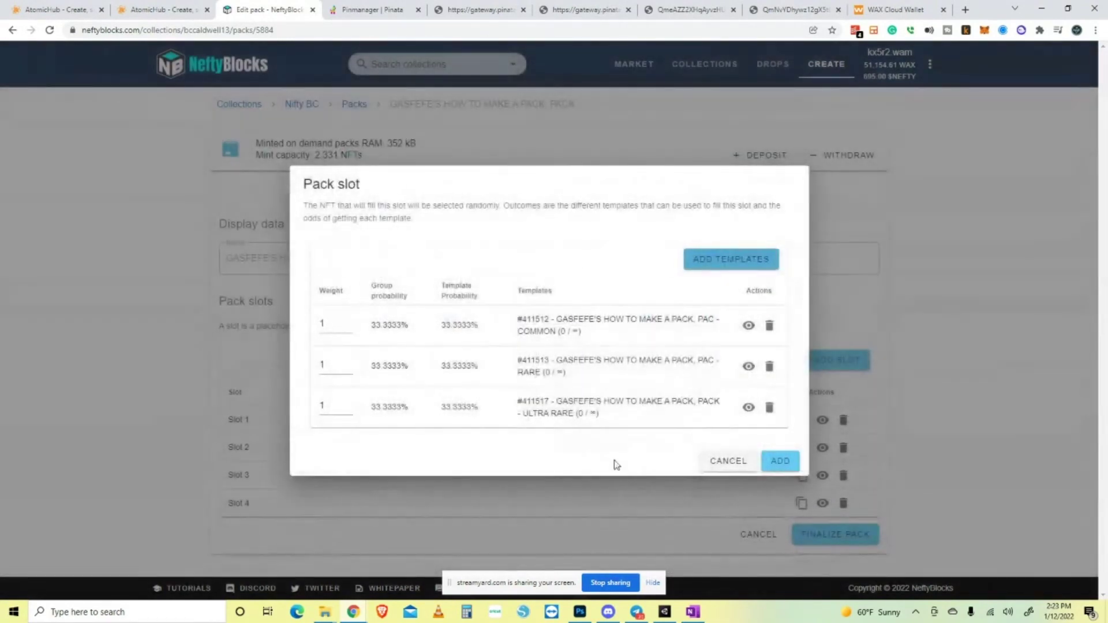
{"action": "left_click", "coordinate": [730, 257]}
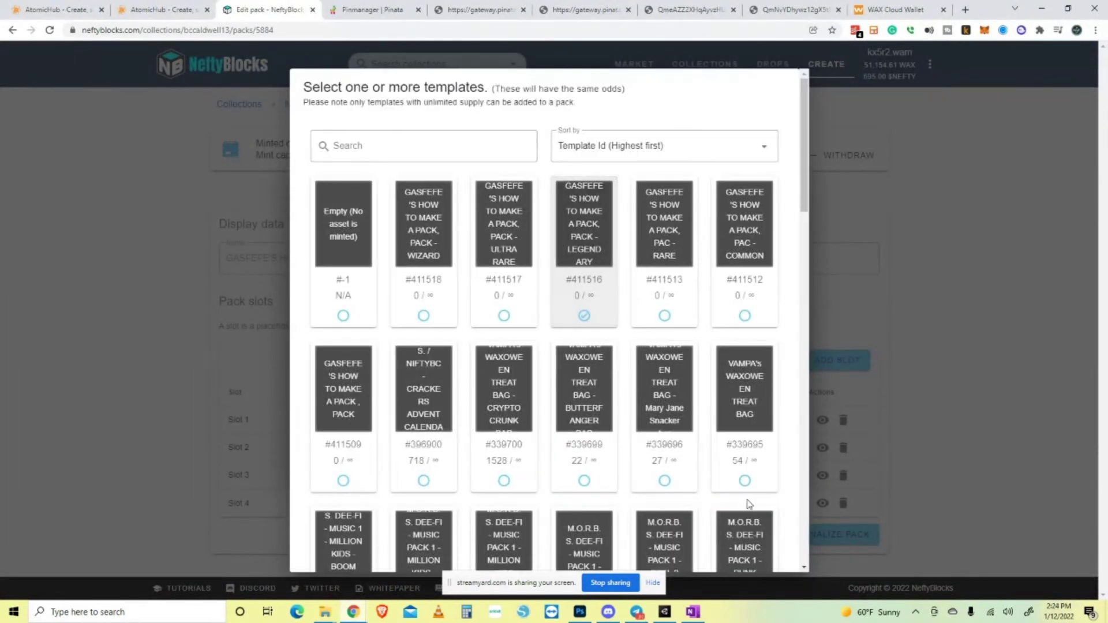
{"action": "scroll", "coordinate": [745, 501], "scroll_direction": "down", "scroll_amount": 20}
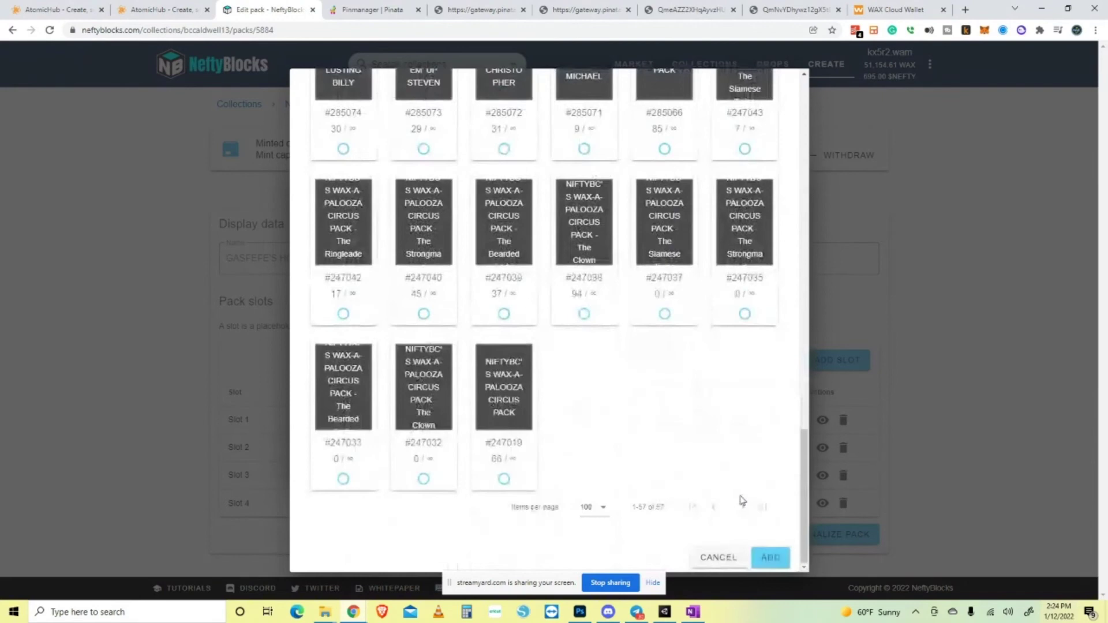
{"action": "left_click", "coordinate": [770, 557]}
Add the WIZARD template and the pack's own template #411509 to the new slot as separate outcomes.
{"action": "left_click", "coordinate": [714, 241]}
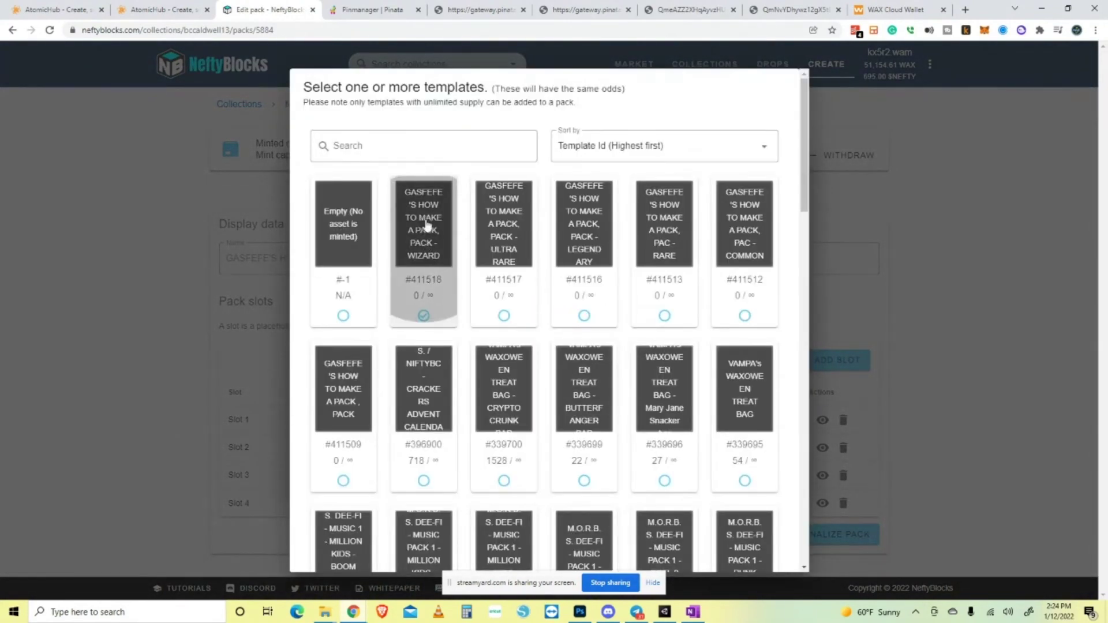
{"action": "scroll", "coordinate": [761, 458], "scroll_direction": "down", "scroll_amount": 20}
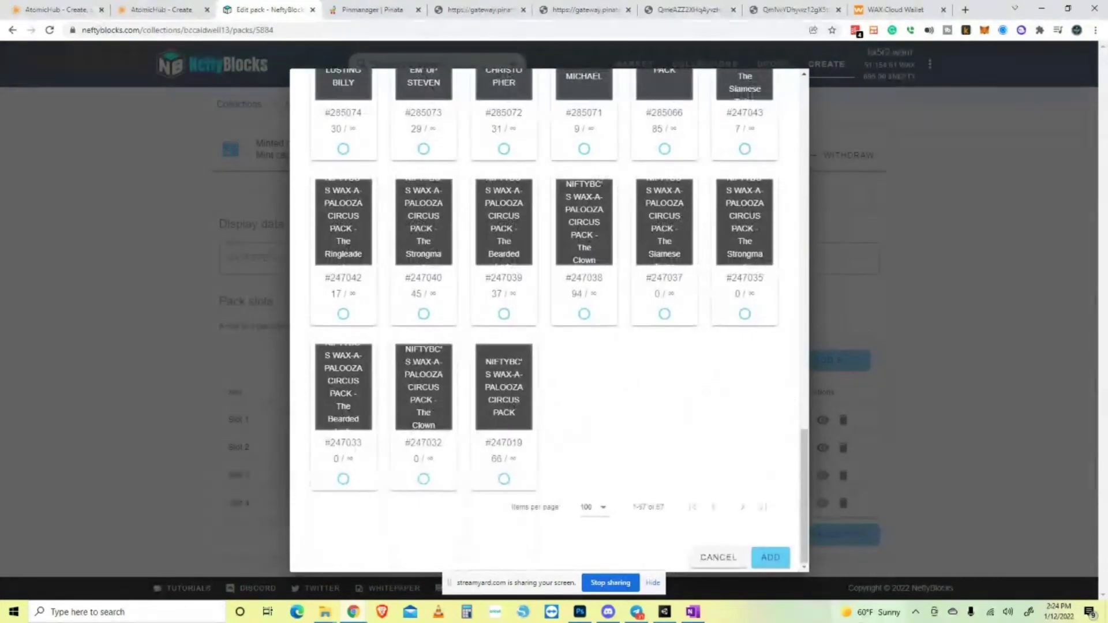
{"action": "left_click", "coordinate": [770, 557]}
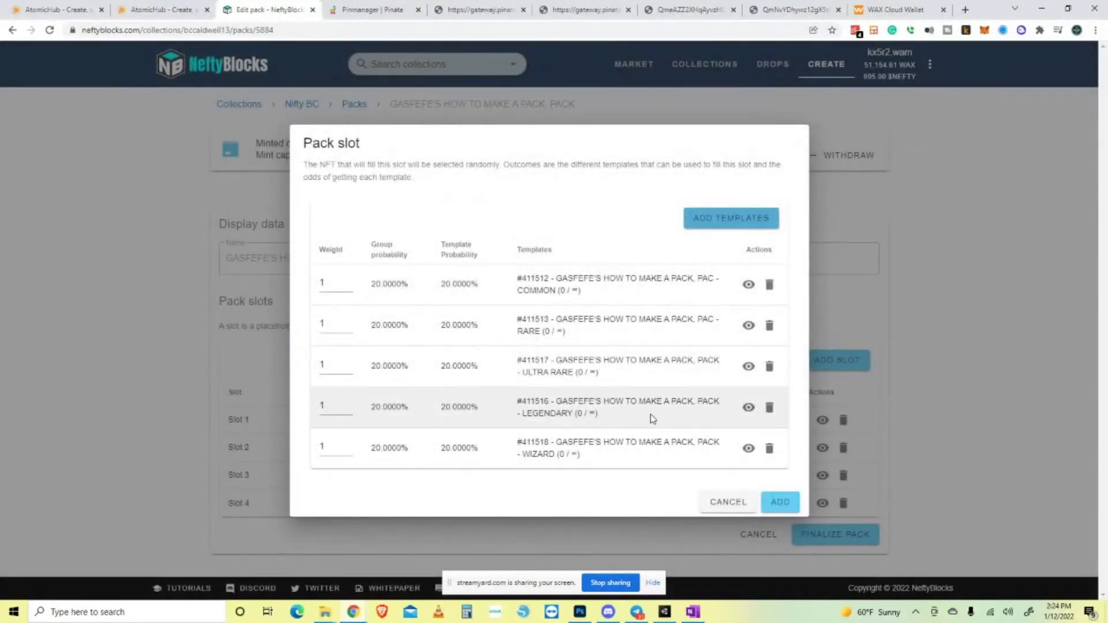
{"action": "left_click", "coordinate": [721, 218]}
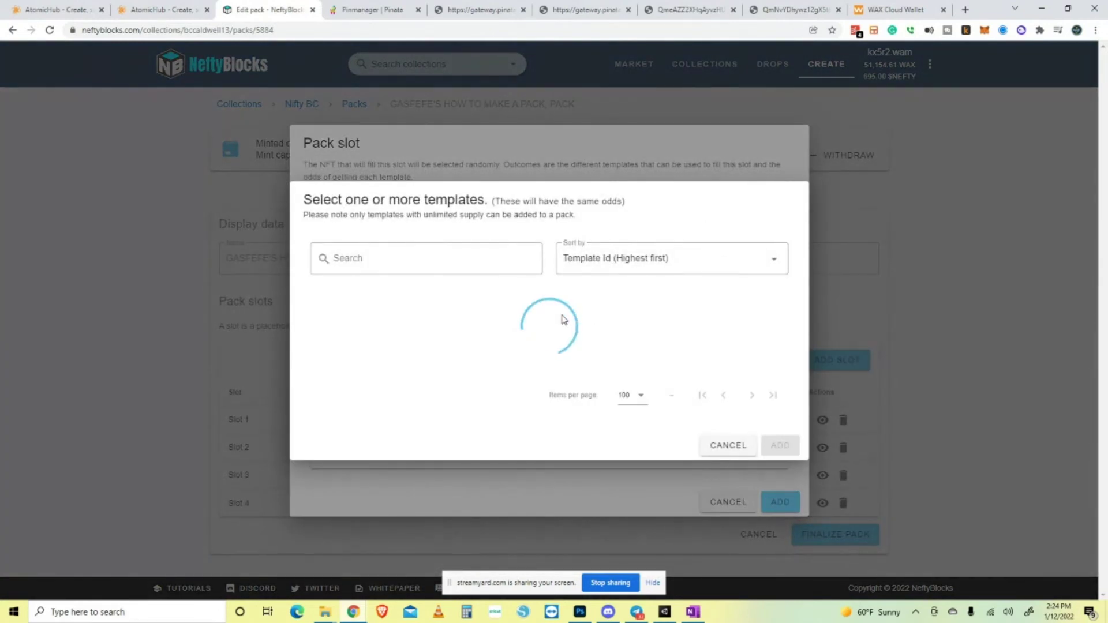
{"action": "left_click", "coordinate": [346, 404]}
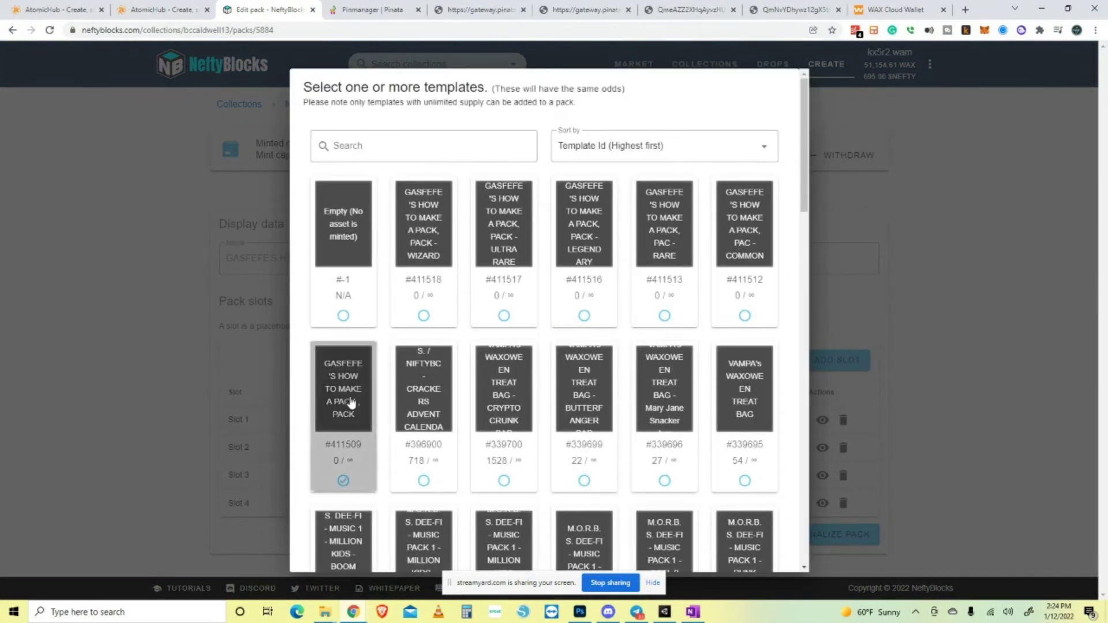
{"action": "scroll", "coordinate": [781, 436], "scroll_direction": "down", "scroll_amount": 10}
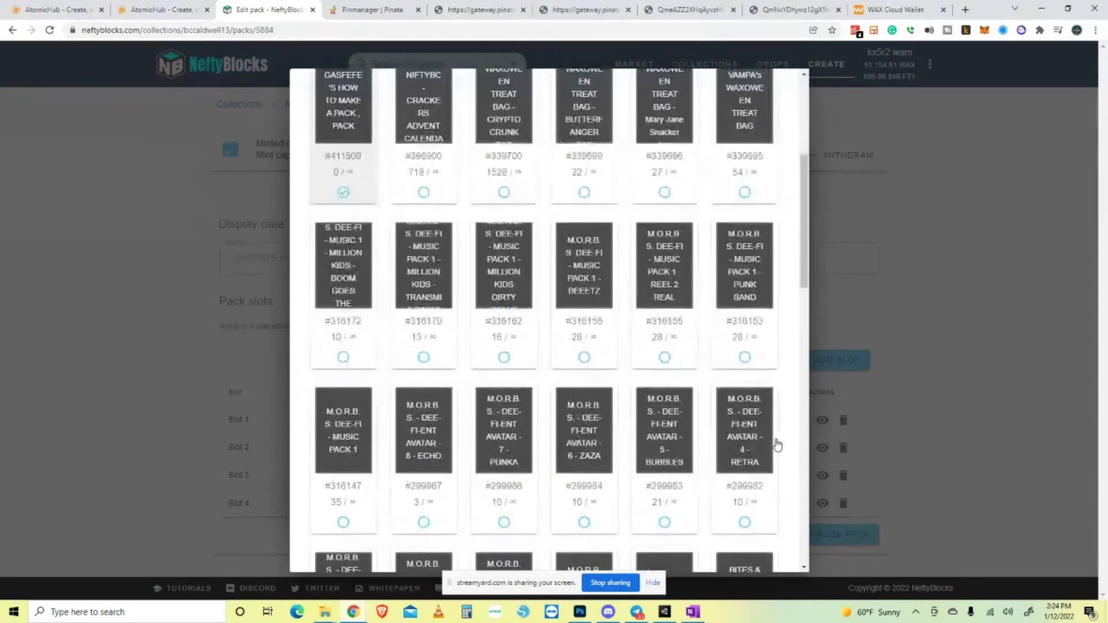
{"action": "scroll", "coordinate": [772, 448], "scroll_direction": "down", "scroll_amount": 10}
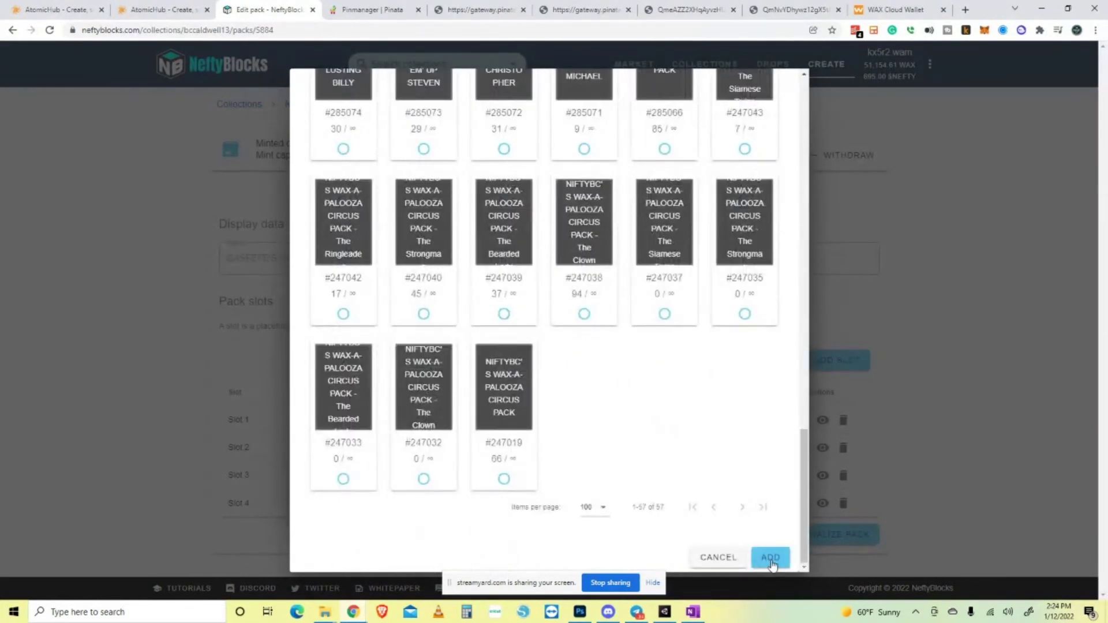
{"action": "left_click", "coordinate": [768, 557]}
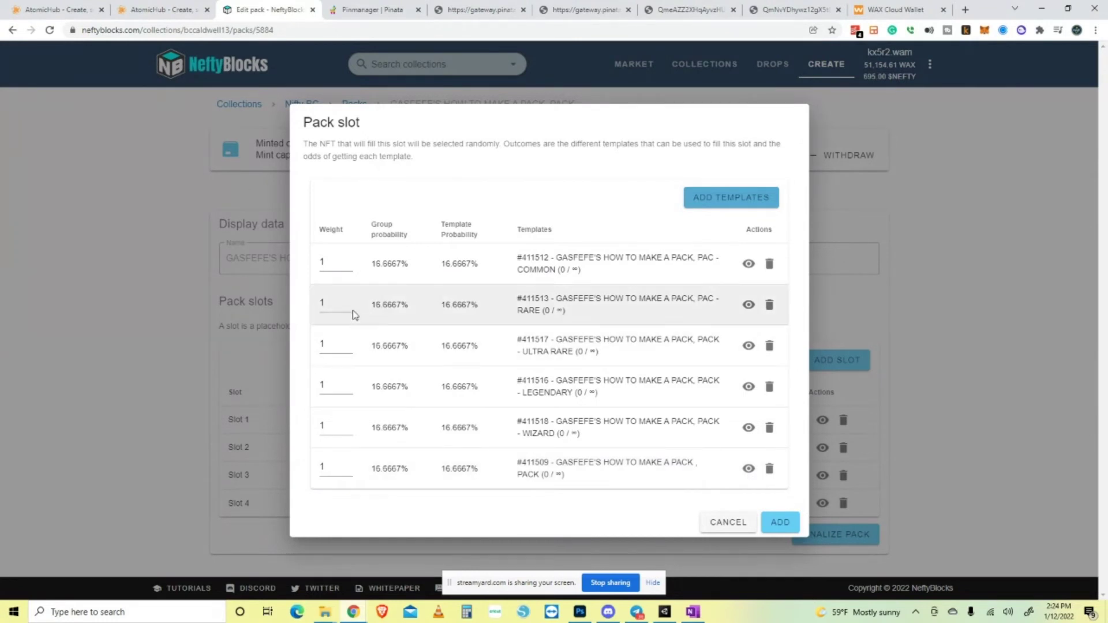
Set the new slot's weights to 8 for COMMON, 7 for RARE and 6 for ULTRA RARE.
{"action": "left_click_drag", "start_coordinate": [321, 259], "coordinate": [298, 261]}
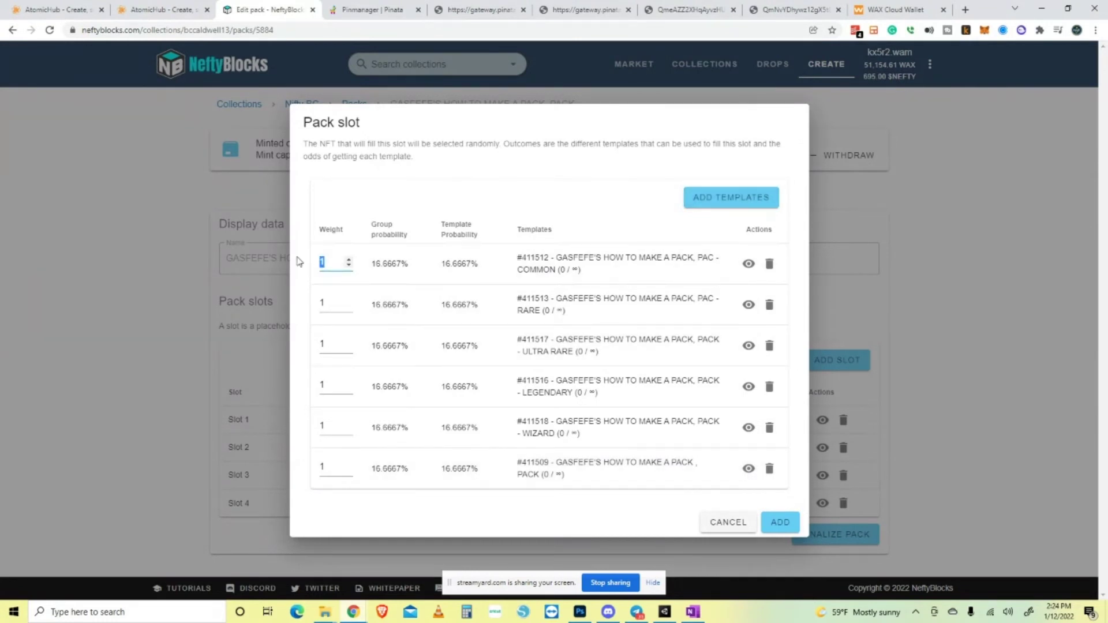
{"action": "type", "text": "8"}
{"action": "left_click_drag", "start_coordinate": [322, 301], "coordinate": [305, 304]}
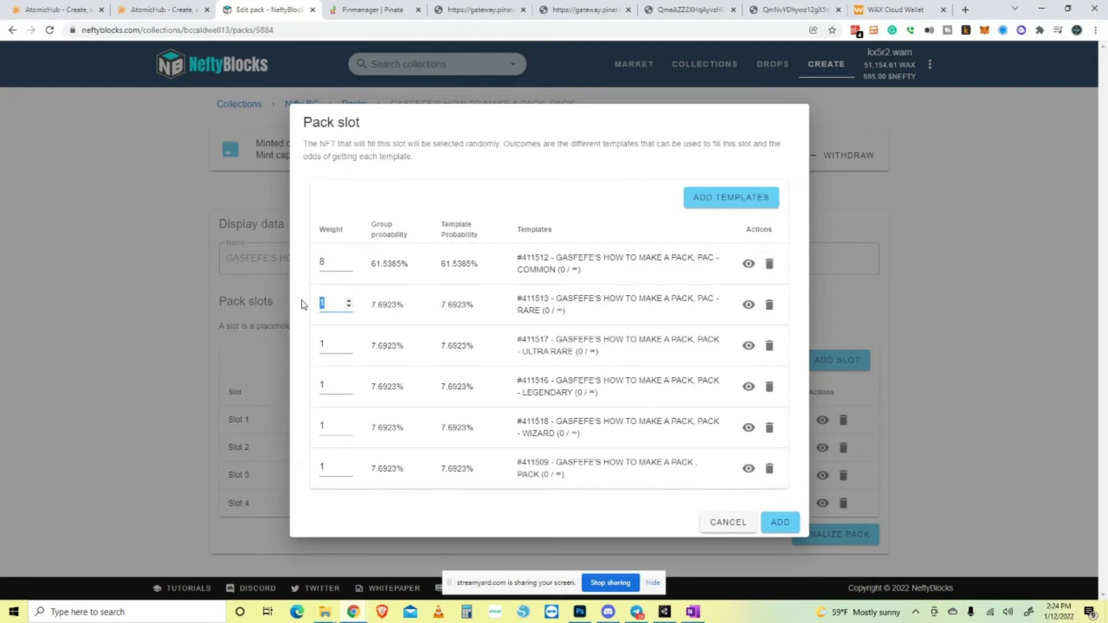
{"action": "type", "text": "7"}
{"action": "left_click_drag", "start_coordinate": [323, 345], "coordinate": [291, 341]}
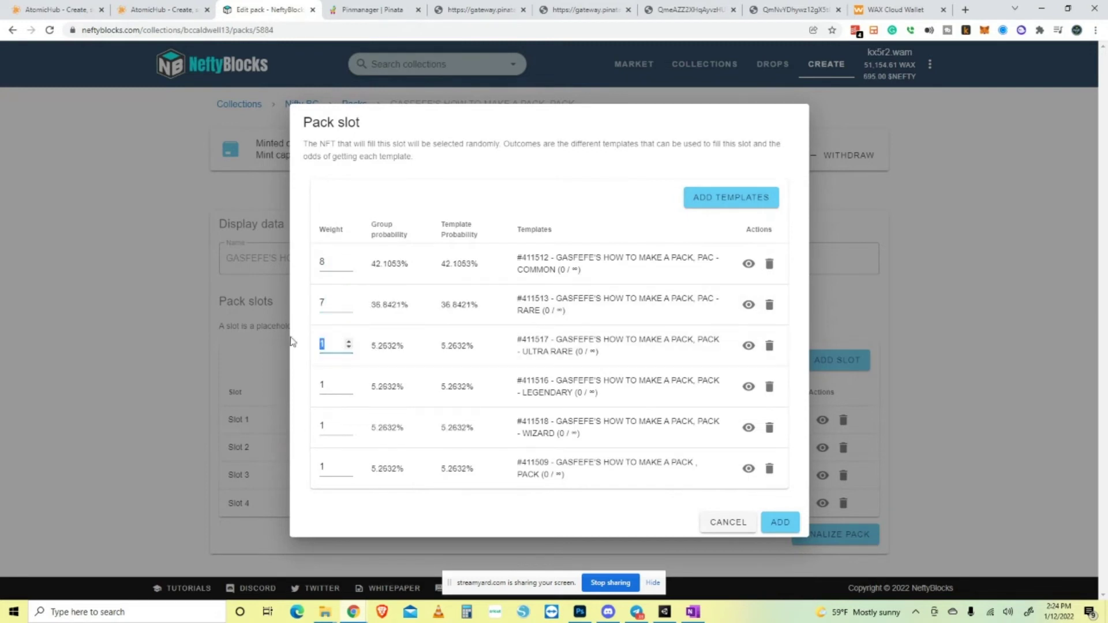
{"action": "type", "text": "6"}
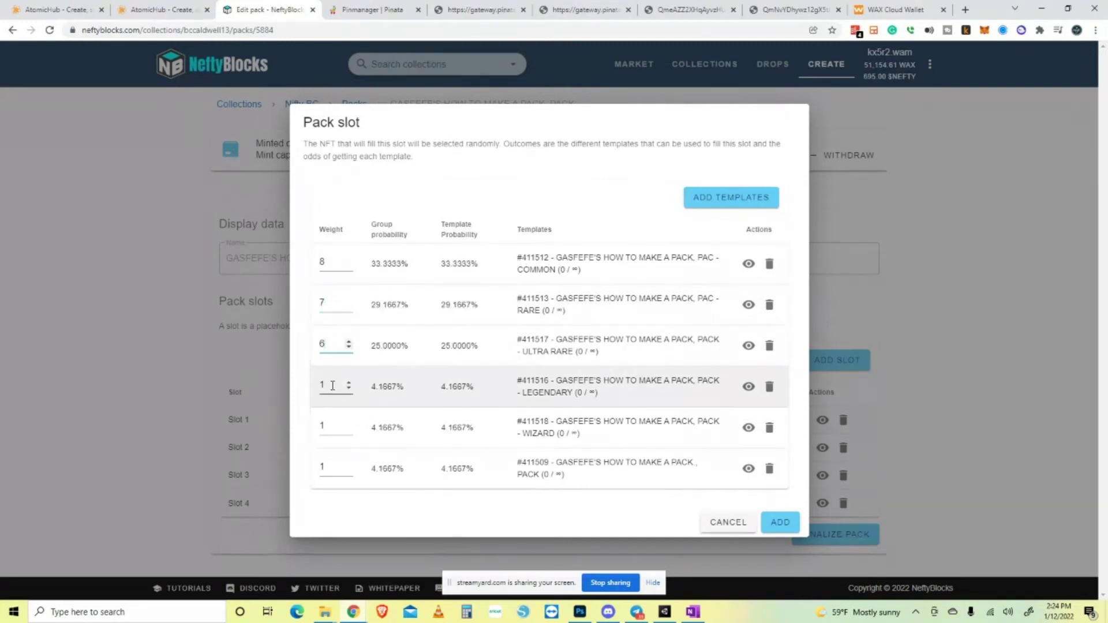
Set the weights to 5 for LEGENDARY and 2 for WIZARD, keep 1 for template #411509, and add the slot with approval in the WAX wallet.
{"action": "left_click_drag", "start_coordinate": [332, 386], "coordinate": [313, 428]}
{"action": "type", "text": "5"}
{"action": "type", "text": "2"}
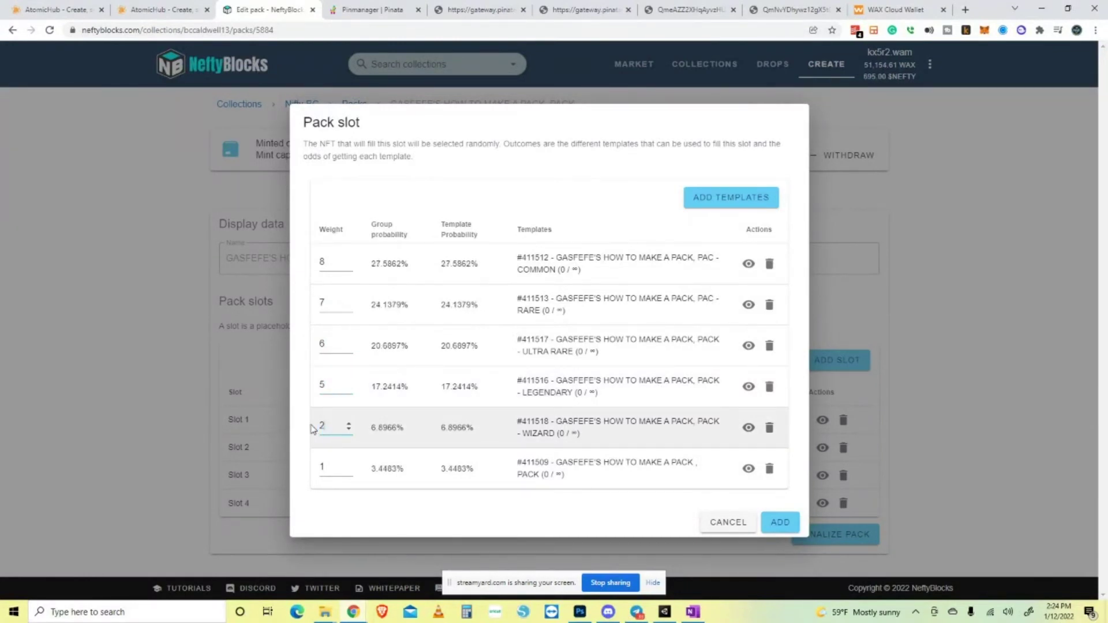
{"action": "left_click_drag", "start_coordinate": [318, 466], "coordinate": [290, 469]}
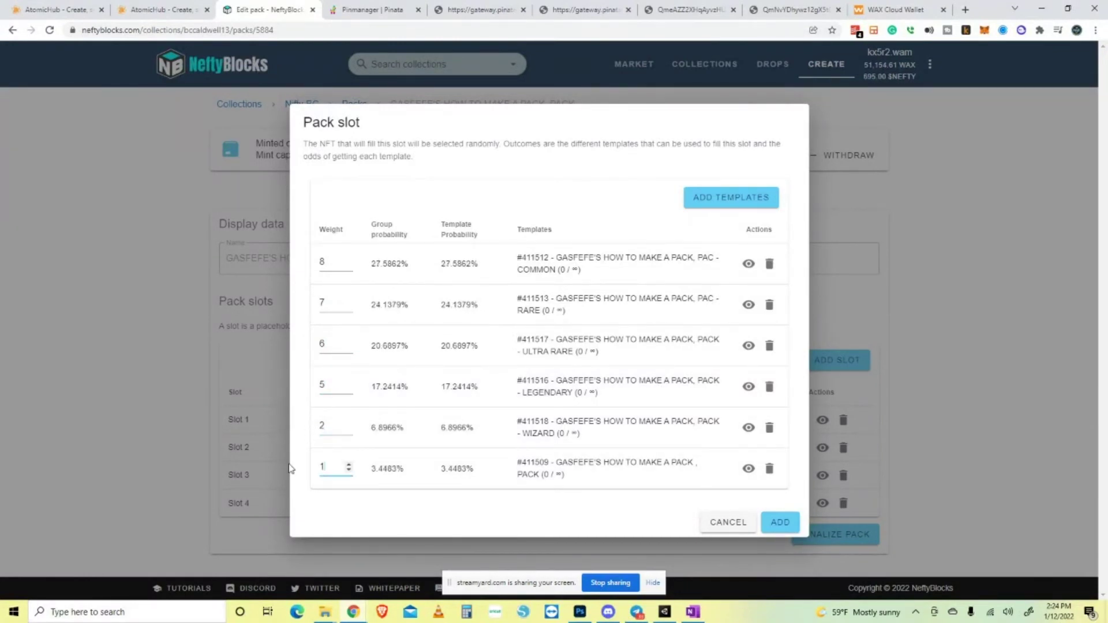
{"action": "left_click", "coordinate": [423, 511]}
{"action": "left_click", "coordinate": [780, 522]}
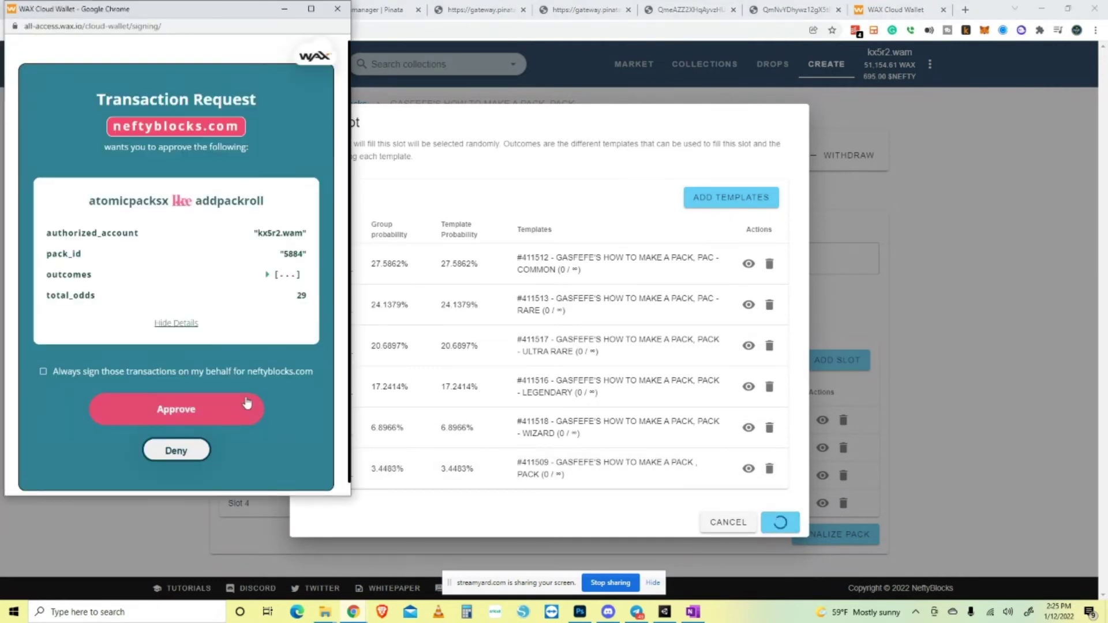
{"action": "left_click", "coordinate": [230, 408]}
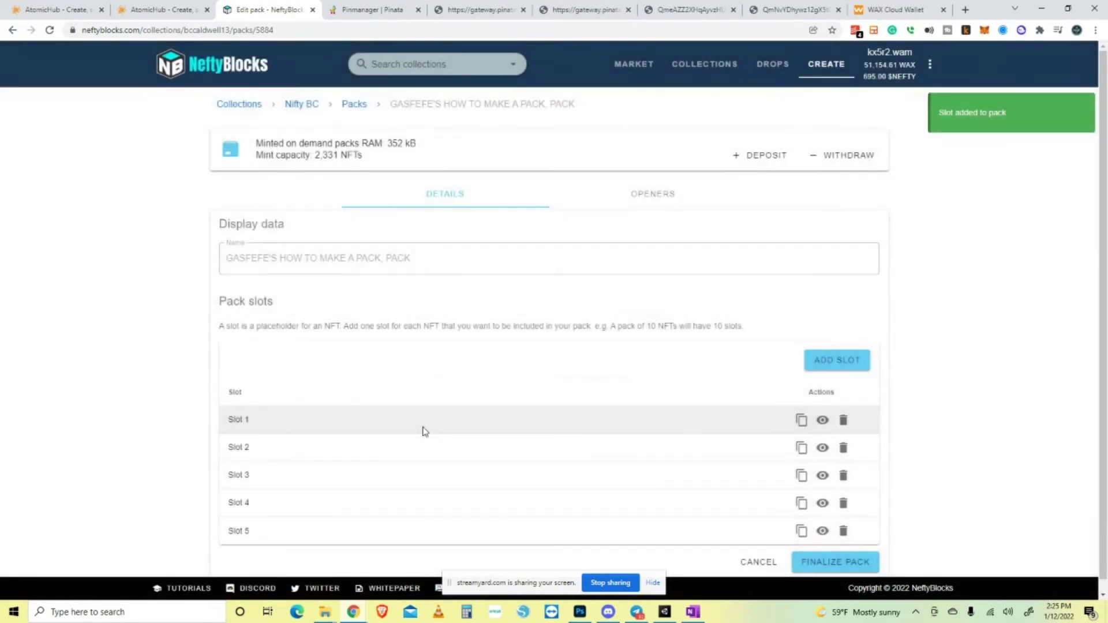
Review the templates, weights and probabilities of Slot 1, Slot 2 and Slot 3.
{"action": "scroll", "coordinate": [896, 316], "scroll_direction": "down", "scroll_amount": 1}
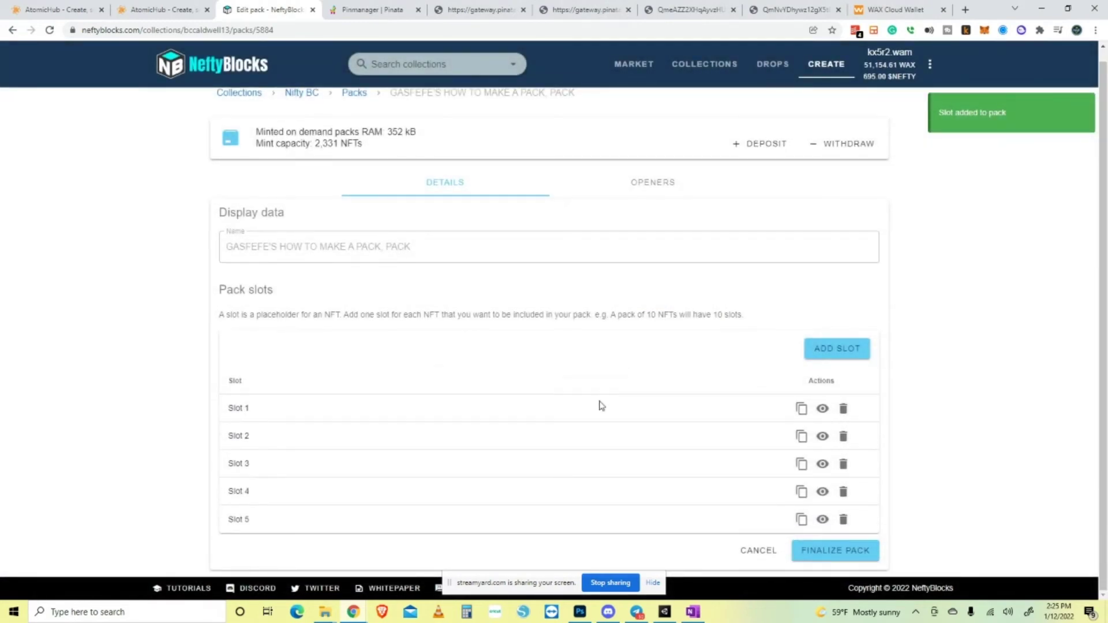
{"action": "scroll", "coordinate": [598, 413], "scroll_direction": "up", "scroll_amount": 1}
{"action": "scroll", "coordinate": [594, 417], "scroll_direction": "down", "scroll_amount": 1}
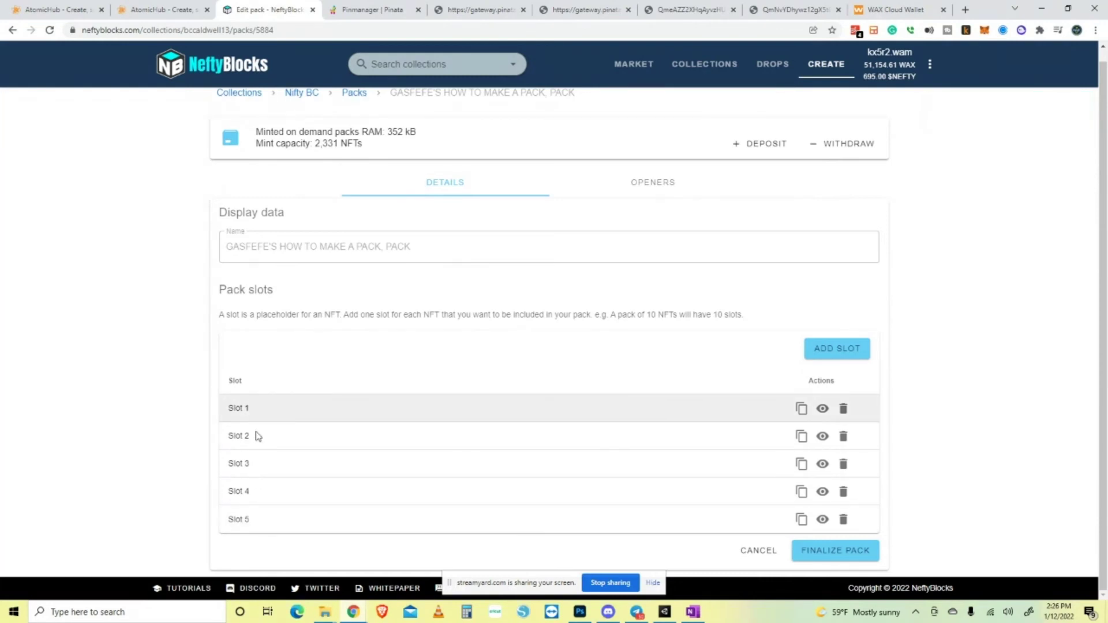
{"action": "left_click", "coordinate": [824, 408]}
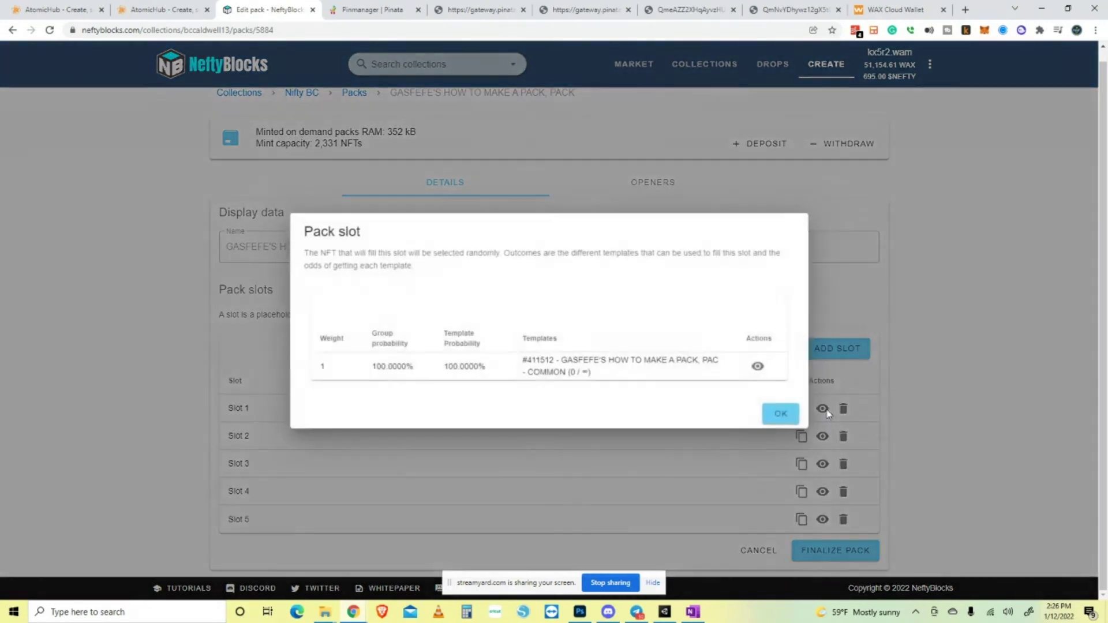
{"action": "left_click", "coordinate": [781, 415]}
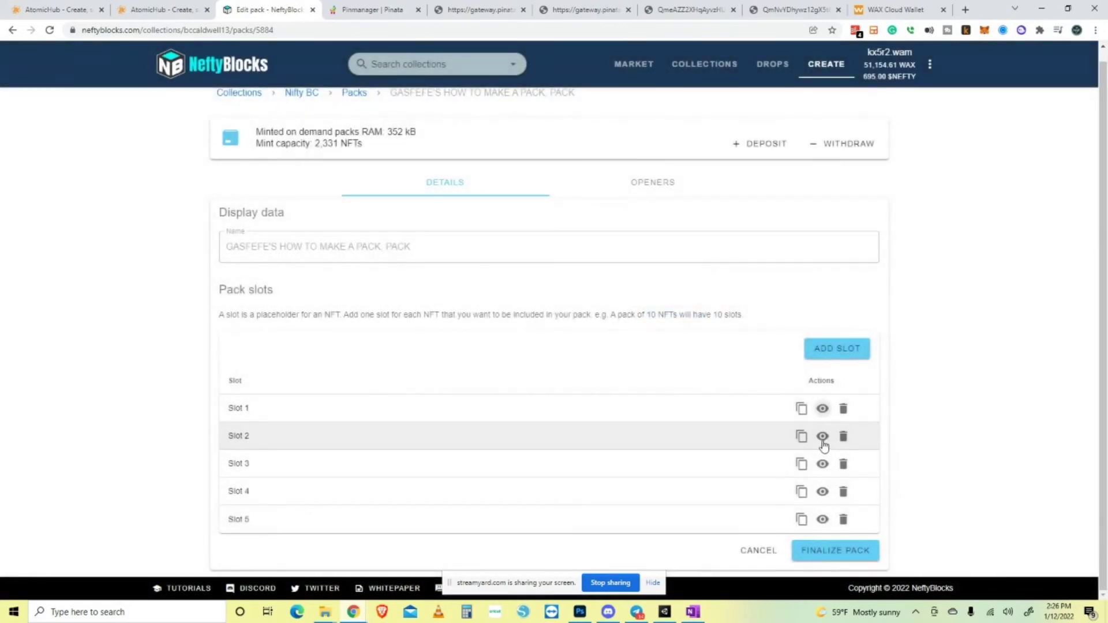
{"action": "left_click", "coordinate": [822, 436]}
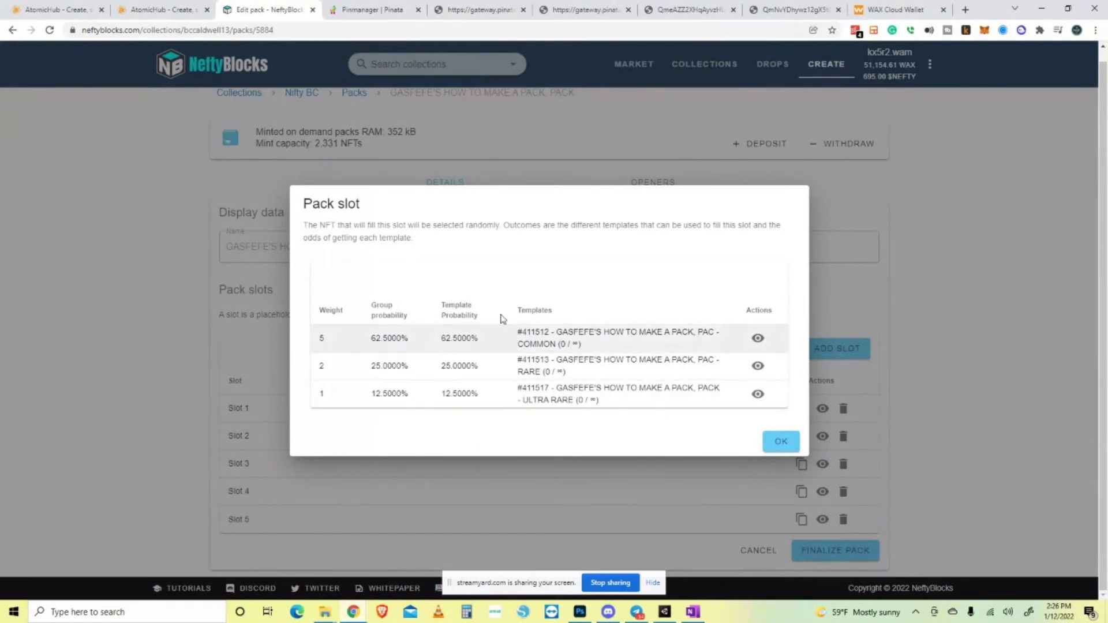
{"action": "left_click", "coordinate": [792, 448]}
{"action": "left_click", "coordinate": [822, 464]}
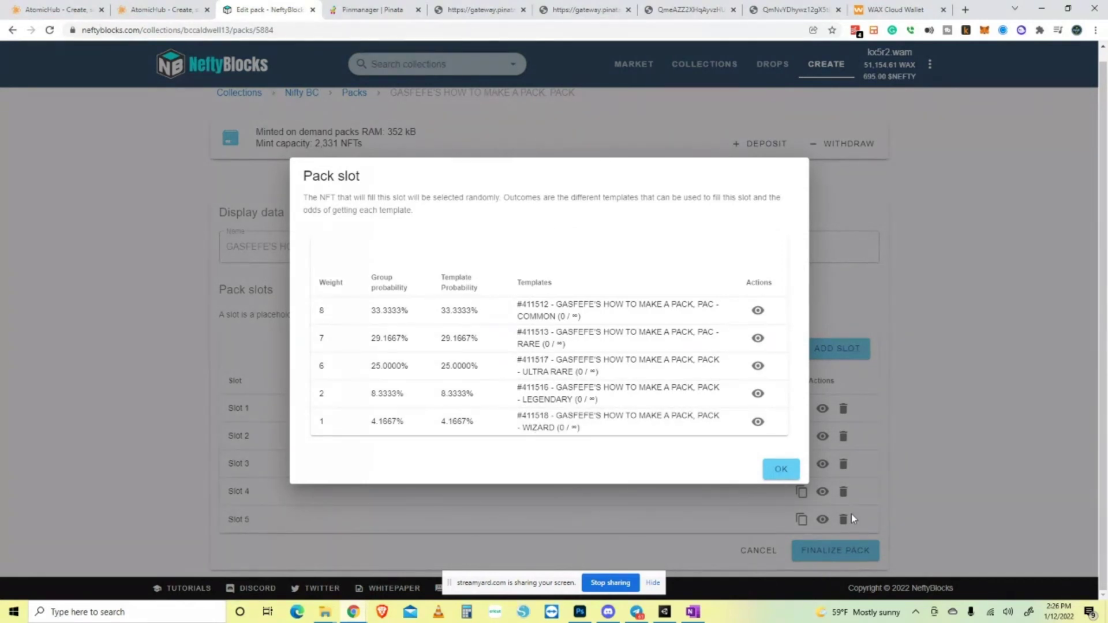
{"action": "left_click", "coordinate": [780, 469]}
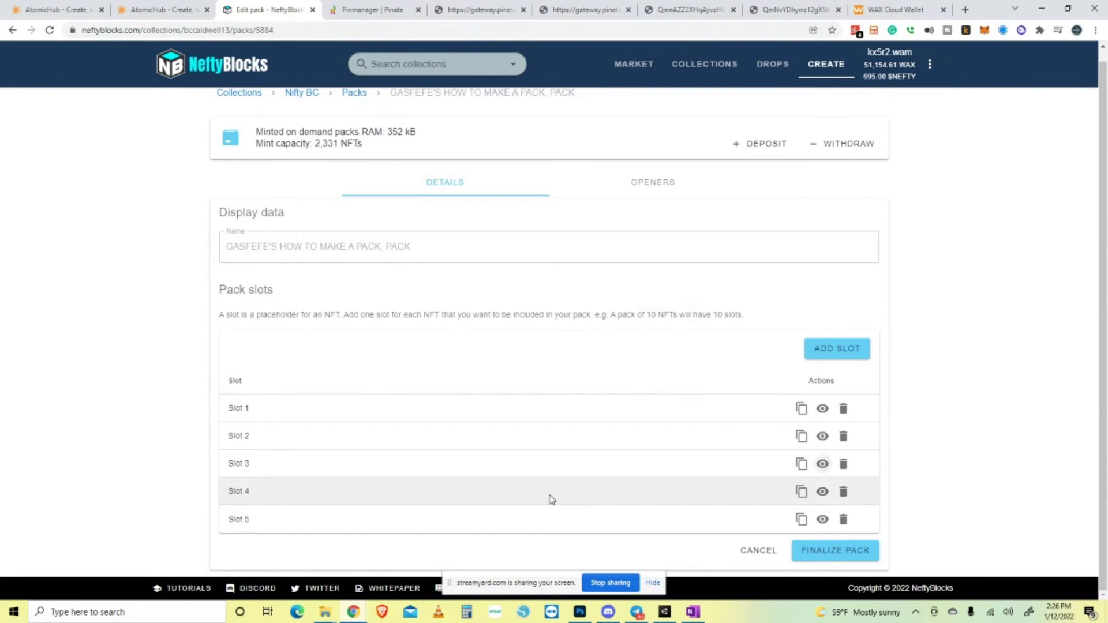
Review the templates, weights and probabilities of Slot 5, including a preview of template #411509.
{"action": "left_click", "coordinate": [822, 519]}
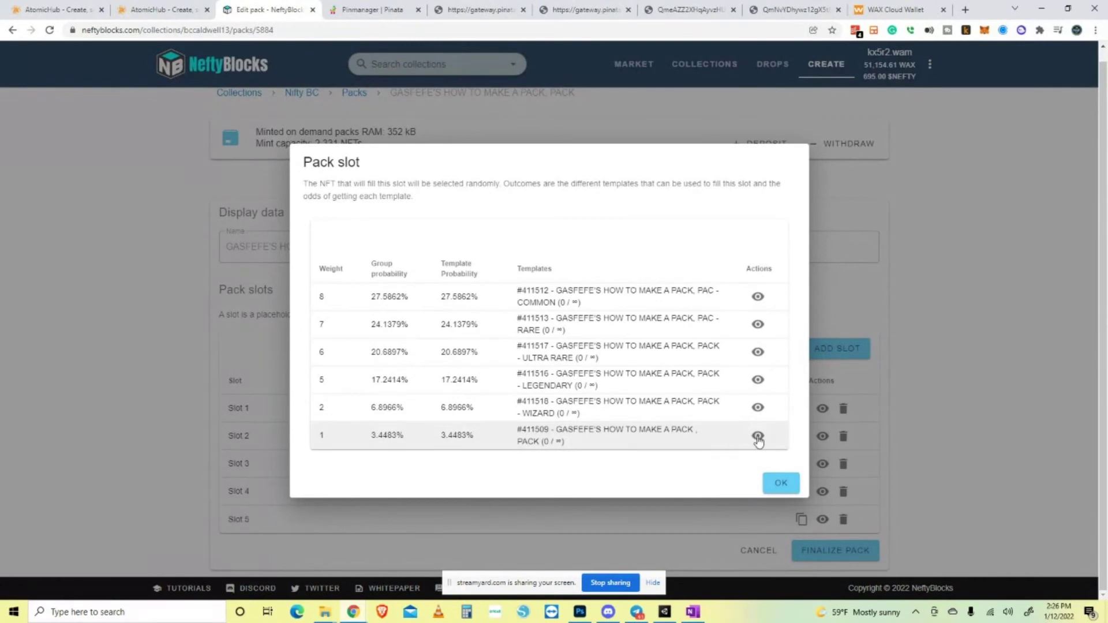
{"action": "left_click", "coordinate": [757, 437]}
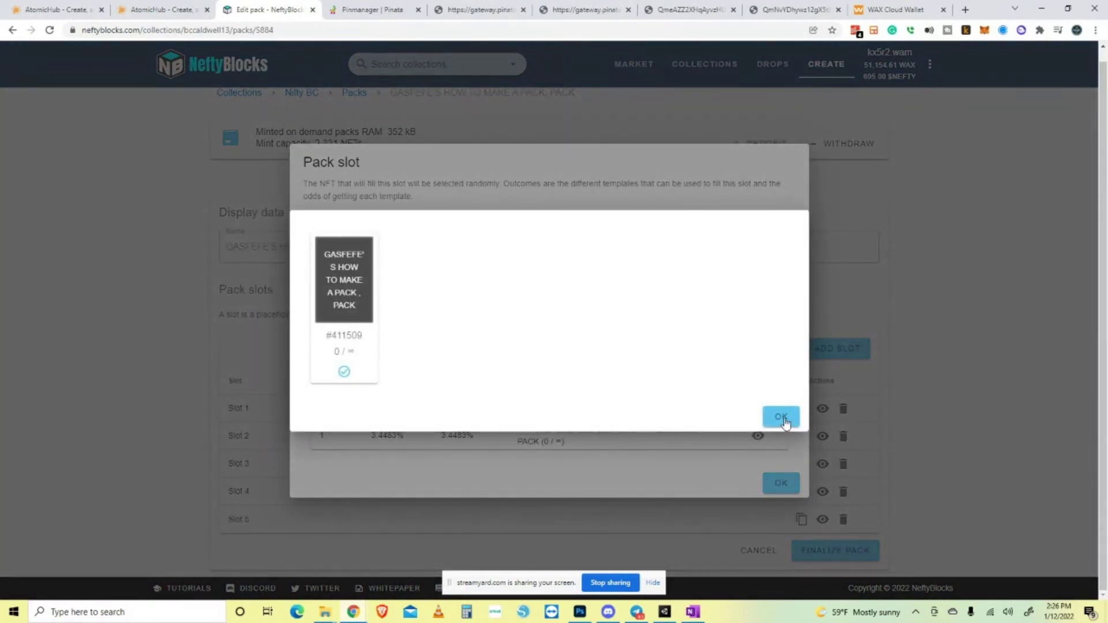
{"action": "left_click", "coordinate": [782, 419]}
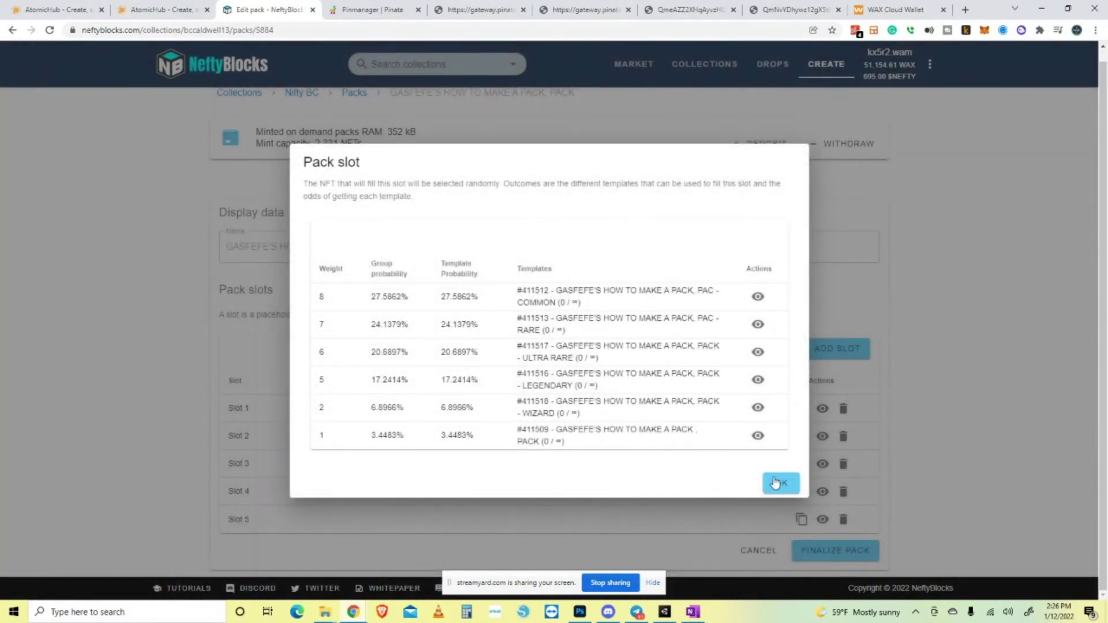
{"action": "left_click", "coordinate": [774, 483]}
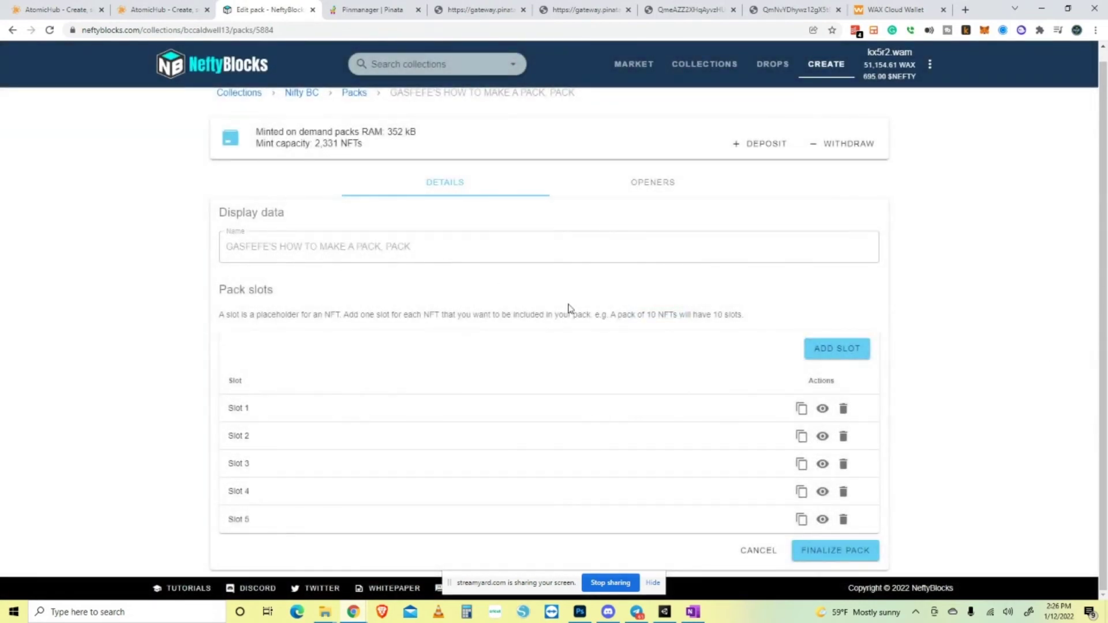
Start finalizing the pack, choosing the niftypacks schema and template #411509 - GASFEFE'S HOW TO MAKE A PACK , PACK.
{"action": "left_click", "coordinate": [838, 553]}
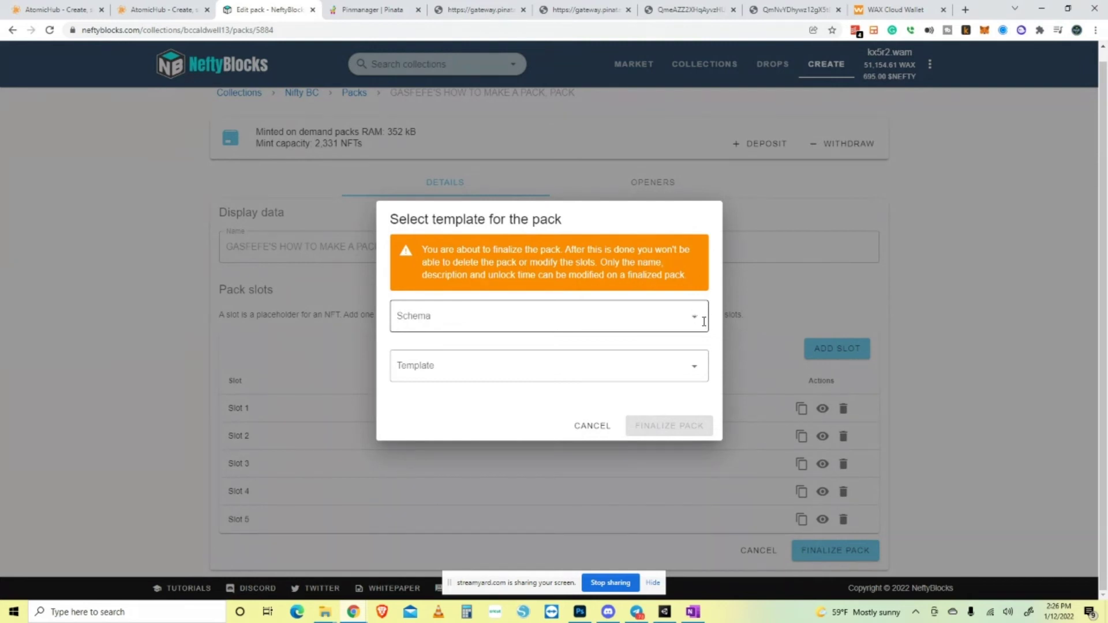
{"action": "left_click", "coordinate": [695, 315]}
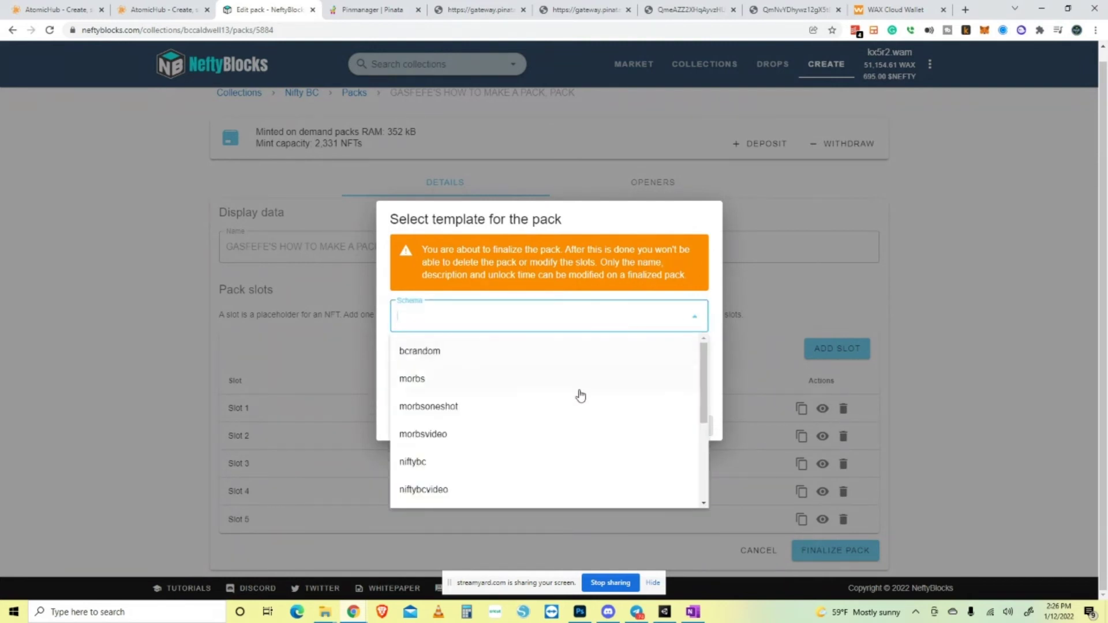
{"action": "scroll", "coordinate": [565, 410], "scroll_direction": "down", "scroll_amount": 2}
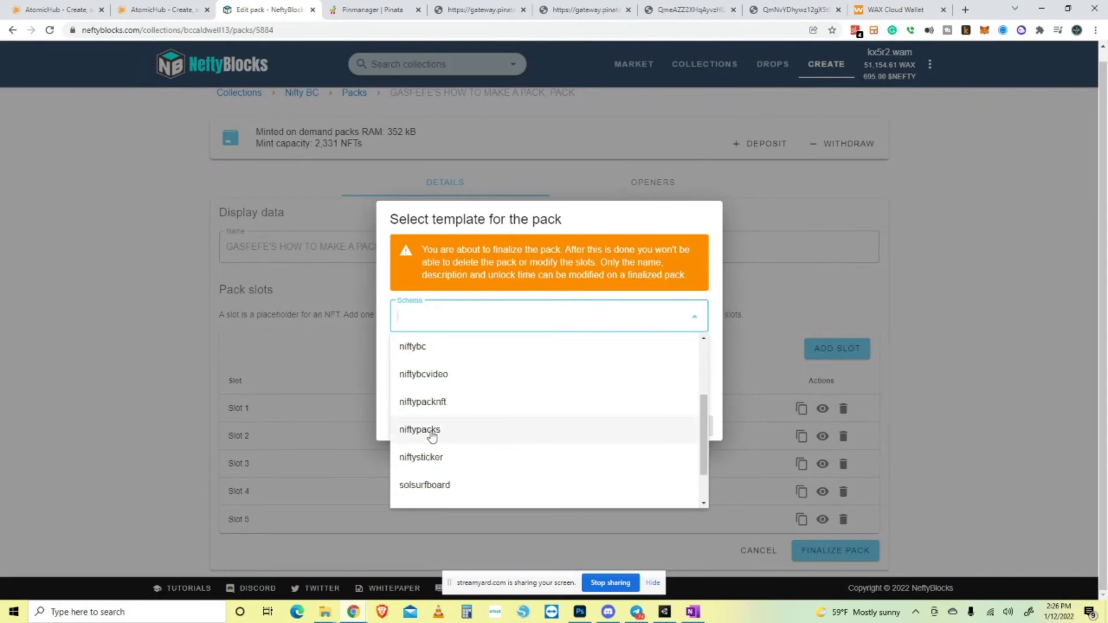
{"action": "left_click", "coordinate": [431, 436]}
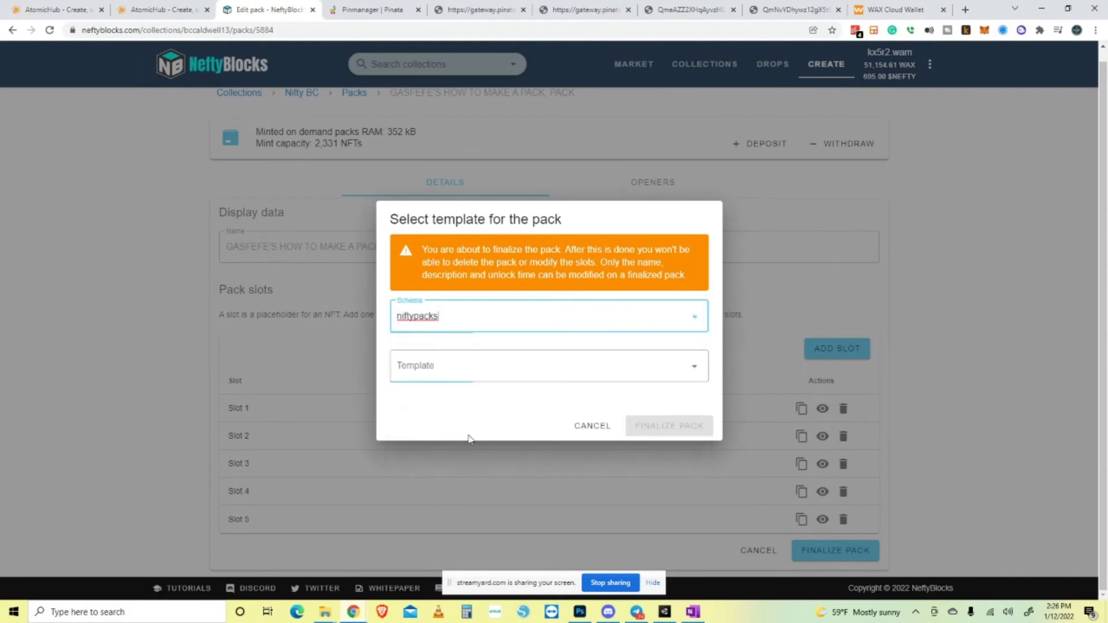
{"action": "left_click", "coordinate": [613, 375]}
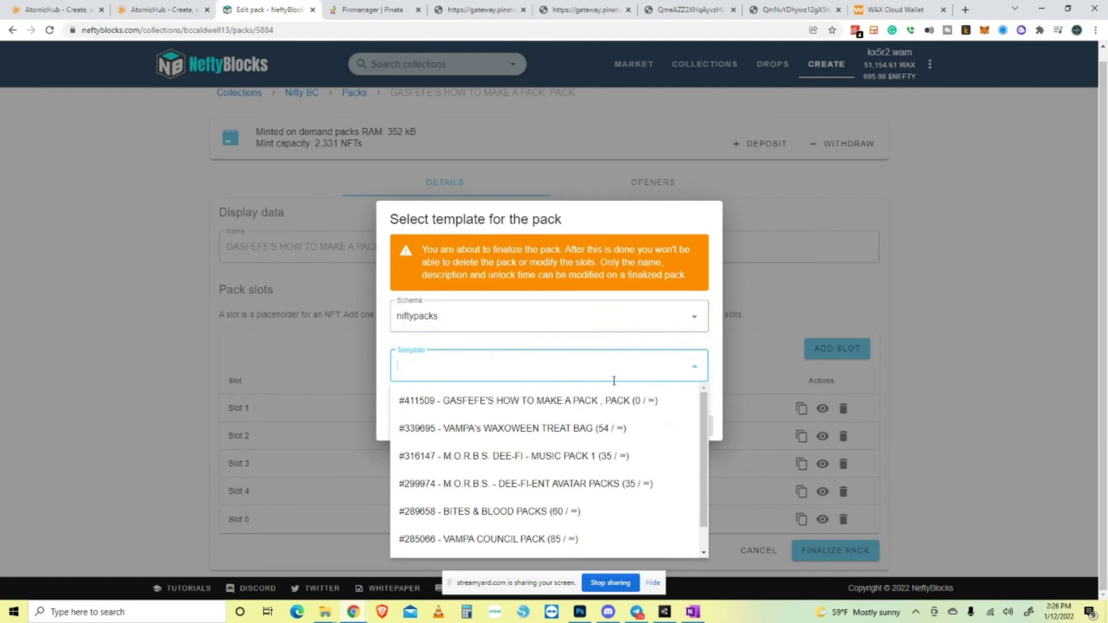
{"action": "left_click", "coordinate": [551, 404]}
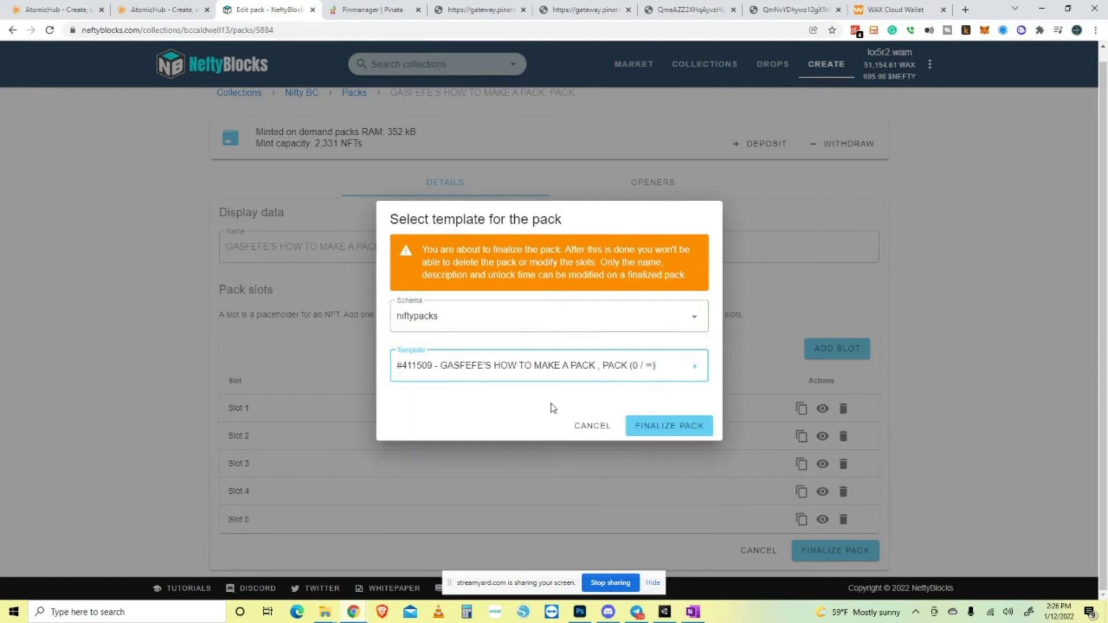
Switch to AtomicHub and examine template #411509 in the niftypacks schema, enlarging its pack image.
{"action": "left_click", "coordinate": [164, 8]}
{"action": "left_click", "coordinate": [258, 116]}
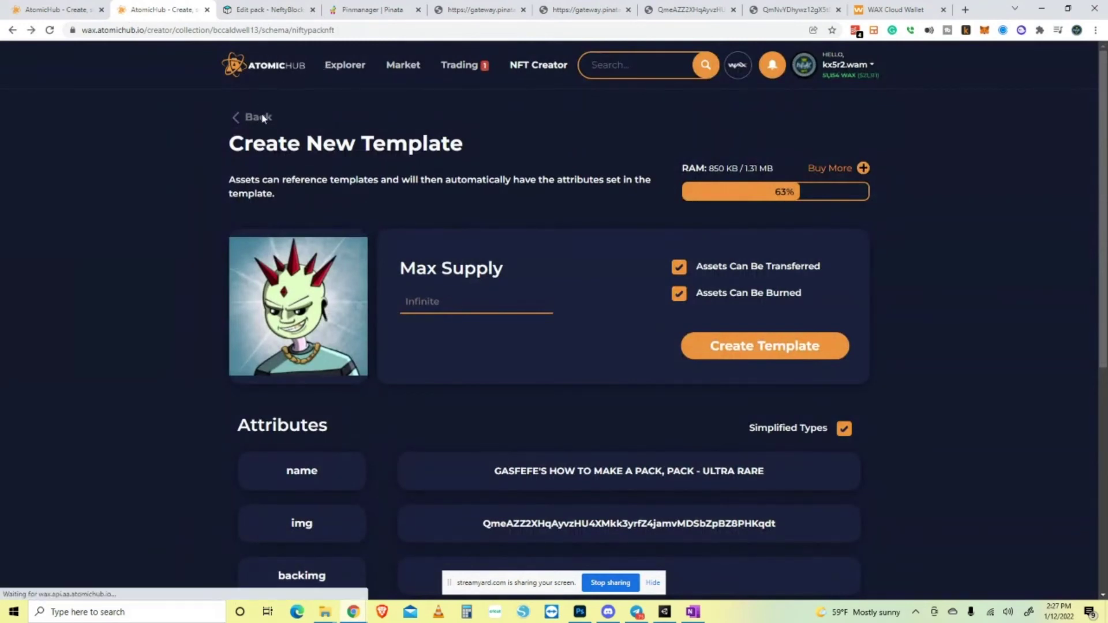
{"action": "scroll", "coordinate": [305, 265], "scroll_direction": "up", "scroll_amount": 15}
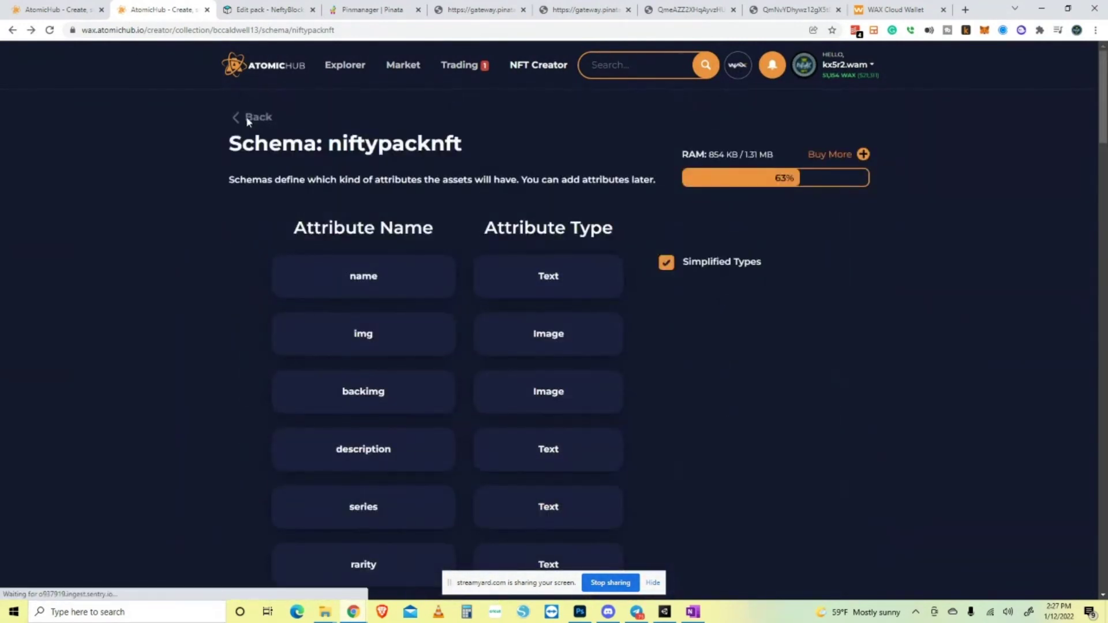
{"action": "left_click", "coordinate": [247, 117]}
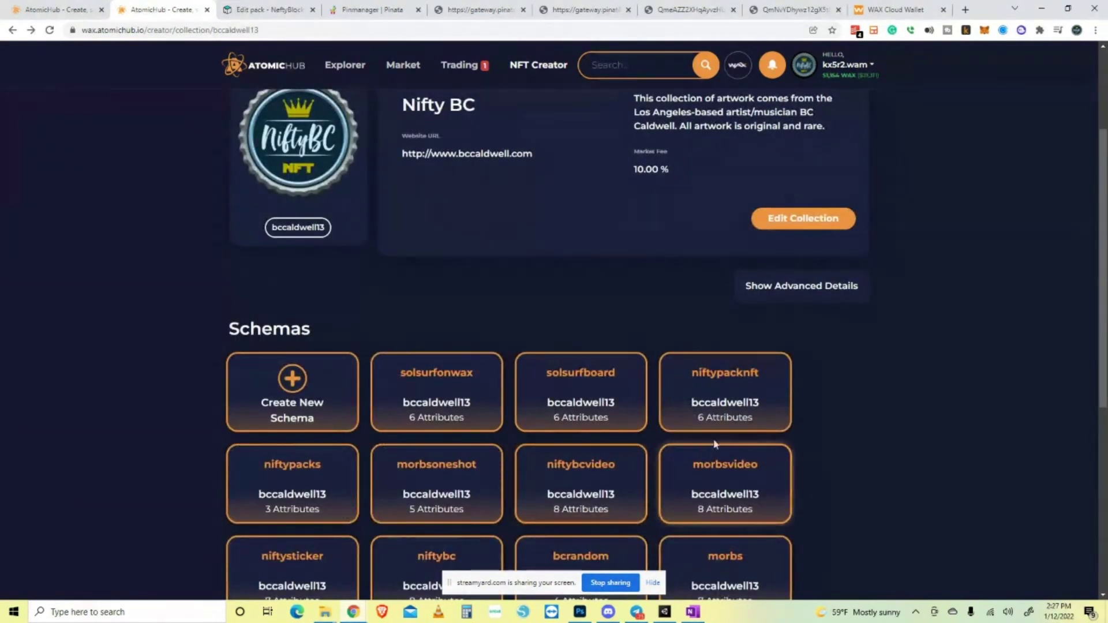
{"action": "left_click", "coordinate": [311, 483]}
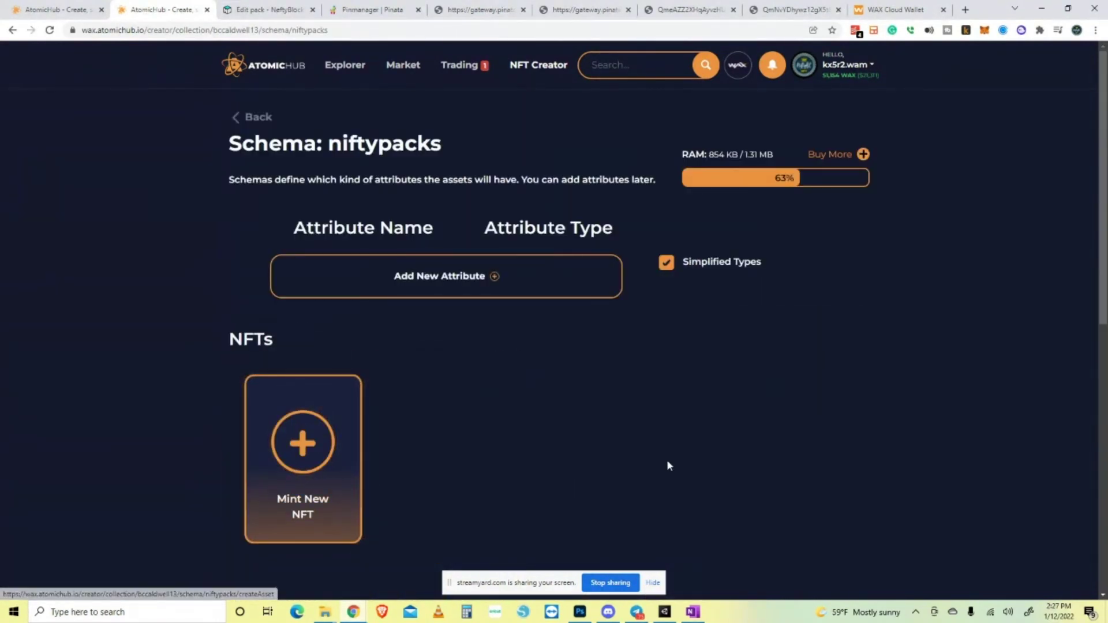
{"action": "scroll", "coordinate": [738, 404], "scroll_direction": "down", "scroll_amount": 10}
{"action": "scroll", "coordinate": [727, 414], "scroll_direction": "down", "scroll_amount": 4}
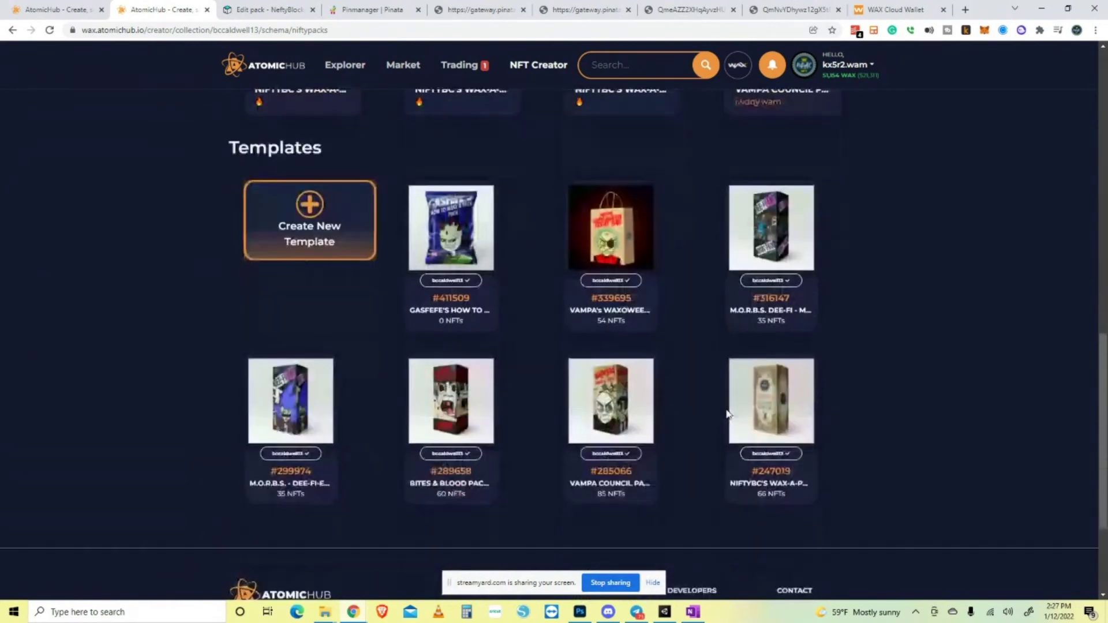
{"action": "left_click", "coordinate": [461, 228]}
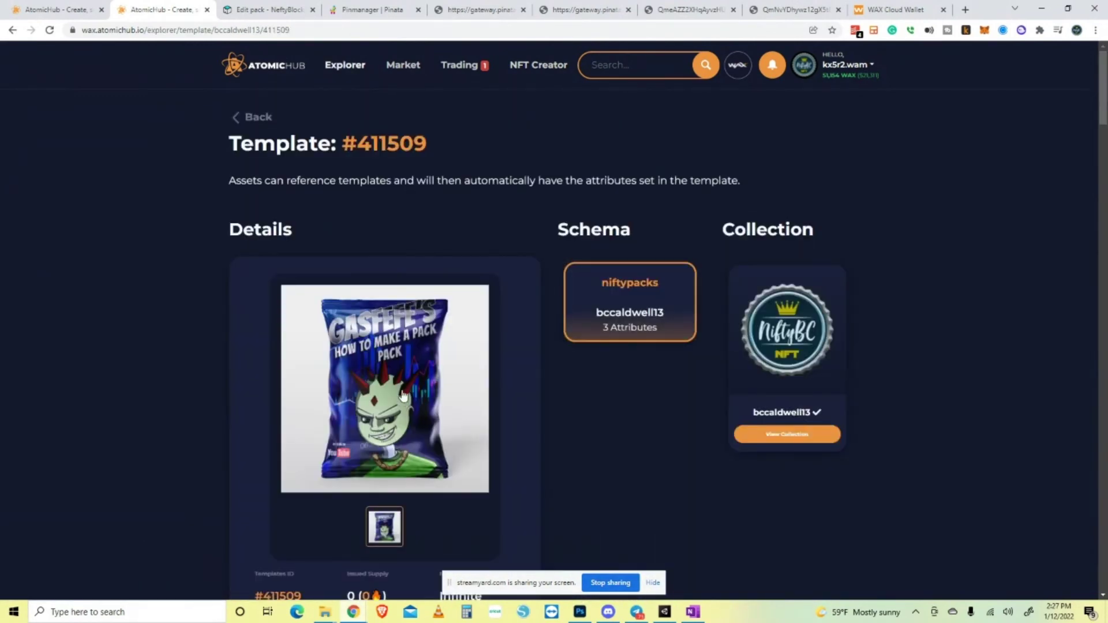
{"action": "left_click", "coordinate": [440, 398]}
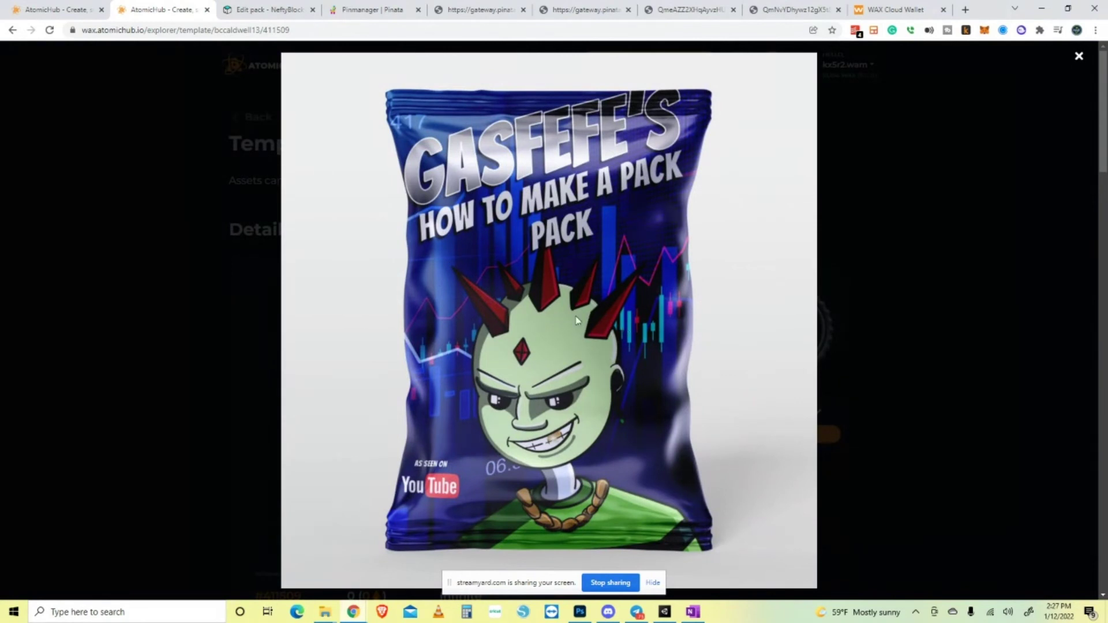
Return to NeftyBlocks and finalize the pack with template #411509, approving the transaction in the WAX wallet.
{"action": "left_click", "coordinate": [242, 9]}
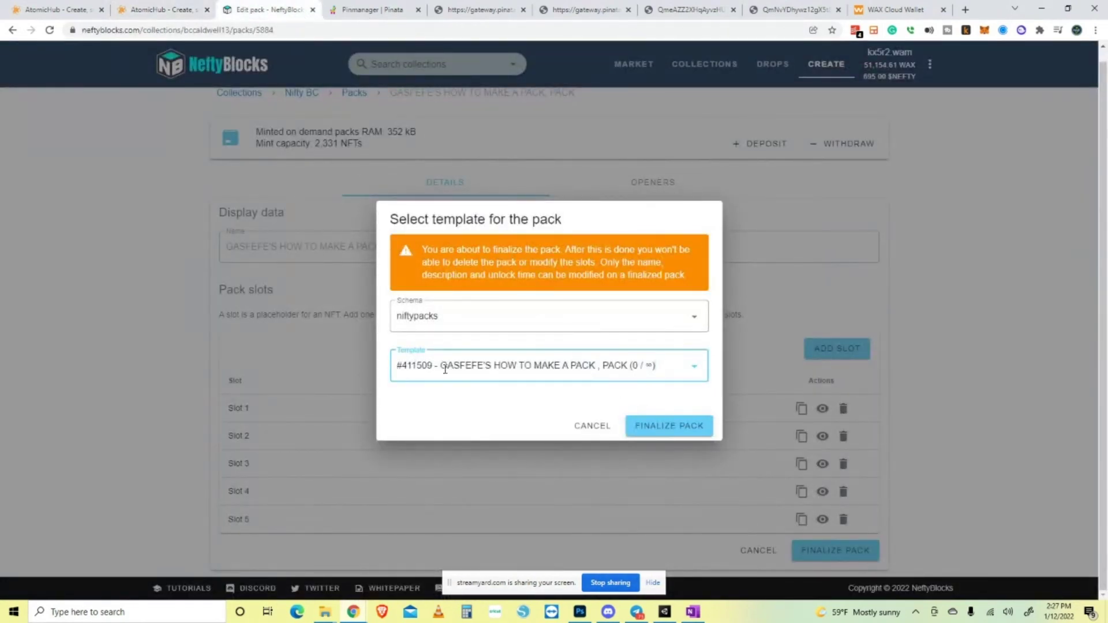
{"action": "left_click", "coordinate": [680, 428]}
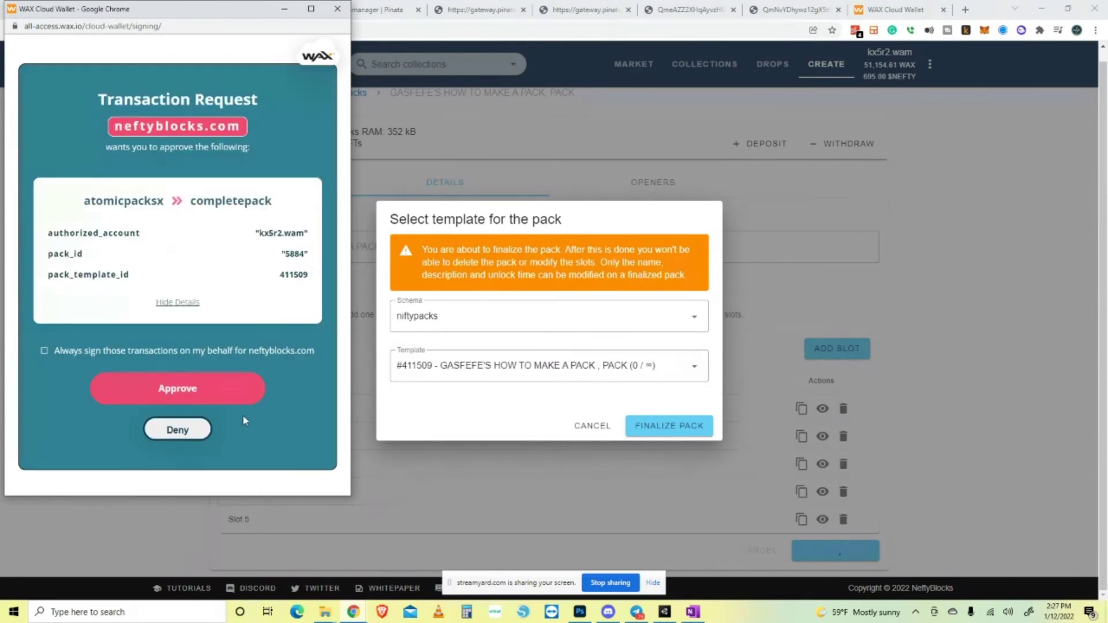
{"action": "left_click", "coordinate": [217, 394]}
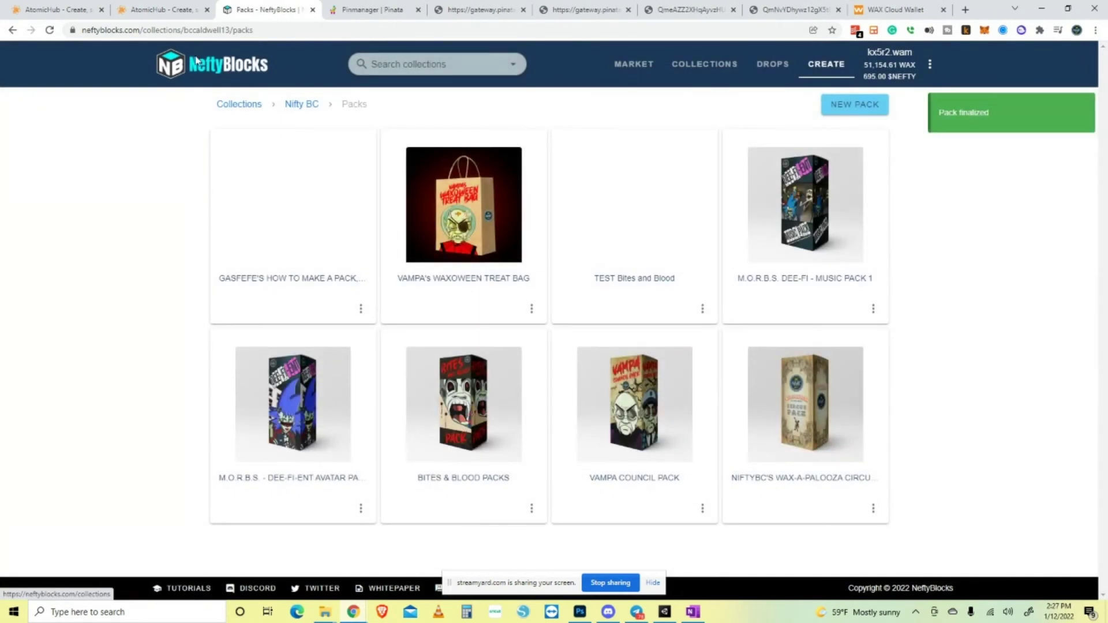
Reload the packs list and check the available actions for the GASFEFE'S HOW TO MAKE A PACK, PACK entry.
{"action": "left_click", "coordinate": [49, 29]}
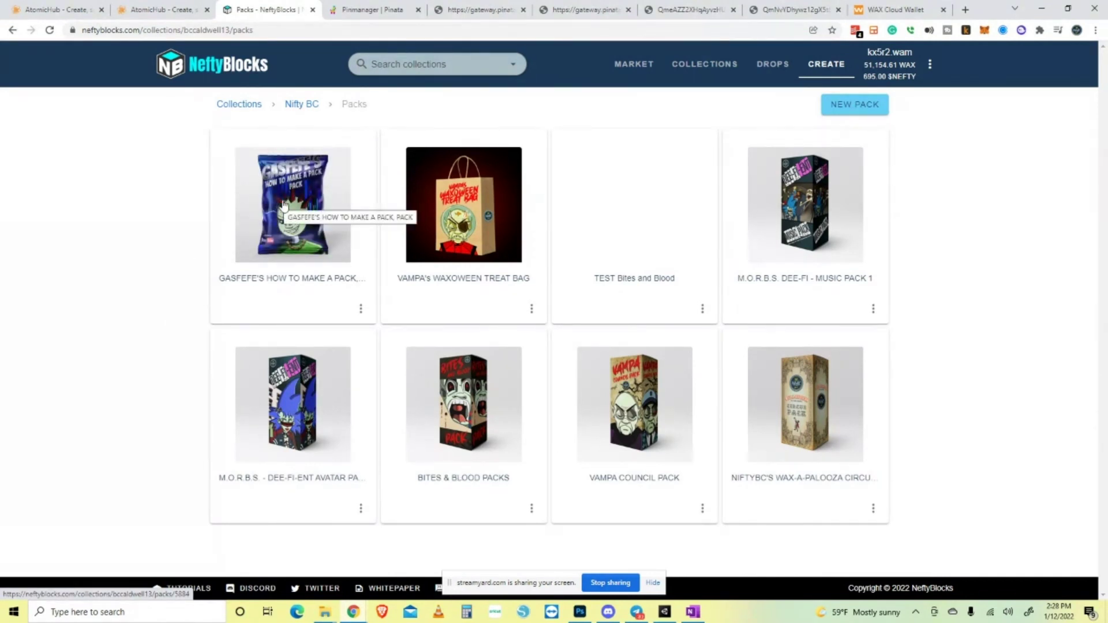
{"action": "left_click", "coordinate": [361, 308]}
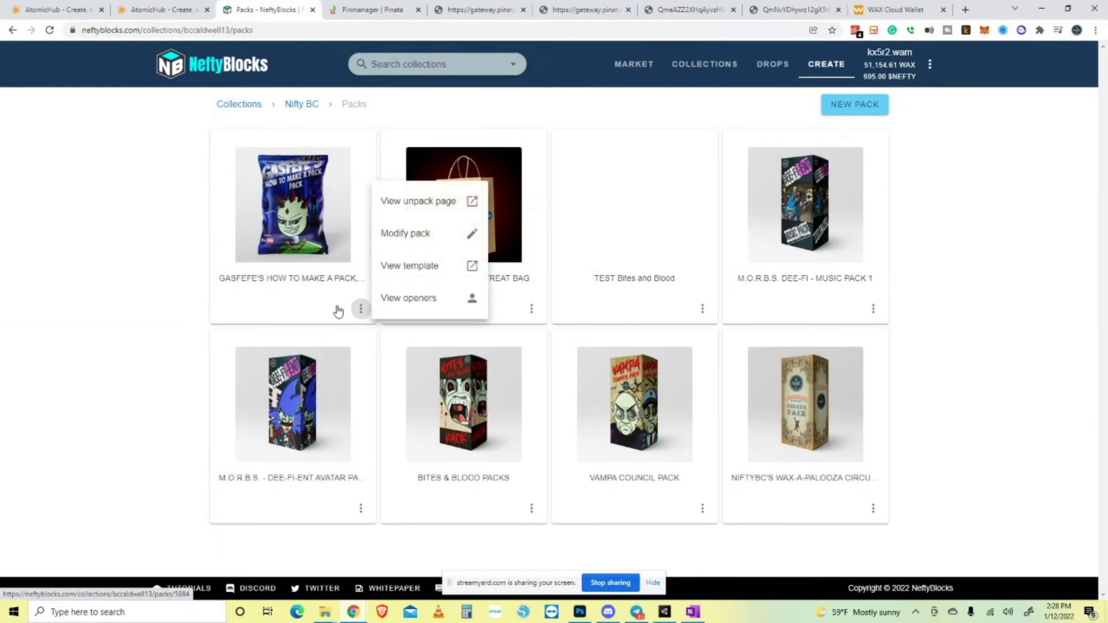
{"action": "left_click", "coordinate": [296, 308]}
{"action": "key", "text": "alt+Left"}
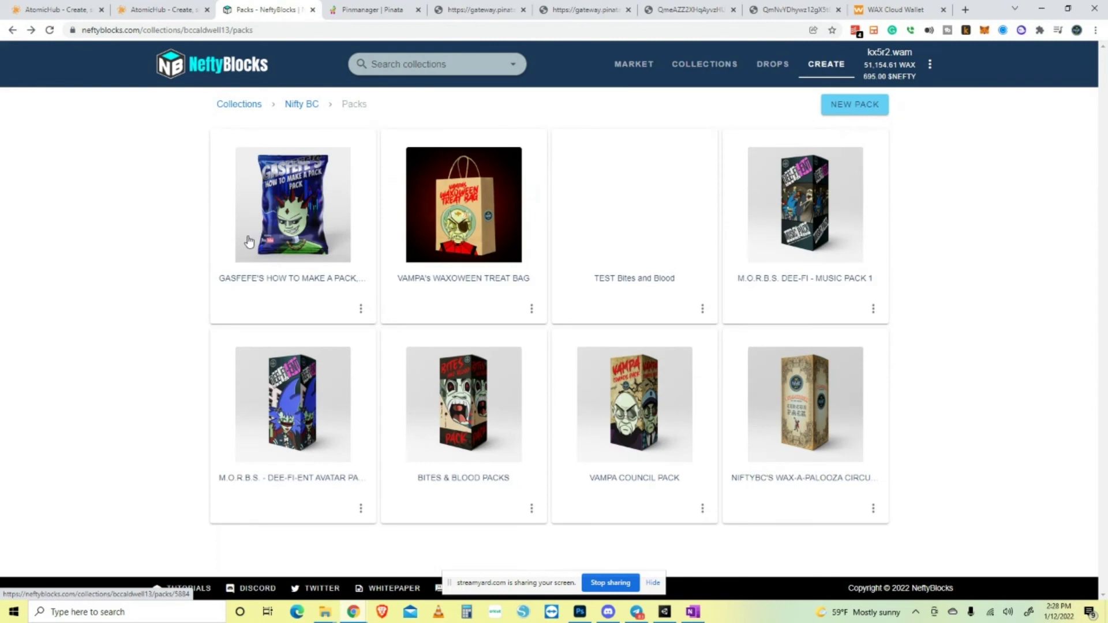
Go to the Nefty drops of the Nifty BC collection and start a new drop.
{"action": "left_click", "coordinate": [310, 107]}
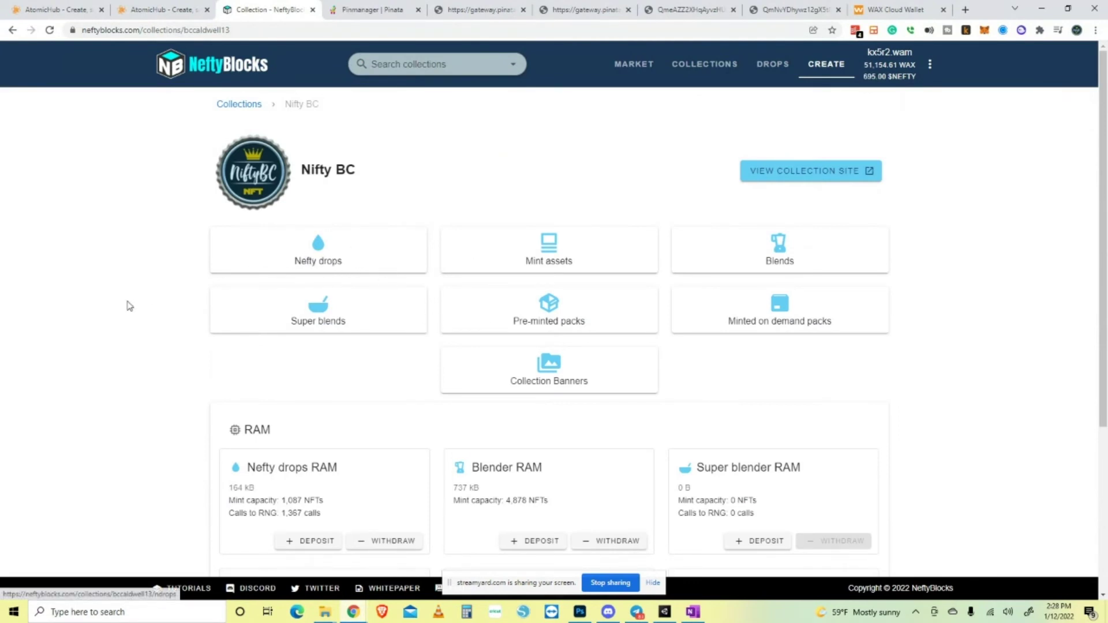
{"action": "scroll", "coordinate": [345, 403], "scroll_direction": "down", "scroll_amount": 2}
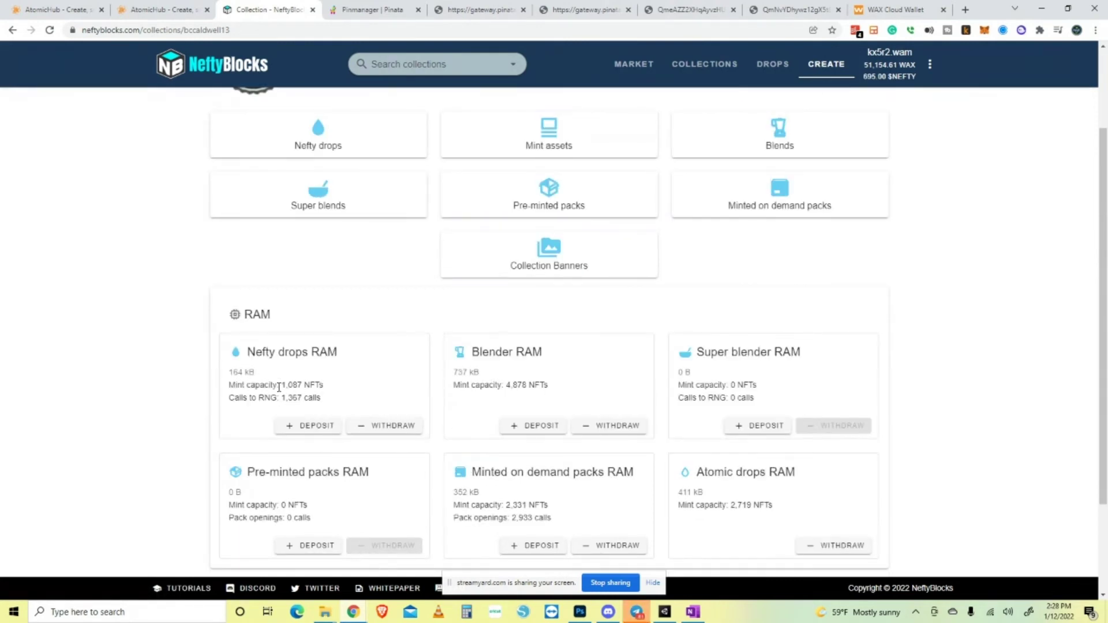
{"action": "scroll", "coordinate": [324, 340], "scroll_direction": "up", "scroll_amount": 2}
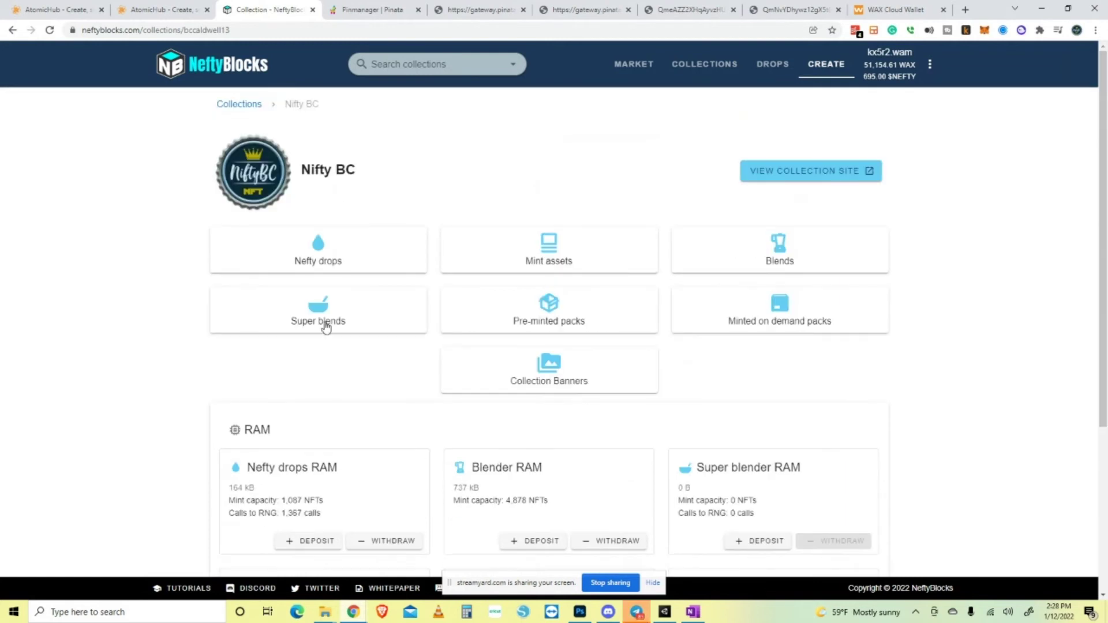
{"action": "left_click", "coordinate": [334, 257]}
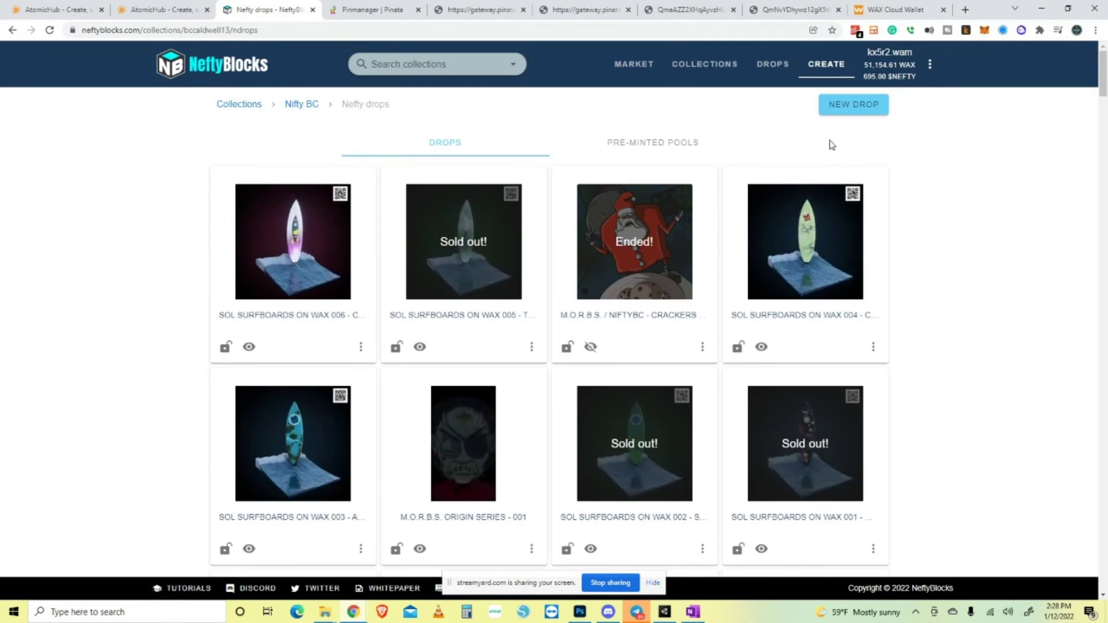
{"action": "left_click", "coordinate": [858, 108]}
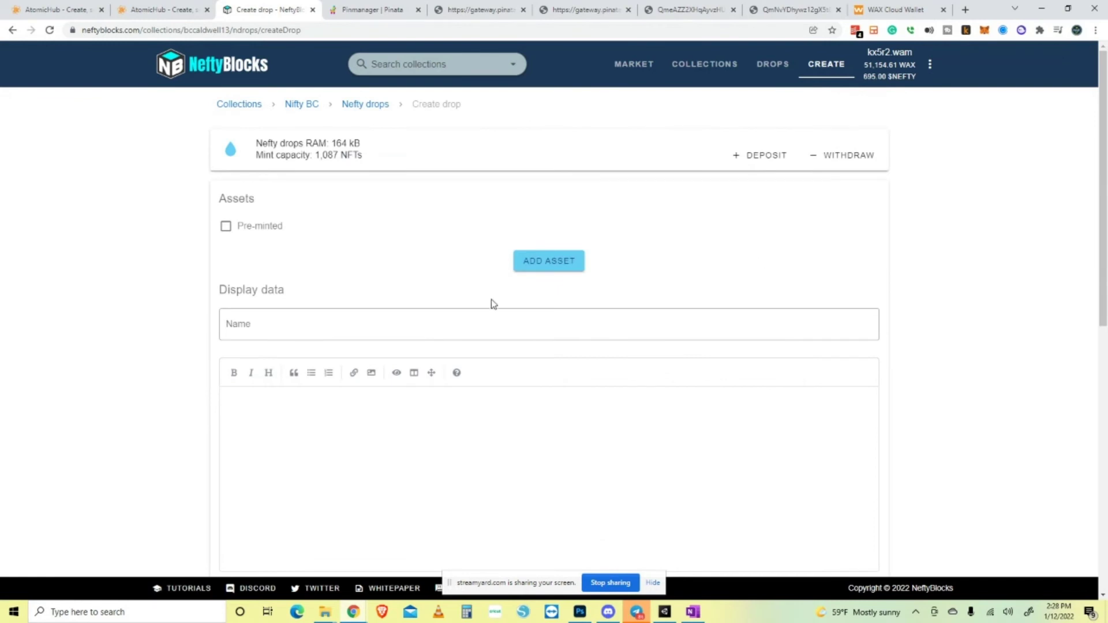
Add template #411509 from the niftypacks schema as the drop's asset, without backing tokens.
{"action": "left_click", "coordinate": [548, 263]}
{"action": "left_click", "coordinate": [563, 262]}
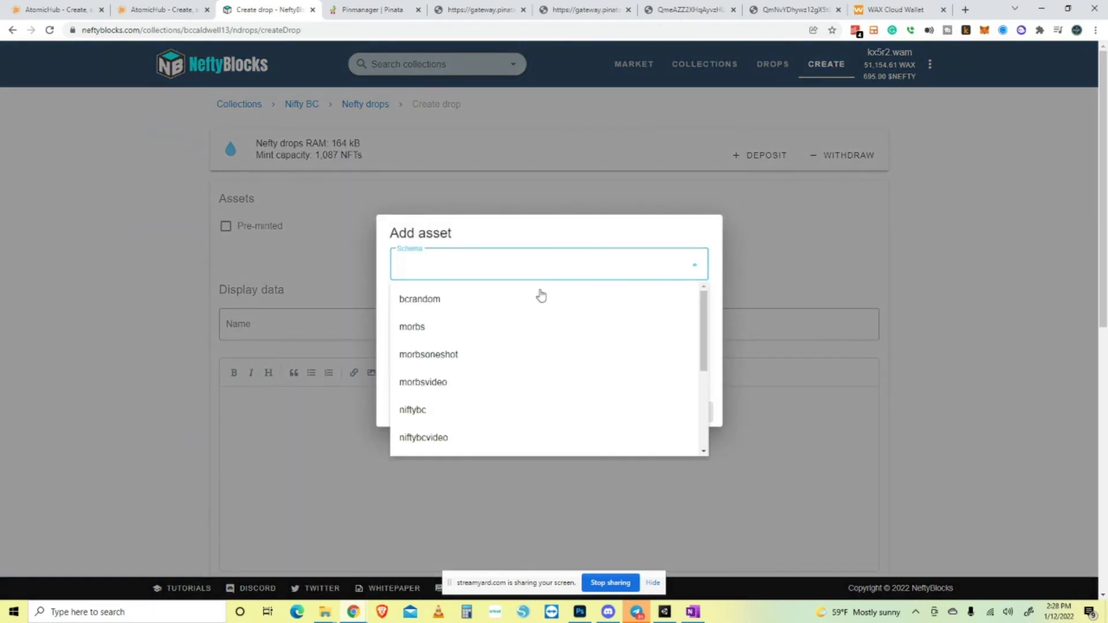
{"action": "scroll", "coordinate": [495, 389], "scroll_direction": "down", "scroll_amount": 1}
{"action": "left_click", "coordinate": [435, 436]}
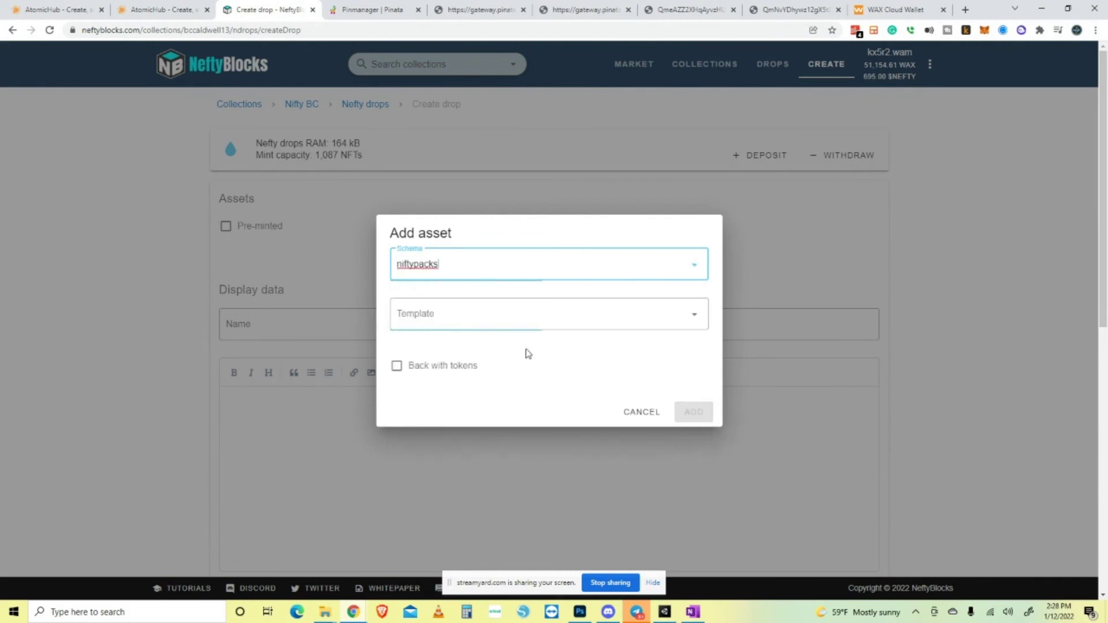
{"action": "left_click", "coordinate": [516, 314]}
{"action": "left_click", "coordinate": [567, 353]}
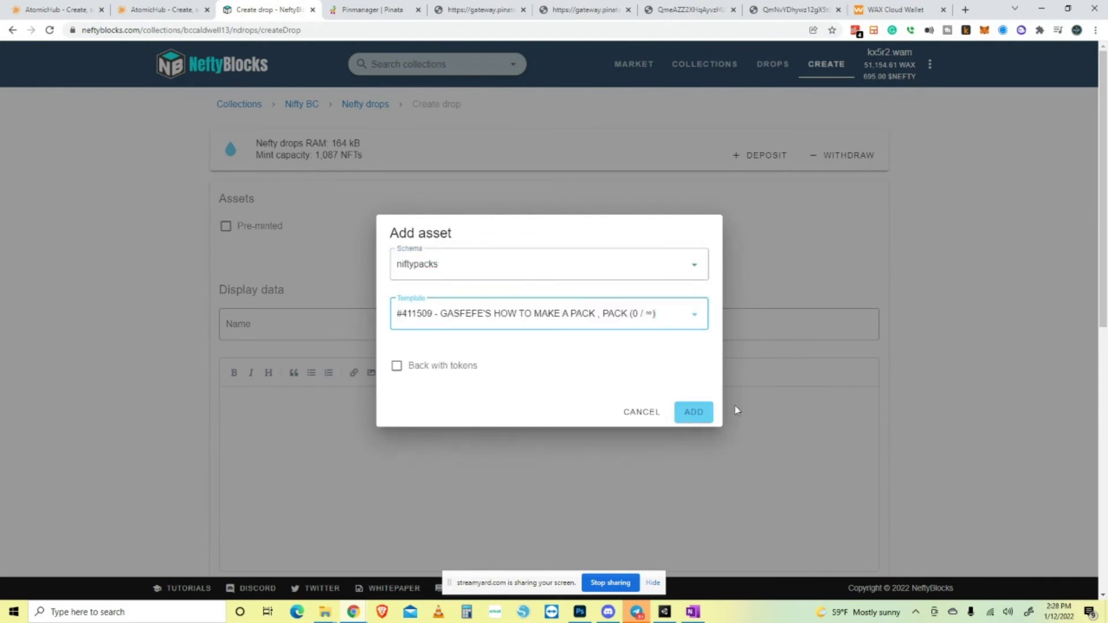
{"action": "left_click", "coordinate": [698, 414]}
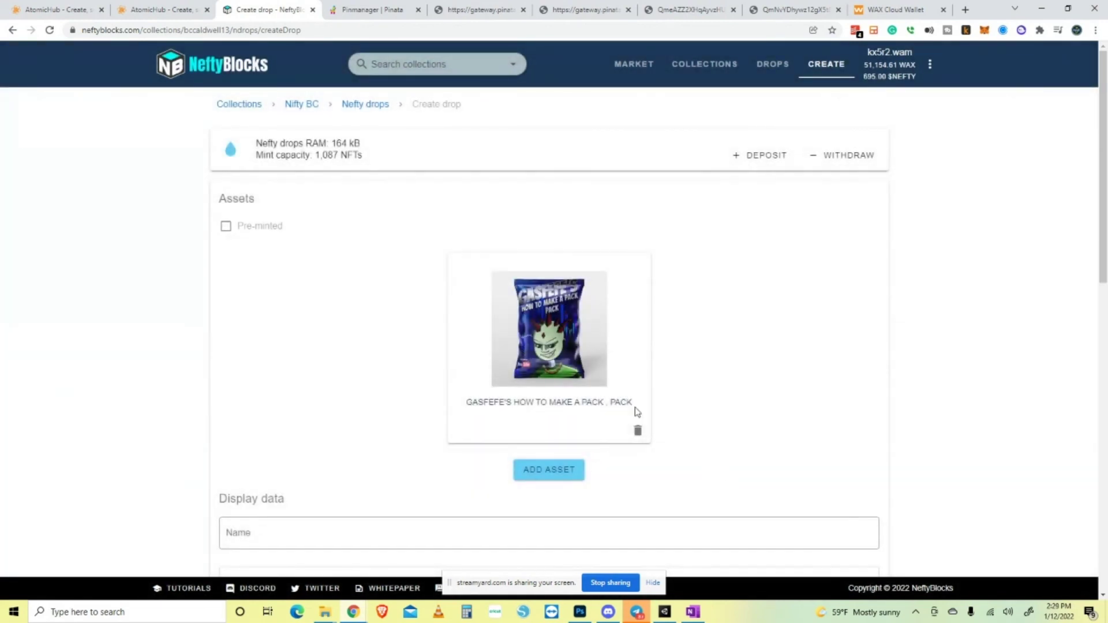
Copy the asset's title into the drop's name, making it "GASFEFE'S HOW TO MAKE A PACK , PACK".
{"action": "scroll", "coordinate": [744, 380], "scroll_direction": "down", "scroll_amount": 4}
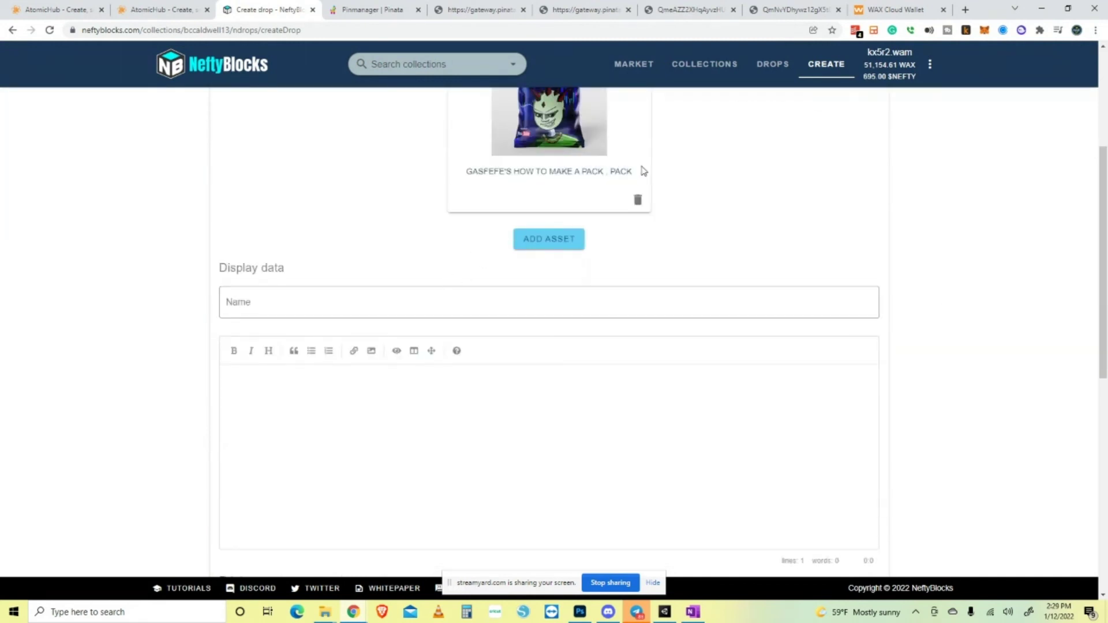
{"action": "left_click_drag", "start_coordinate": [634, 178], "coordinate": [457, 180]}
{"action": "key", "text": "ctrl+c"}
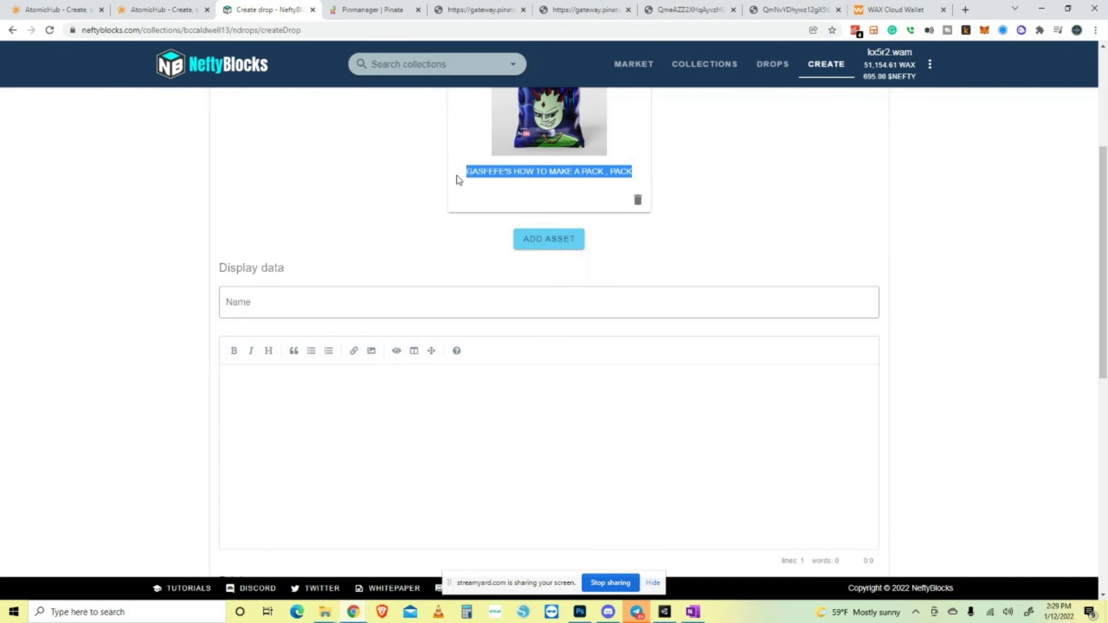
{"action": "left_click", "coordinate": [375, 307]}
{"action": "key", "text": "ctrl+v"}
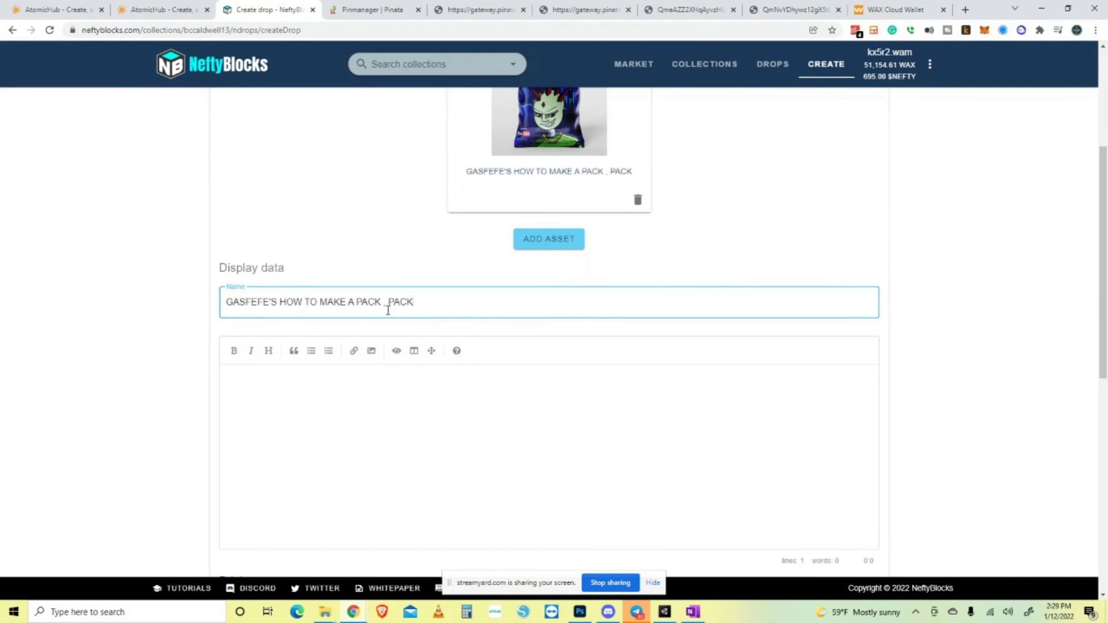
Copy the prepared text from OneNote into the drop's description, starting with "Resident troublemaker GASFEFE is out to teach all artists how to make packs".
{"action": "left_click", "coordinate": [691, 611]}
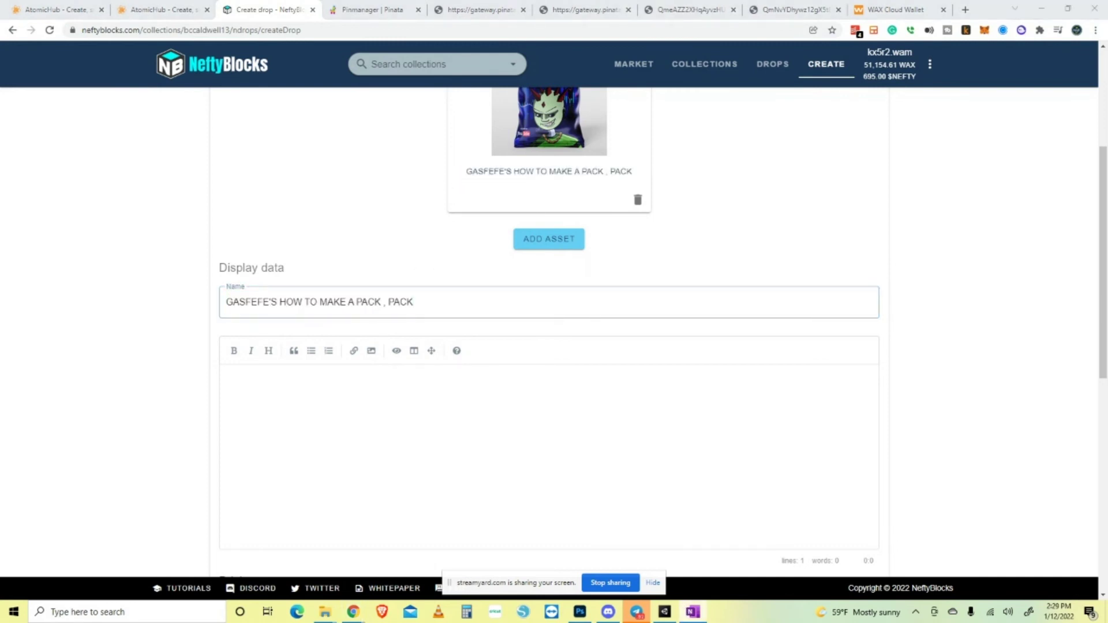
{"action": "left_click", "coordinate": [383, 401]}
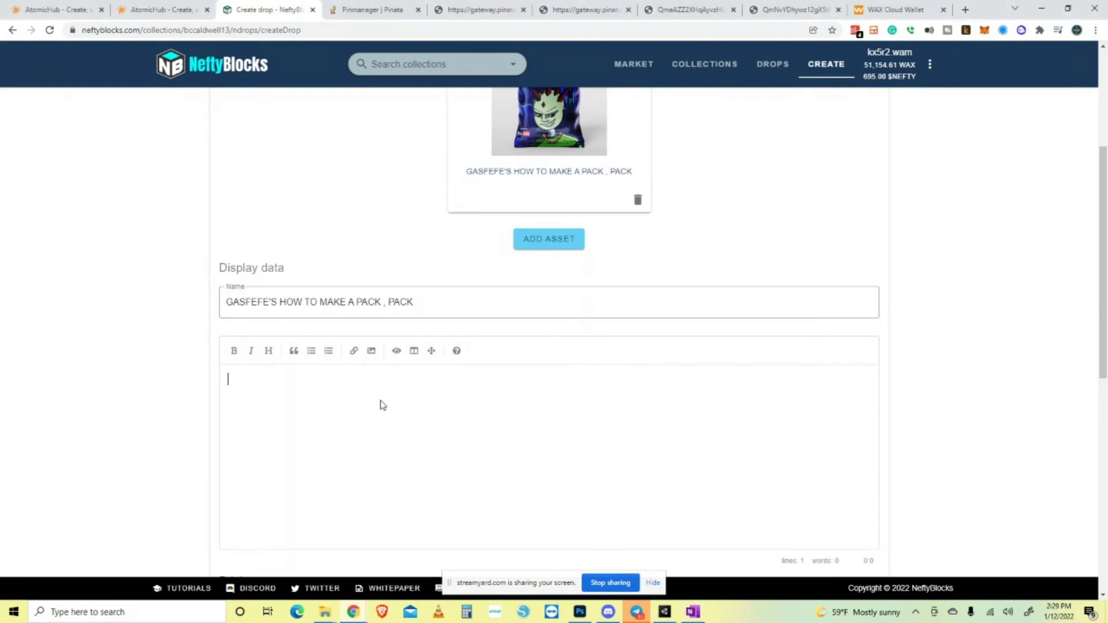
{"action": "type", "text": "Resident troublemaker GASFEFE is out to teach all artists how to make packs on NEFTYBLOCKS and decided to create this pack to show you how its done  So head over to youtube.com/givemesigns to watch the tutorial that accompanies this NFT pack.  5 Cards per pack 5 levels of rarity And a chance to win another pack inside of the pack!  Learn more about  GASFEFE and the other M.O.R.B.S. character at morbs.app"}
Set the drop's listing currency to WAX and its price to 5.
{"action": "scroll", "coordinate": [623, 385], "scroll_direction": "down", "scroll_amount": 3}
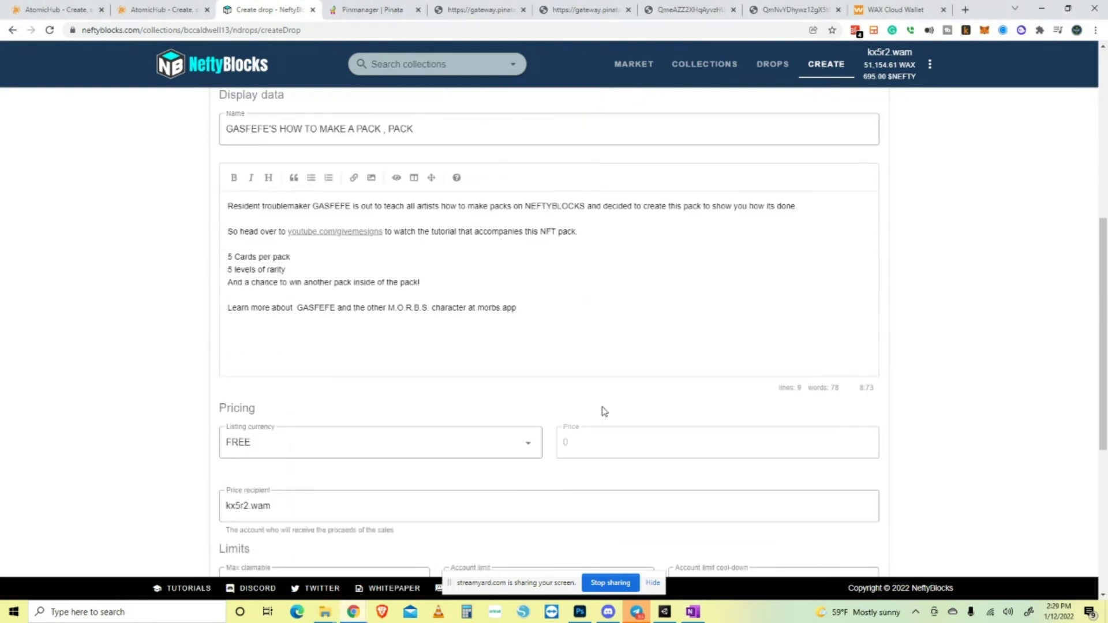
{"action": "left_click", "coordinate": [527, 444]}
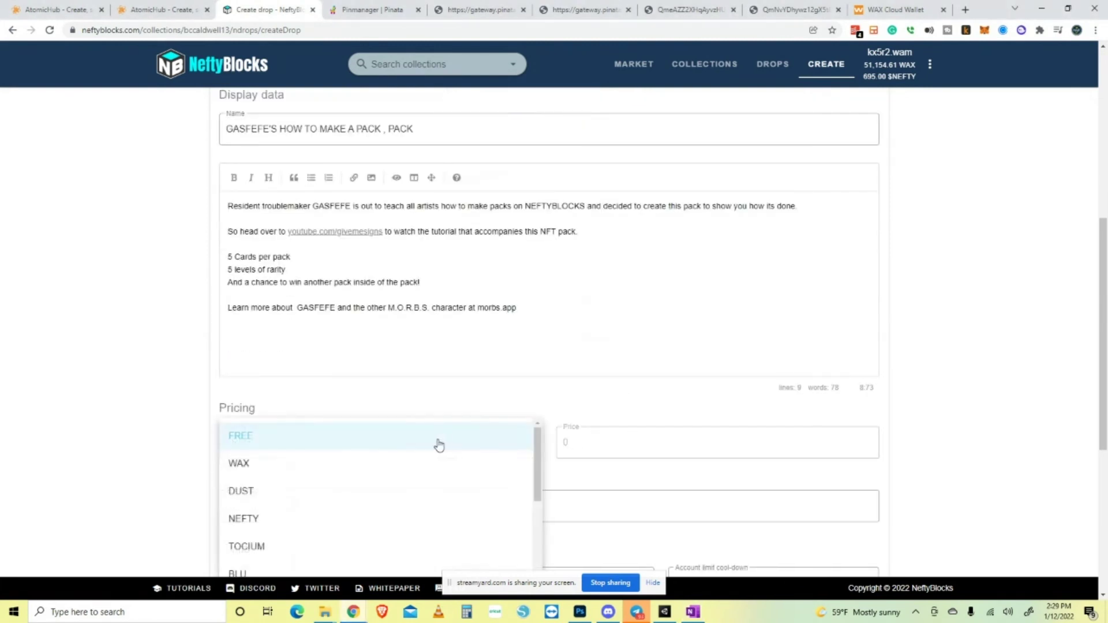
{"action": "left_click", "coordinate": [338, 469]}
{"action": "double_click", "coordinate": [638, 442]}
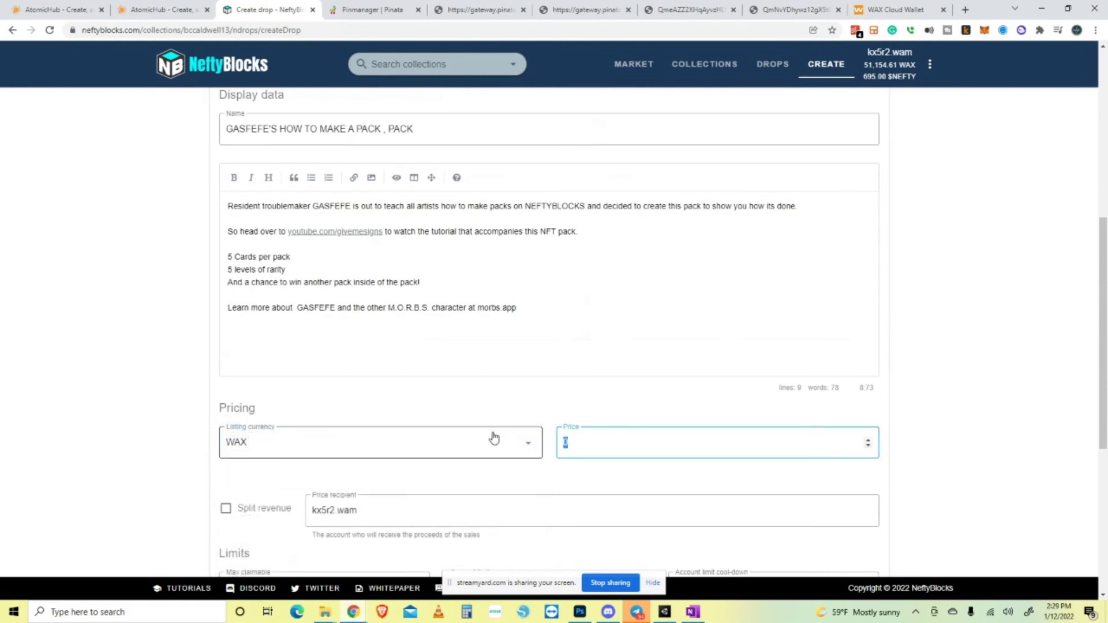
{"action": "left_click", "coordinate": [924, 425]}
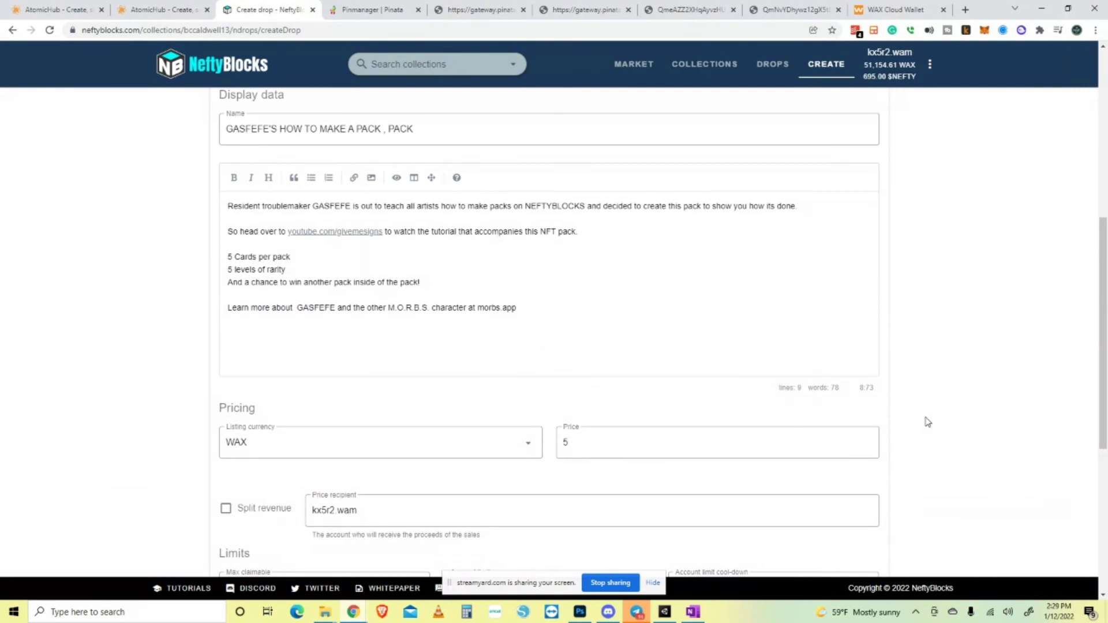
Set the drop's maximum claimable amount to 100.
{"action": "scroll", "coordinate": [928, 422], "scroll_direction": "up", "scroll_amount": 4}
{"action": "scroll", "coordinate": [927, 422], "scroll_direction": "down", "scroll_amount": 7}
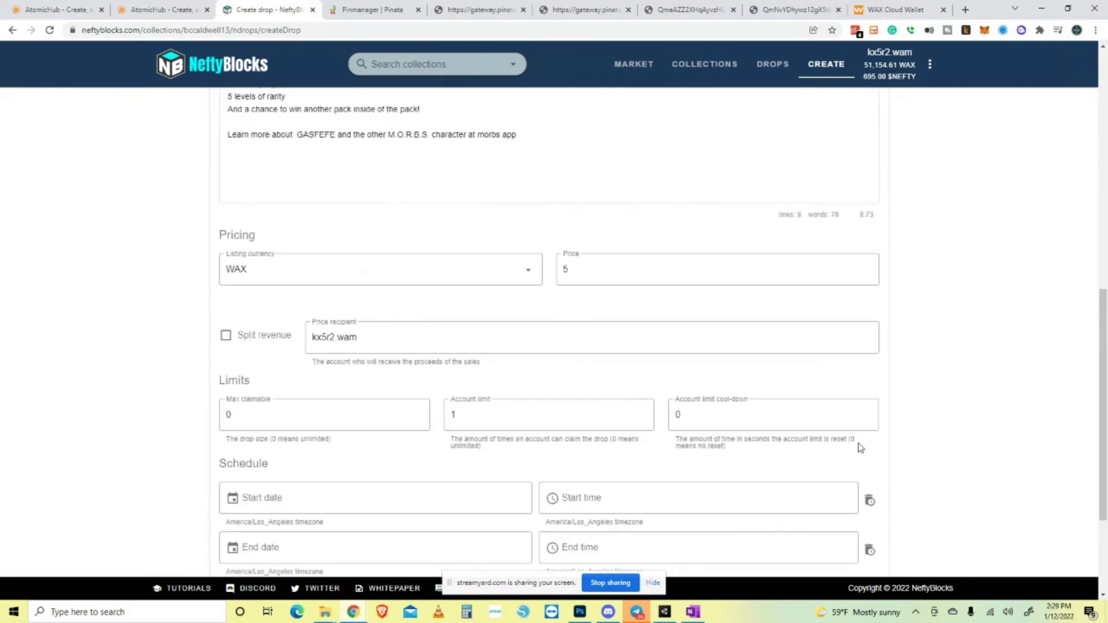
{"action": "double_click", "coordinate": [289, 418]}
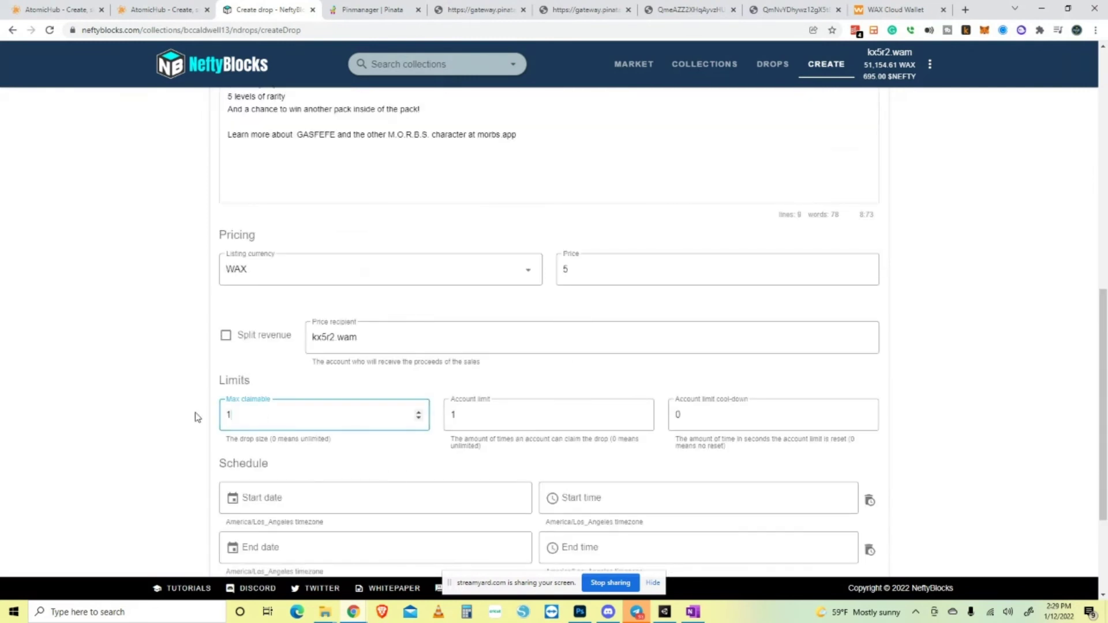
{"action": "type", "text": "100"}
{"action": "left_click", "coordinate": [920, 348]}
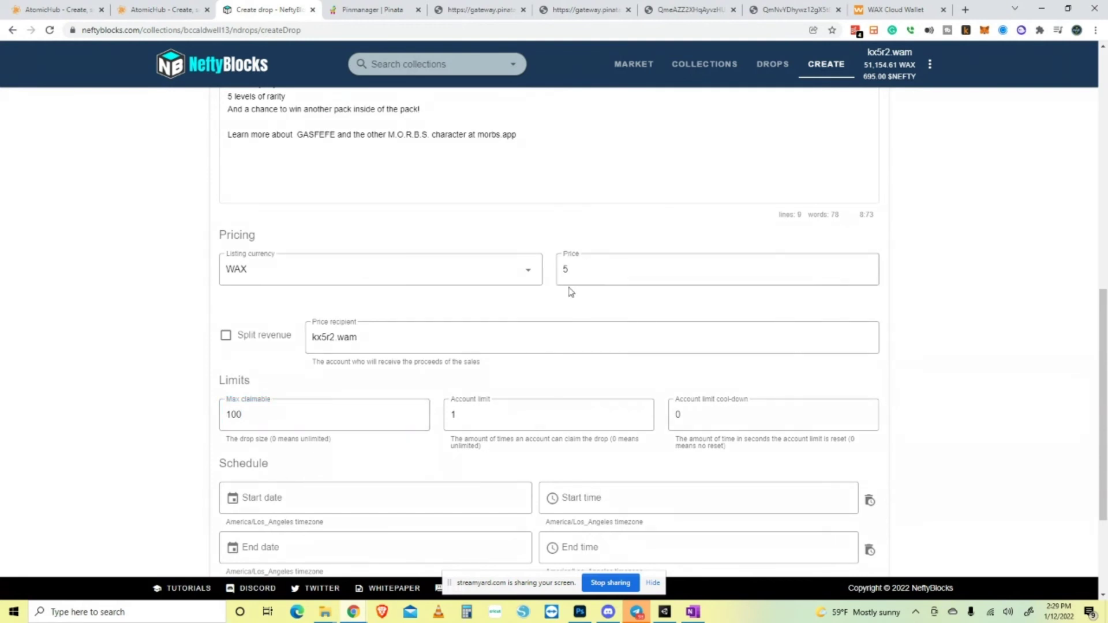
{"action": "left_click", "coordinate": [408, 420]}
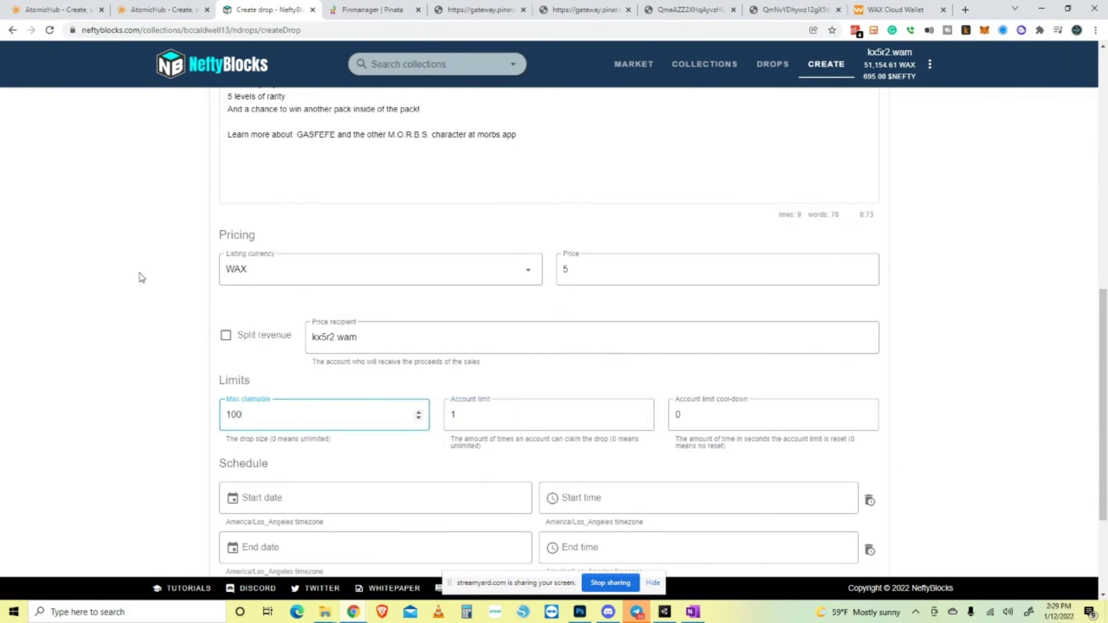
Set the drop's account limit to 10 and the account limit cool-down to 25 seconds.
{"action": "scroll", "coordinate": [151, 258], "scroll_direction": "up", "scroll_amount": 10}
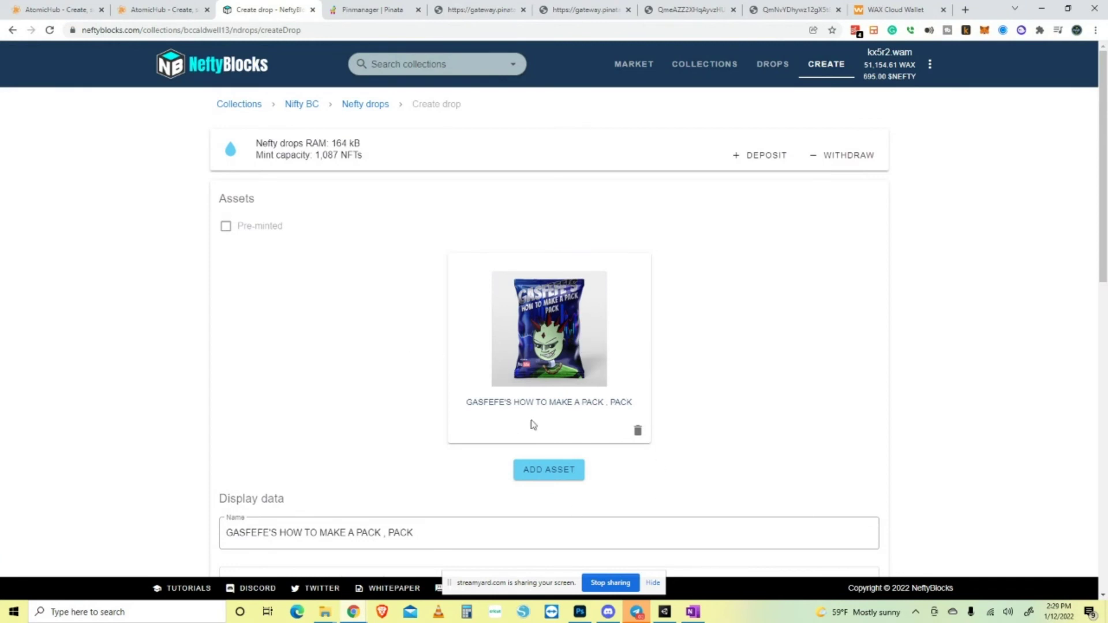
{"action": "scroll", "coordinate": [616, 382], "scroll_direction": "down", "scroll_amount": 1}
{"action": "scroll", "coordinate": [616, 376], "scroll_direction": "down", "scroll_amount": 1}
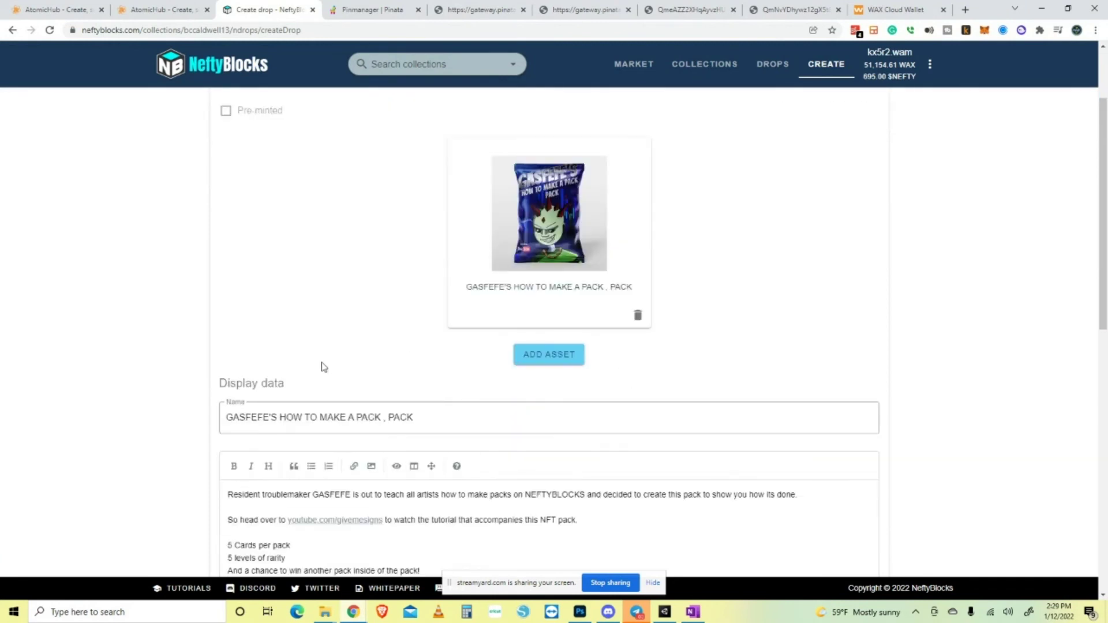
{"action": "scroll", "coordinate": [321, 366], "scroll_direction": "down", "scroll_amount": 3}
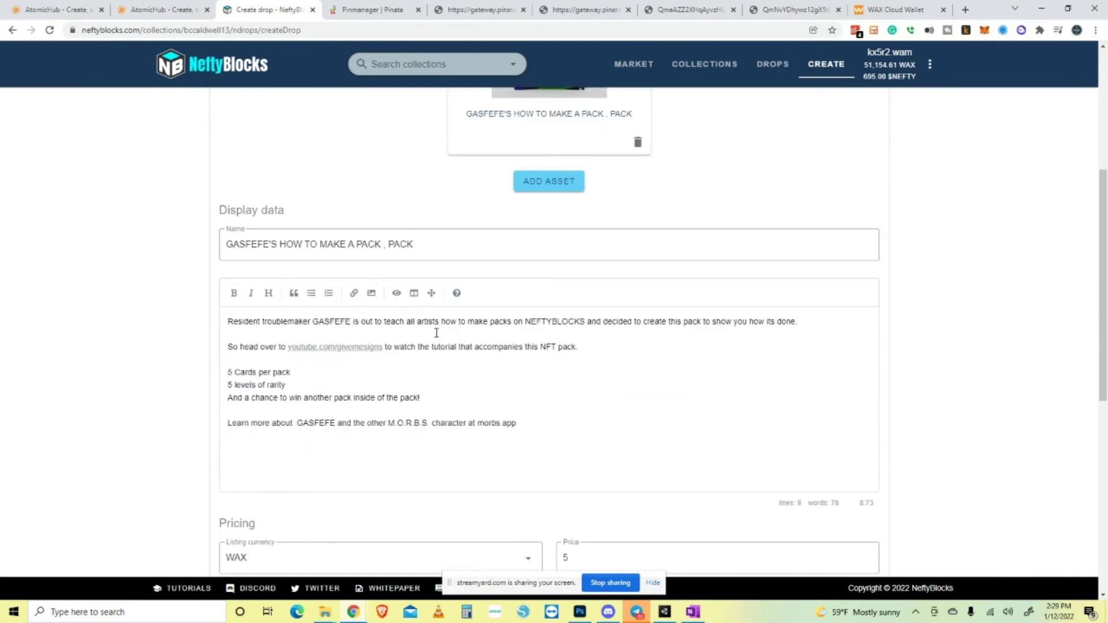
{"action": "scroll", "coordinate": [453, 306], "scroll_direction": "down", "scroll_amount": 4}
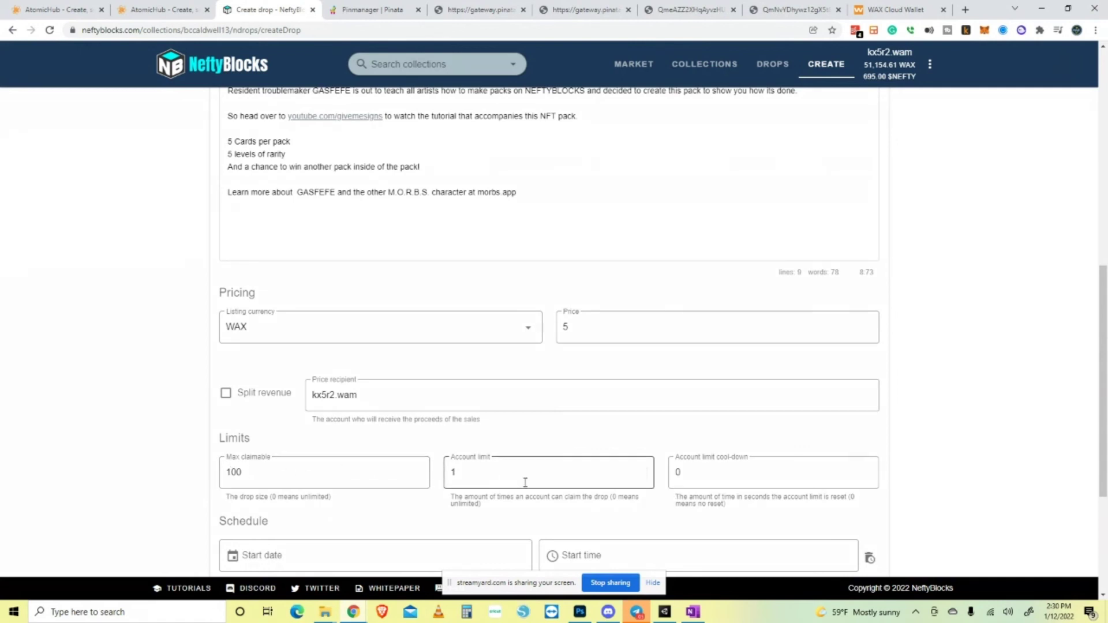
{"action": "left_click_drag", "start_coordinate": [519, 483], "coordinate": [450, 482]}
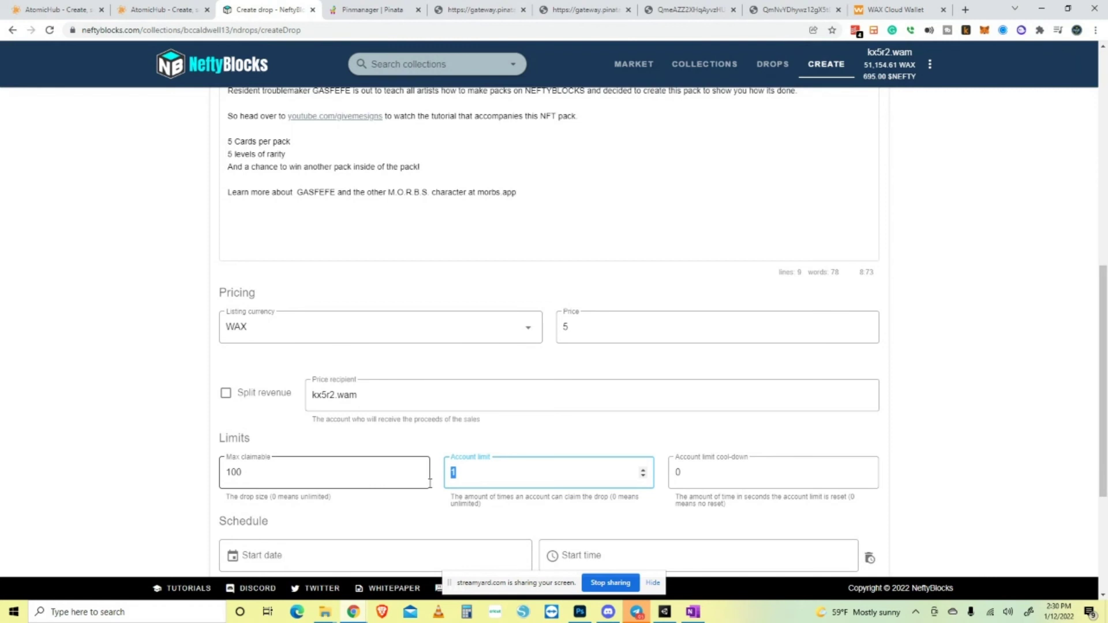
{"action": "left_click", "coordinate": [693, 474]}
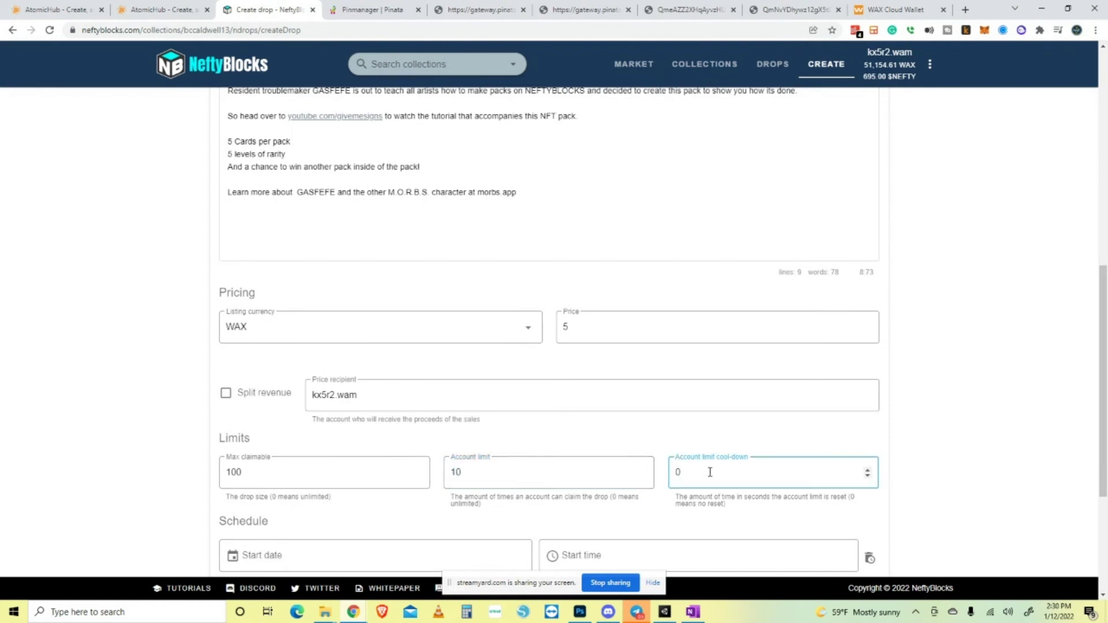
{"action": "left_click", "coordinate": [651, 472]}
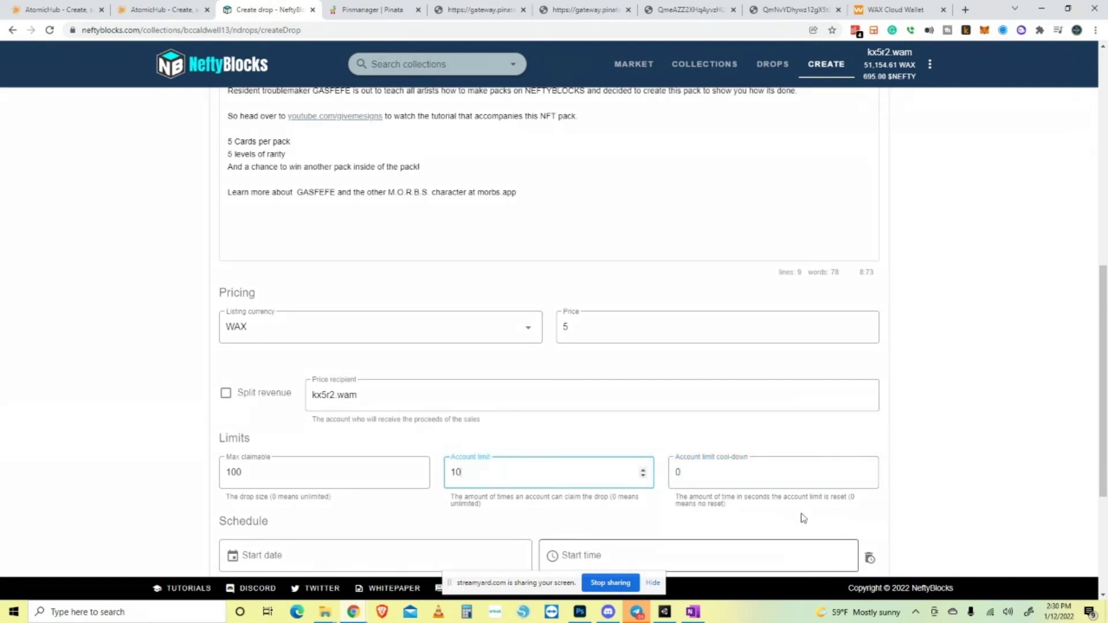
{"action": "key", "text": "Tab"}
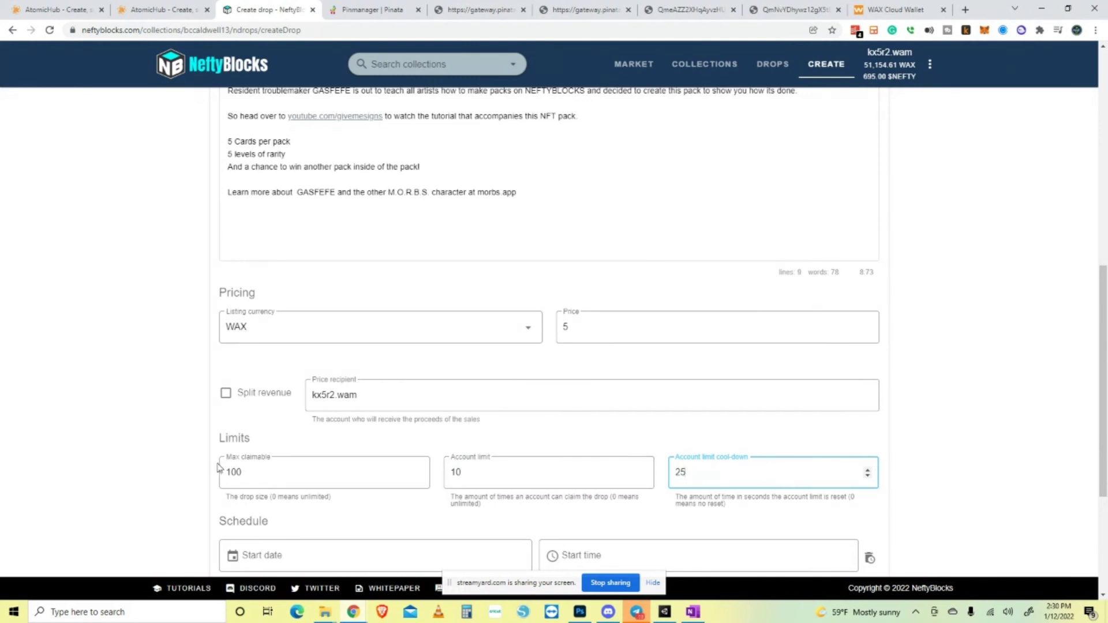
Schedule the drop to start on 2022-01-12 at 16:20:00, without an end date.
{"action": "scroll", "coordinate": [868, 471], "scroll_direction": "down", "scroll_amount": 3}
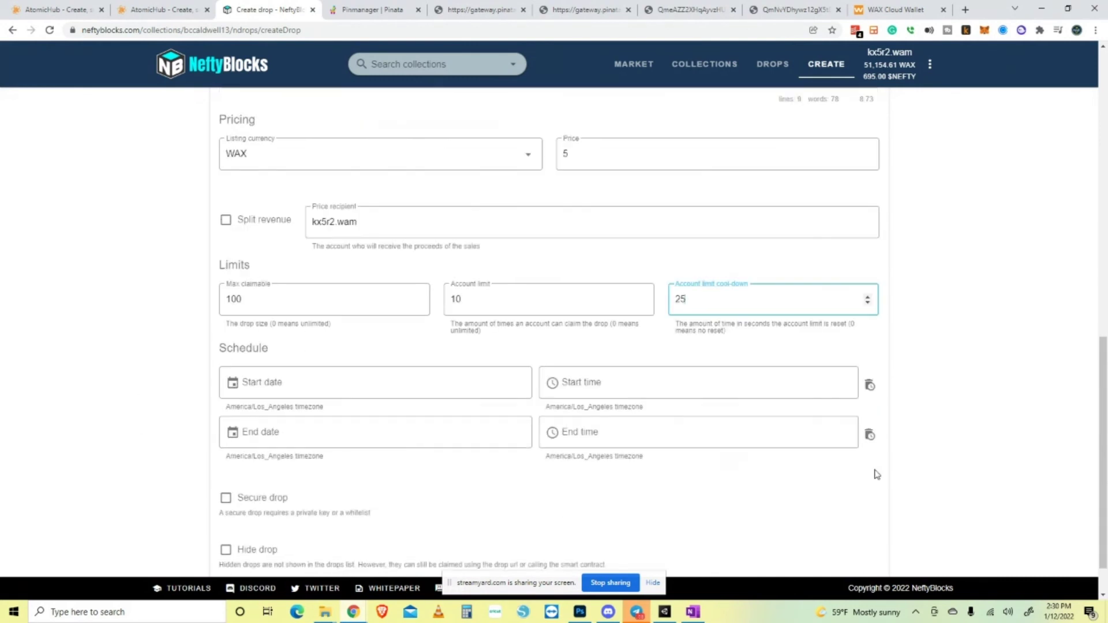
{"action": "left_click", "coordinate": [248, 377]}
{"action": "left_click", "coordinate": [231, 384]}
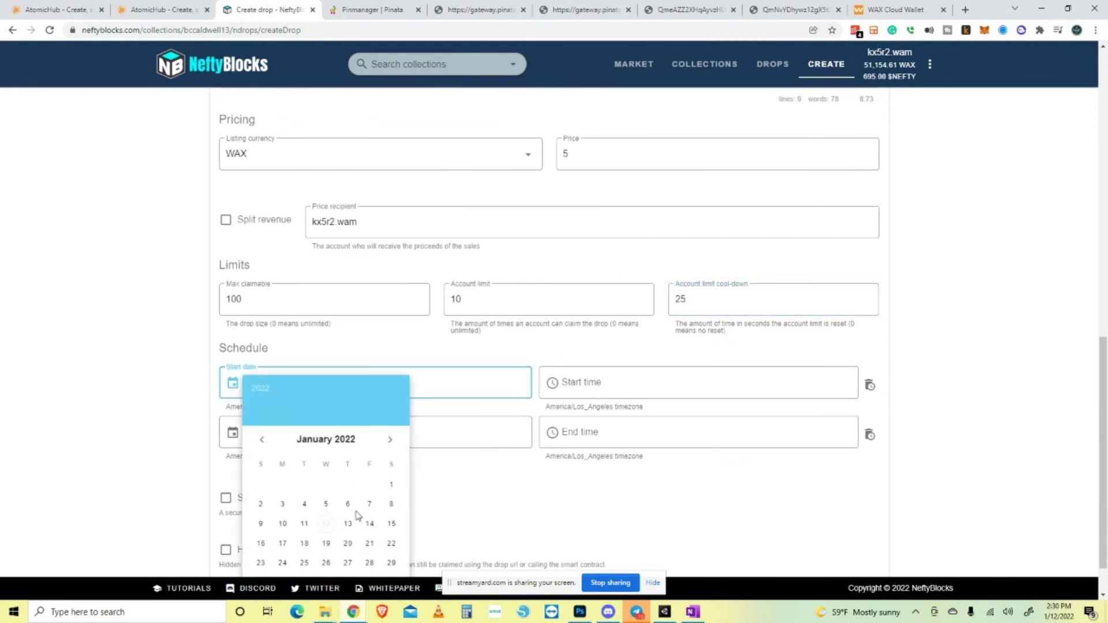
{"action": "left_click", "coordinate": [328, 529]}
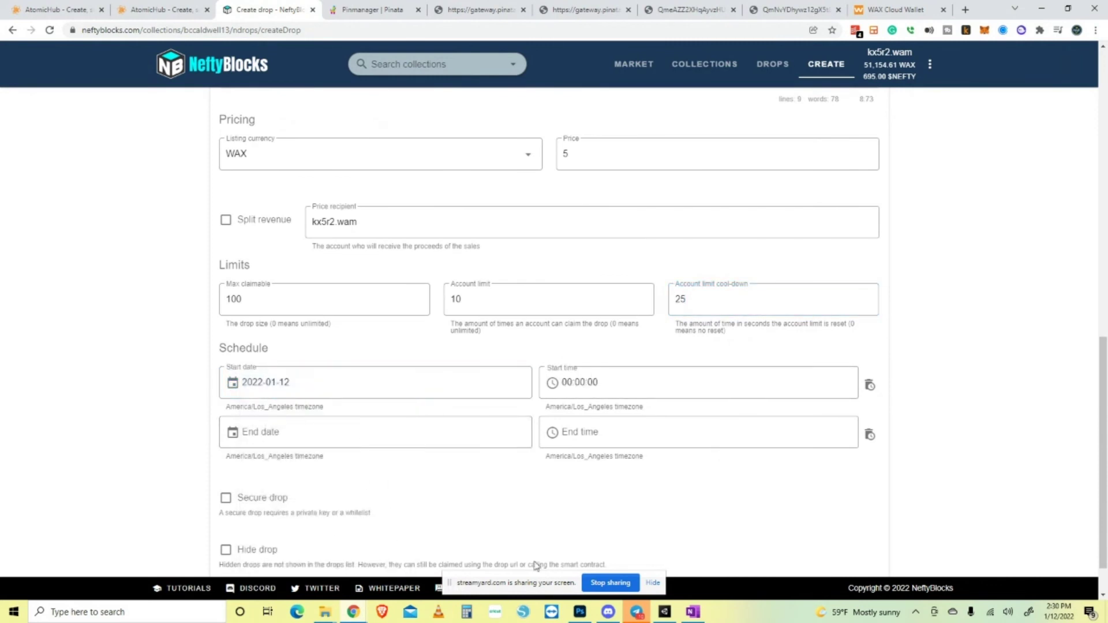
{"action": "left_click", "coordinate": [554, 385]}
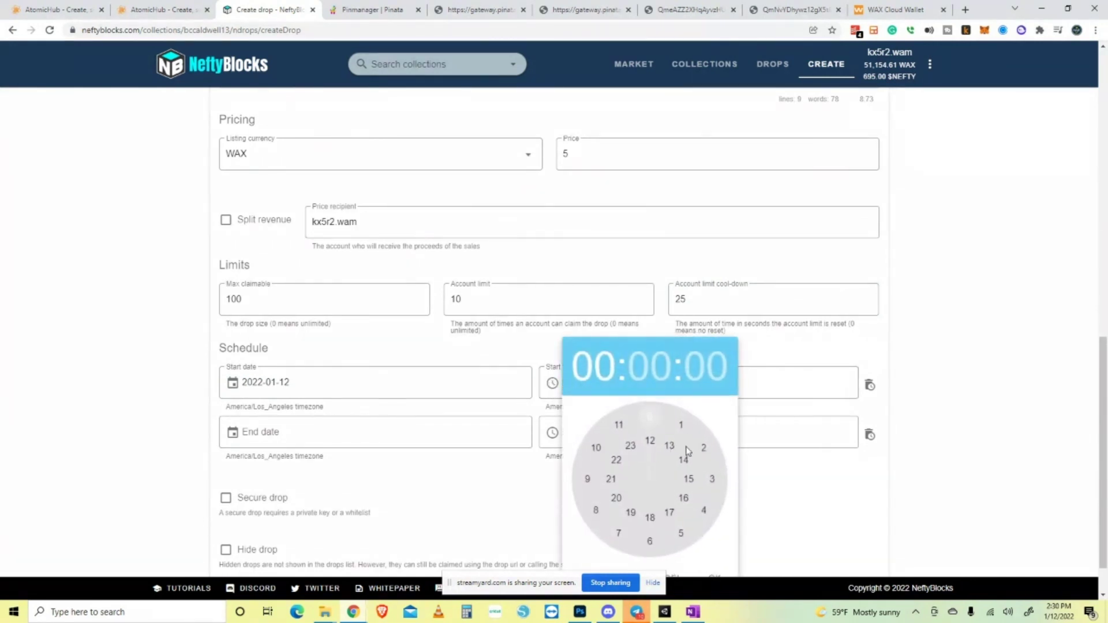
{"action": "left_click", "coordinate": [684, 501]}
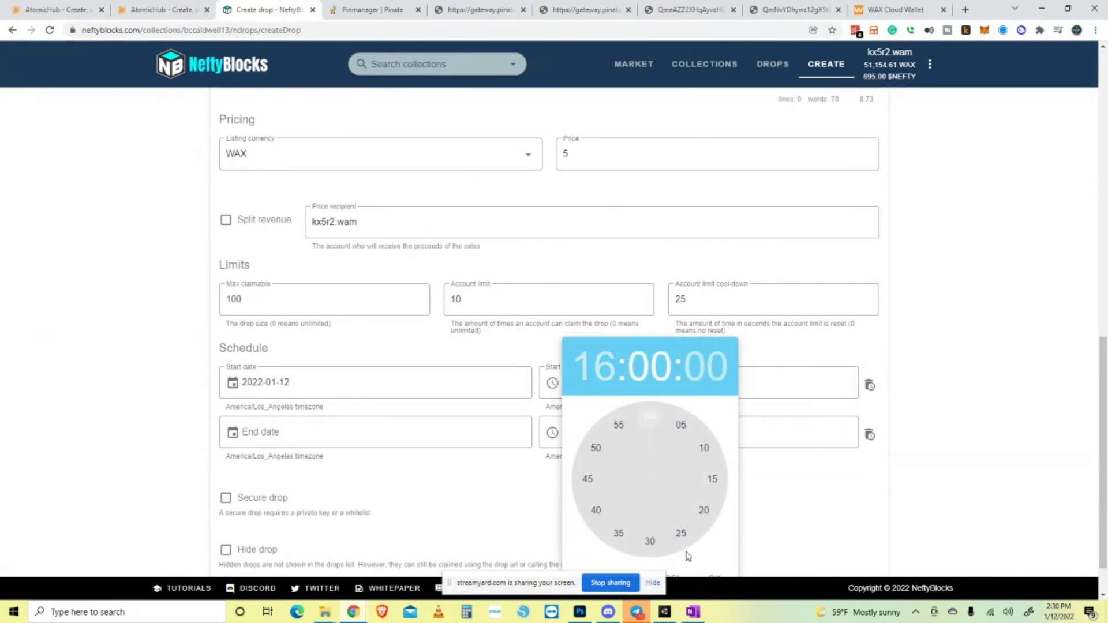
{"action": "left_click", "coordinate": [702, 511]}
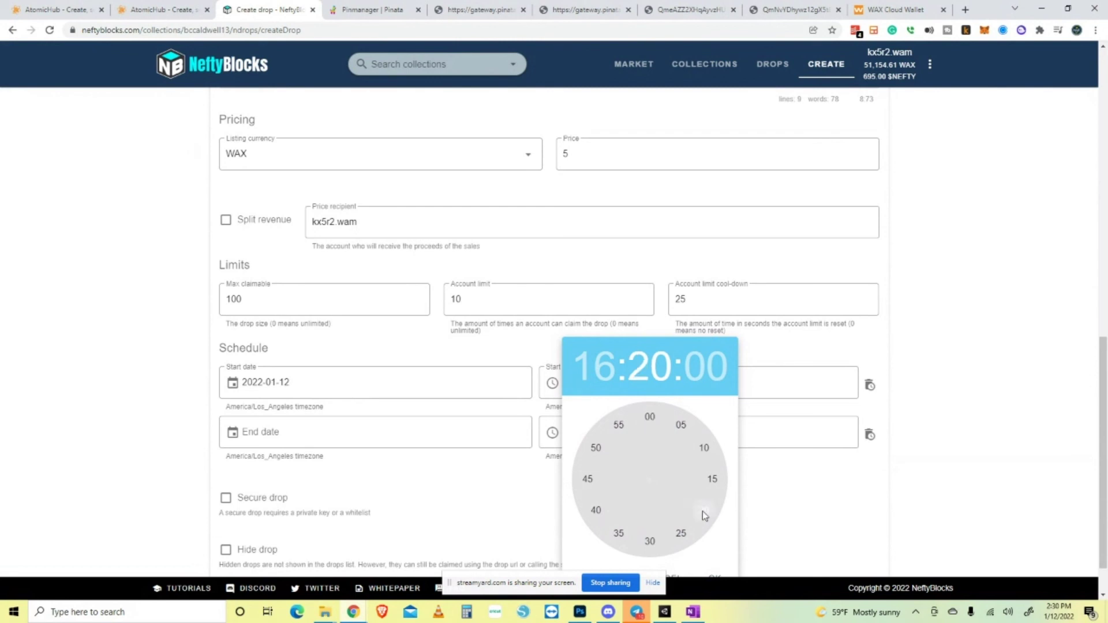
{"action": "left_click", "coordinate": [705, 575]}
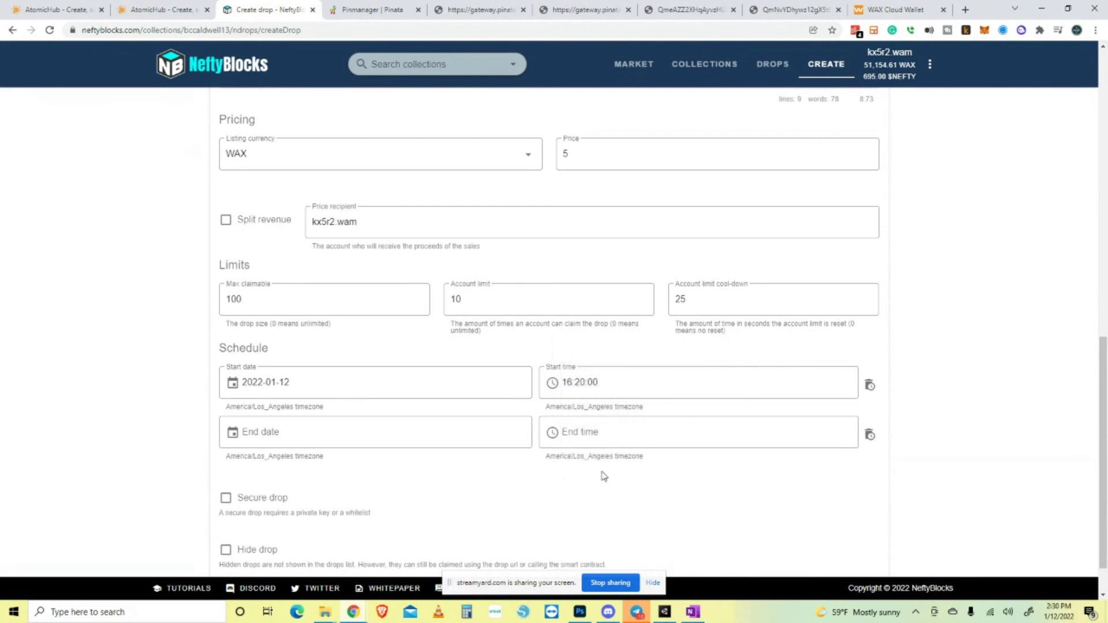
Review the drop's asset, name, description, pricing, limits, schedule and visibility options before creating it.
{"action": "scroll", "coordinate": [603, 476], "scroll_direction": "down", "scroll_amount": 1}
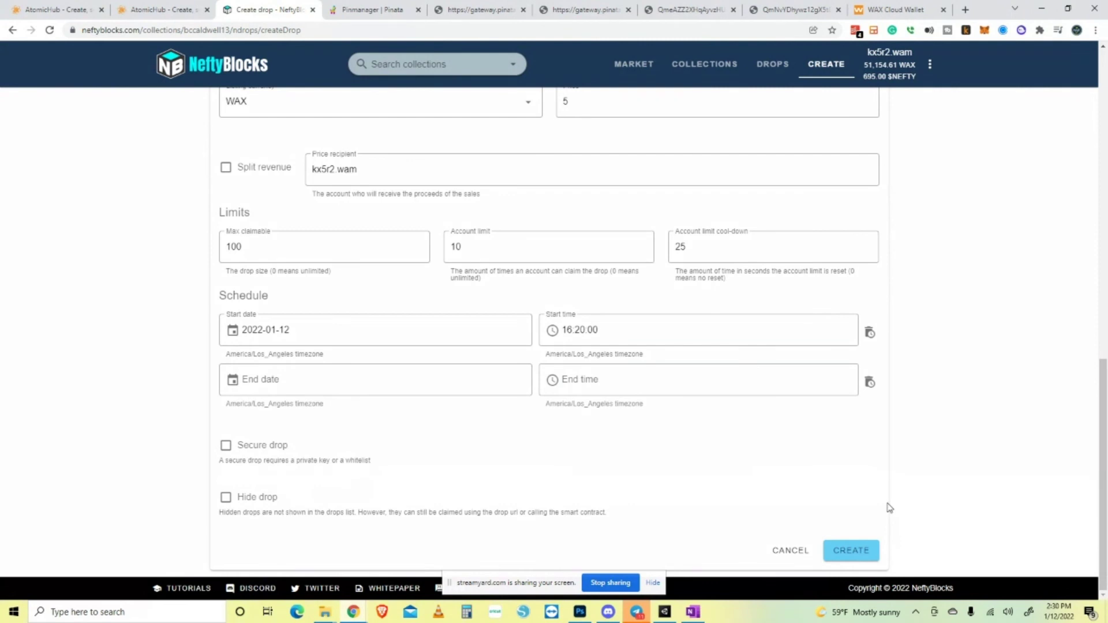
{"action": "scroll", "coordinate": [889, 508], "scroll_direction": "up", "scroll_amount": 15}
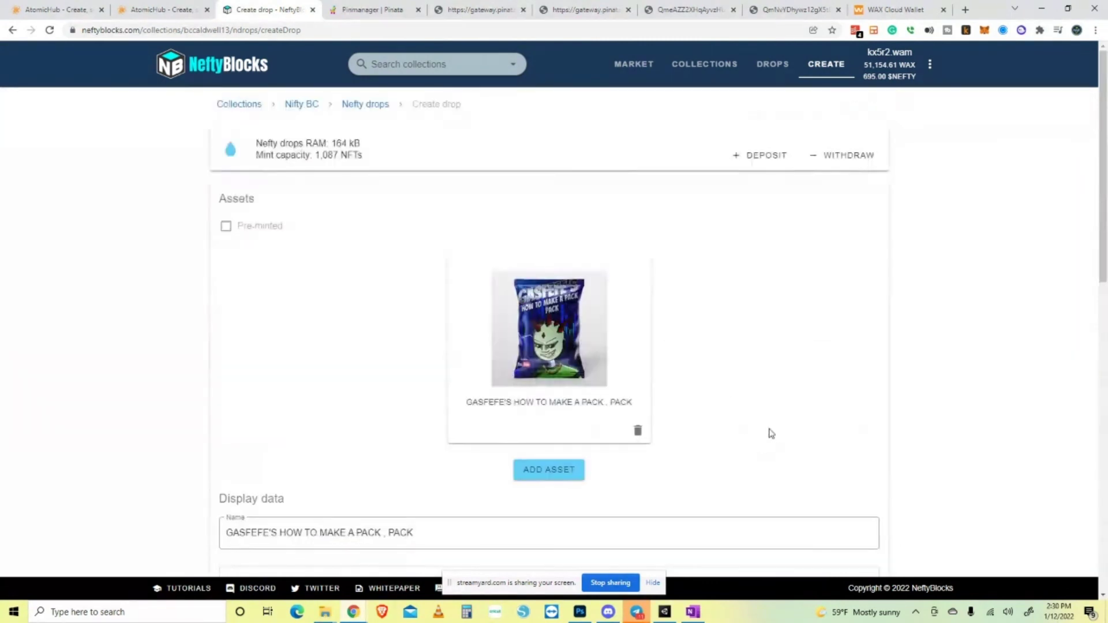
{"action": "scroll", "coordinate": [621, 358], "scroll_direction": "down", "scroll_amount": 4}
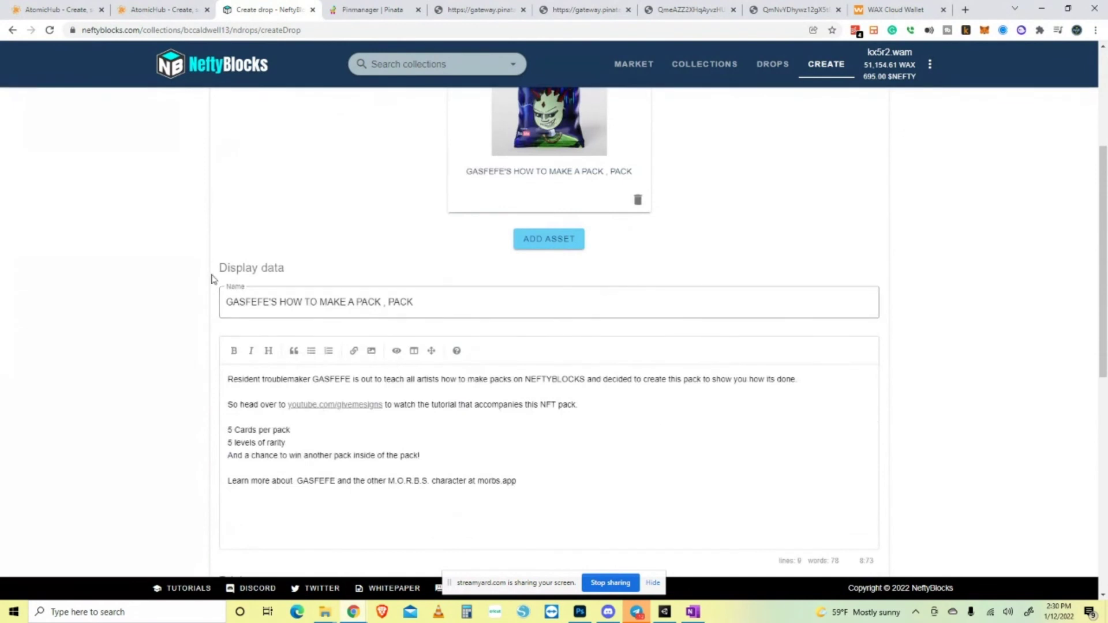
{"action": "scroll", "coordinate": [512, 312], "scroll_direction": "down", "scroll_amount": 4}
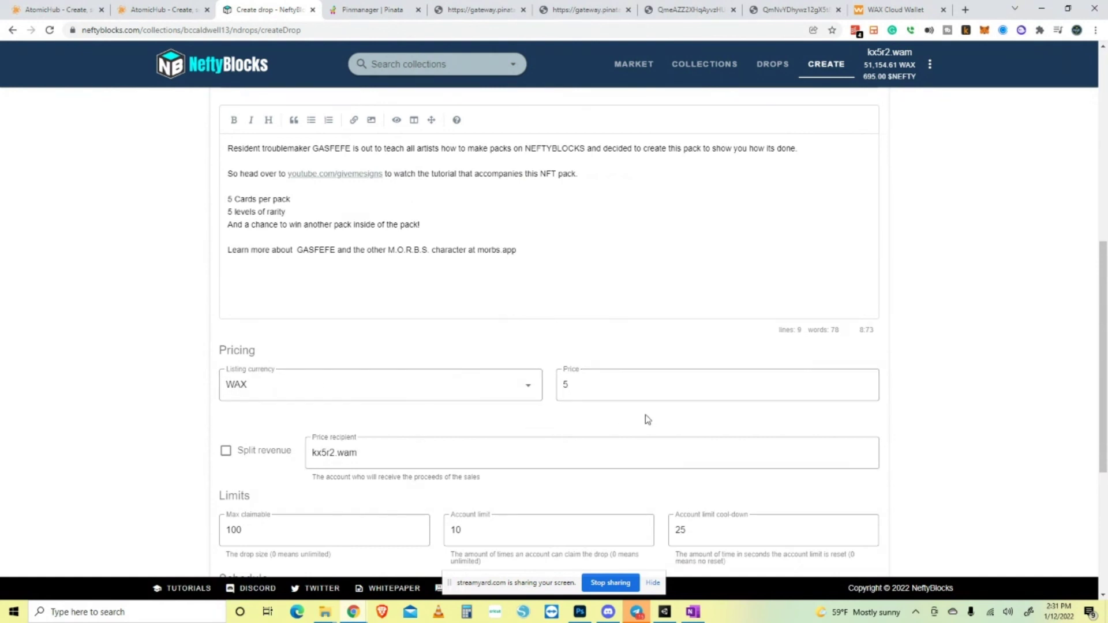
{"action": "scroll", "coordinate": [685, 411], "scroll_direction": "down", "scroll_amount": 2}
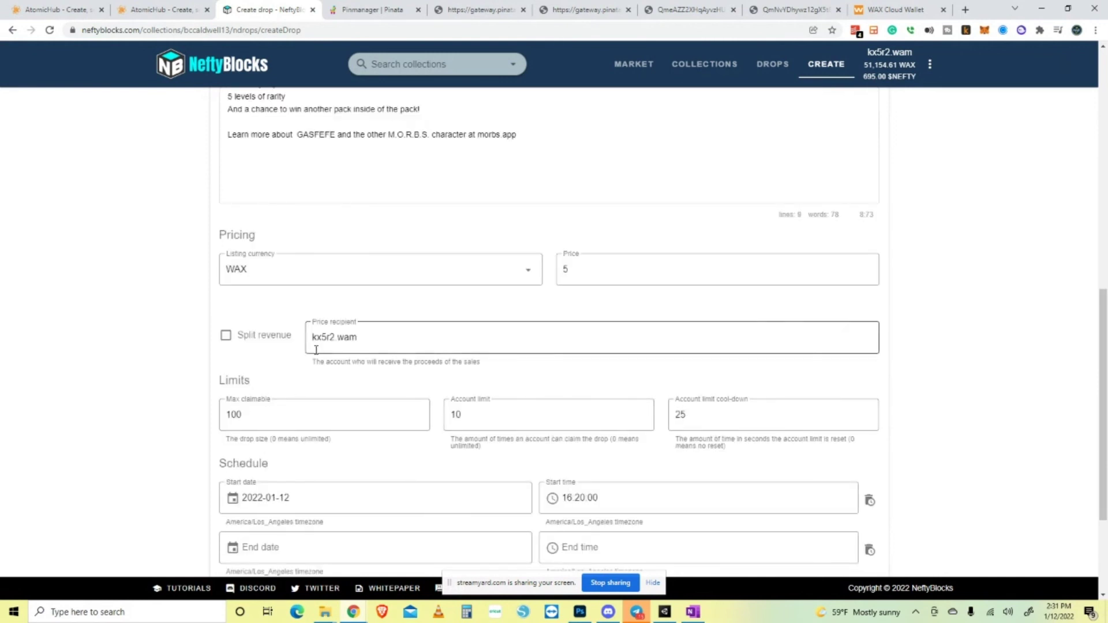
{"action": "scroll", "coordinate": [371, 390], "scroll_direction": "down", "scroll_amount": 3}
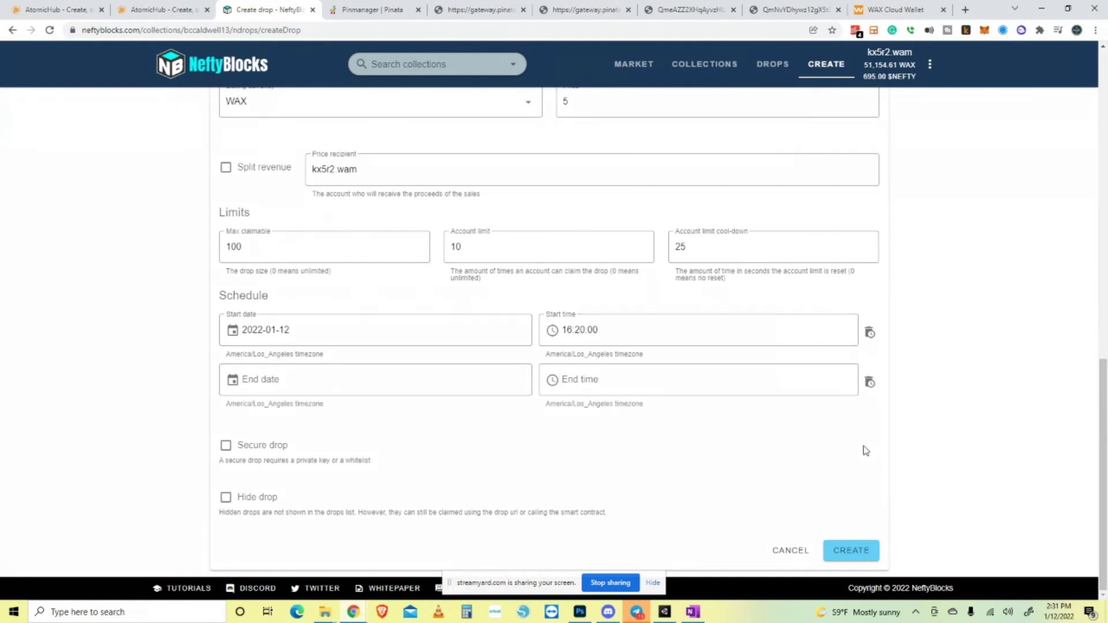
{"action": "scroll", "coordinate": [866, 450], "scroll_direction": "up", "scroll_amount": 7}
{"action": "scroll", "coordinate": [773, 446], "scroll_direction": "down", "scroll_amount": 7}
Create the drop and approve its transaction request in WAX Cloud Wallet.
{"action": "left_click", "coordinate": [851, 550]}
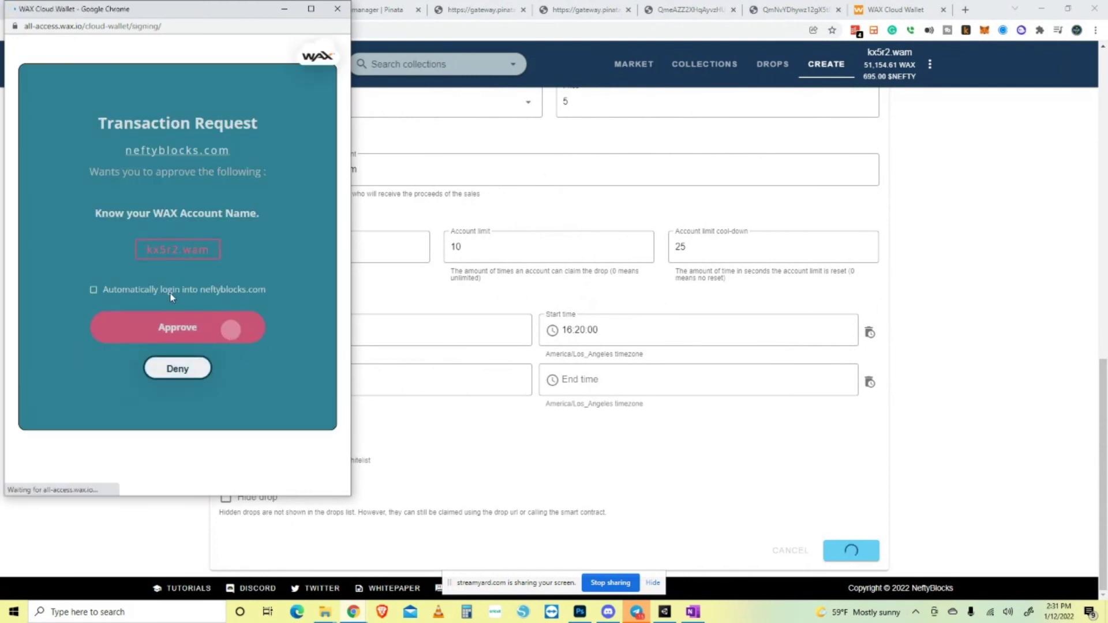
{"action": "scroll", "coordinate": [339, 348], "scroll_direction": "down", "scroll_amount": 3}
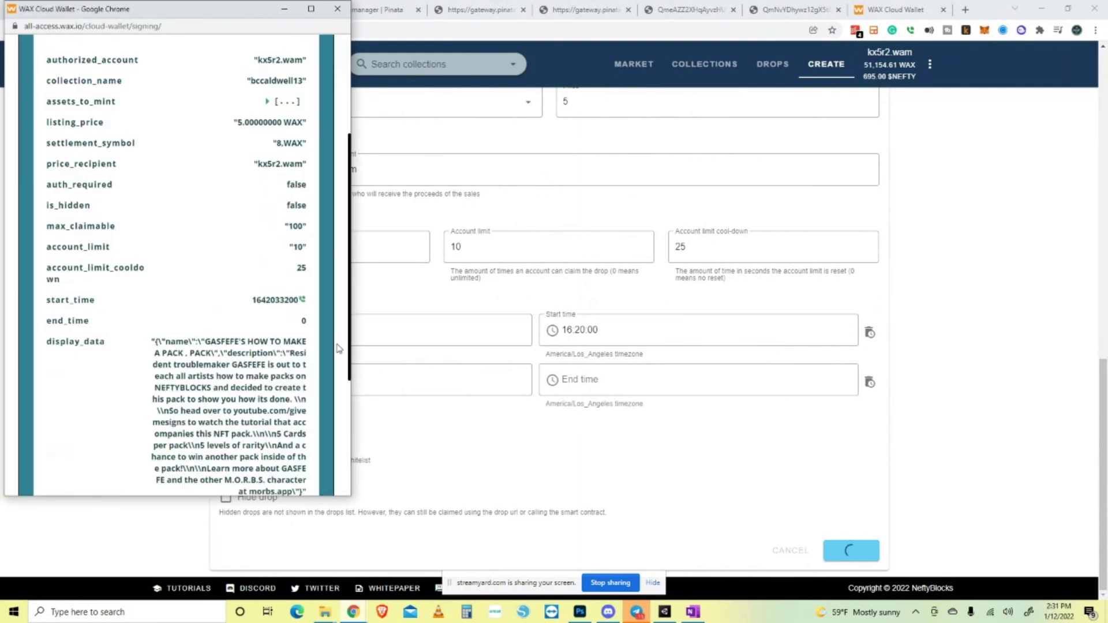
{"action": "scroll", "coordinate": [339, 348], "scroll_direction": "down", "scroll_amount": 5}
{"action": "left_click", "coordinate": [212, 404]}
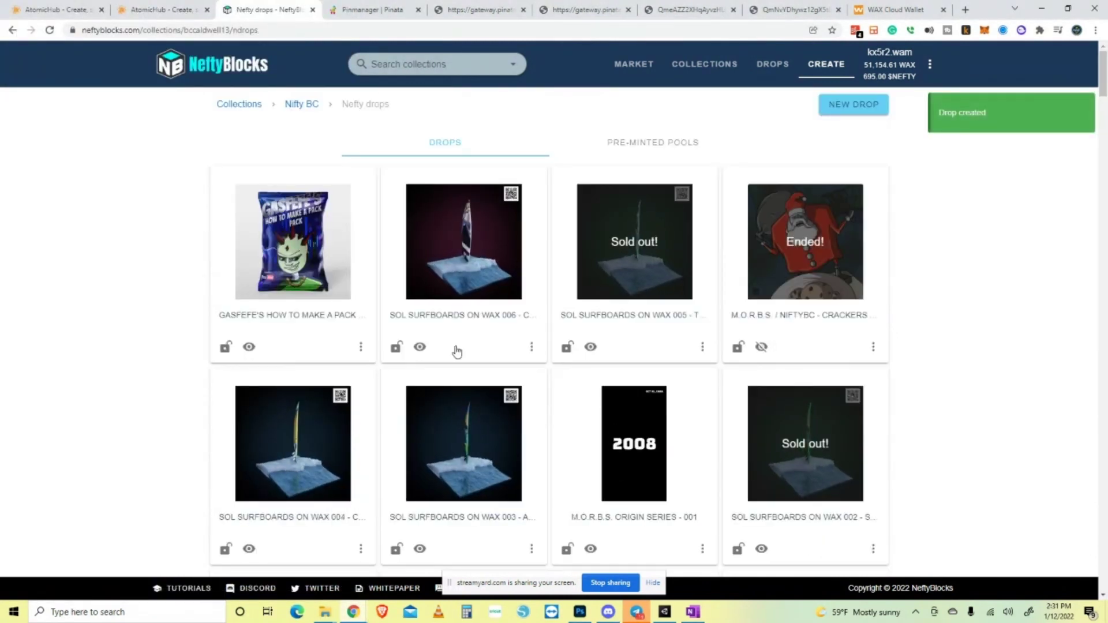
Open the drop page of the GASFEFE'S HOW TO MAKE A PACK drop and check its image, availability, claim limits, price, countdown and description.
{"action": "left_click", "coordinate": [360, 346]}
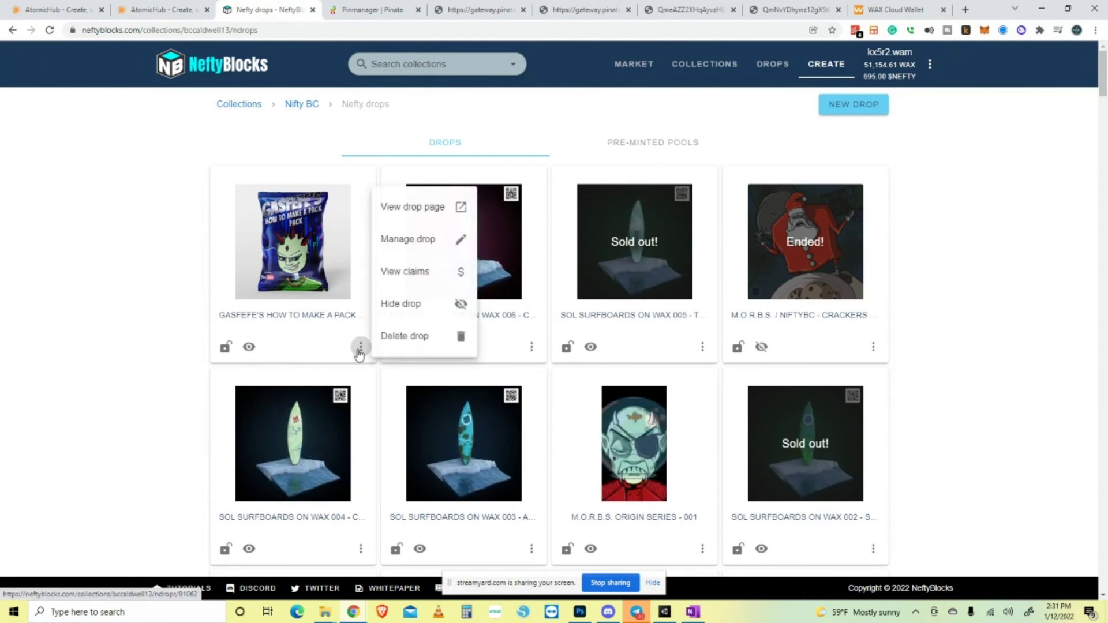
{"action": "left_click", "coordinate": [407, 208]}
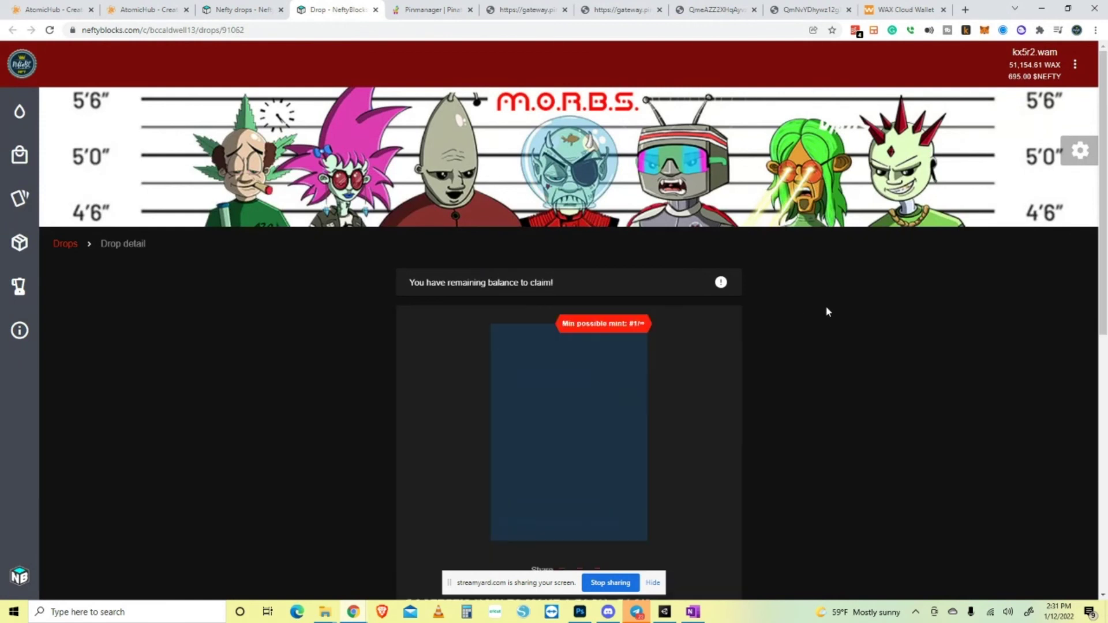
{"action": "scroll", "coordinate": [826, 307], "scroll_direction": "down", "scroll_amount": 4}
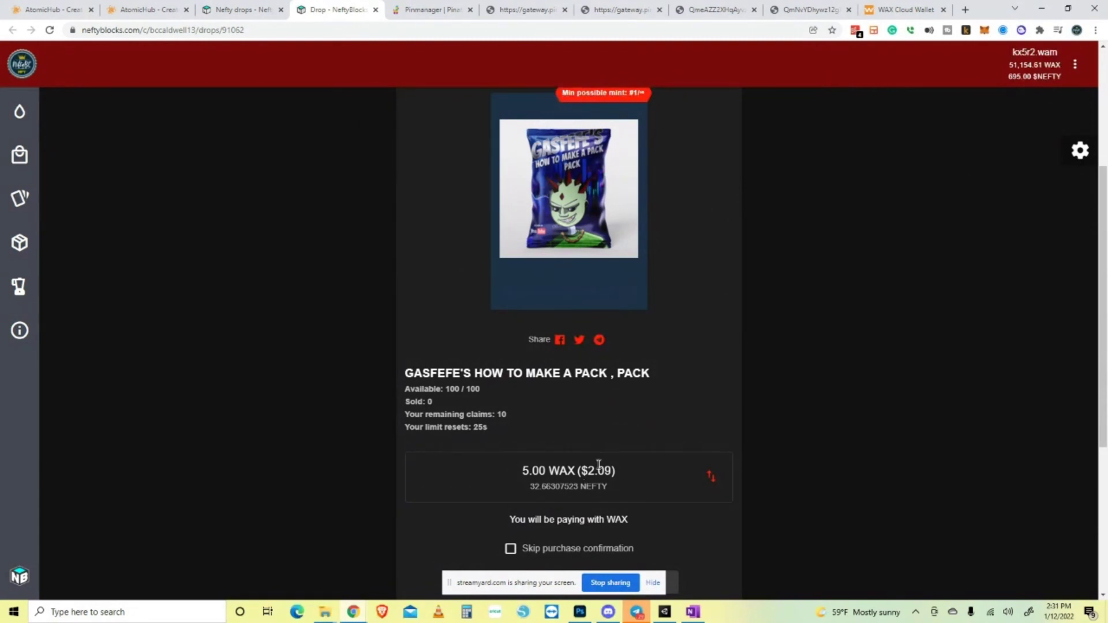
{"action": "scroll", "coordinate": [599, 464], "scroll_direction": "down", "scroll_amount": 3}
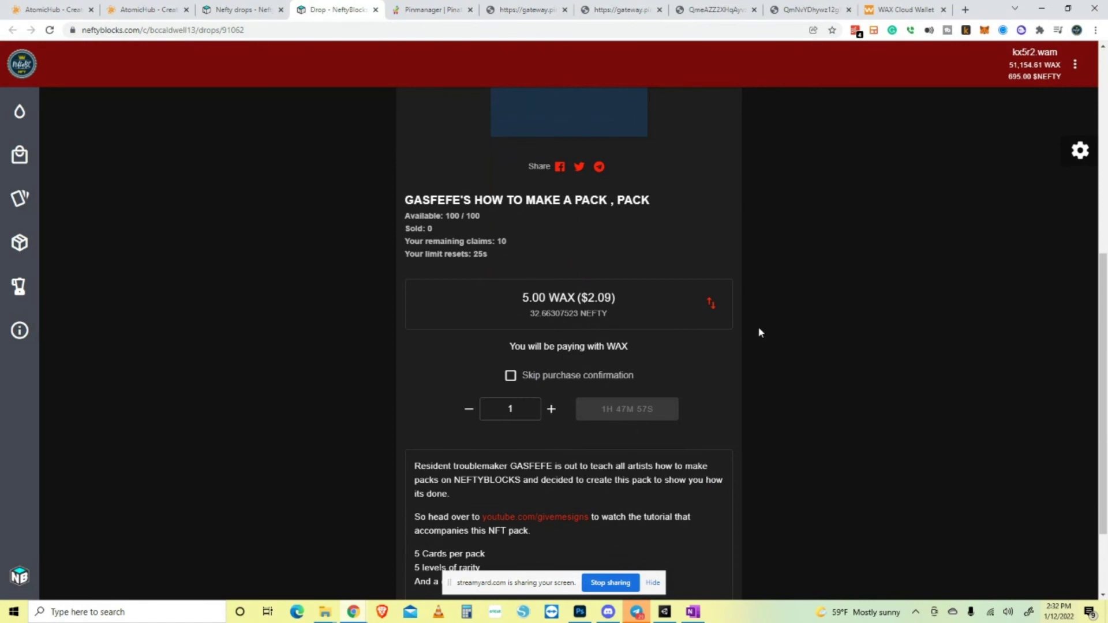
{"action": "scroll", "coordinate": [757, 333], "scroll_direction": "down", "scroll_amount": 2}
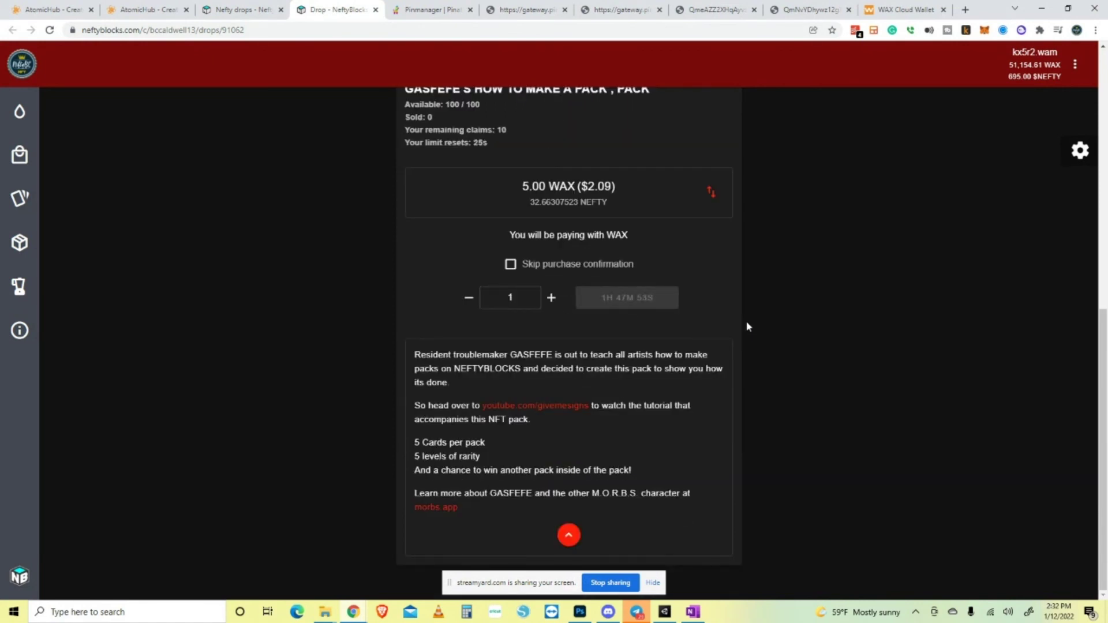
{"action": "scroll", "coordinate": [744, 324], "scroll_direction": "up", "scroll_amount": 7}
{"action": "mouse_move", "coordinate": [36, 182]}
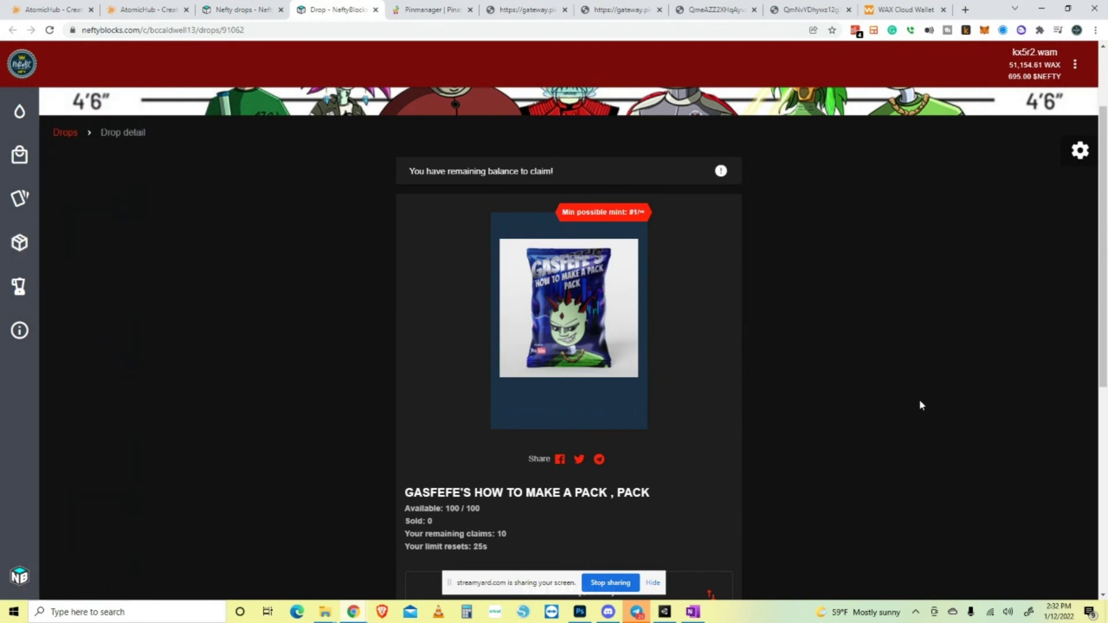
{"action": "scroll", "coordinate": [890, 398], "scroll_direction": "down", "scroll_amount": 1}
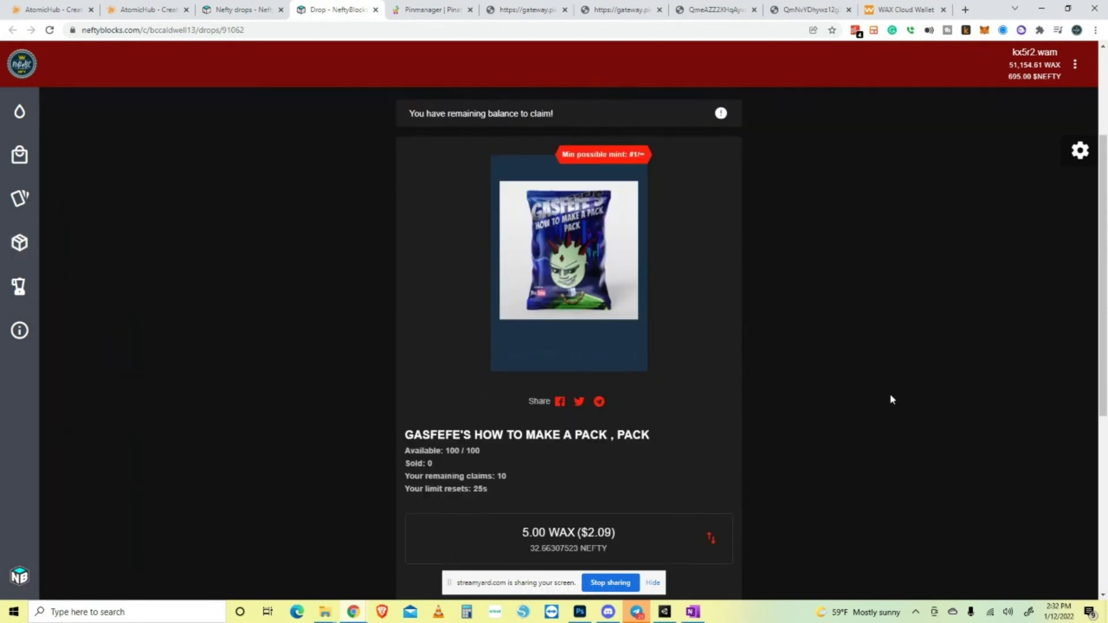